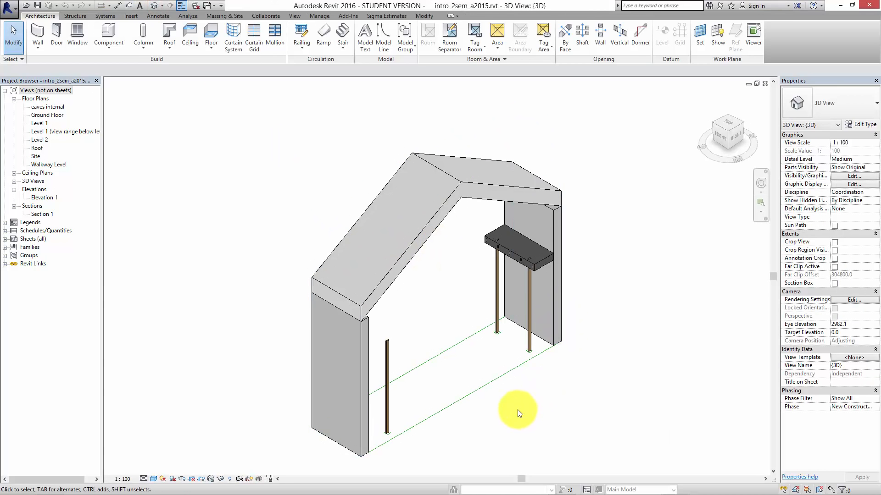
# Examine the linked wall and roof model together with the timber columns and raised platform in the 3D view.
pyautogui.click(513, 331)
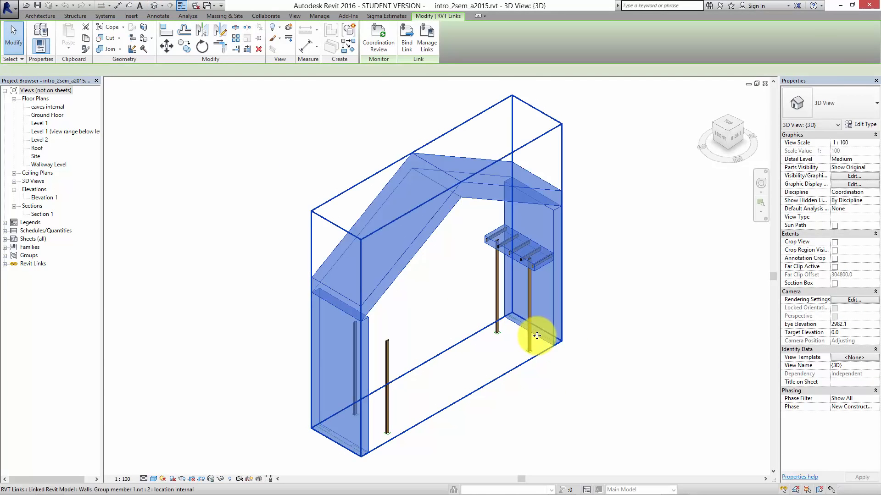
pyautogui.keyDown('shift'); pyautogui.moveTo(525, 350); pyautogui.dragTo(564, 293, button='middle'); pyautogui.keyUp('shift')
pyautogui.click(591, 352)
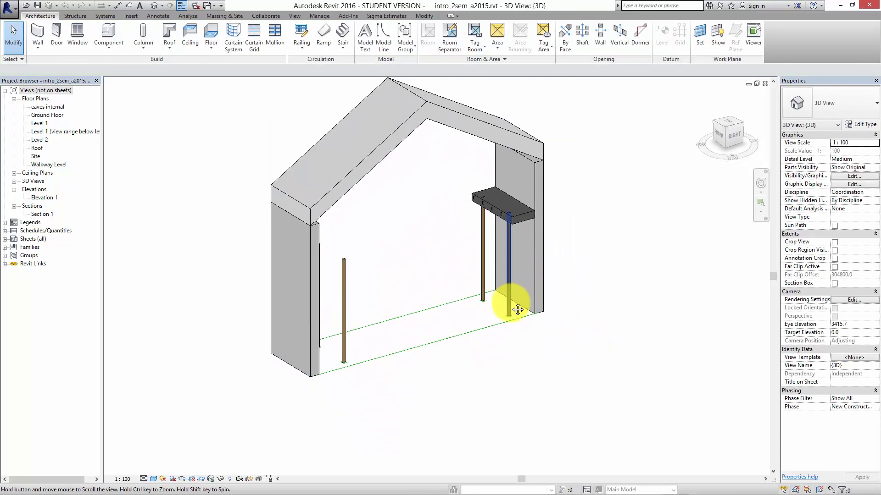
pyautogui.scroll(4, 504, 320)
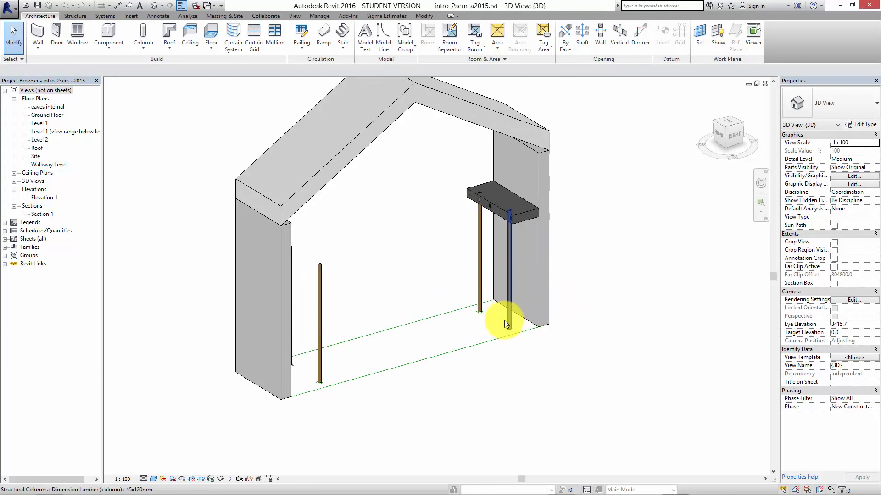
pyautogui.scroll(-3, 474, 254)
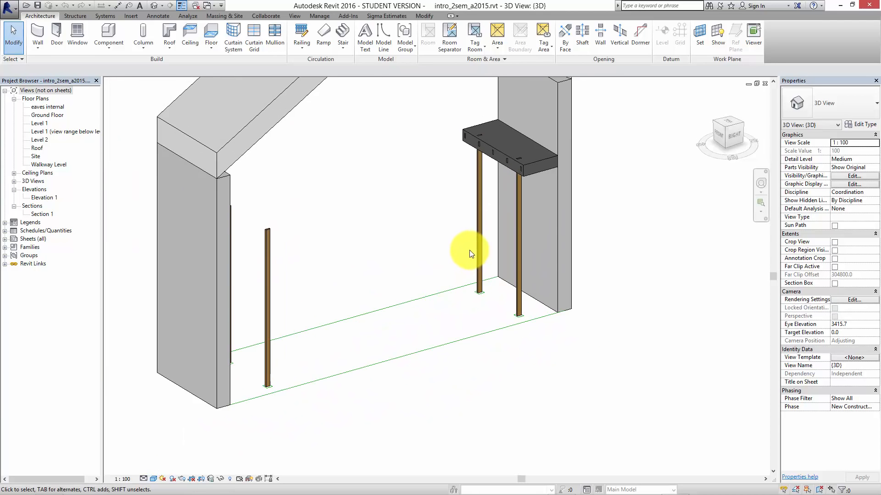
pyautogui.scroll(-5, 342, 285)
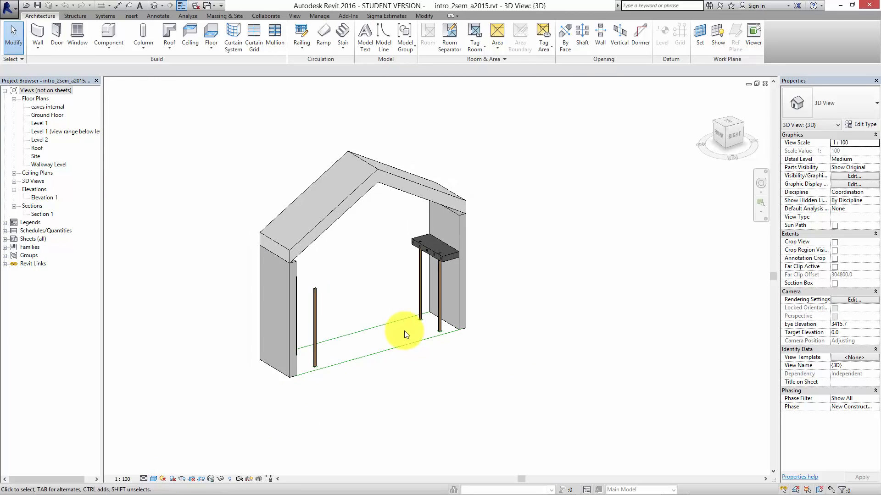
pyautogui.moveTo(518, 258); pyautogui.dragTo(529, 241, button='middle')
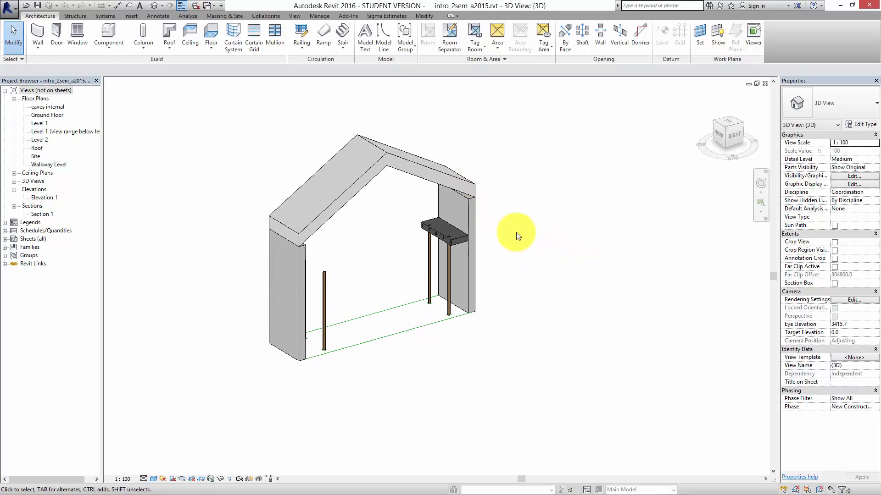
pyautogui.keyDown('shift'); pyautogui.moveTo(517, 256); pyautogui.dragTo(575, 286, button='middle'); pyautogui.keyUp('shift')
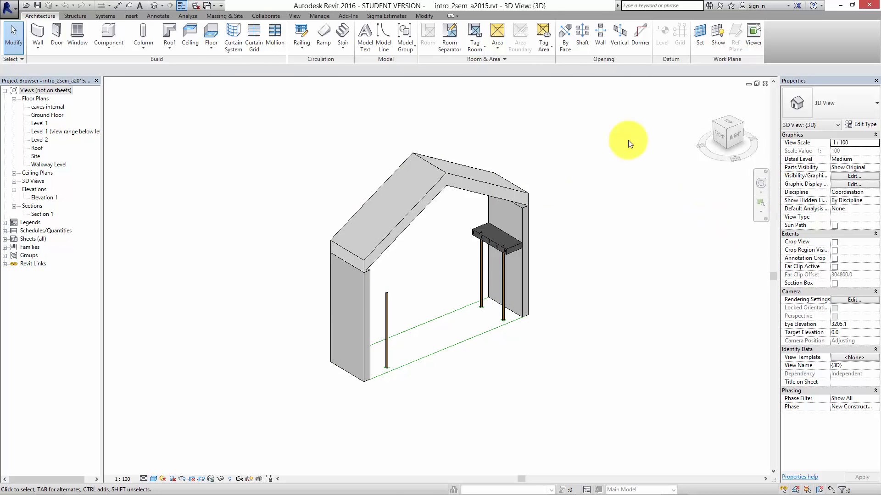
pyautogui.moveTo(639, 234); pyautogui.dragTo(639, 248, button='middle')
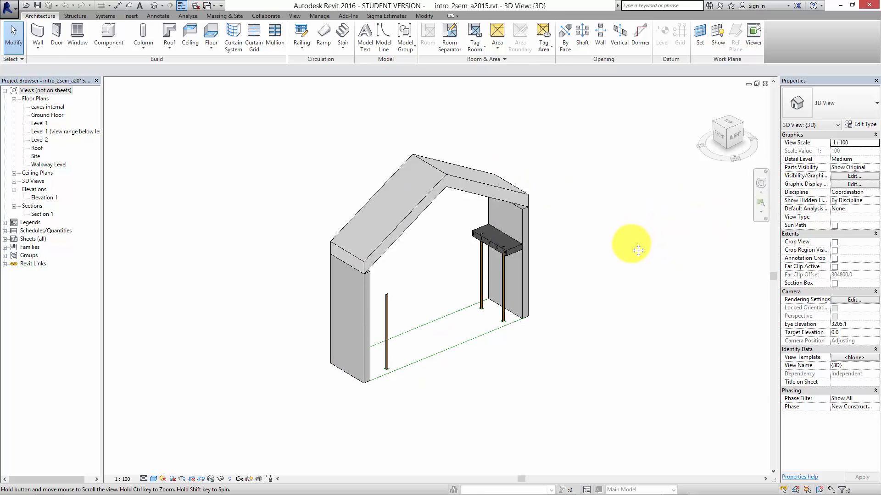
# Turn on Halftone for the linked model Walls_Group member 1.rvt in the 3D view's visibility/graphic overrides.
pyautogui.click(844, 175)
pyautogui.moveTo(670, 128); pyautogui.dragTo(698, 121)
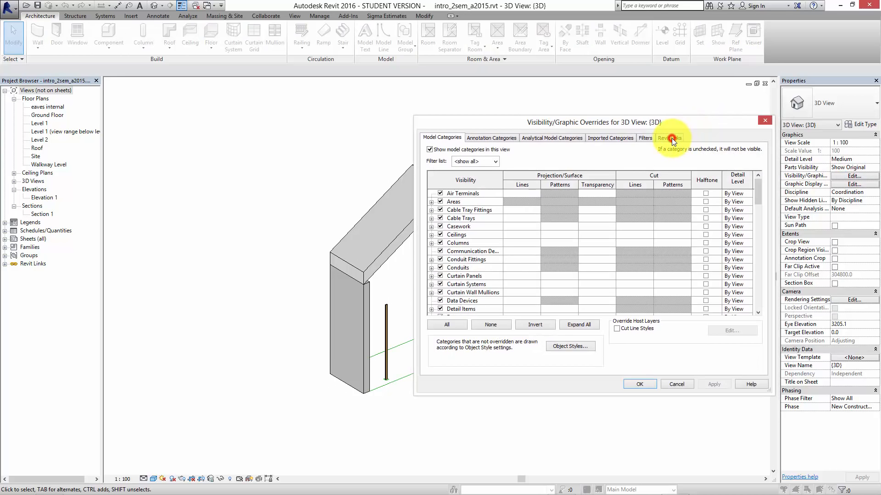
pyautogui.click(672, 139)
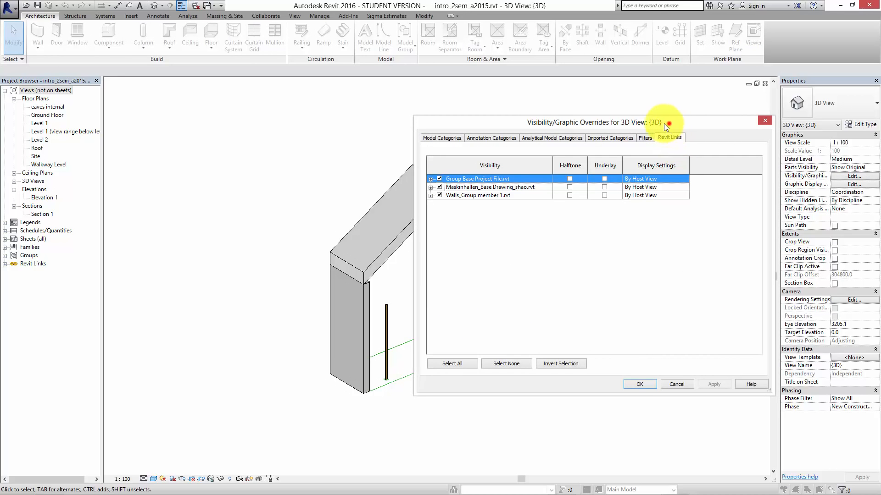
pyautogui.moveTo(664, 123); pyautogui.dragTo(649, 125)
pyautogui.moveTo(588, 122); pyautogui.dragTo(618, 114)
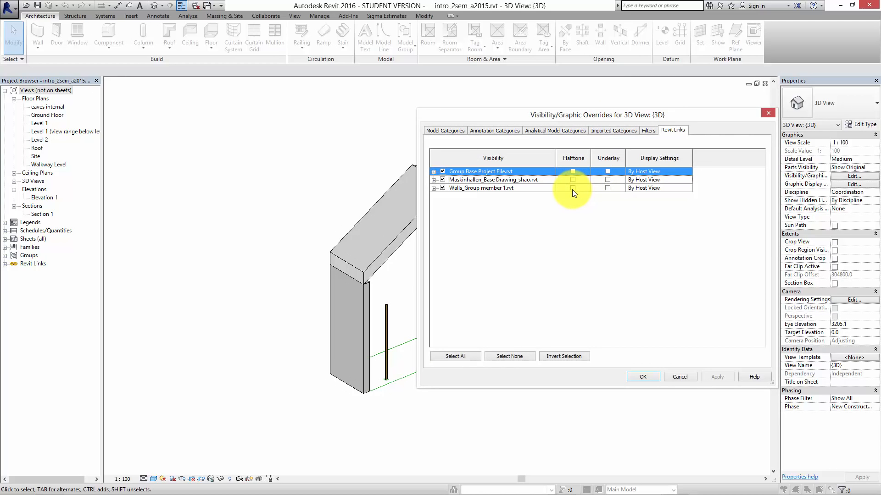
pyautogui.click(572, 188)
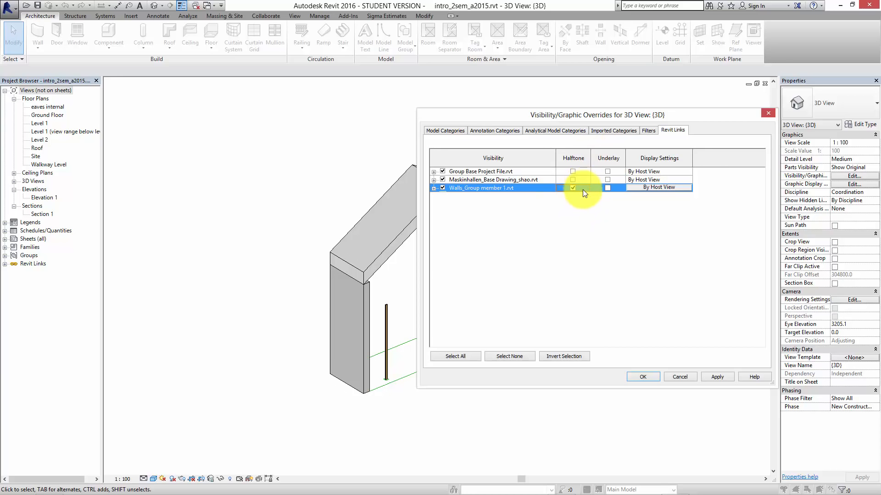
pyautogui.click(717, 376)
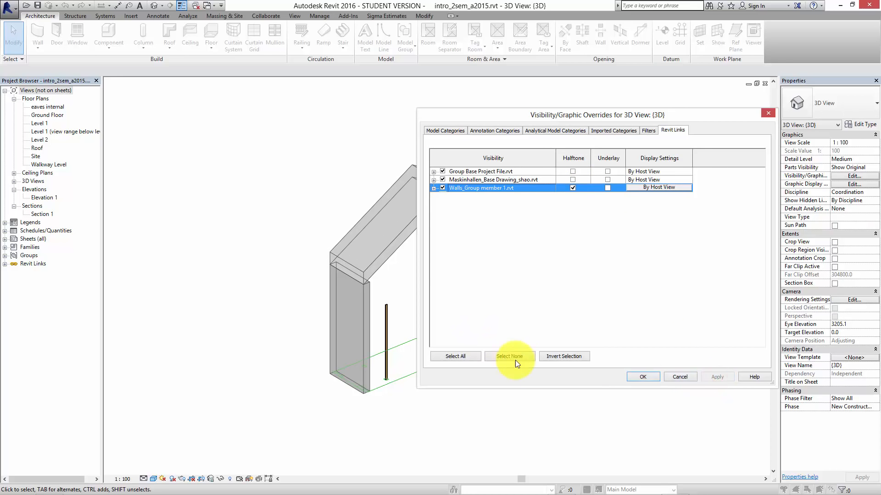
pyautogui.click(642, 377)
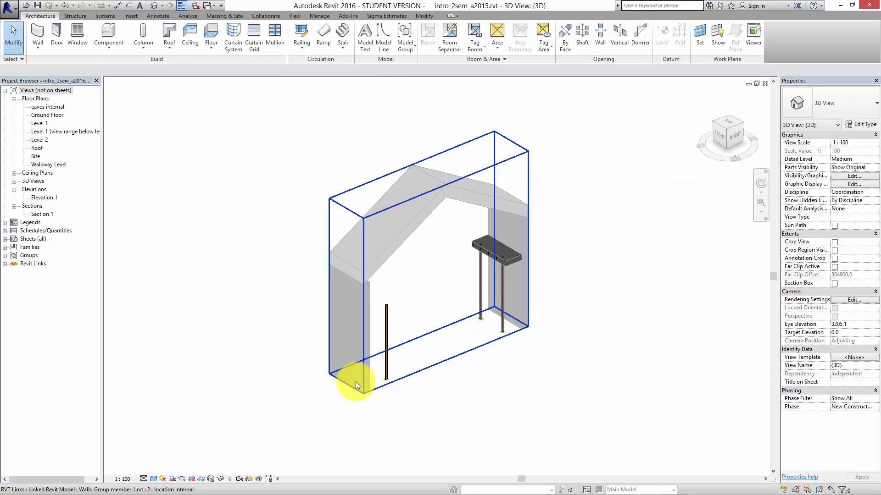
# Change the 3D view's visual style to Hidden Line.
pyautogui.click(154, 478)
pyautogui.click(166, 429)
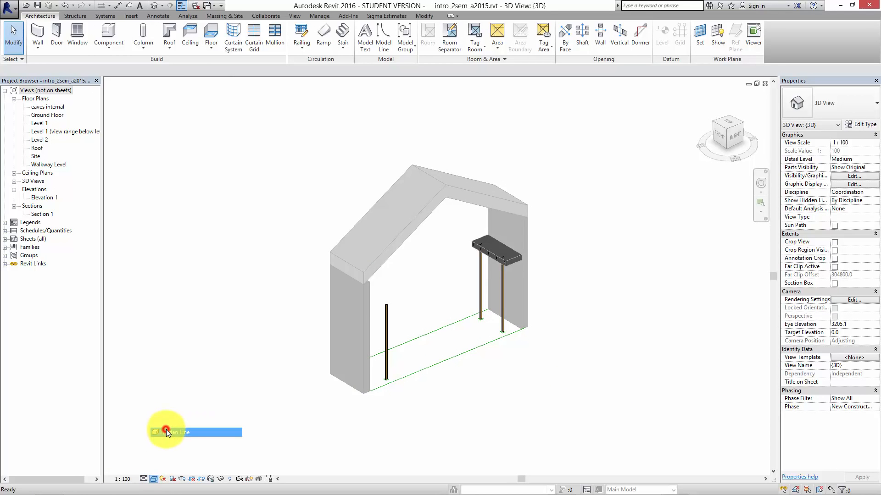
pyautogui.scroll(4, 467, 255)
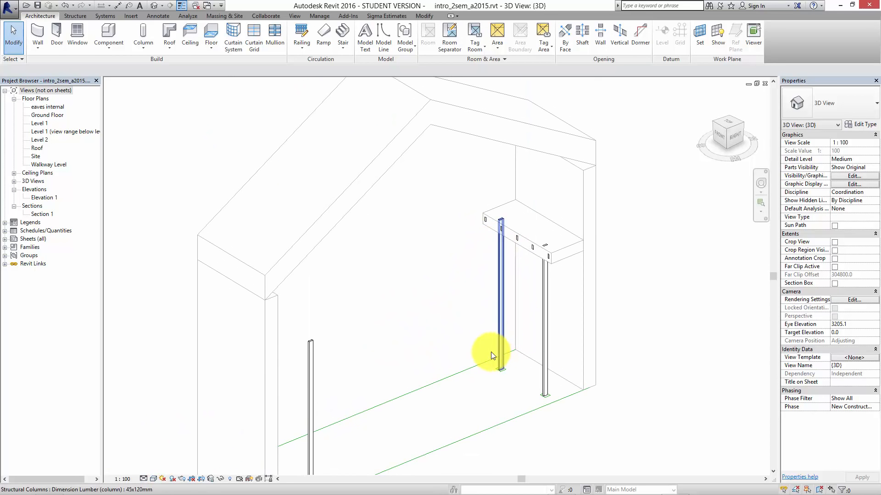
pyautogui.keyDown('shift'); pyautogui.moveTo(490, 351); pyautogui.dragTo(464, 333, button='middle'); pyautogui.keyUp('shift')
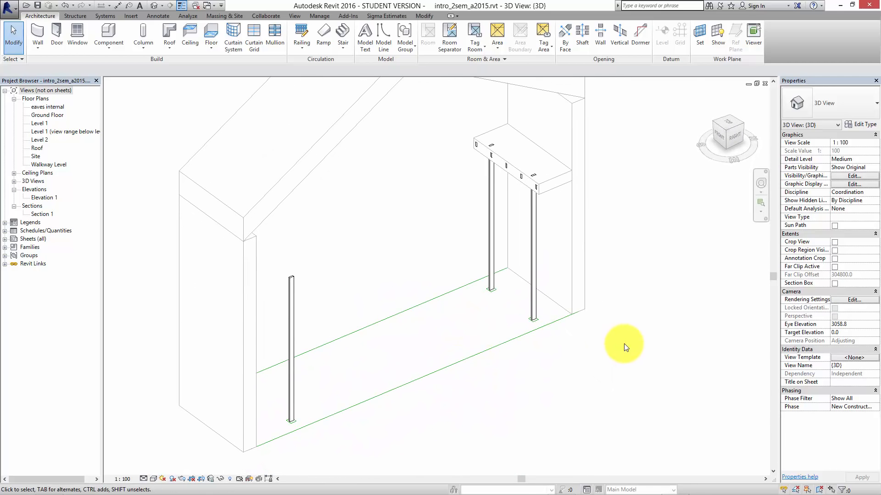
# Turn on Underlay for the linked model Walls_Group member 1.rvt in the 3D view's visibility/graphic overrides.
pyautogui.click(849, 174)
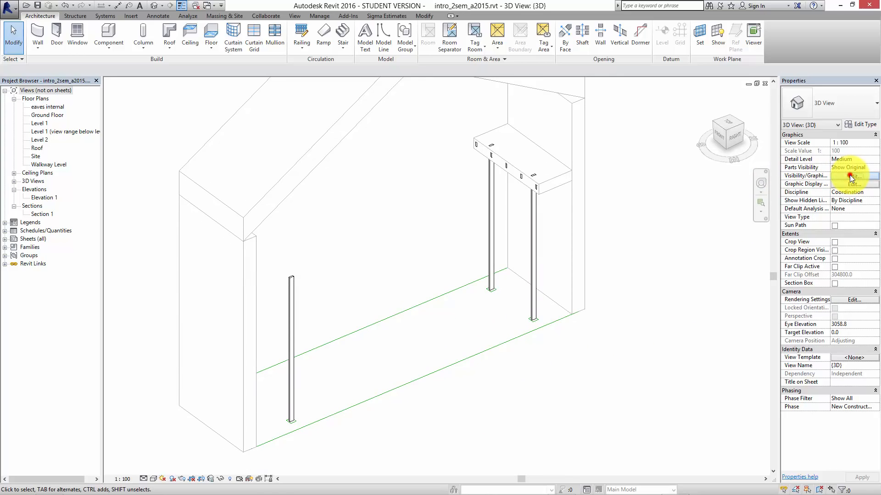
pyautogui.click(671, 130)
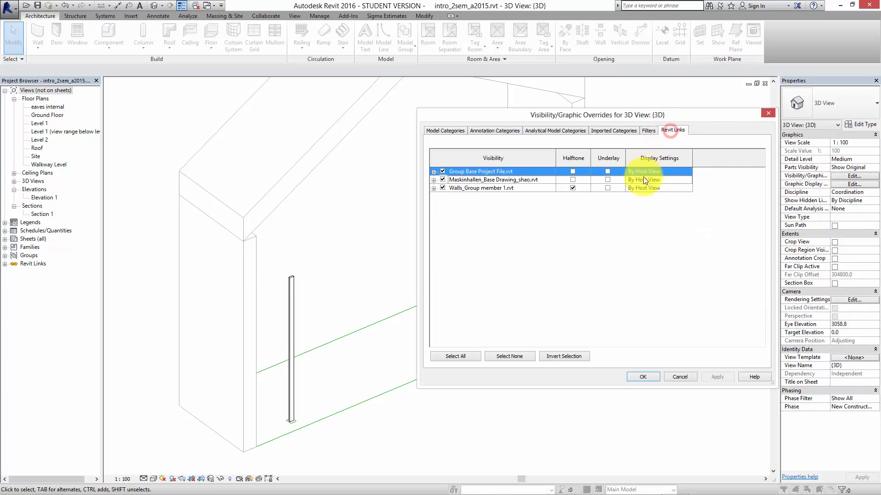
pyautogui.click(607, 188)
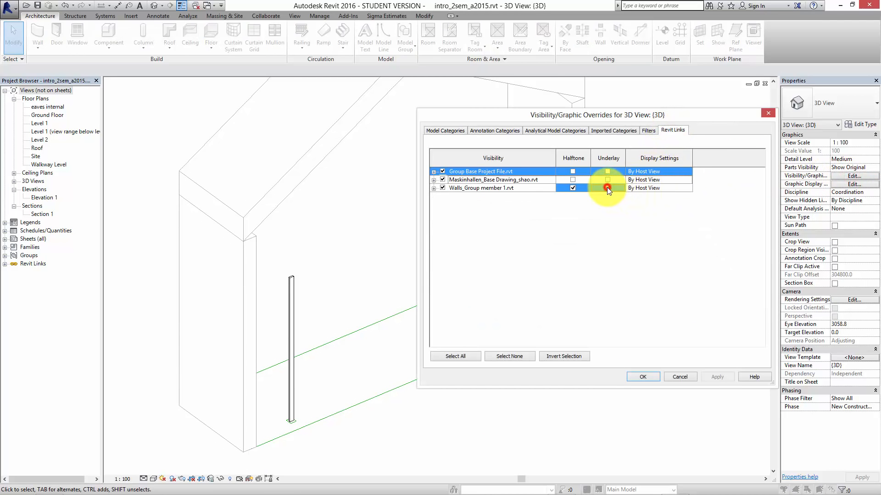
pyautogui.click(711, 377)
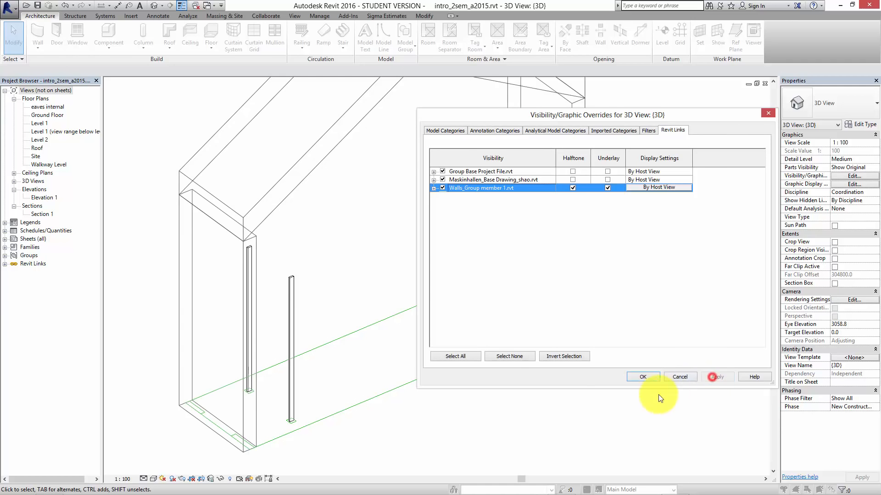
pyautogui.click(640, 377)
# Try the Shaded visual style on the 3D view and return it to Hidden Line.
pyautogui.moveTo(590, 364); pyautogui.dragTo(507, 327, button='middle')
pyautogui.click(154, 480)
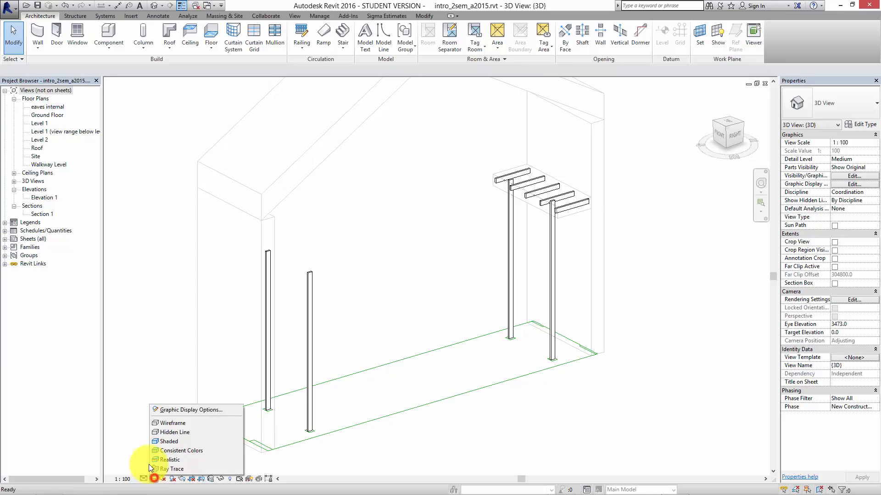
pyautogui.click(161, 440)
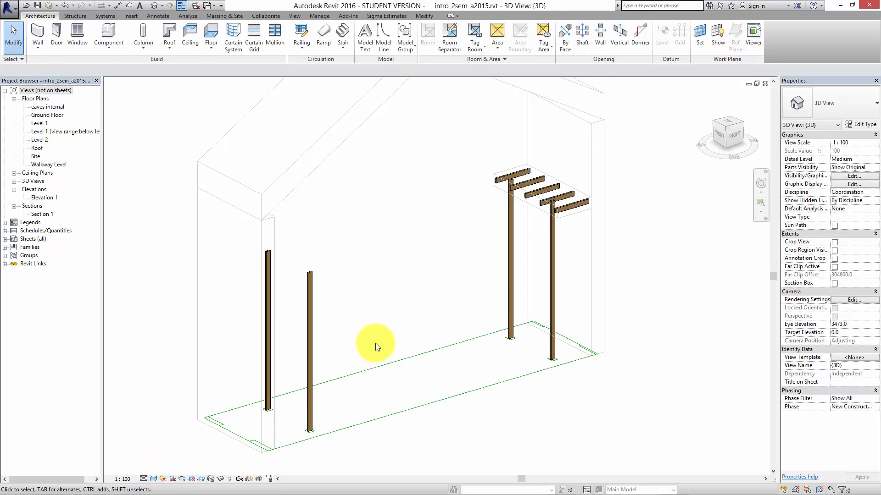
pyautogui.keyDown('shift'); pyautogui.moveTo(393, 350); pyautogui.dragTo(255, 421, button='middle'); pyautogui.keyUp('shift')
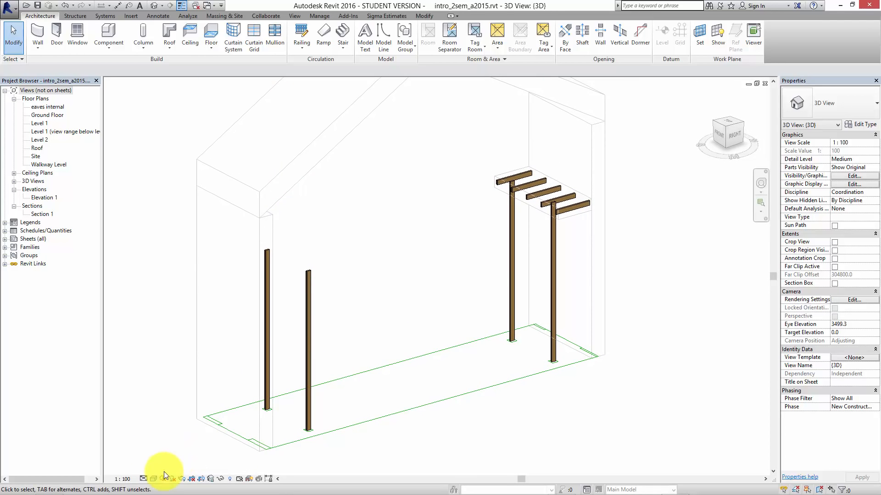
pyautogui.click(154, 479)
pyautogui.click(162, 433)
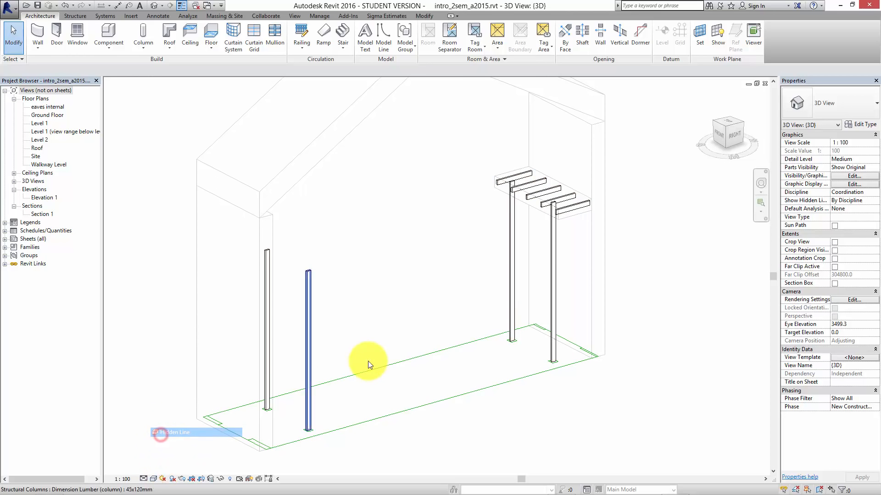
# Examine the platform's framing members and the timber columns inside the underlaid wall and roof outline.
pyautogui.moveTo(367, 360); pyautogui.dragTo(428, 379, button='middle')
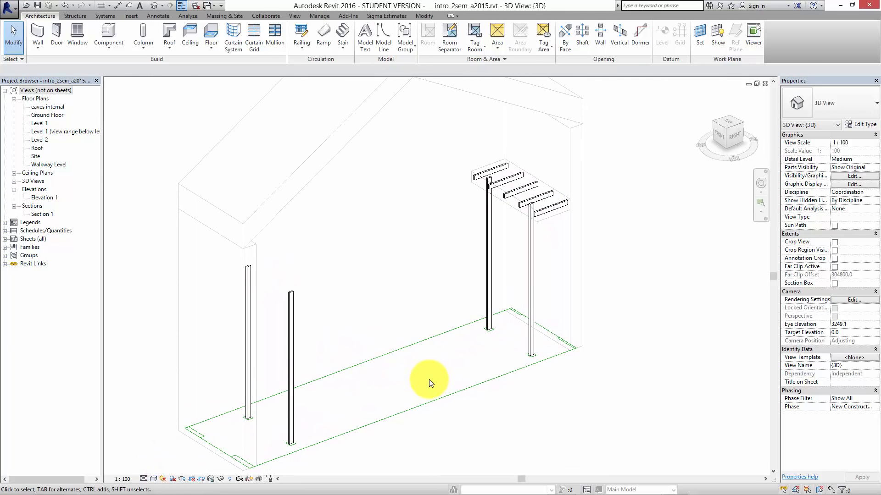
pyautogui.scroll(3, 544, 304)
pyautogui.scroll(5, 553, 252)
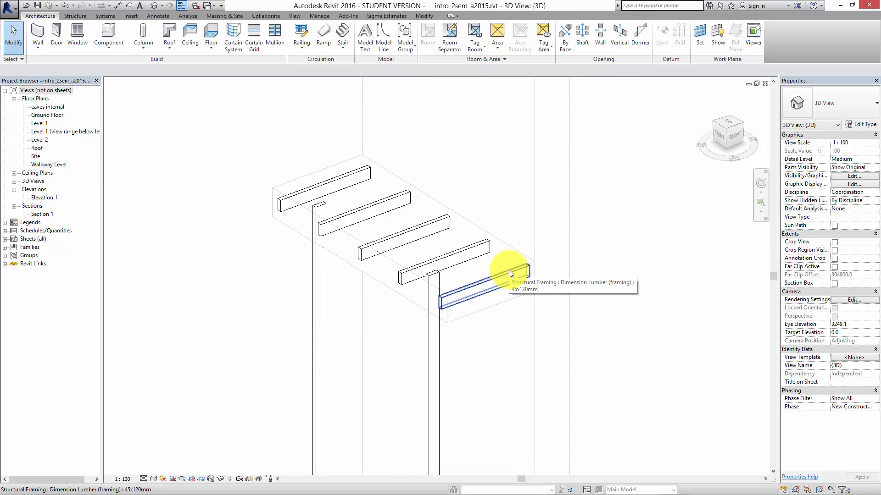
pyautogui.scroll(-5, 502, 269)
pyautogui.scroll(-3, 442, 318)
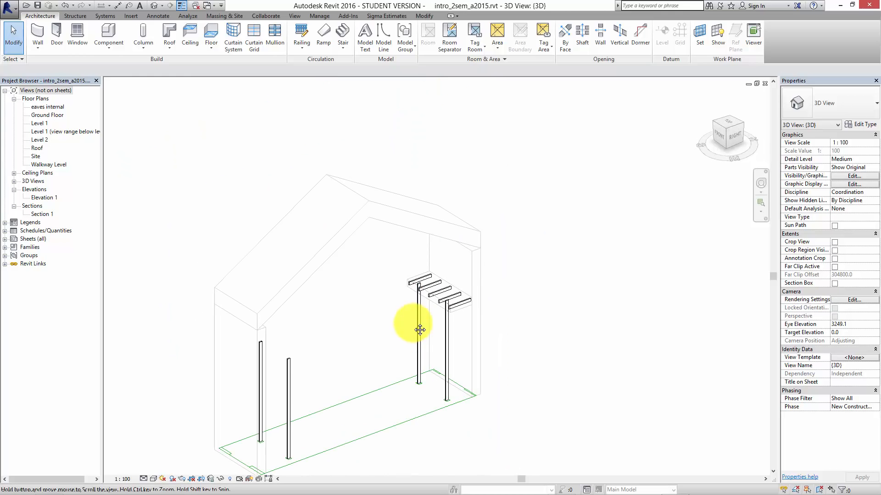
pyautogui.keyDown('shift'); pyautogui.moveTo(413, 324); pyautogui.dragTo(483, 370, button='middle'); pyautogui.keyUp('shift')
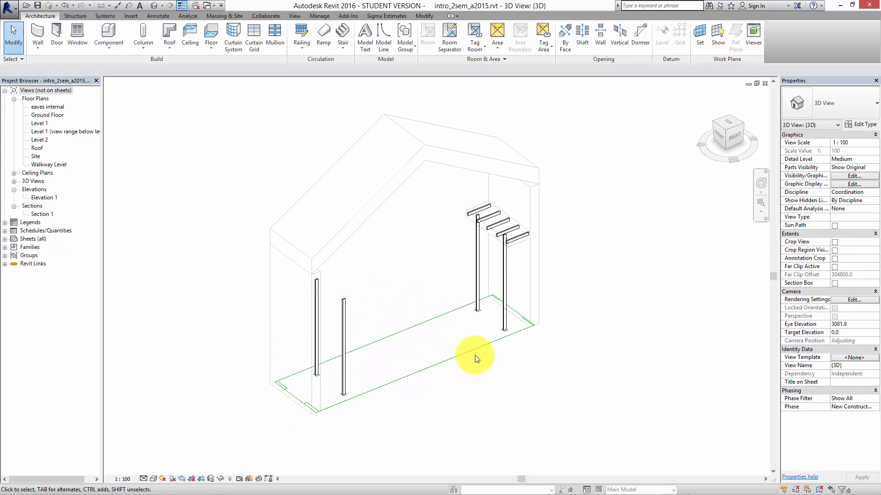
pyautogui.moveTo(550, 353); pyautogui.dragTo(573, 356, button='middle')
pyautogui.scroll(3, 557, 342)
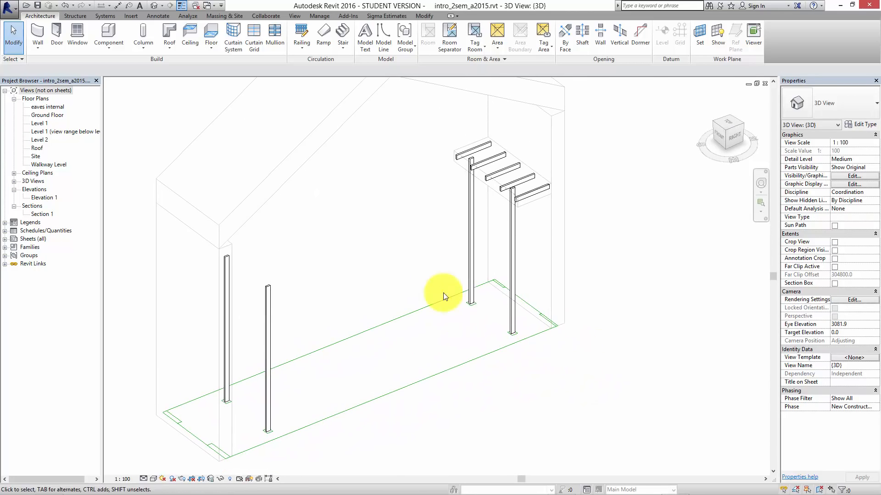
pyautogui.scroll(4, 435, 294)
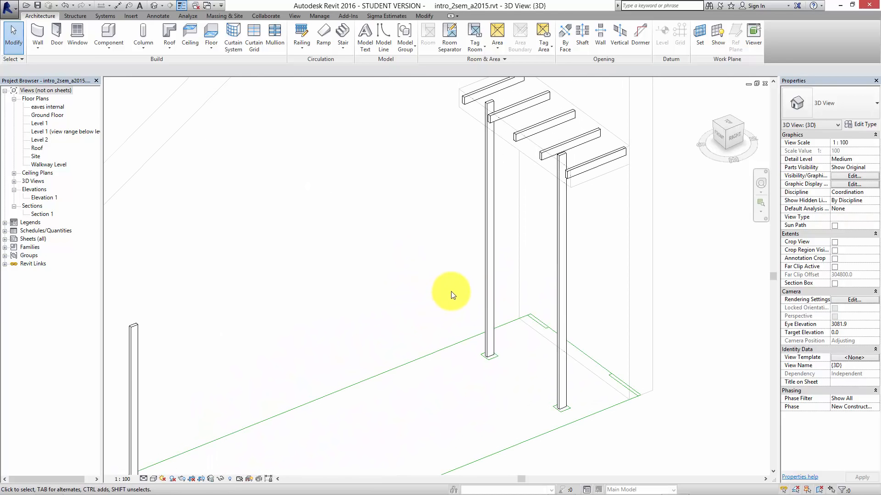
pyautogui.moveTo(454, 264); pyautogui.dragTo(434, 270, button='middle')
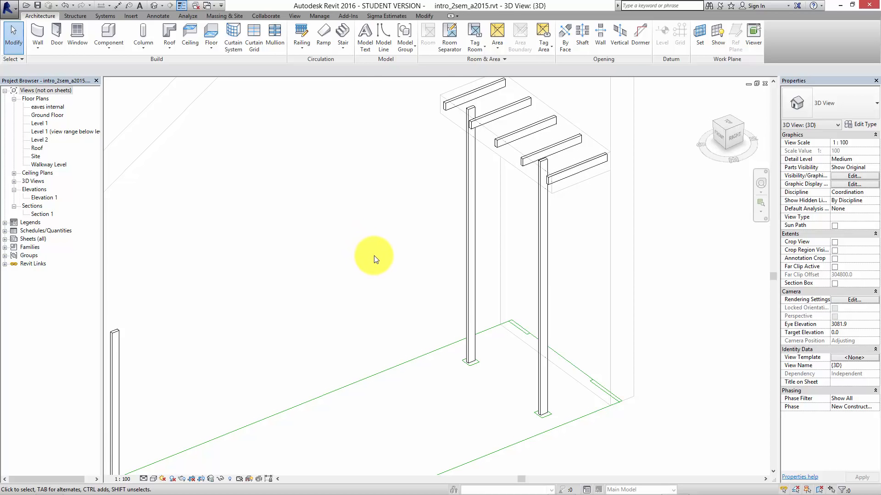
pyautogui.moveTo(374, 256); pyautogui.dragTo(398, 286, button='middle')
pyautogui.scroll(-1, 388, 270)
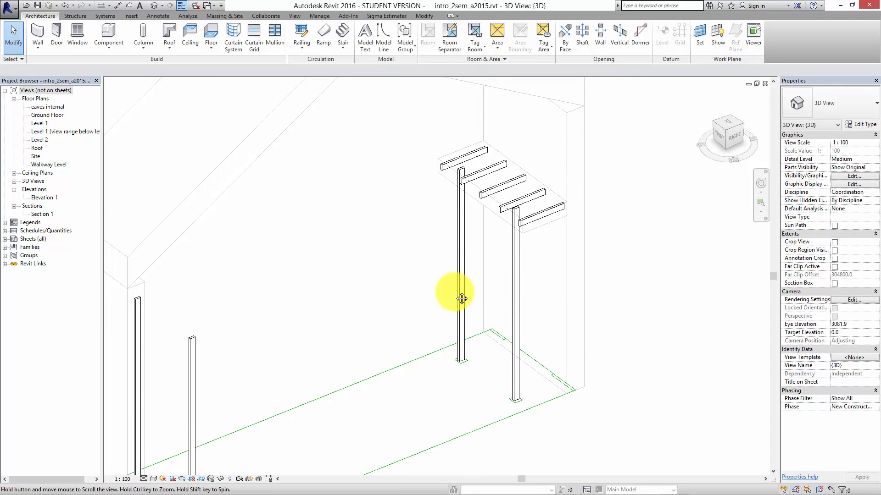
pyautogui.moveTo(454, 270); pyautogui.dragTo(476, 296, button='middle')
pyautogui.scroll(-2, 475, 294)
pyautogui.moveTo(470, 363); pyautogui.dragTo(480, 366, button='middle')
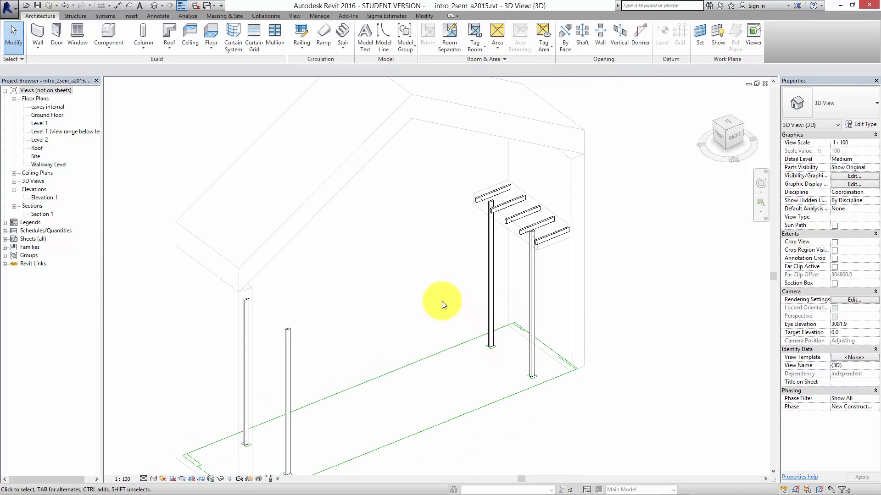
pyautogui.scroll(3, 441, 301)
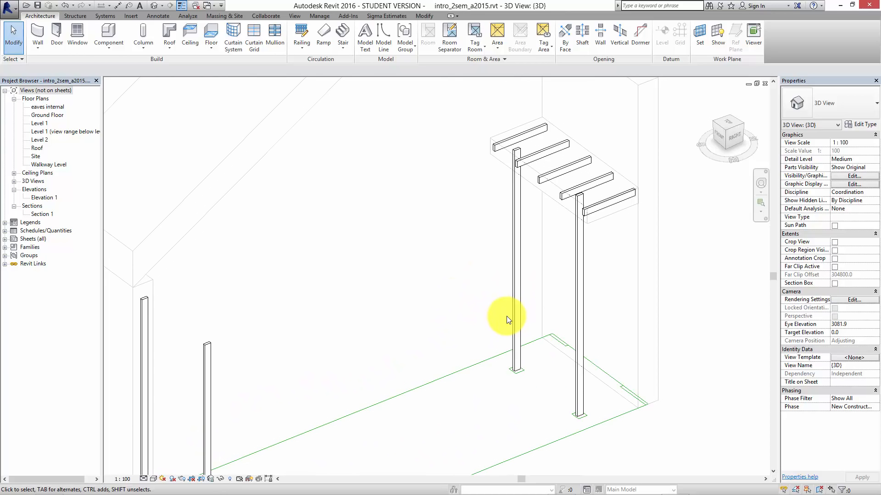
# Open the family of the 45x120mm timber column under the rear of the platform for editing.
pyautogui.moveTo(467, 331)
pyautogui.mouseDown(button='middle')
pyautogui.moveTo(465, 276)
pyautogui.moveTo(469, 310)
pyautogui.moveTo(450, 328)
pyautogui.mouseUp(button='middle')
pyautogui.scroll(-1, 469, 289)
pyautogui.scroll(1, 475, 314)
pyautogui.moveTo(468, 247); pyautogui.dragTo(487, 208, button='middle')
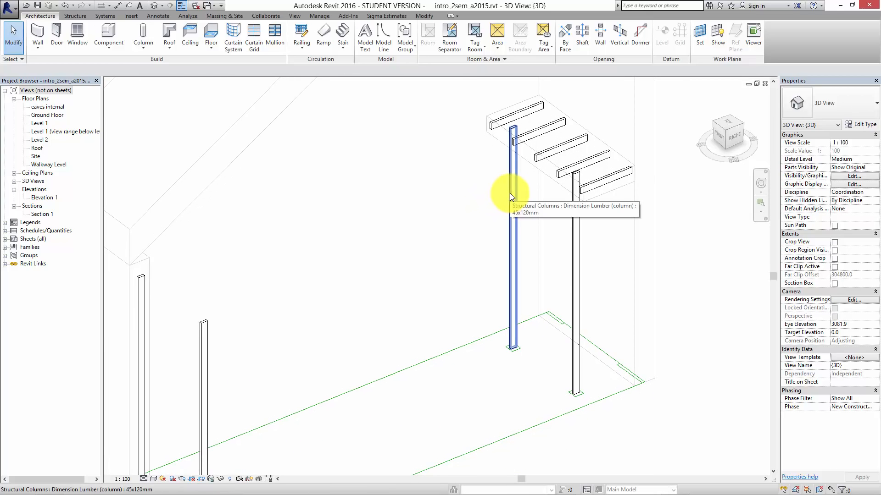
pyautogui.click(514, 235)
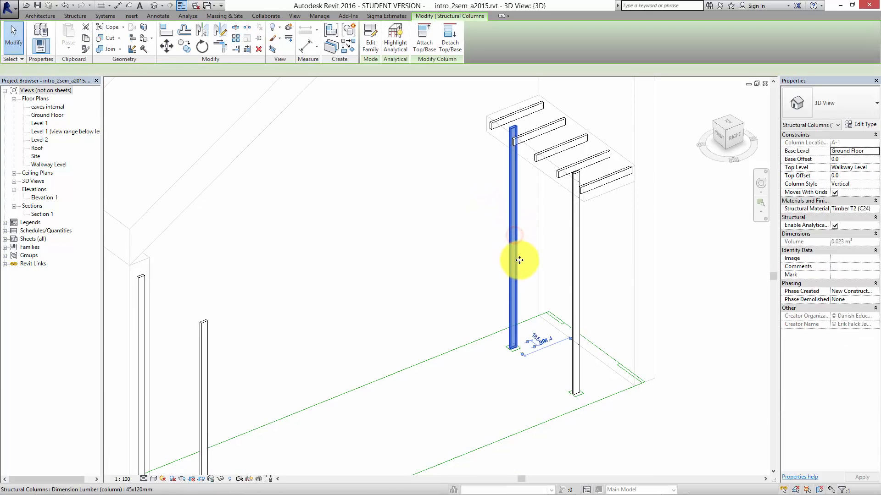
pyautogui.click(373, 51)
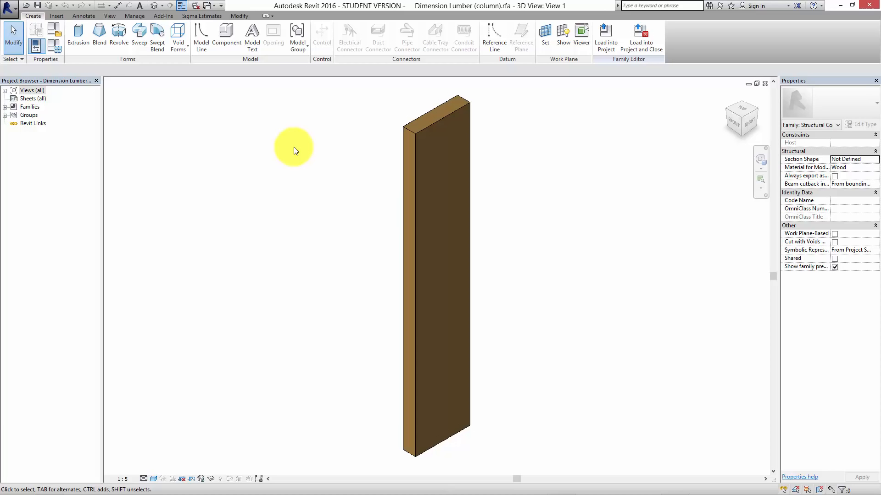
# Save a copy of the column family to the Desktop under the name Assembly hall column.
pyautogui.moveTo(291, 159)
pyautogui.mouseDown(button='middle')
pyautogui.moveTo(302, 184)
pyautogui.moveTo(304, 169)
pyautogui.mouseUp(button='middle')
pyautogui.scroll(-1, 304, 169)
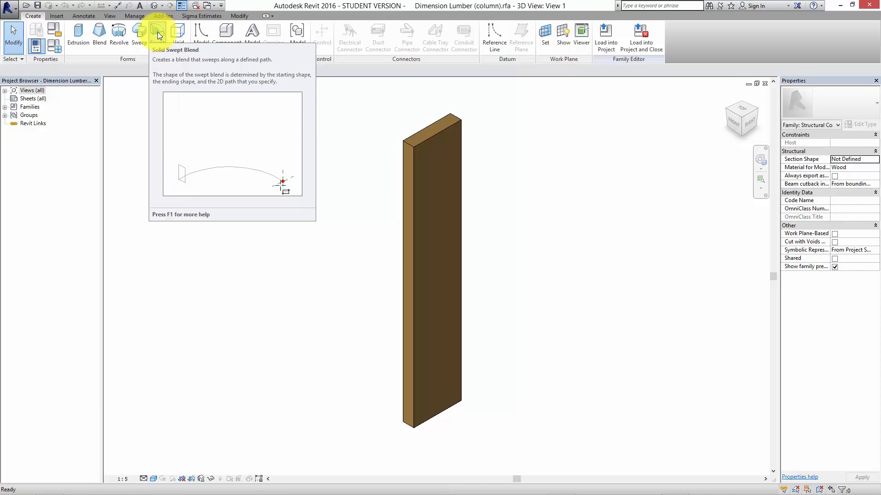
pyautogui.moveTo(308, 181)
pyautogui.mouseDown(button='middle')
pyautogui.moveTo(314, 214)
pyautogui.moveTo(316, 181)
pyautogui.mouseUp(button='middle')
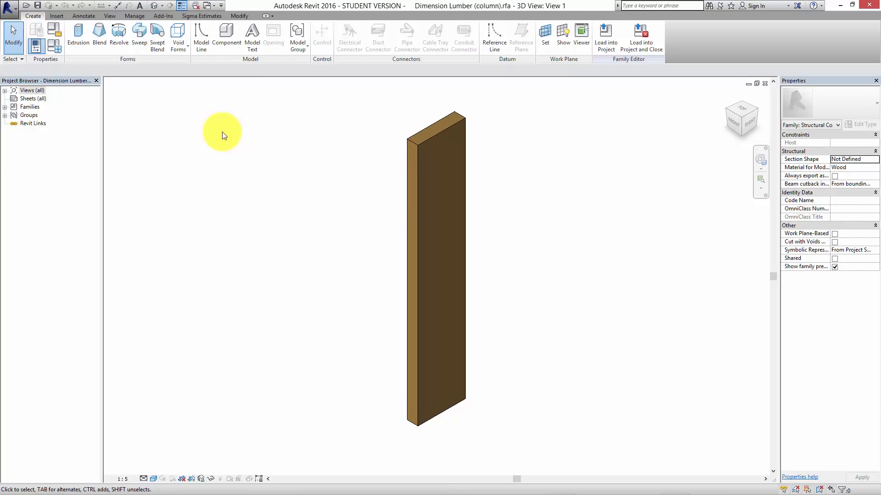
pyautogui.click(9, 7)
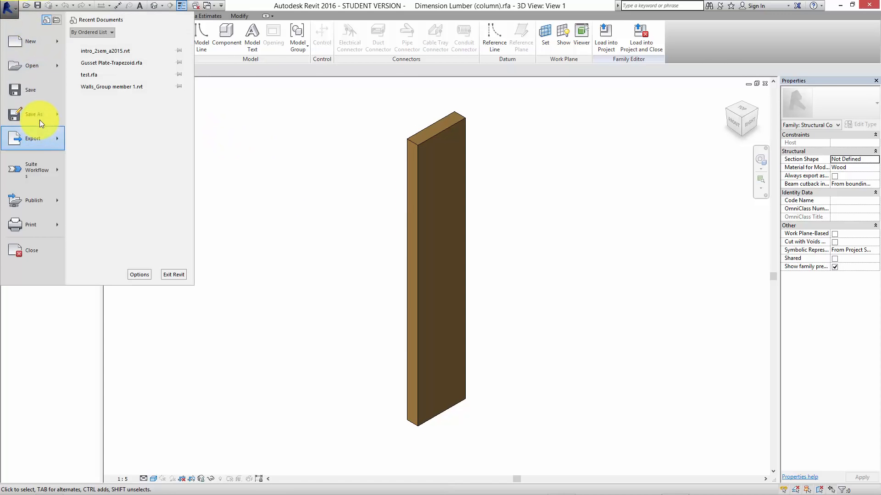
pyautogui.moveTo(41, 114)
pyautogui.click(96, 83)
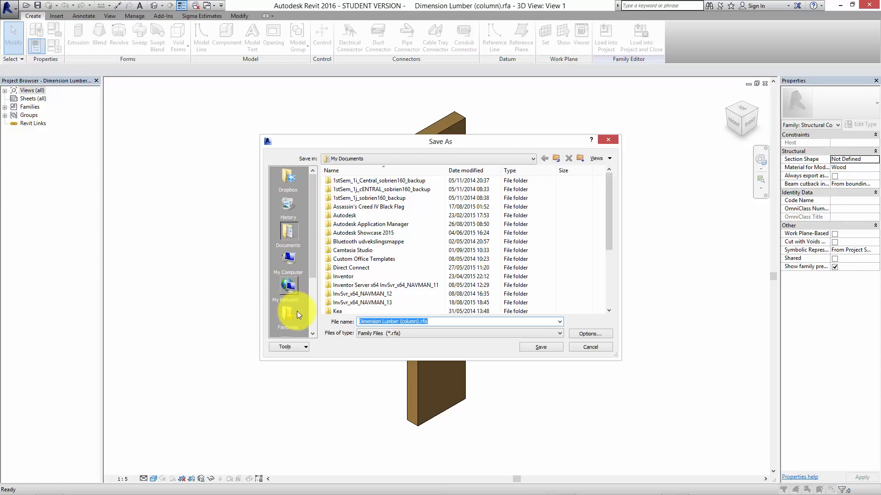
pyautogui.scroll(-3, 310, 275)
pyautogui.click(288, 260)
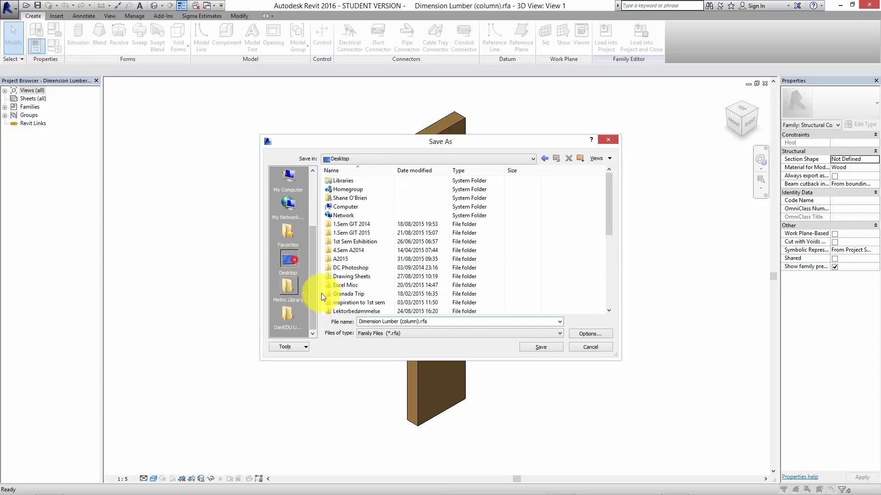
pyautogui.click(380, 319)
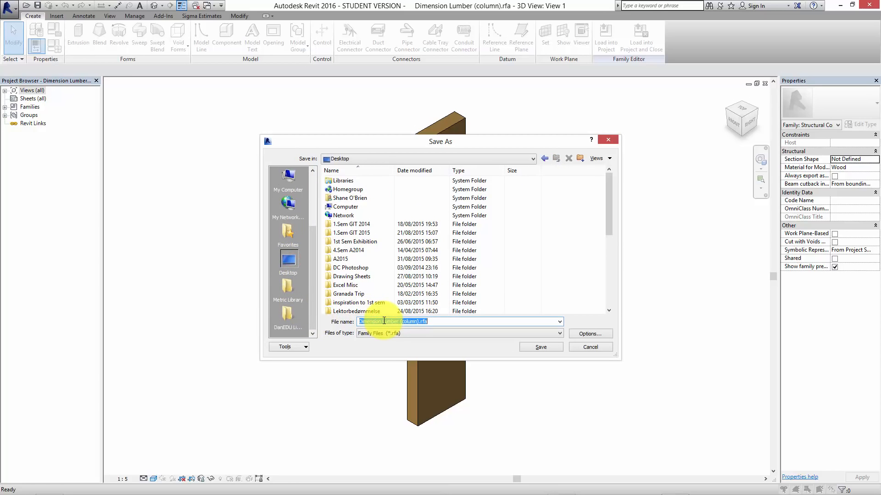
pyautogui.write('Assemb')
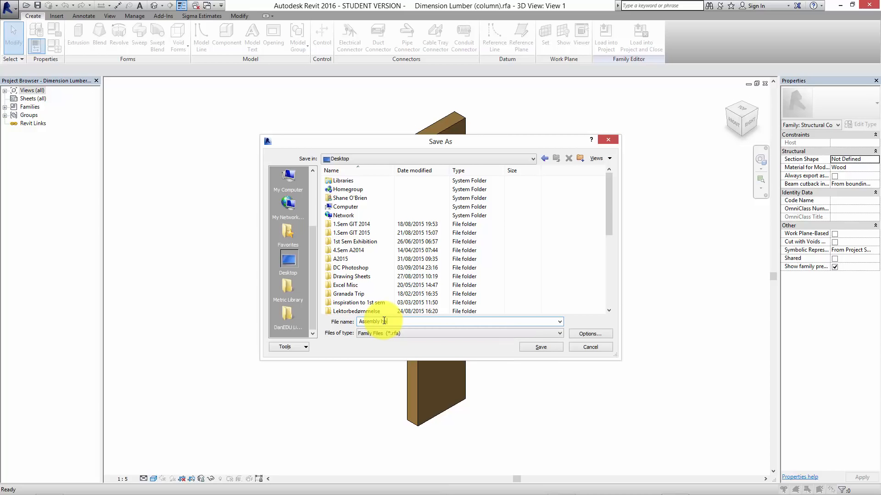
pyautogui.write('ly hall column')
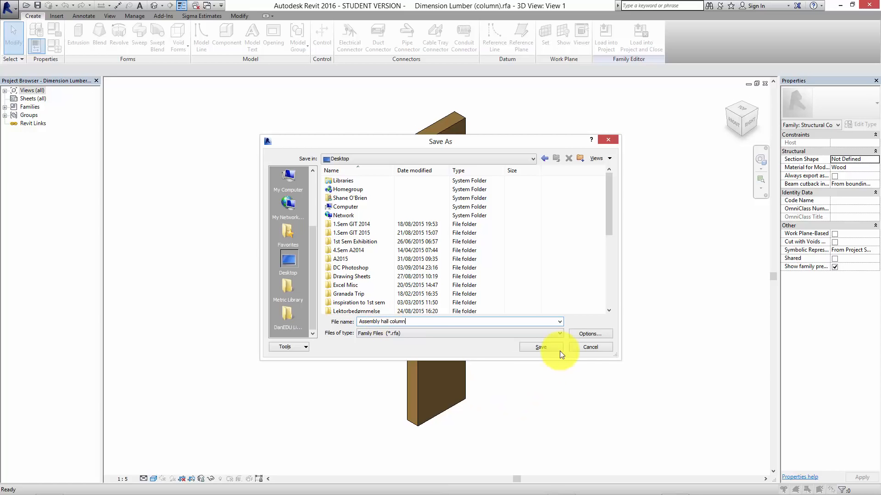
pyautogui.click(539, 348)
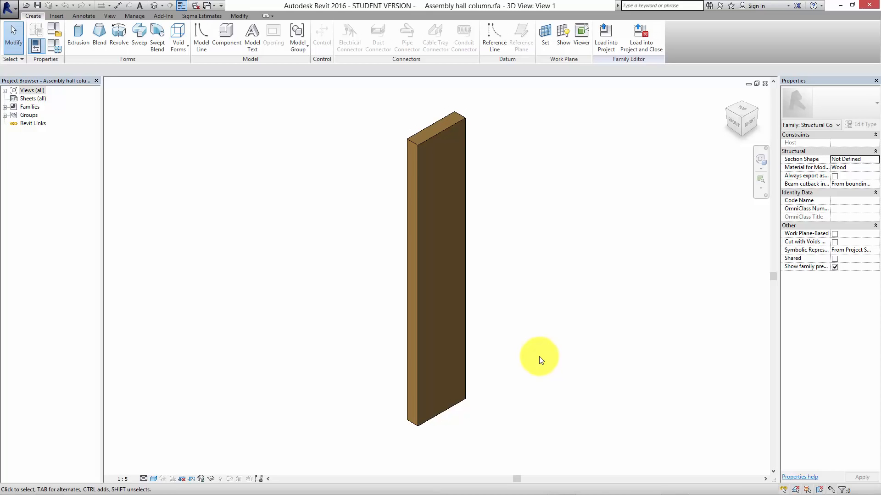
# Open the column family's Family Types settings and place the dialog clear of the model.
pyautogui.moveTo(347, 210); pyautogui.dragTo(350, 222, button='middle')
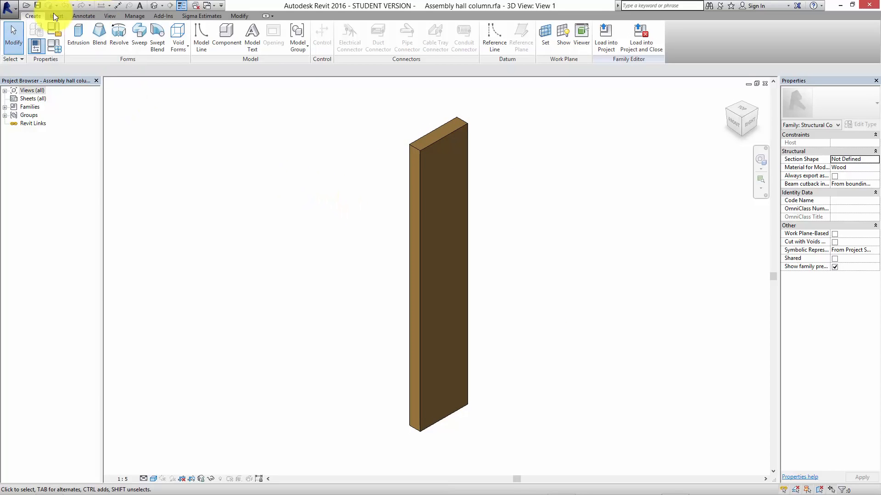
pyautogui.click(55, 47)
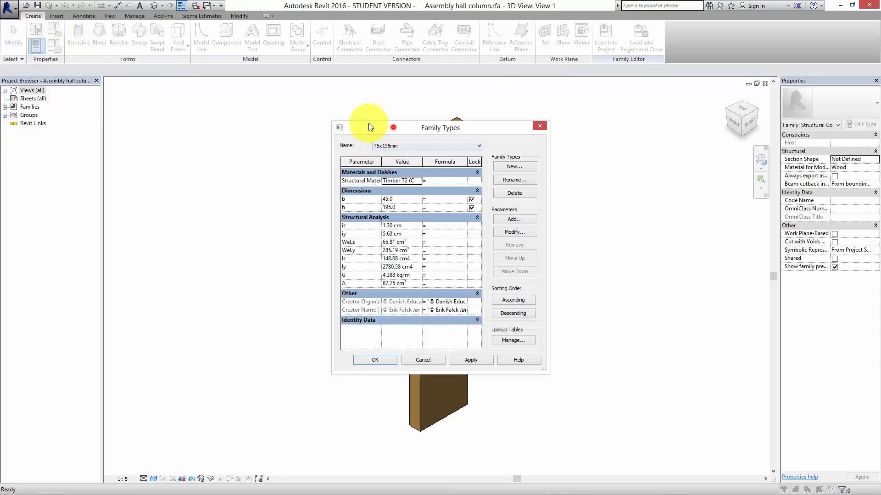
pyautogui.moveTo(393, 127); pyautogui.dragTo(337, 120)
pyautogui.click(411, 139)
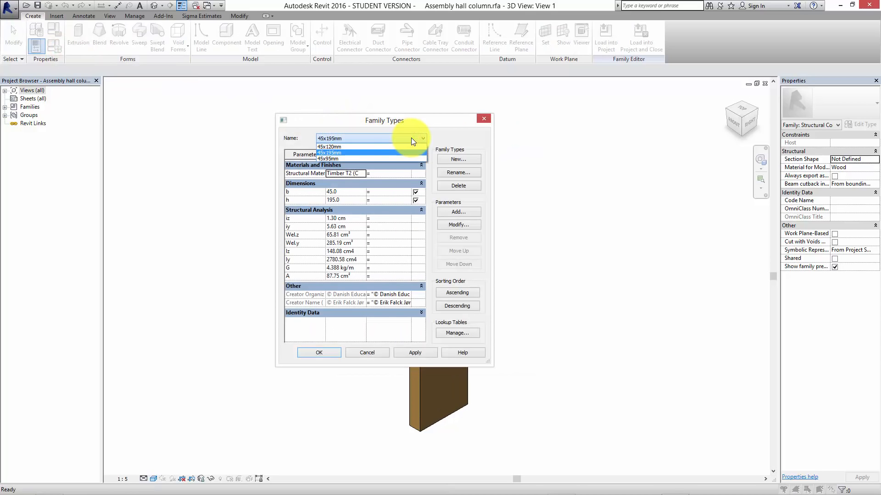
pyautogui.click(410, 124)
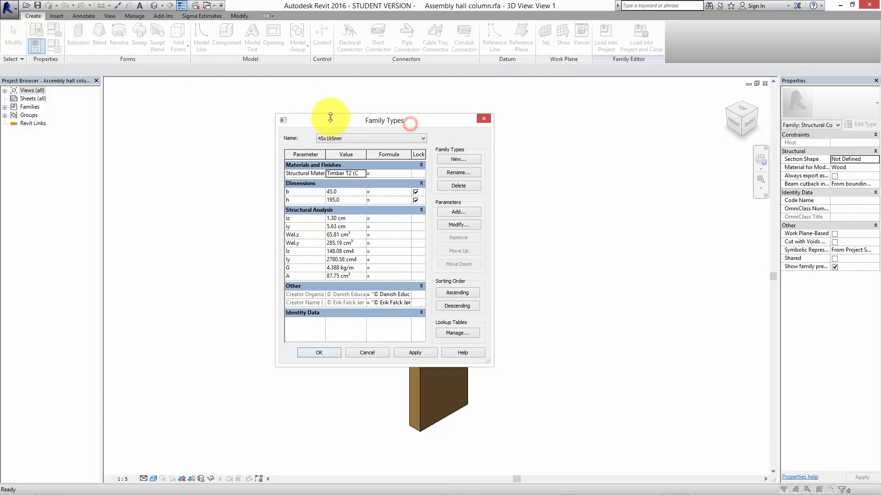
pyautogui.moveTo(349, 119); pyautogui.dragTo(216, 106)
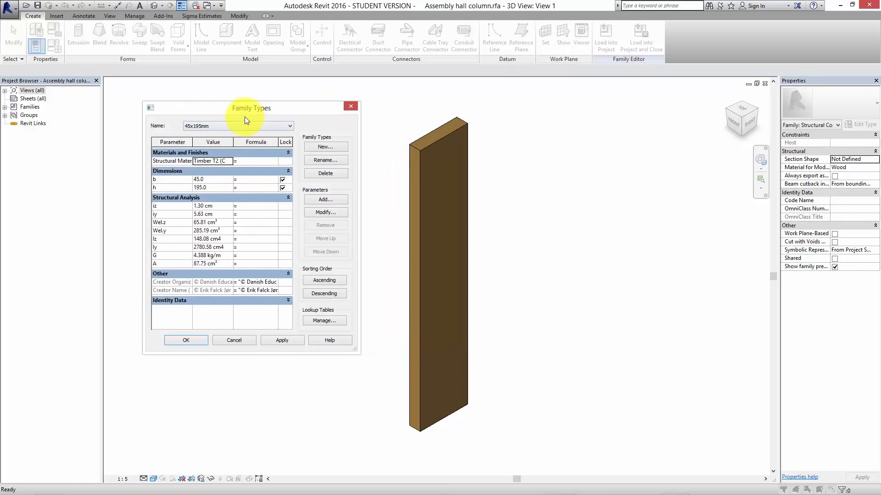
# Try the 45x120mm and 45x95mm types on the column, applying each one.
pyautogui.click(250, 127)
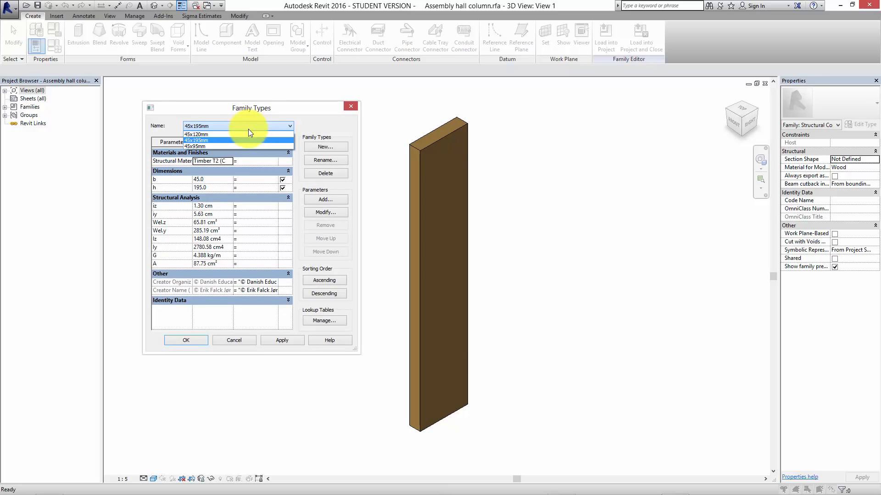
pyautogui.click(209, 133)
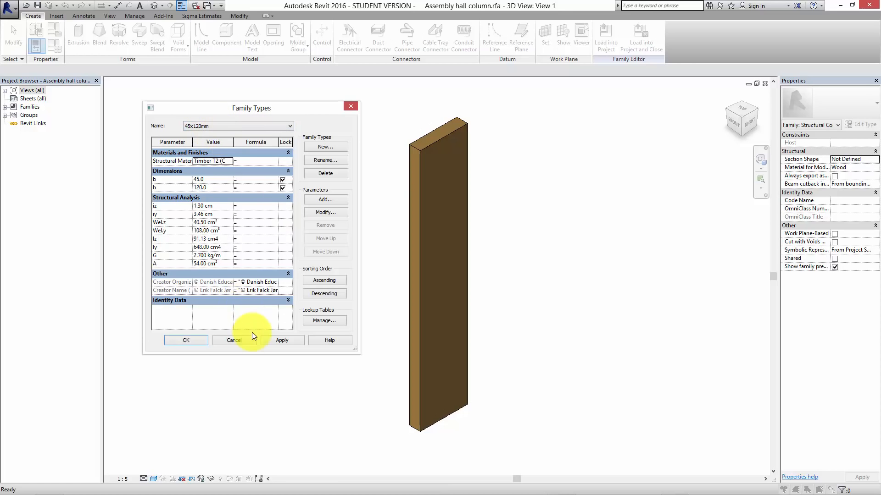
pyautogui.click(276, 339)
pyautogui.click(228, 126)
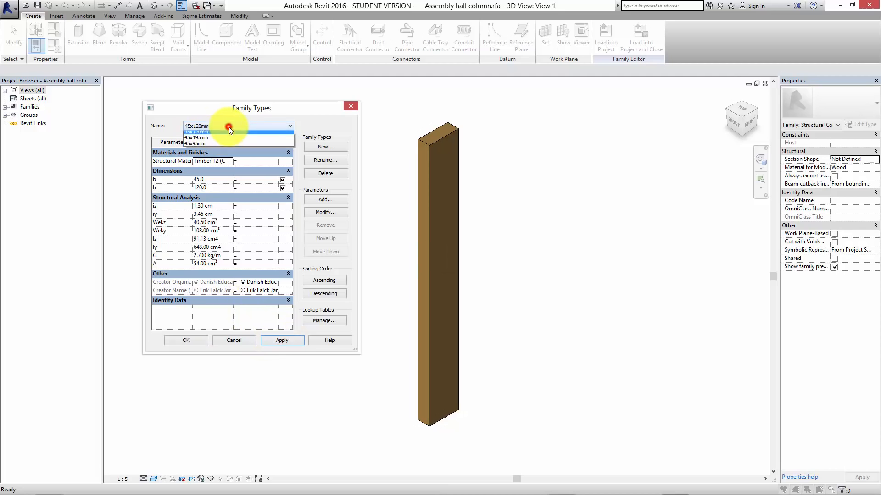
pyautogui.click(219, 143)
pyautogui.click(280, 341)
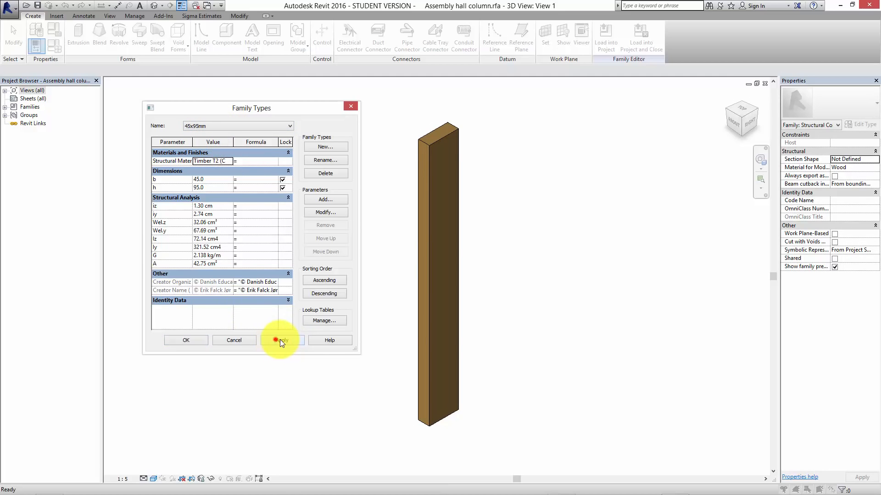
# Select the 45x195mm type and create a new family type from it named Assembly Hall.
pyautogui.click(247, 123)
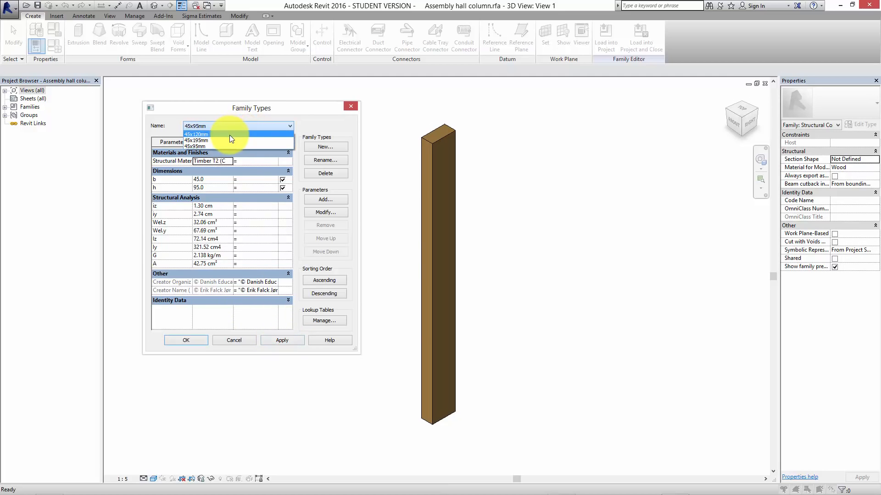
pyautogui.click(227, 140)
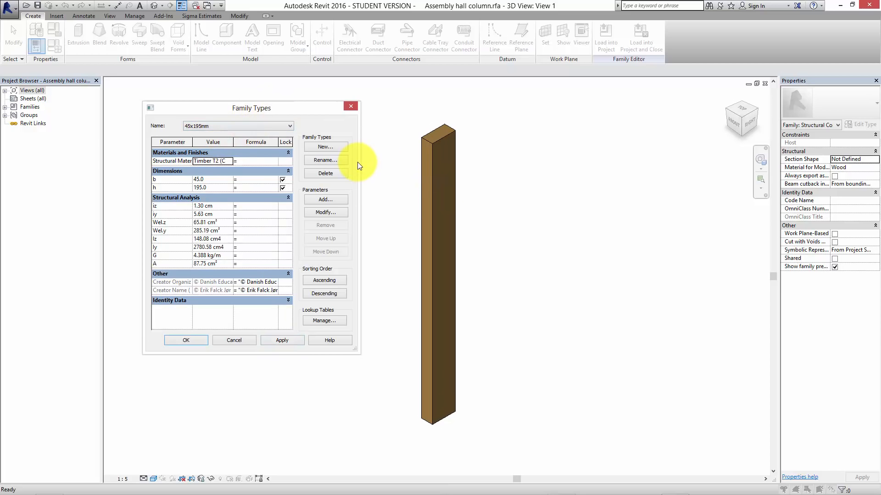
pyautogui.moveTo(276, 107); pyautogui.dragTo(279, 126)
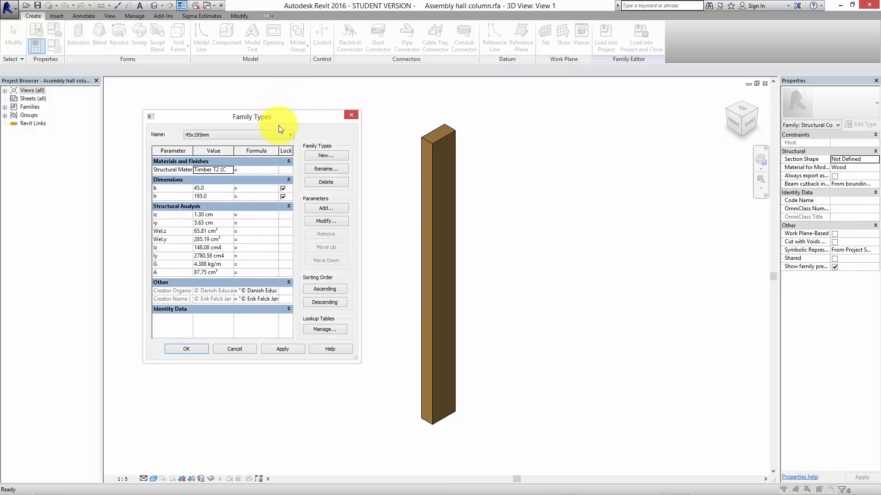
pyautogui.click(266, 134)
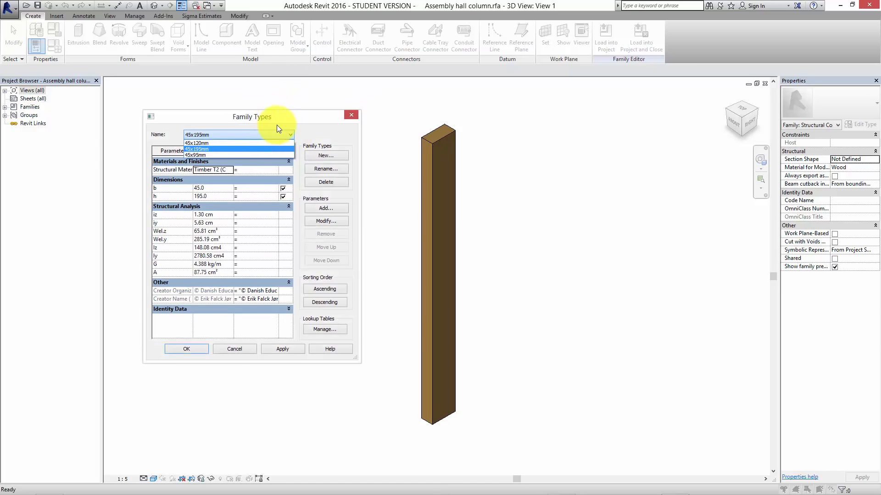
pyautogui.click(278, 122)
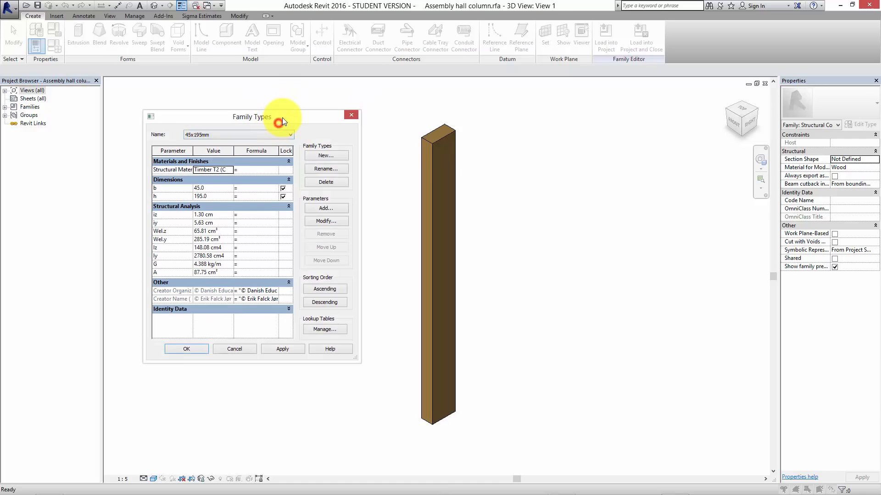
pyautogui.click(326, 155)
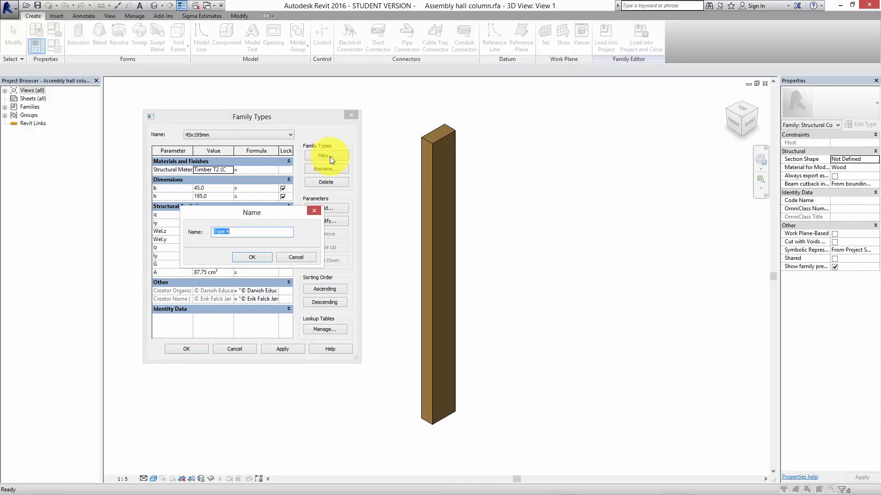
pyautogui.write('Assembly Hall')
pyautogui.click(266, 260)
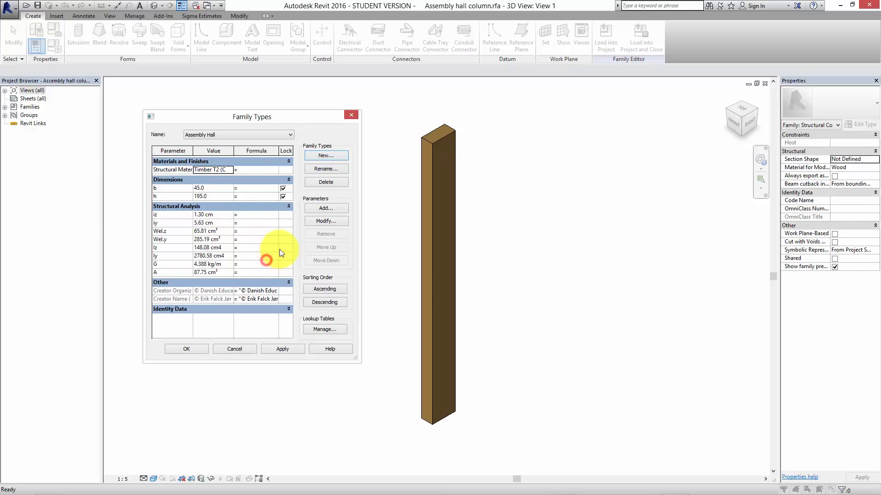
# Set the Assembly Hall type's dimension b to 200 and h to 2000, and apply the sizes to the column.
pyautogui.click(213, 189)
pyautogui.doubleClick(208, 189)
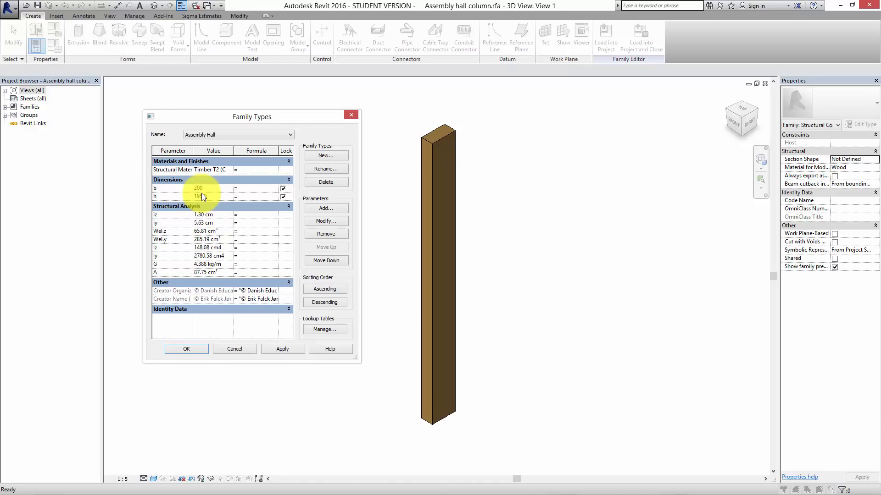
pyautogui.click(201, 196)
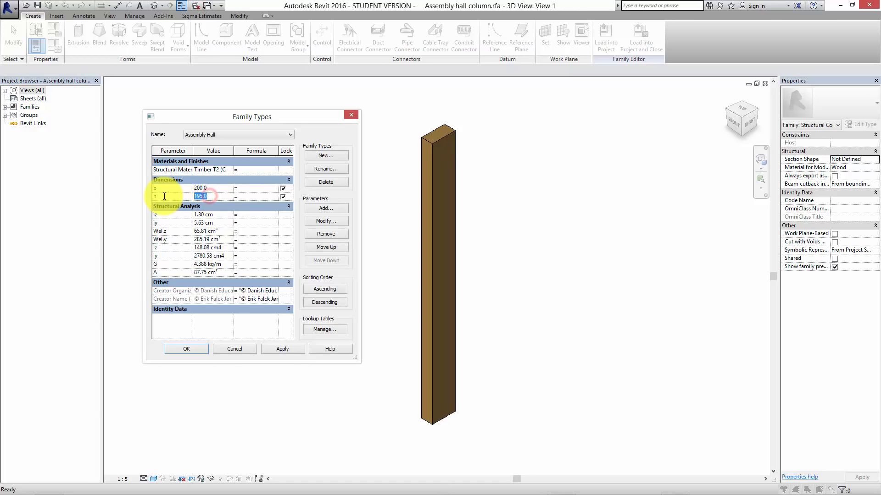
pyautogui.write('2000')
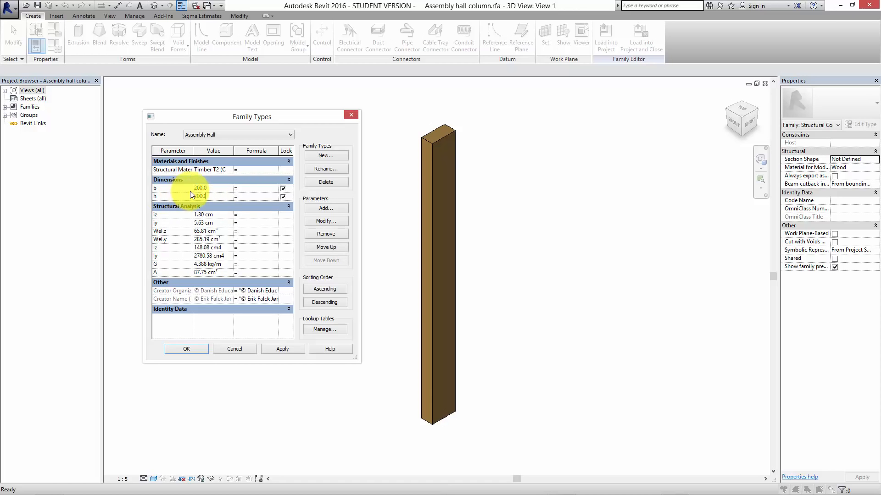
pyautogui.moveTo(234, 119); pyautogui.dragTo(234, 112)
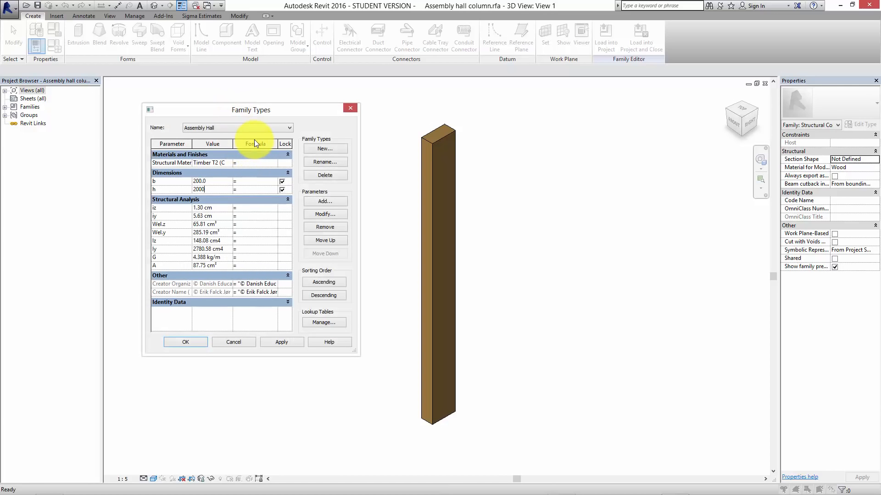
pyautogui.click(282, 344)
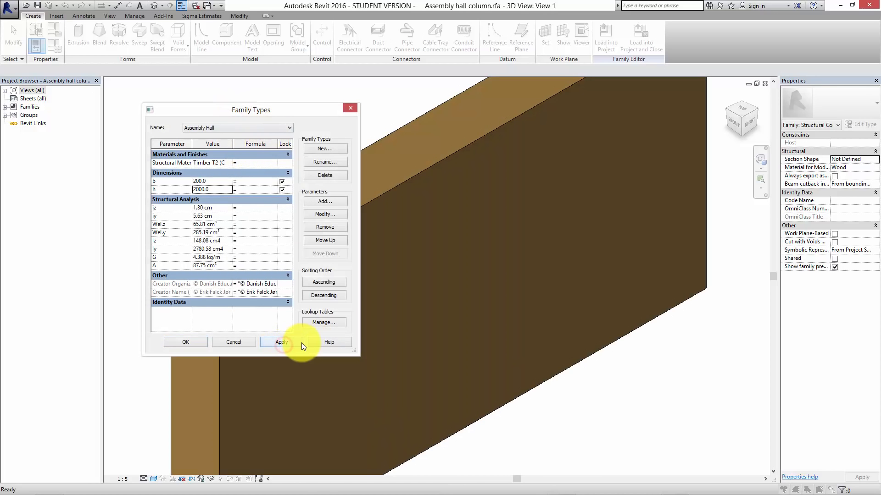
# Set the Assembly Hall type's dimension h to 200 and apply it to the column.
pyautogui.click(223, 189)
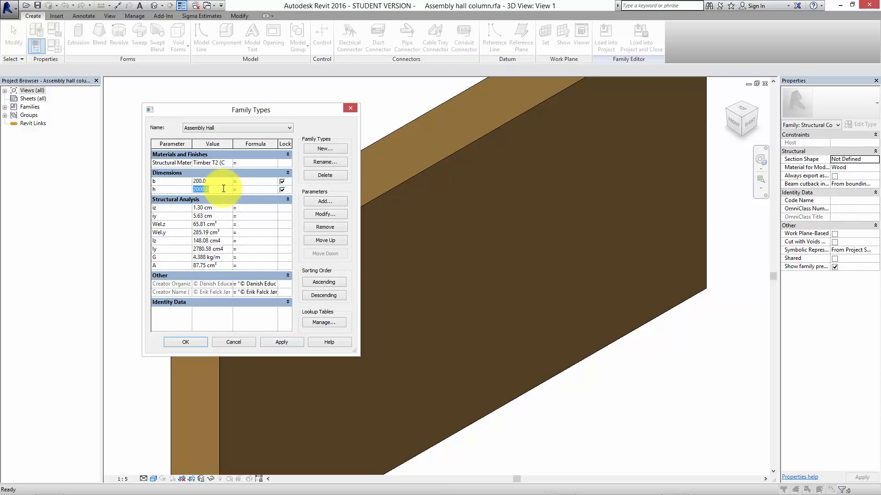
pyautogui.write('200')
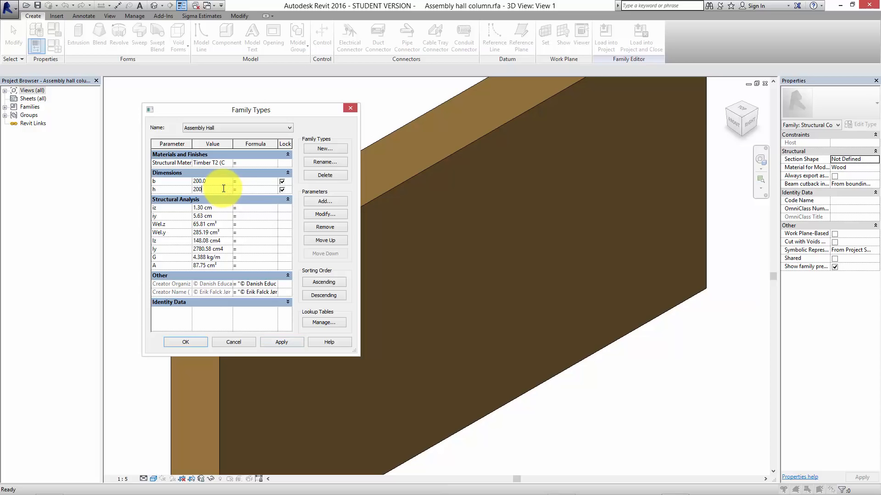
pyautogui.click(282, 342)
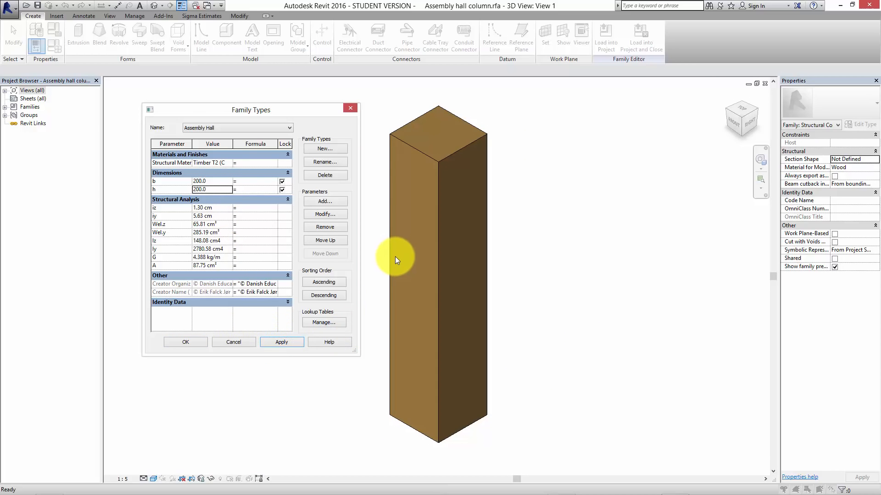
# Delete the 45x120mm, 45x95mm and 45x195mm types, keeping only the Assembly Hall type.
pyautogui.click(259, 127)
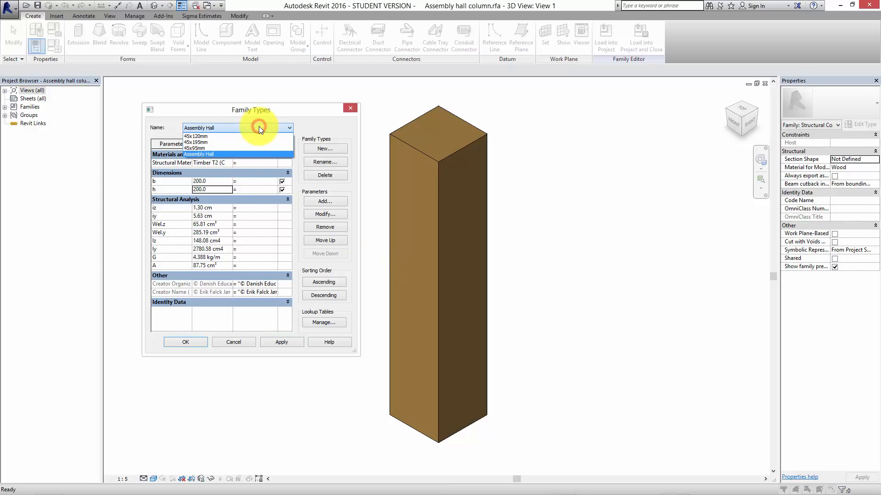
pyautogui.click(254, 136)
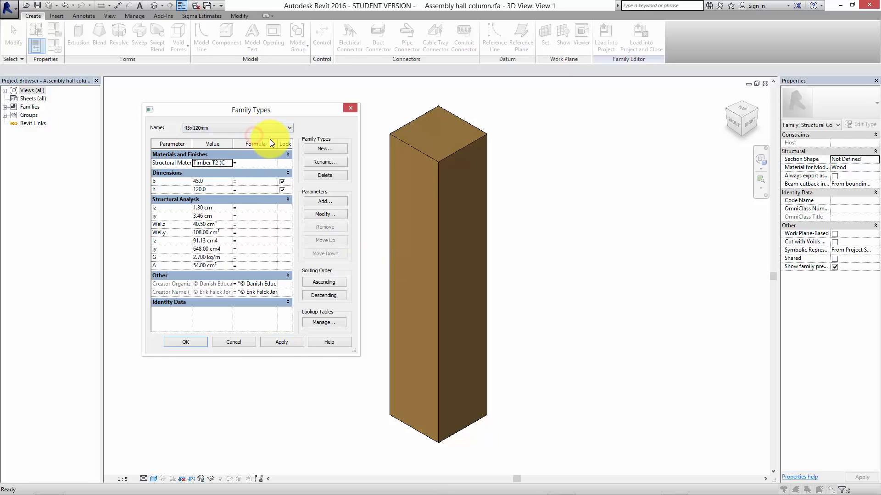
pyautogui.click(319, 175)
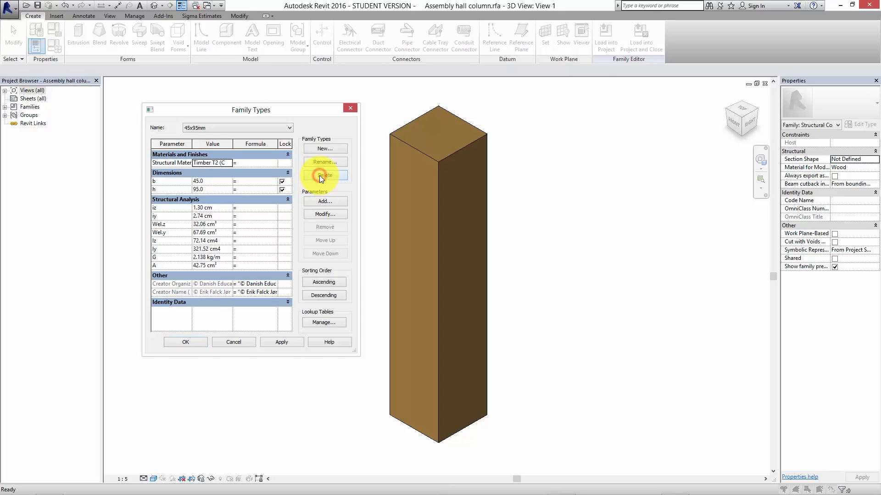
pyautogui.click(255, 125)
pyautogui.click(251, 133)
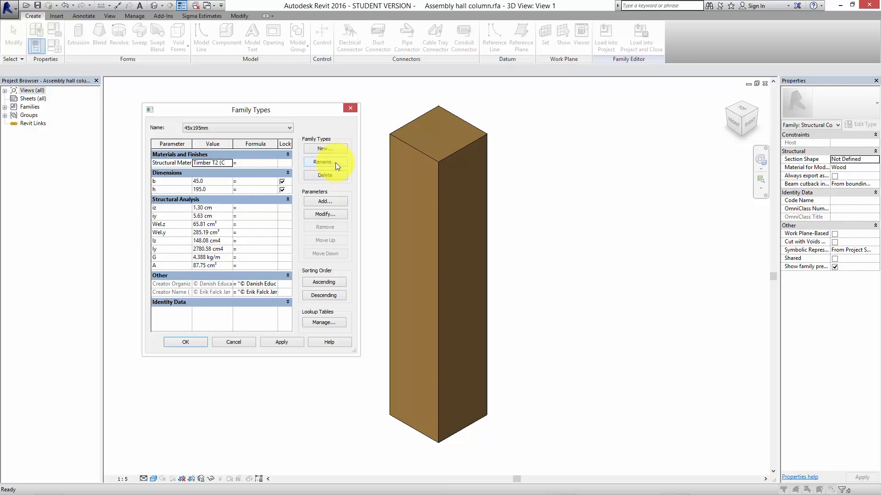
pyautogui.click(322, 175)
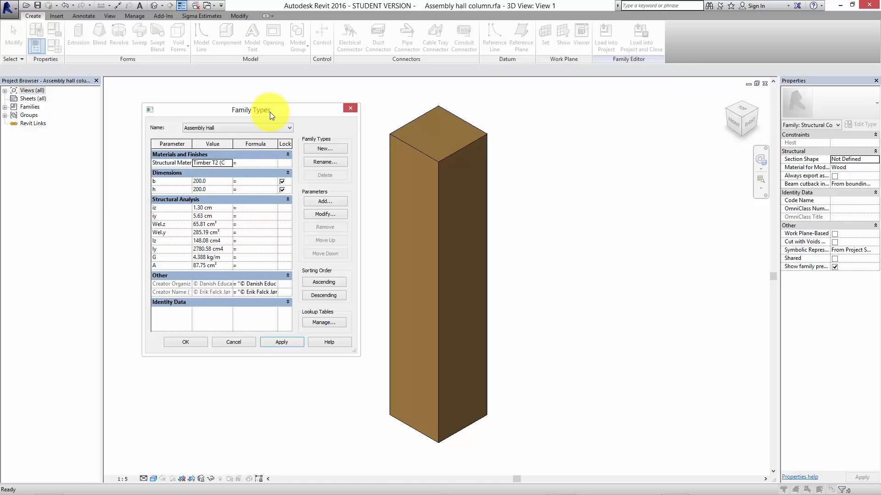
# Review the Timber T2 (C24) structural material without changing it, and confirm the family types.
pyautogui.moveTo(269, 111); pyautogui.dragTo(270, 117)
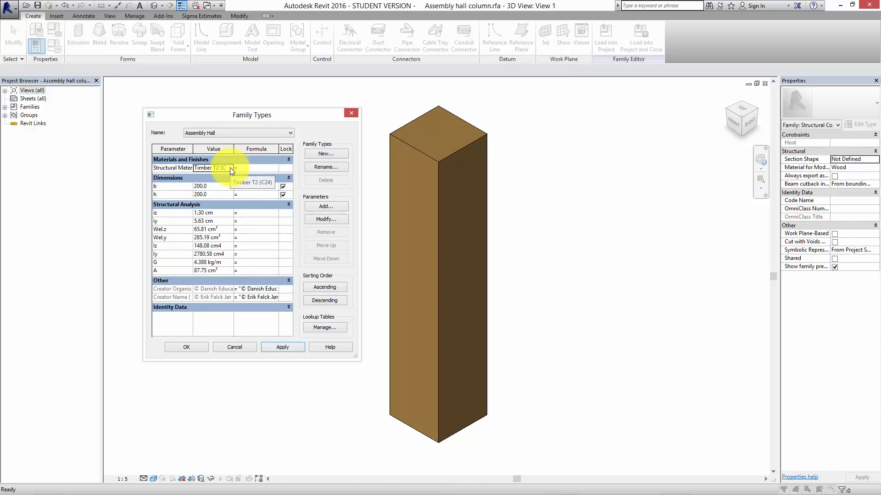
pyautogui.click(229, 167)
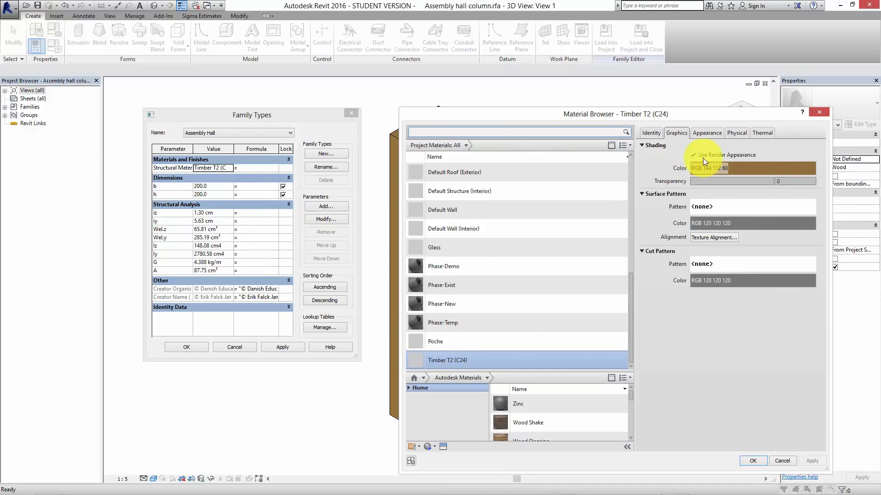
pyautogui.click(780, 460)
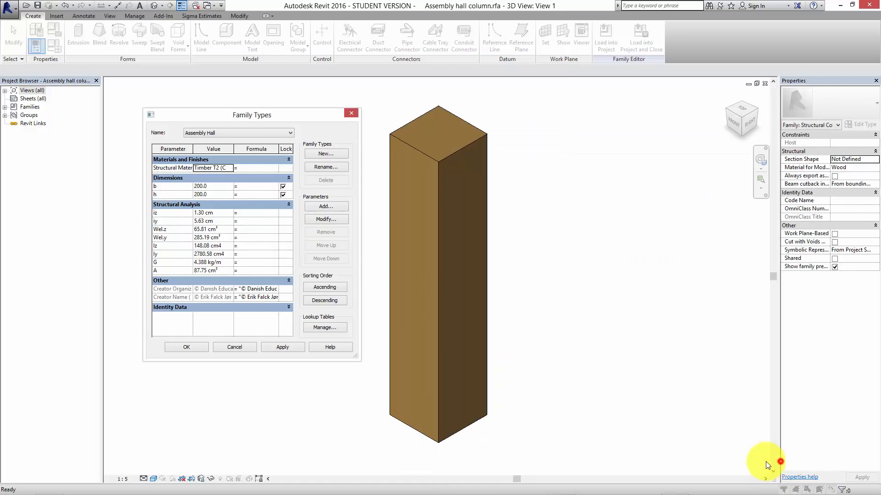
pyautogui.click(286, 347)
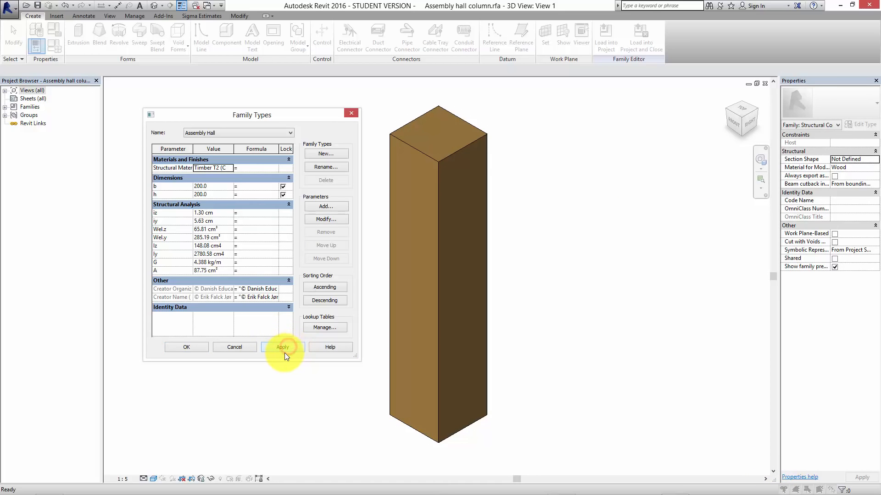
pyautogui.click(190, 348)
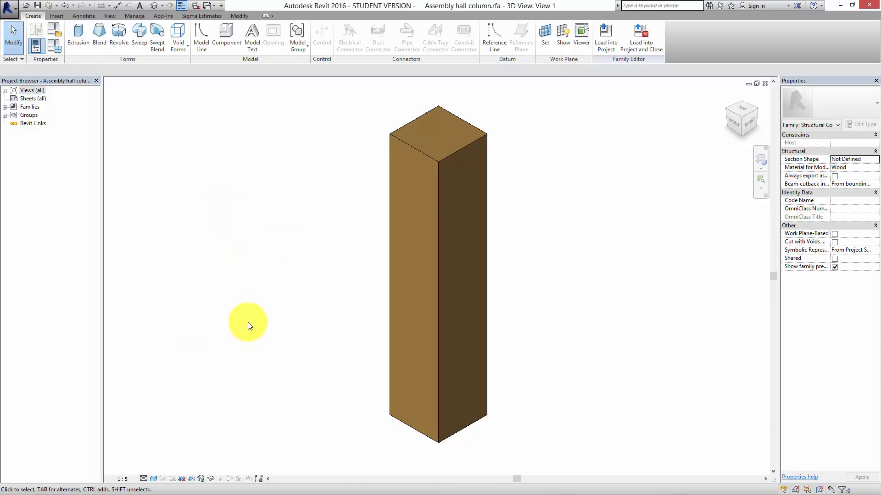
# Start a sweep on the column and pick three adjoining edges of its top face as the path, finishing the path.
pyautogui.scroll(3, 266, 330)
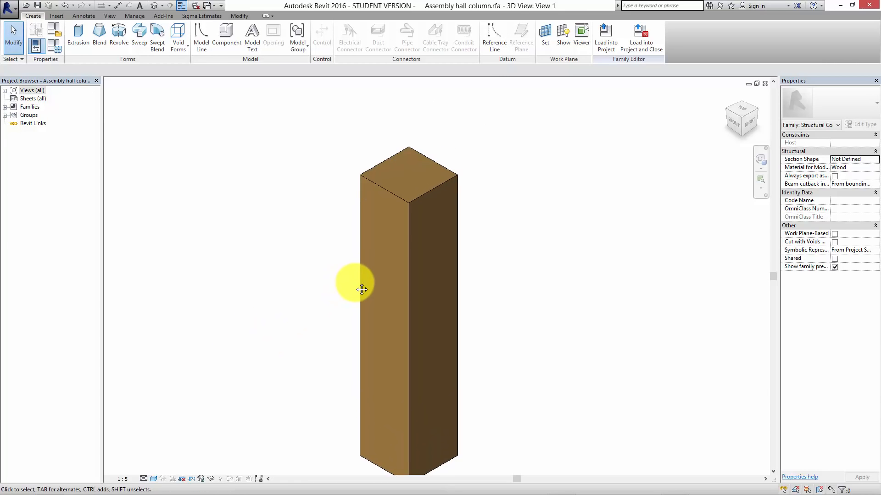
pyautogui.scroll(3, 385, 243)
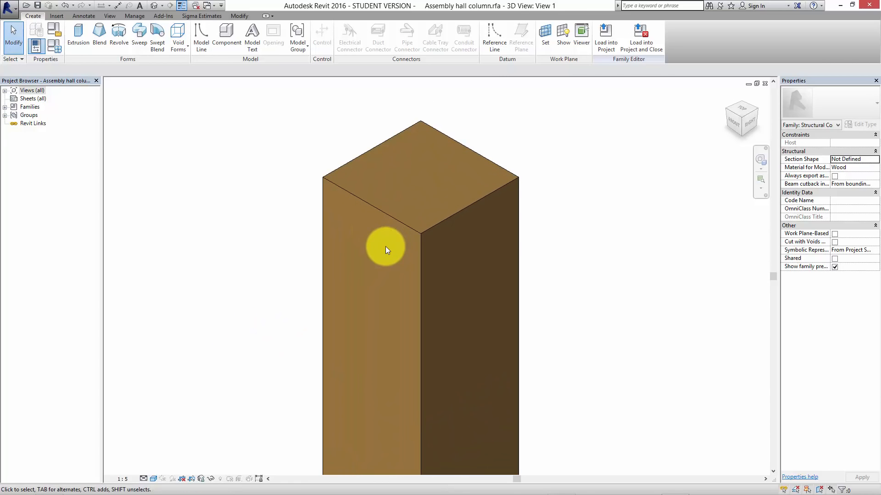
pyautogui.scroll(-2, 380, 236)
pyautogui.scroll(-3, 377, 230)
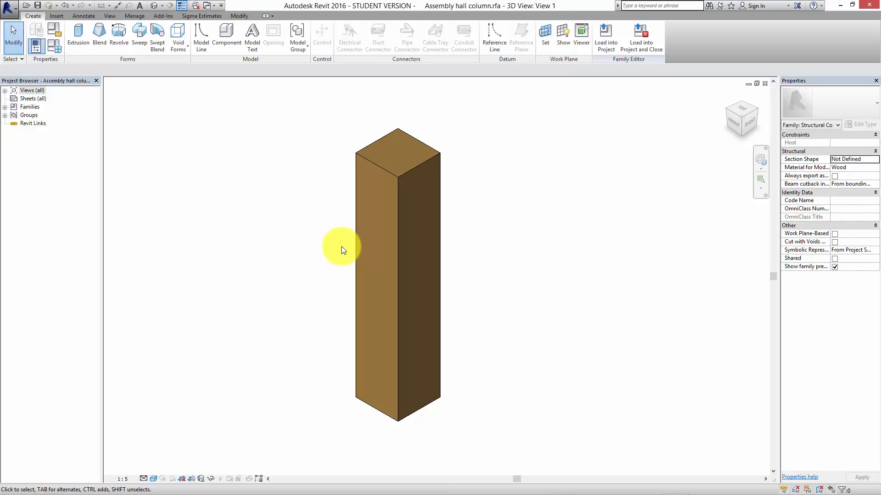
pyautogui.scroll(3, 351, 238)
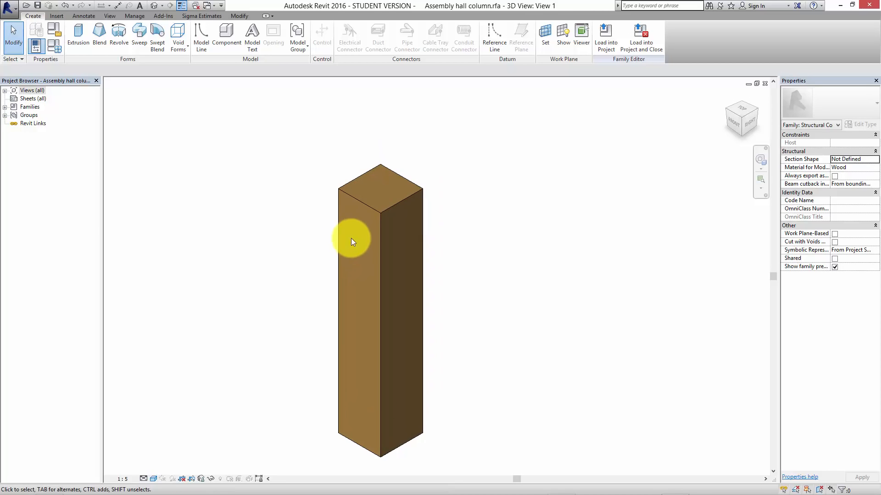
pyautogui.moveTo(278, 220); pyautogui.dragTo(265, 231, button='middle')
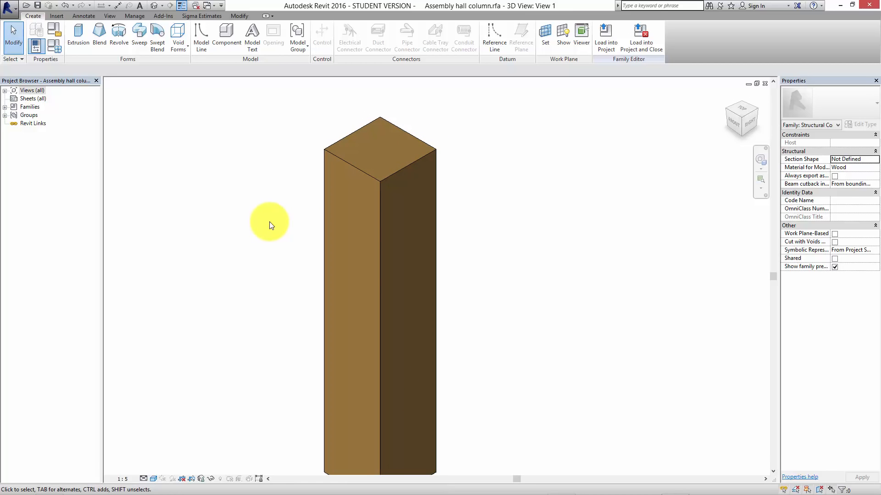
pyautogui.moveTo(233, 180); pyautogui.dragTo(236, 196, button='middle')
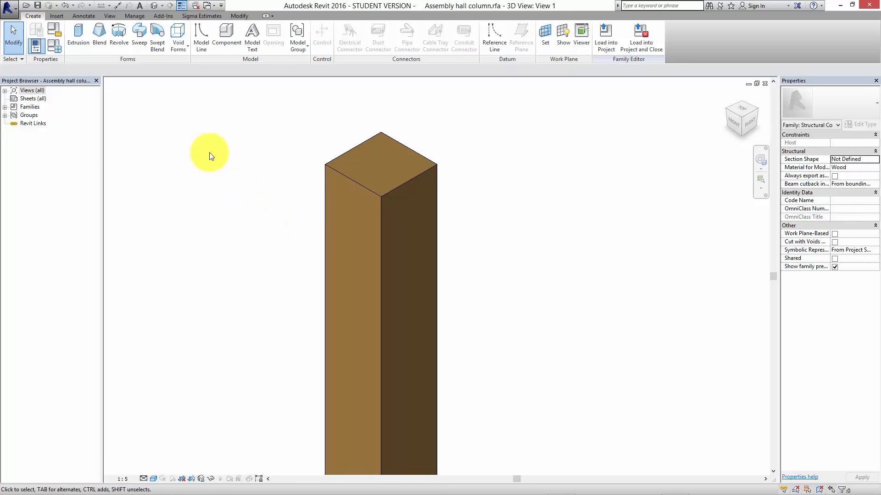
pyautogui.click(137, 38)
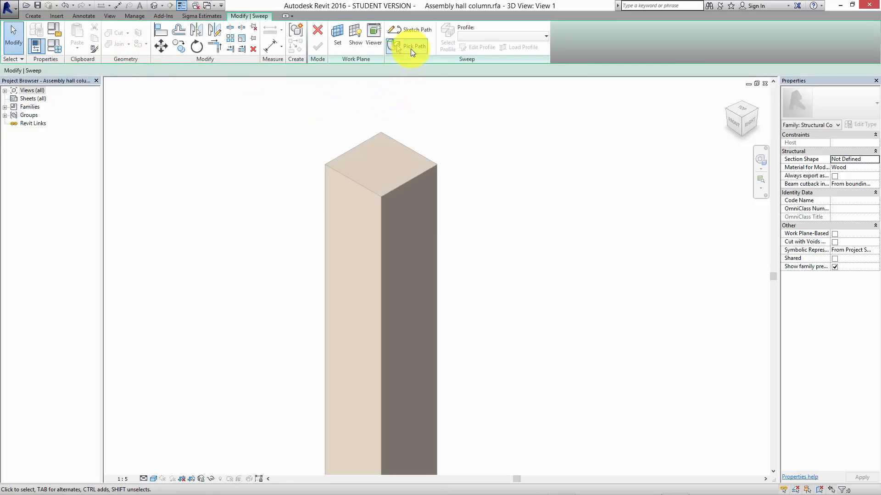
pyautogui.click(411, 47)
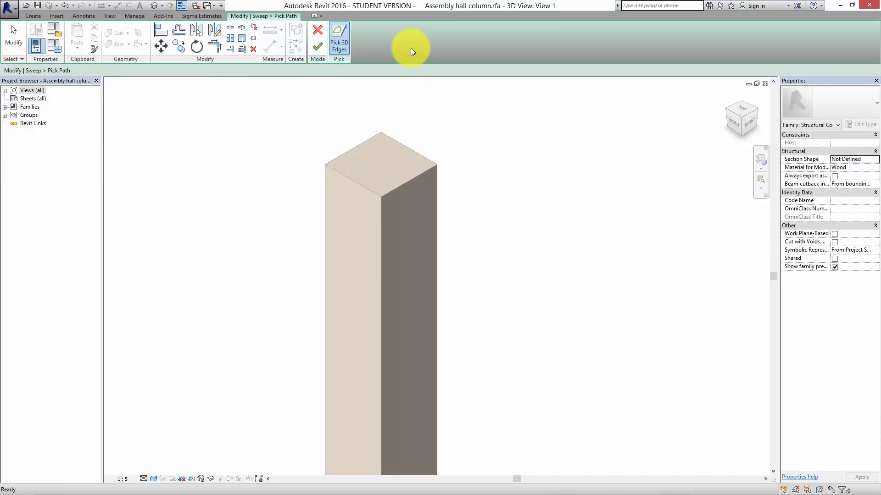
pyautogui.click(360, 145)
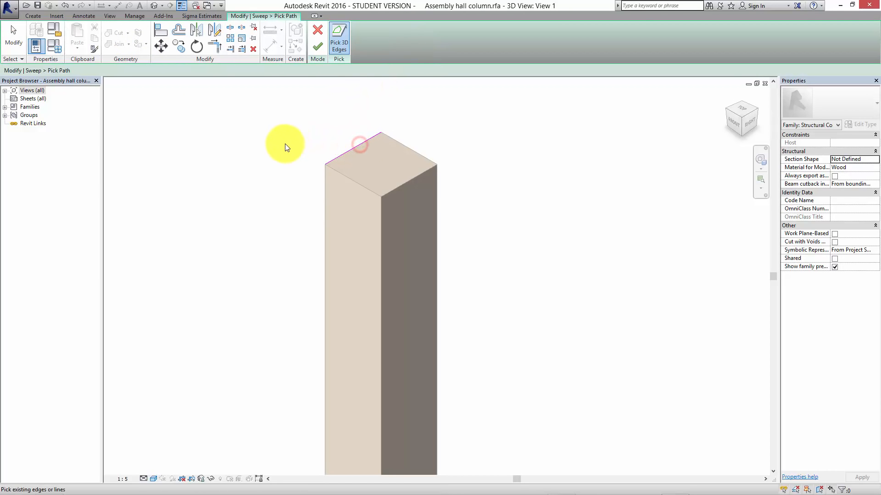
pyautogui.click(340, 177)
pyautogui.click(412, 180)
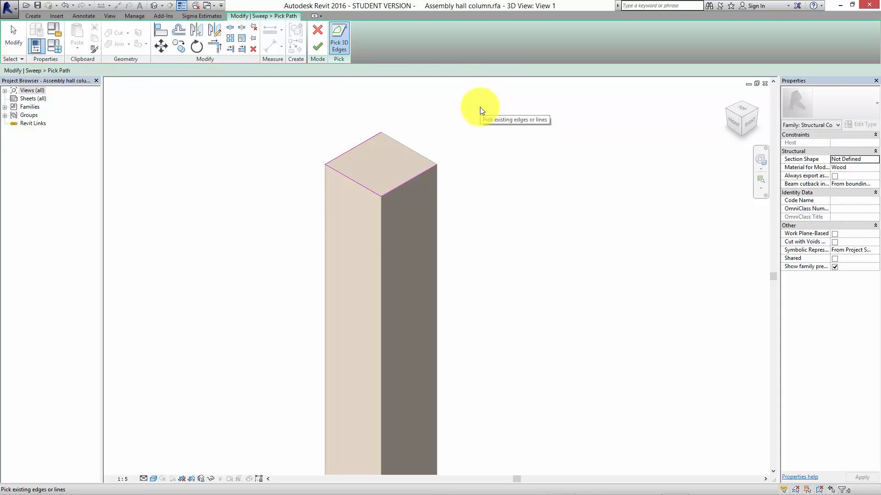
pyautogui.click(318, 48)
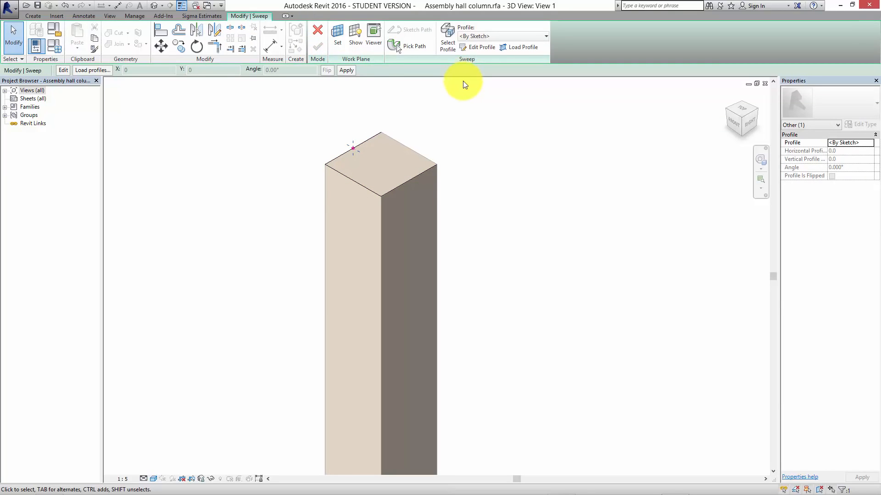
# Try editing the sweep's profile sketch from the front view, leaving it without drawing a profile.
pyautogui.click(475, 49)
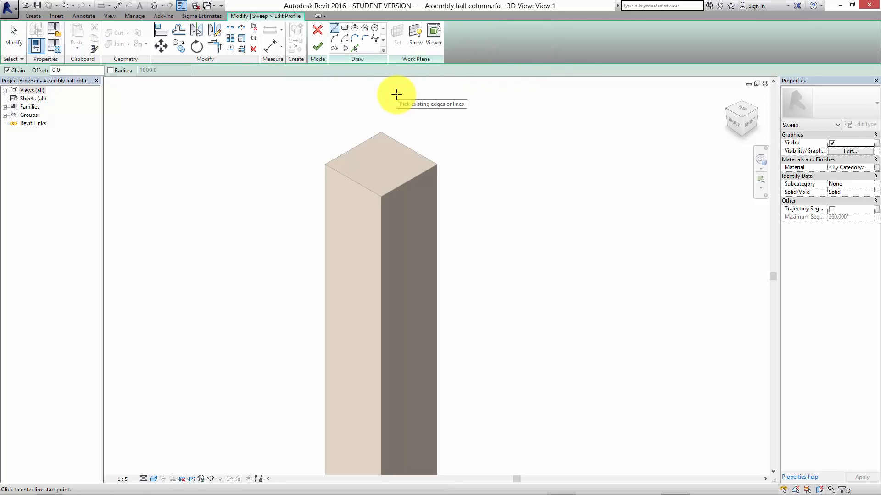
pyautogui.click(733, 122)
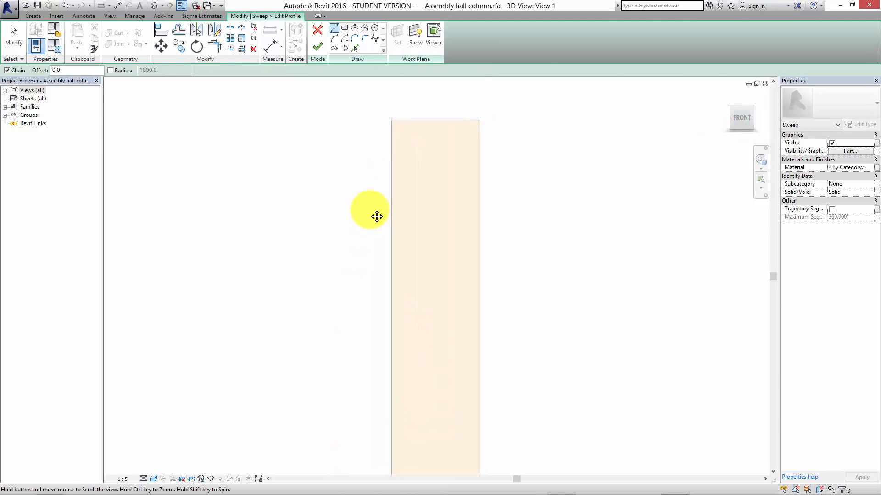
pyautogui.click(318, 46)
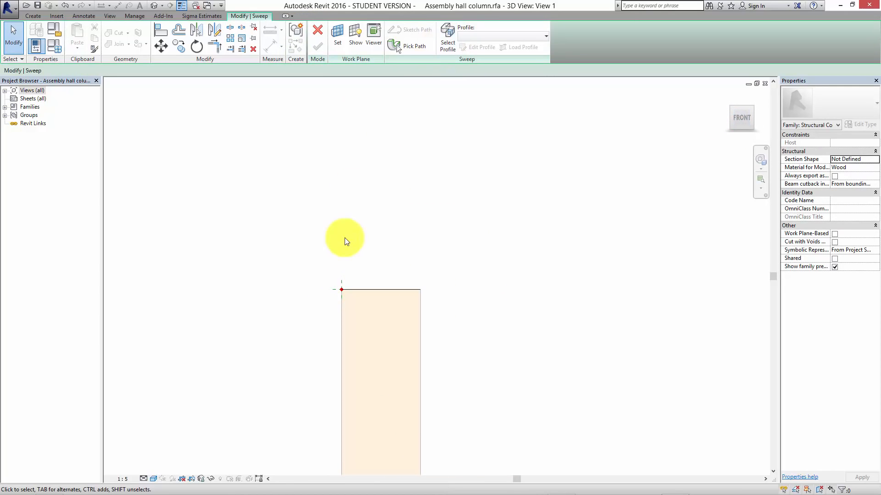
pyautogui.click(443, 36)
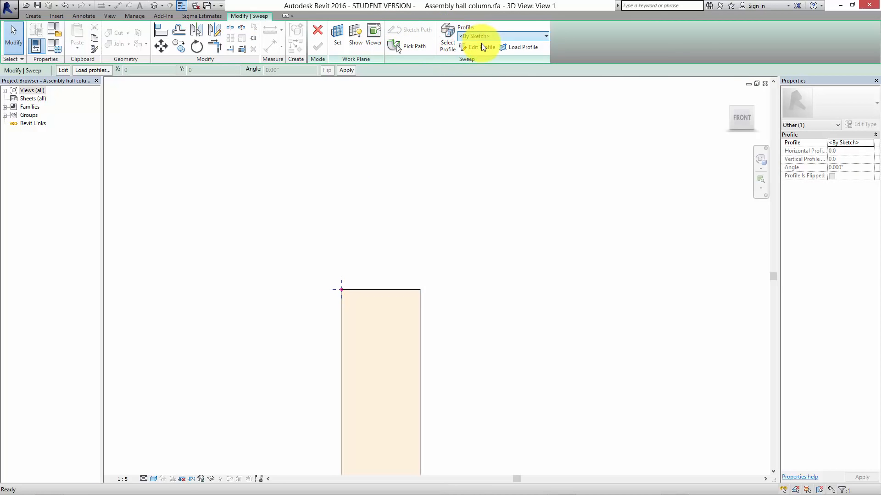
pyautogui.click(481, 46)
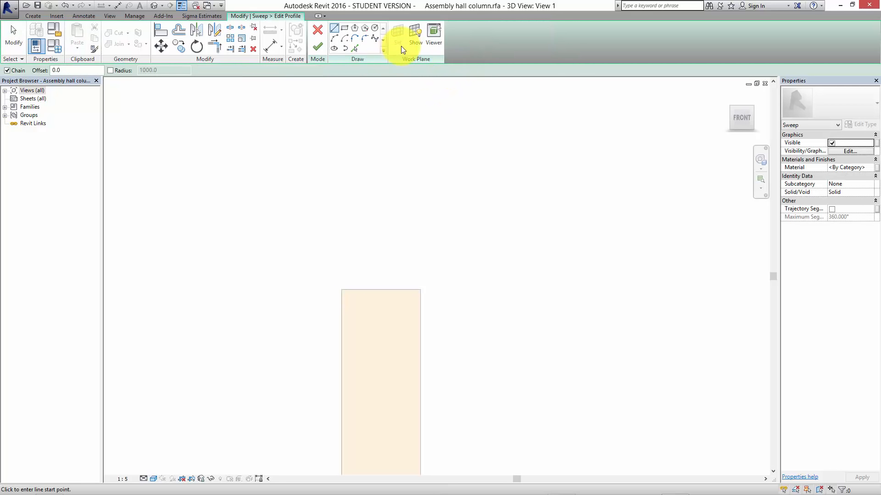
pyautogui.click(321, 29)
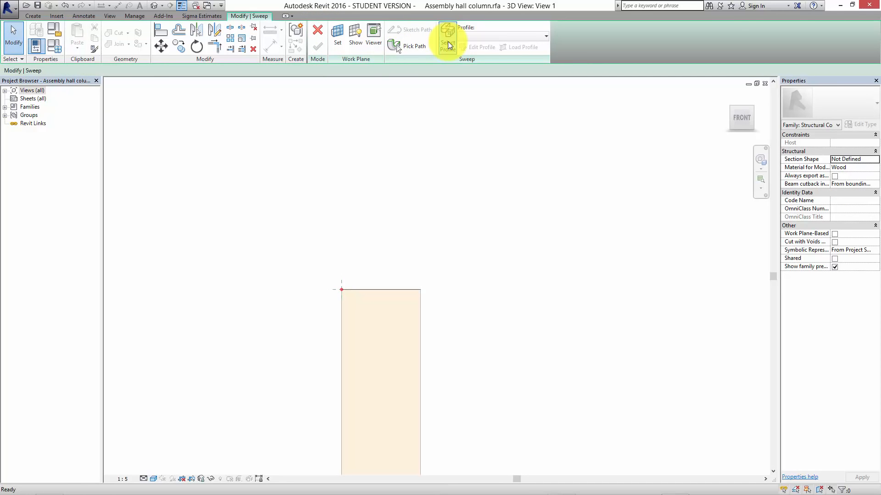
# Try to place a model line at the sweep's profile point in the front view and from above, and leave the command.
pyautogui.scroll(5, 326, 288)
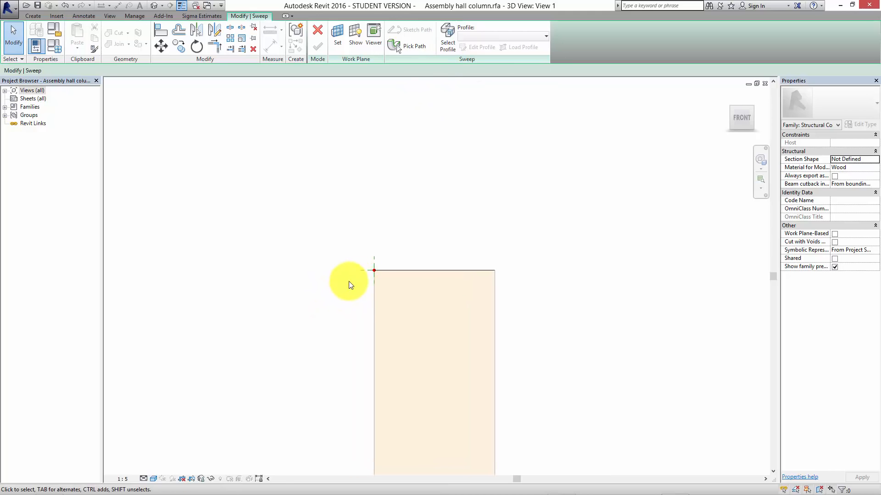
pyautogui.click(34, 16)
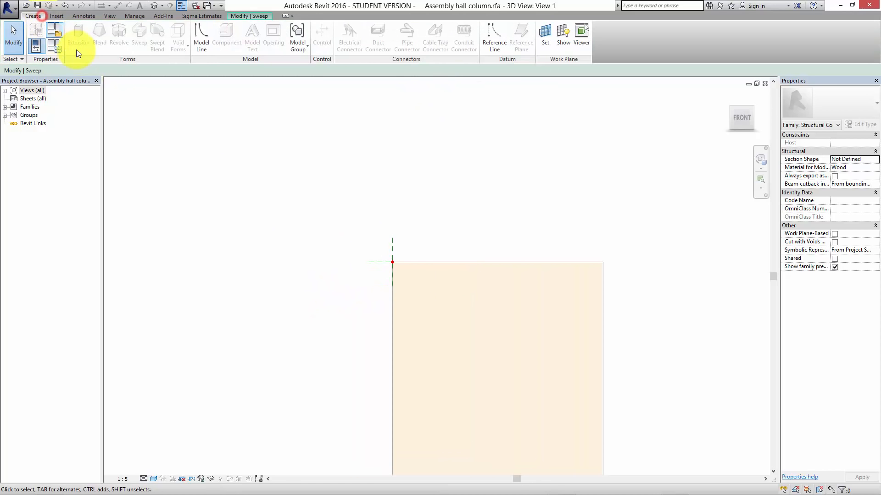
pyautogui.click(200, 38)
pyautogui.scroll(3, 393, 261)
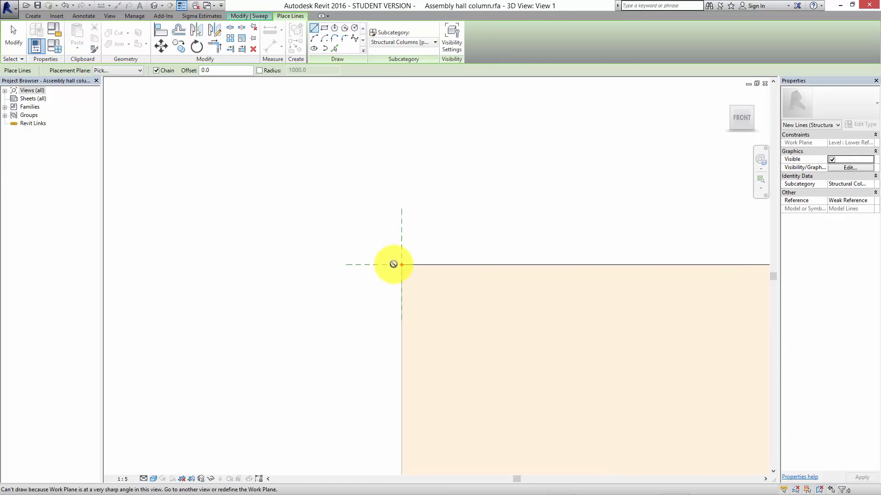
pyautogui.scroll(2, 399, 263)
pyautogui.scroll(-2, 403, 260)
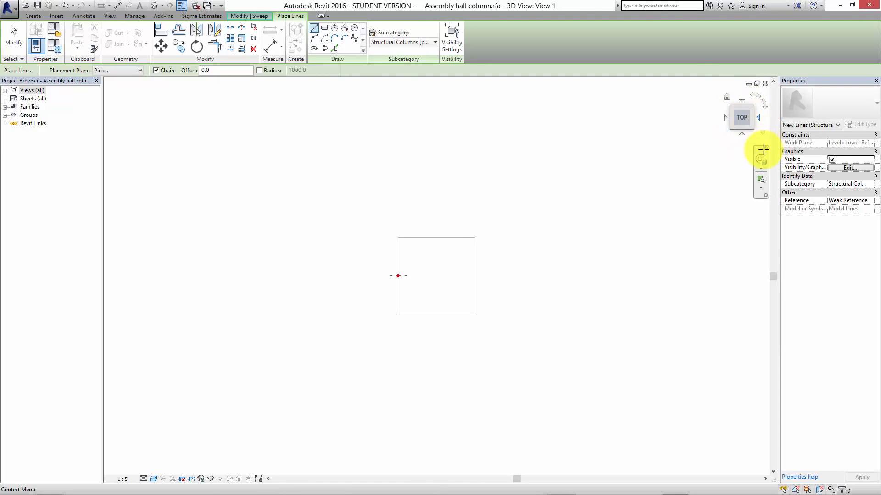
pyautogui.press('Escape')
pyautogui.moveTo(540, 280); pyautogui.dragTo(517, 296, button='middle')
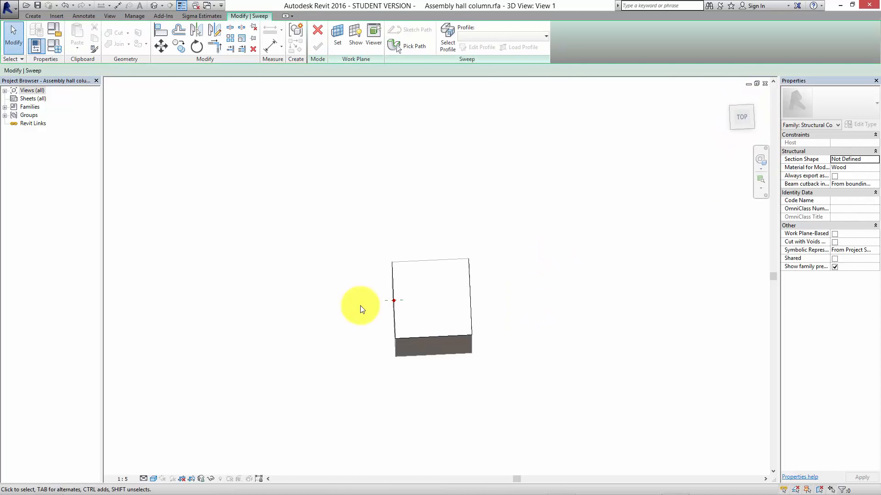
# Select the sweep's profile at the column's top edge and open its by-sketch profile for editing.
pyautogui.scroll(3, 369, 305)
pyautogui.keyDown('shift'); pyautogui.moveTo(420, 352); pyautogui.dragTo(440, 287, button='middle'); pyautogui.keyUp('shift')
pyautogui.scroll(3, 440, 224)
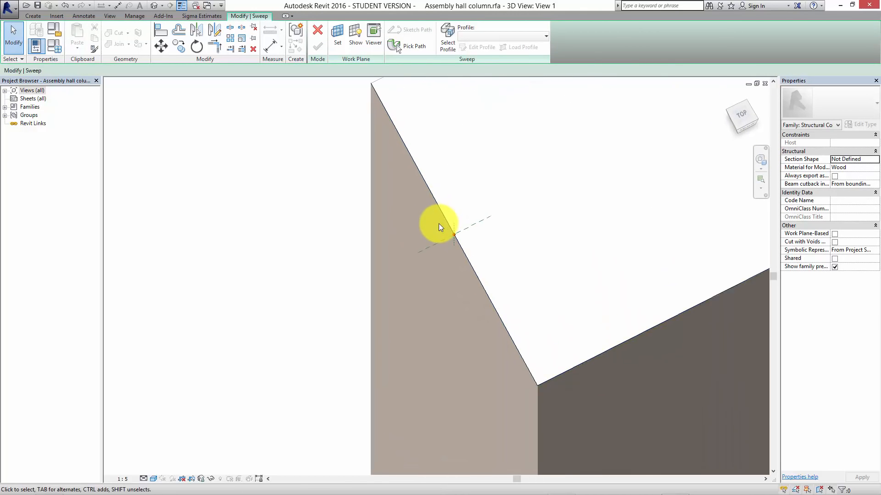
pyautogui.moveTo(440, 224); pyautogui.dragTo(457, 232, button='middle')
pyautogui.click(450, 39)
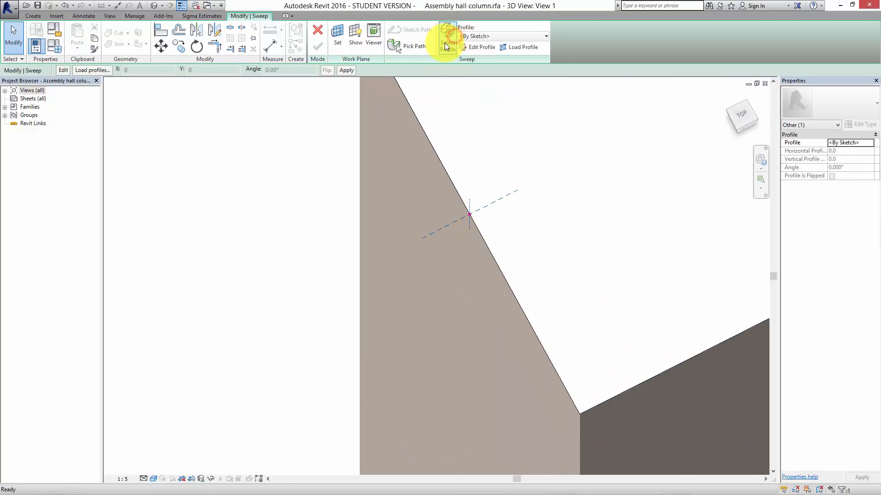
pyautogui.click(476, 48)
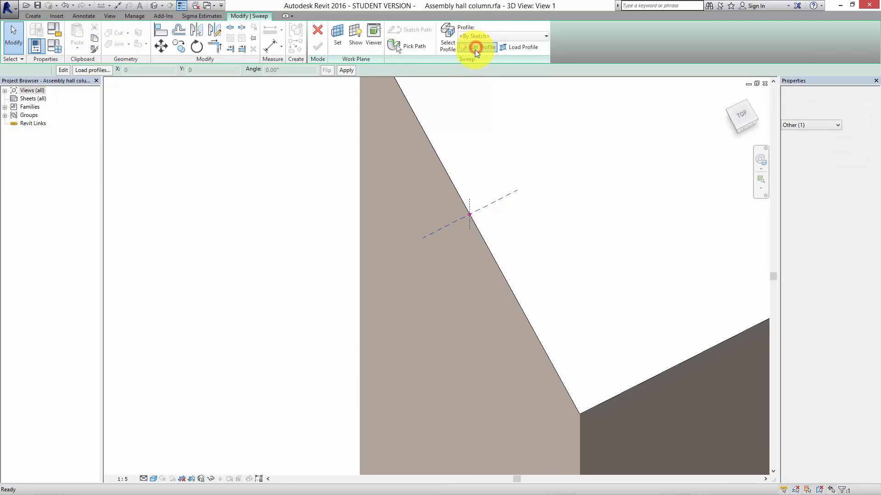
pyautogui.scroll(-4, 480, 260)
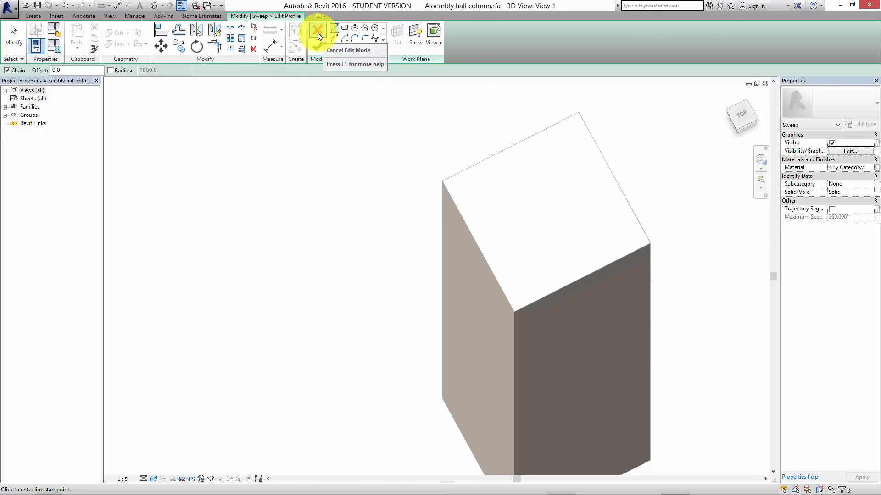
pyautogui.click(33, 16)
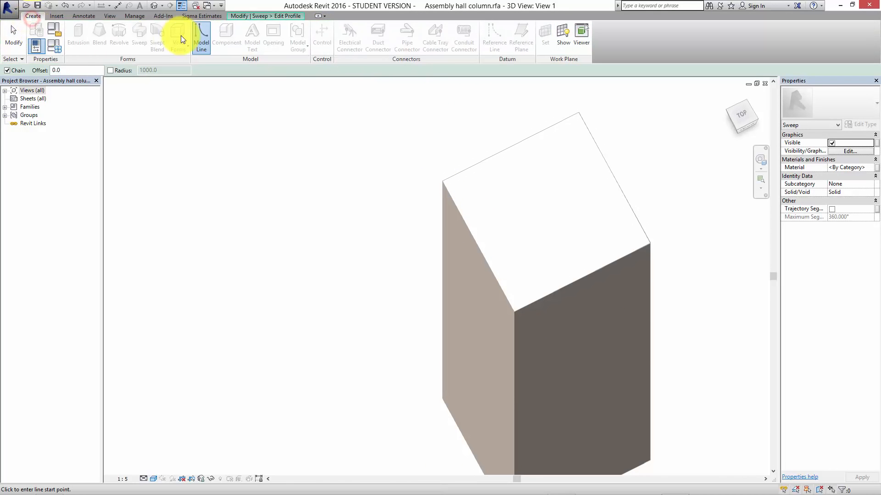
pyautogui.click(449, 232)
pyautogui.scroll(3, 470, 218)
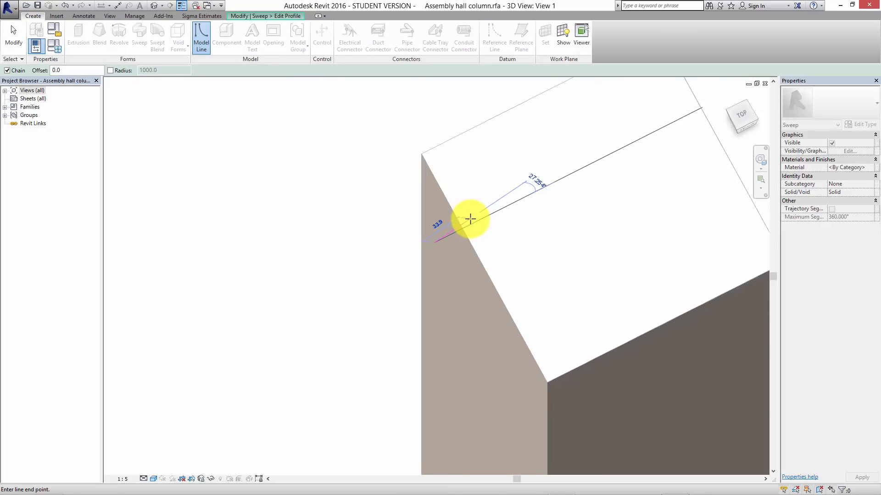
pyautogui.scroll(5, 459, 216)
pyautogui.press('Escape')
pyautogui.press('Escape')
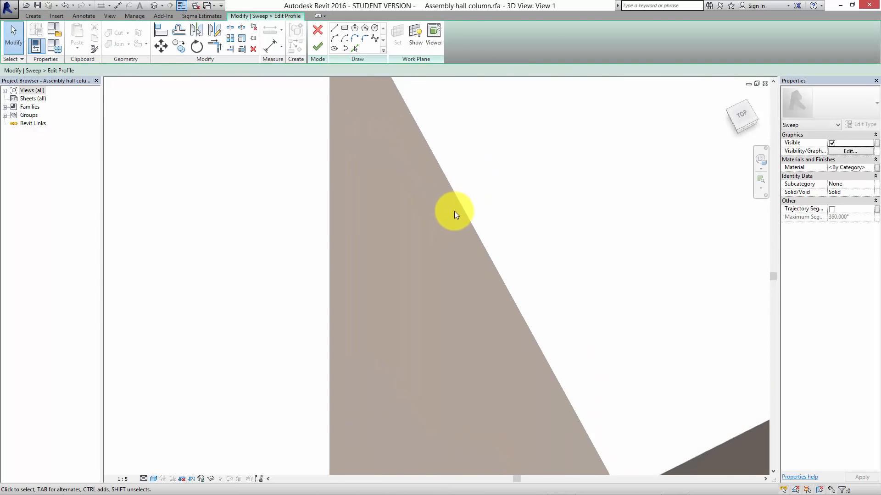
# From the front view, sketch a 30 mm line outward from the column's top corner, stepping down about 6.5 mm and inward about 2.3 and 4.6 mm.
pyautogui.click(747, 129)
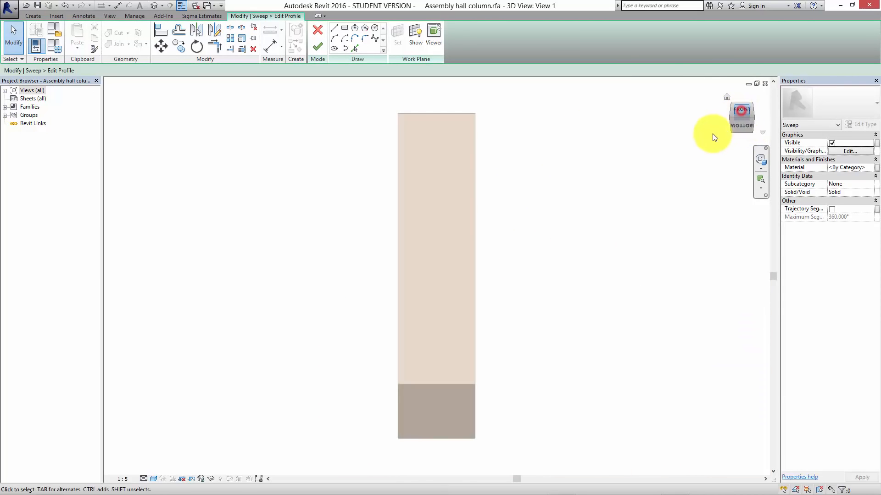
pyautogui.moveTo(450, 194)
pyautogui.mouseDown(button='middle')
pyautogui.moveTo(508, 282)
pyautogui.moveTo(461, 210)
pyautogui.mouseUp(button='middle')
pyautogui.scroll(8, 452, 167)
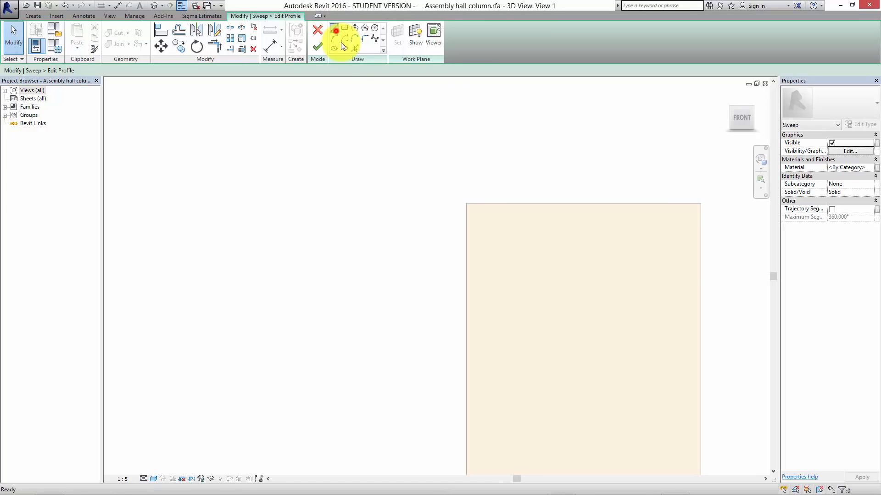
pyautogui.click(335, 31)
pyautogui.click(466, 203)
pyautogui.click(431, 204)
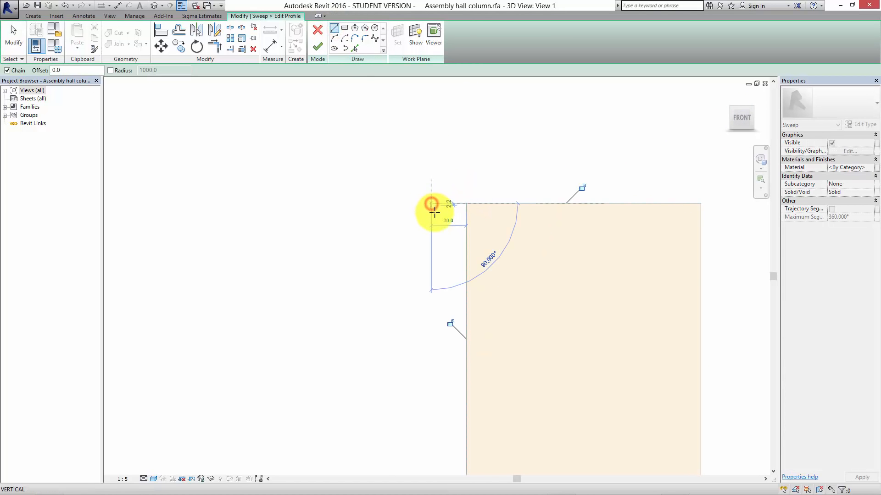
pyautogui.scroll(6, 434, 211)
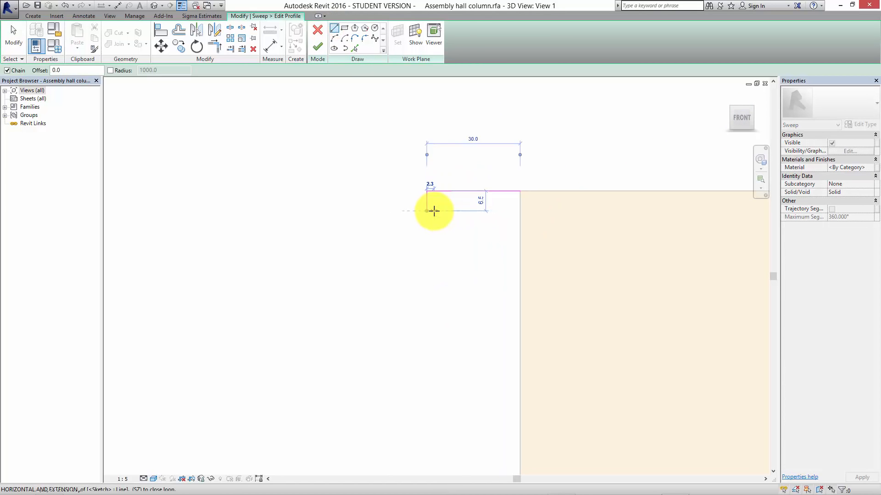
pyautogui.click(434, 210)
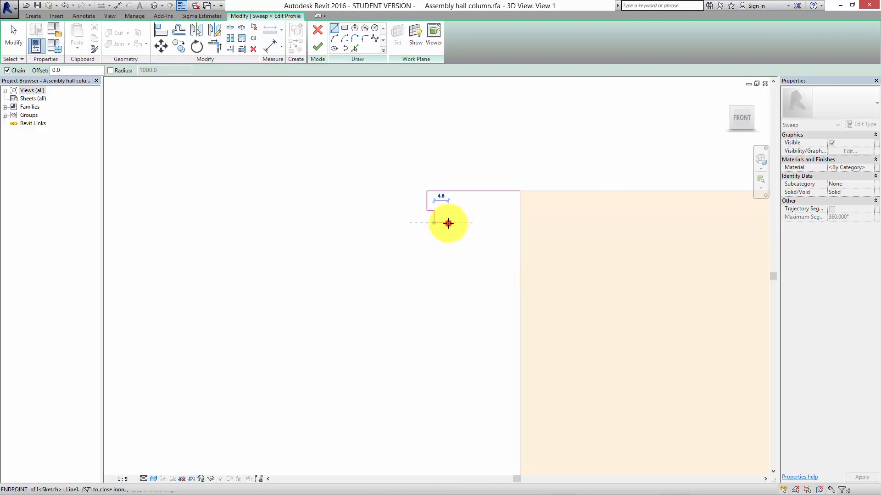
pyautogui.click(448, 223)
# Continue the profile with an arc of about 7.9 mm radius, a small step and a 14.2 mm bottom line, closing it along the column face.
pyautogui.click(334, 39)
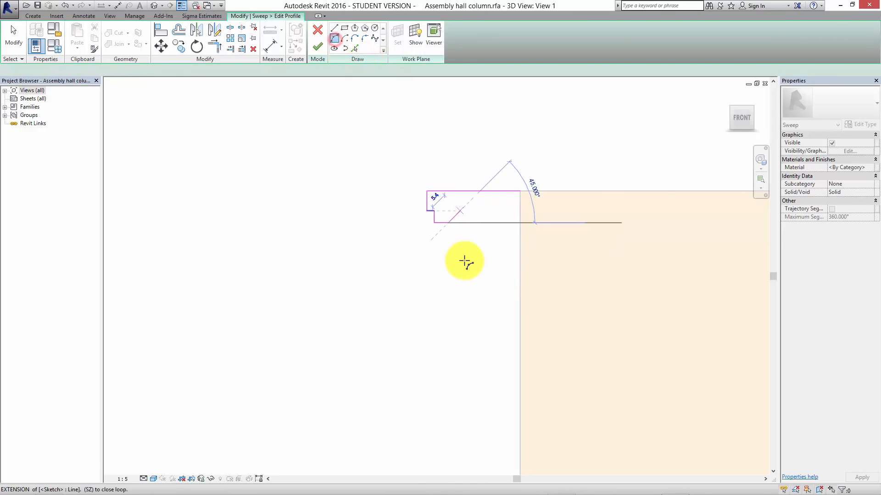
pyautogui.click(453, 240)
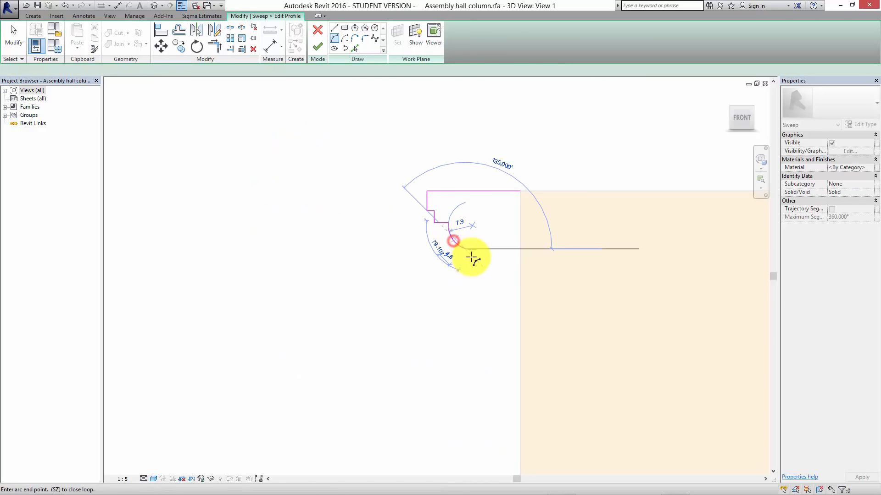
pyautogui.click(334, 30)
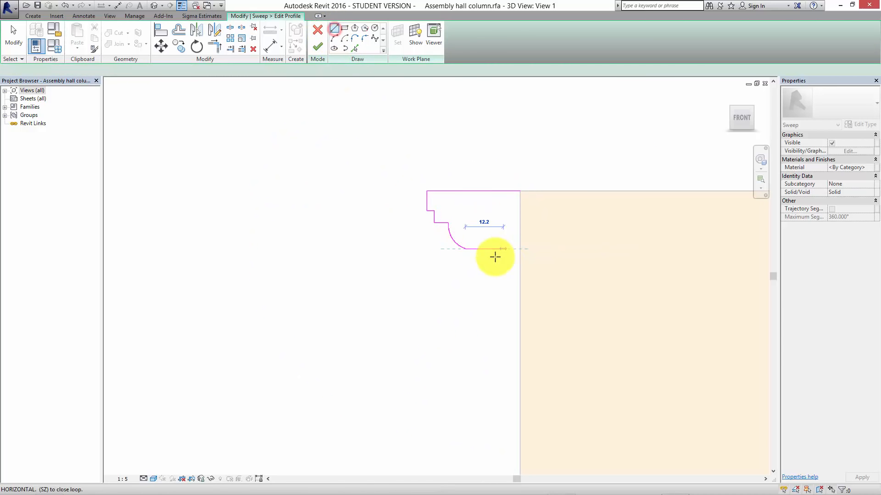
pyautogui.click(467, 260)
pyautogui.click(476, 259)
pyautogui.click(475, 272)
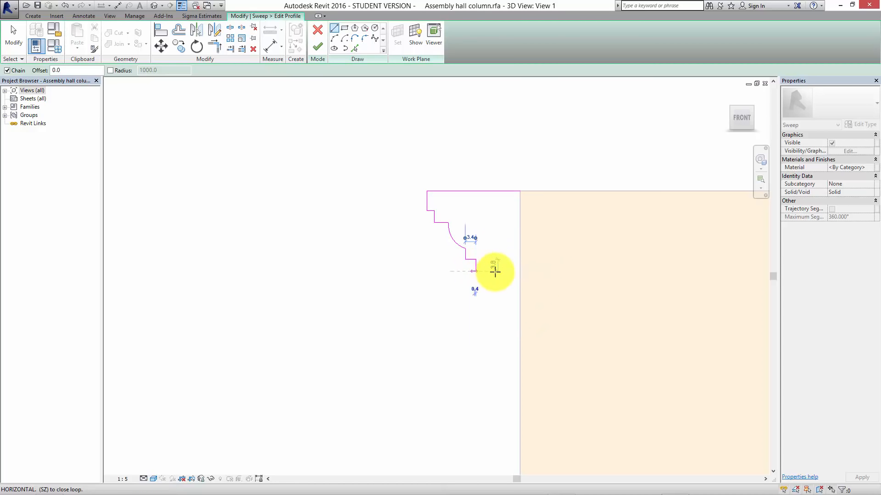
pyautogui.click(516, 272)
pyautogui.click(520, 191)
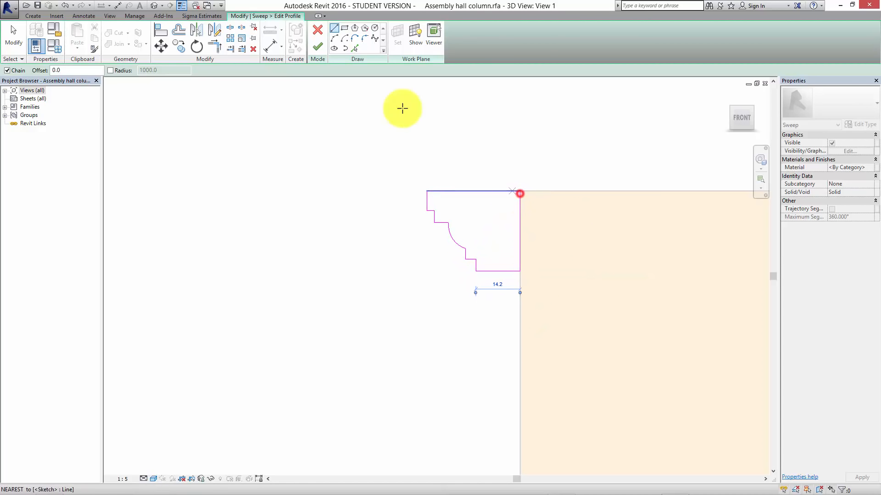
# Finish the profile sketch and the sweep, and deselect the moulding around the column's top.
pyautogui.click(317, 49)
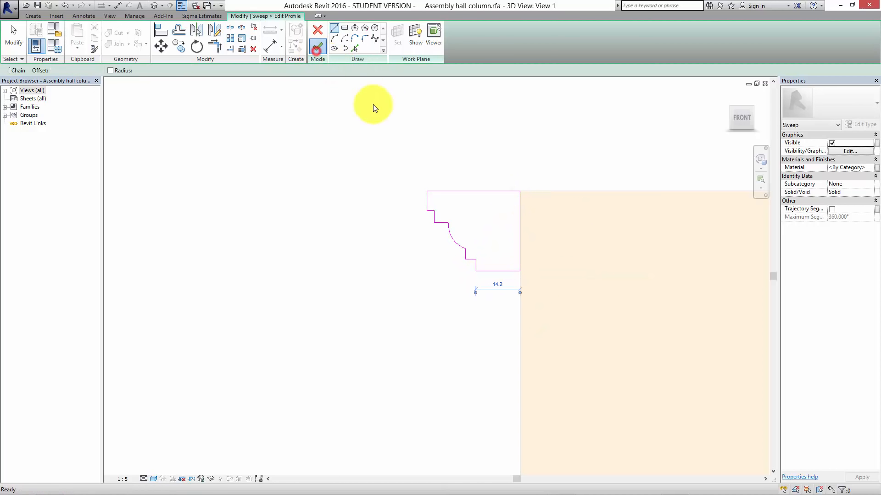
pyautogui.click(318, 49)
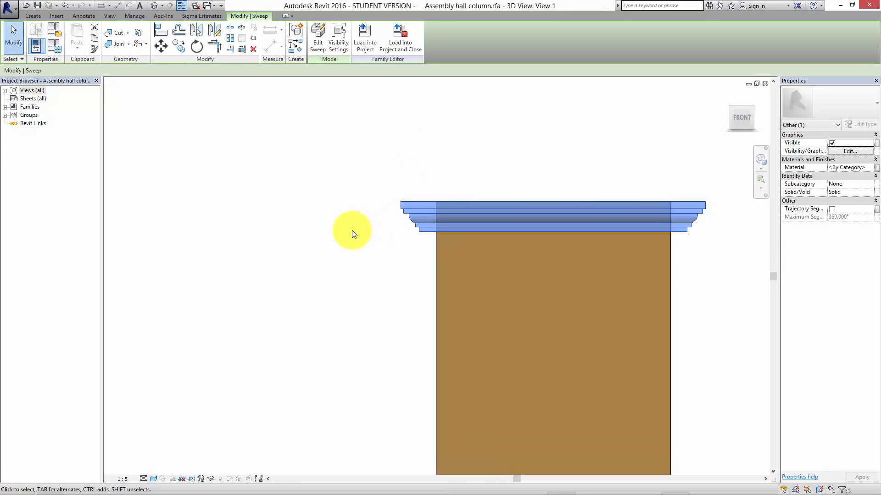
pyautogui.keyDown('shift'); pyautogui.moveTo(352, 232); pyautogui.dragTo(379, 315, button='middle'); pyautogui.keyUp('shift')
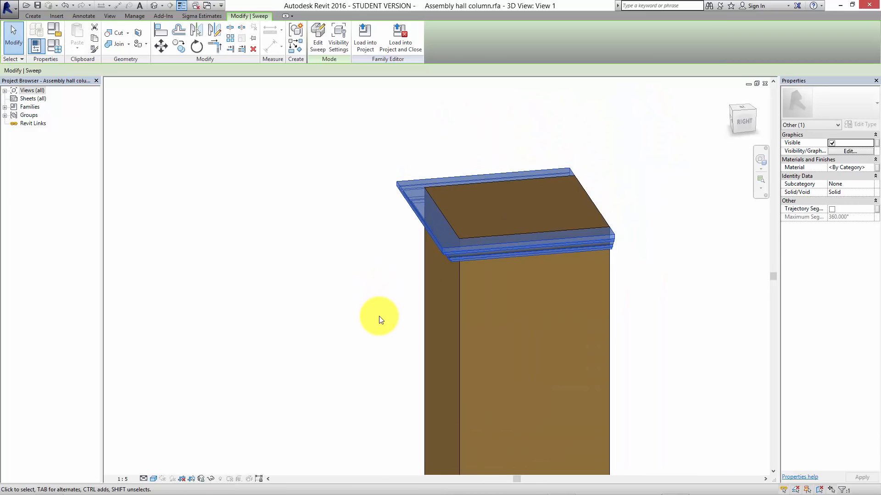
pyautogui.click(379, 315)
pyautogui.keyDown('shift'); pyautogui.moveTo(335, 271); pyautogui.dragTo(372, 227, button='middle'); pyautogui.keyUp('shift')
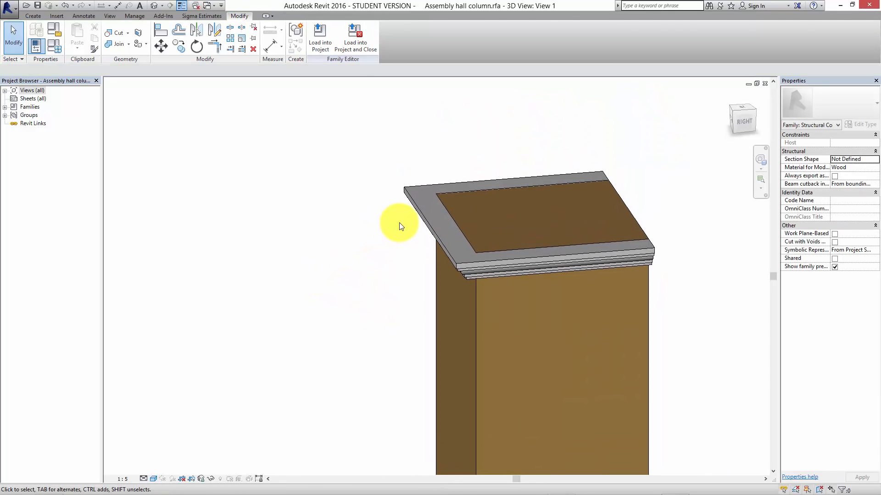
# Associate the sweep's material with the Structural Material family parameter.
pyautogui.click(417, 206)
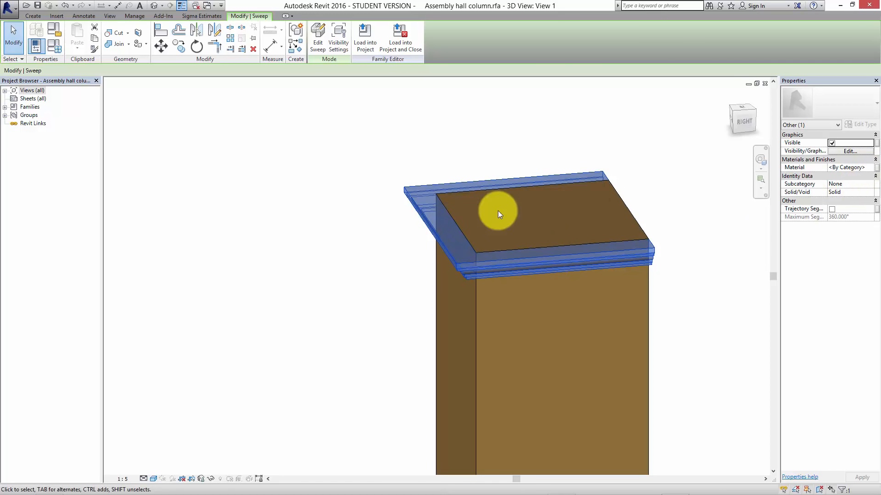
pyautogui.moveTo(360, 226); pyautogui.dragTo(282, 218, button='middle')
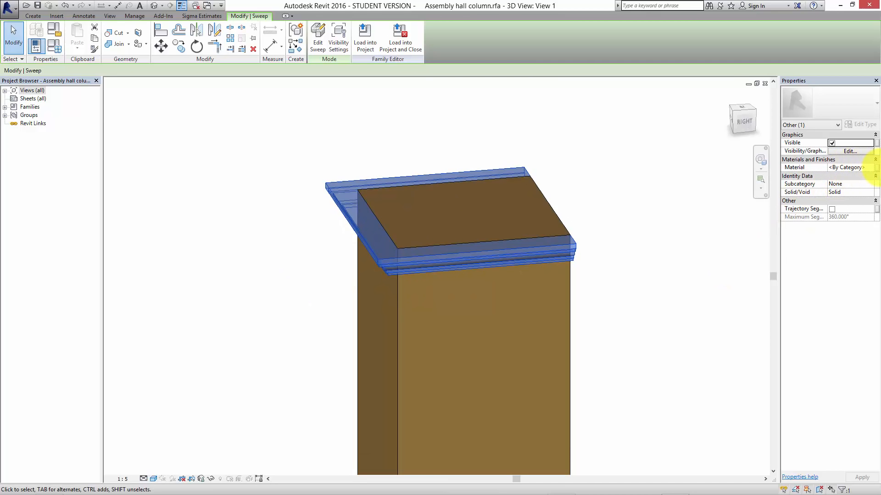
pyautogui.click(877, 169)
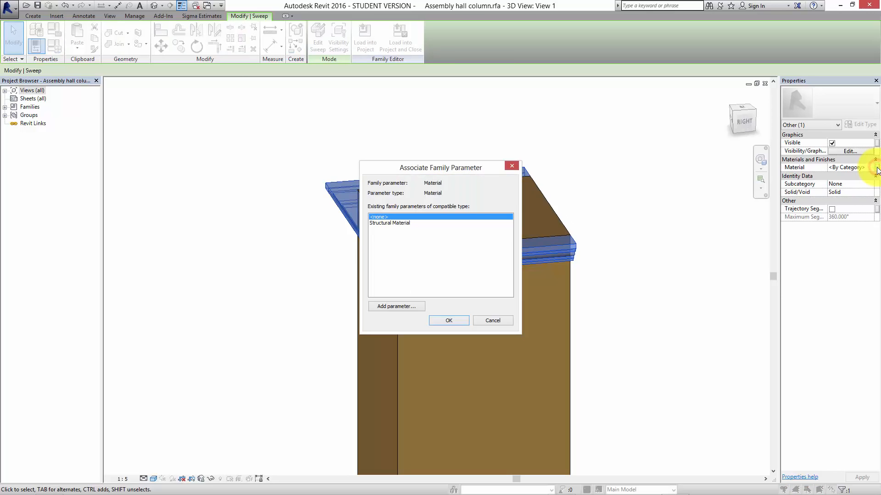
pyautogui.click(403, 223)
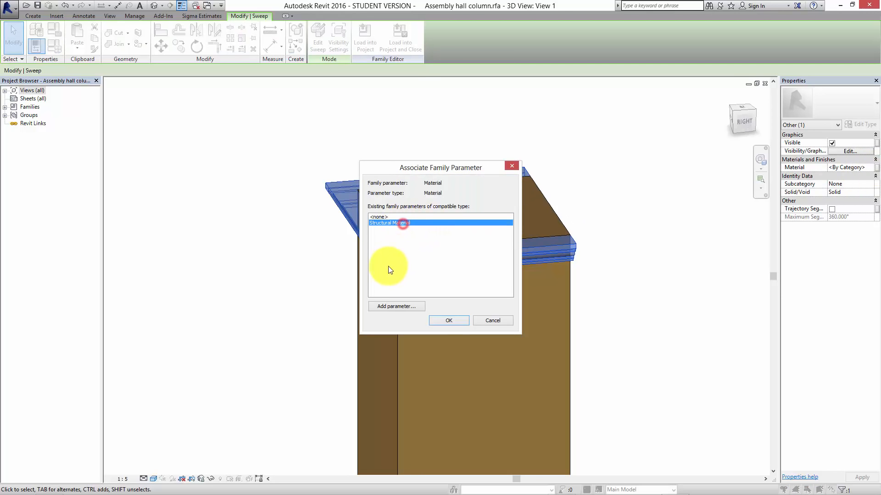
pyautogui.click(449, 321)
pyautogui.click(298, 334)
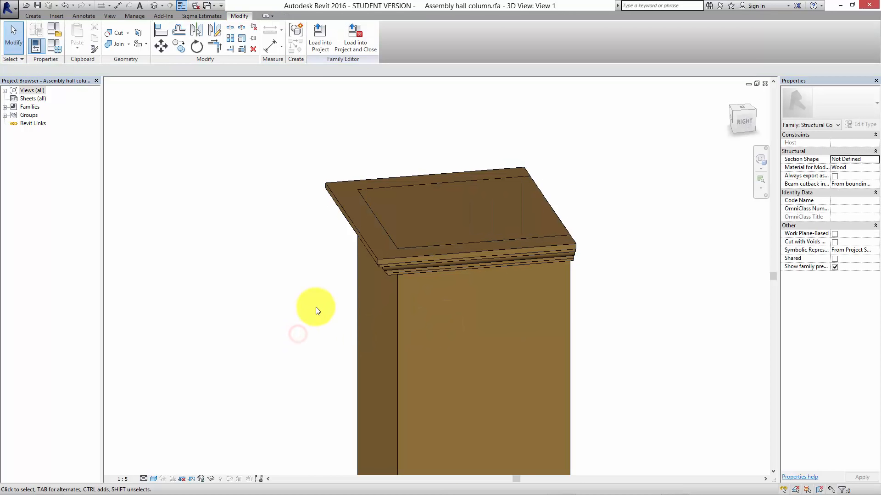
# Join the geometry of the column and its top sweep, and leave the Join command.
pyautogui.click(109, 45)
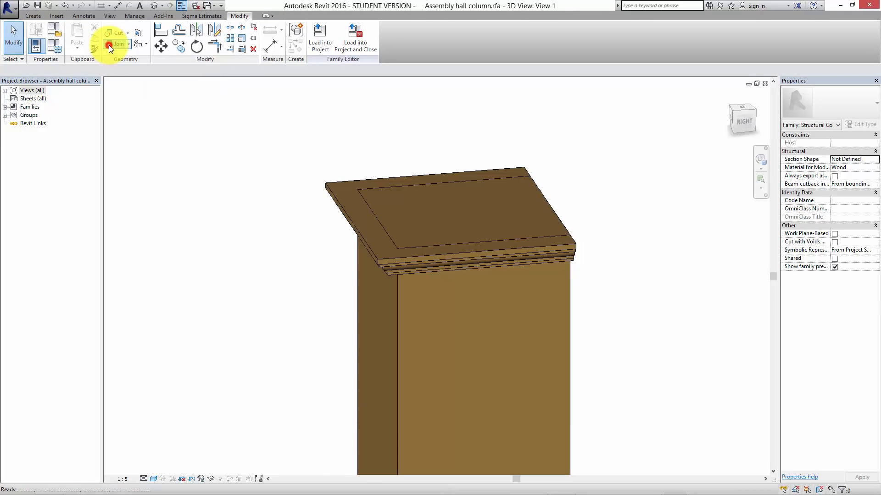
pyautogui.click(542, 195)
pyautogui.click(517, 167)
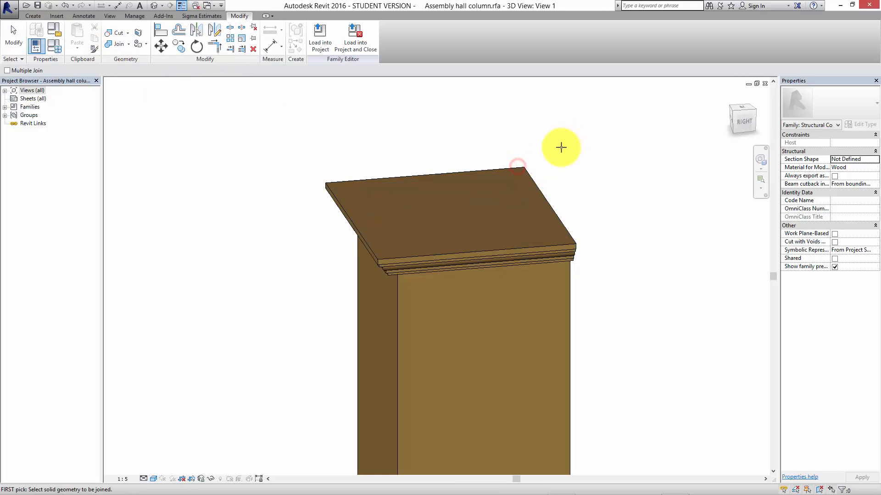
pyautogui.press('Escape')
# Load the finished column family into the intro_2sem_a2015 project and cancel placing a column.
pyautogui.keyDown('shift'); pyautogui.moveTo(448, 301); pyautogui.dragTo(174, 162, button='middle'); pyautogui.keyUp('shift')
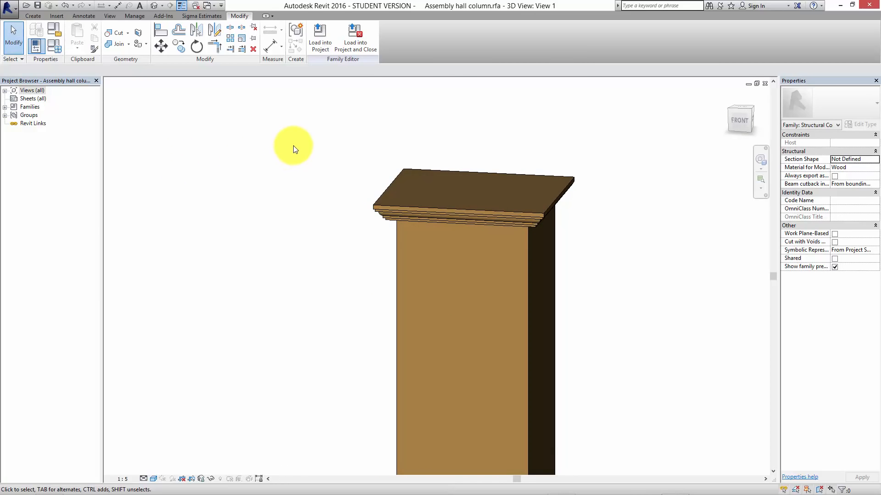
pyautogui.keyDown('shift'); pyautogui.moveTo(295, 149); pyautogui.dragTo(354, 173, button='middle'); pyautogui.keyUp('shift')
pyautogui.moveTo(445, 123); pyautogui.dragTo(443, 124, button='middle')
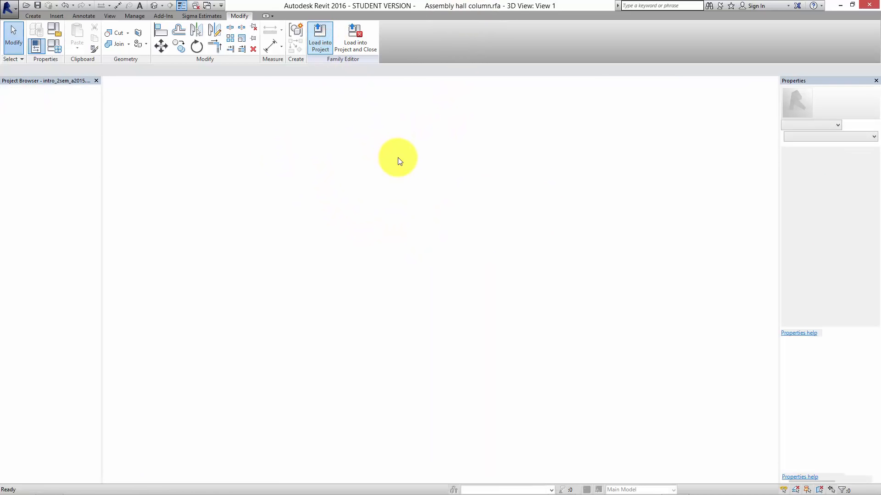
pyautogui.press('Escape')
pyautogui.press('Escape')
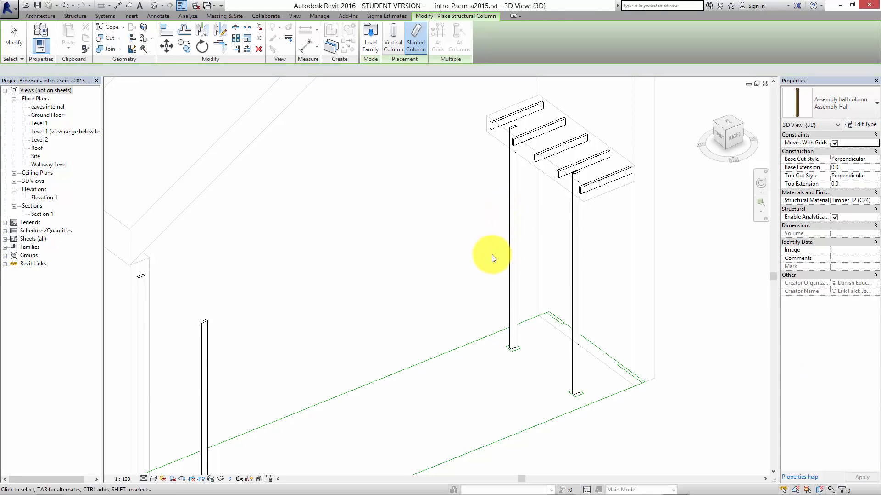
# Select all 45x120mm columns in the entire project, change their type to Assembly Hall, and clear the selection.
pyautogui.click(507, 232)
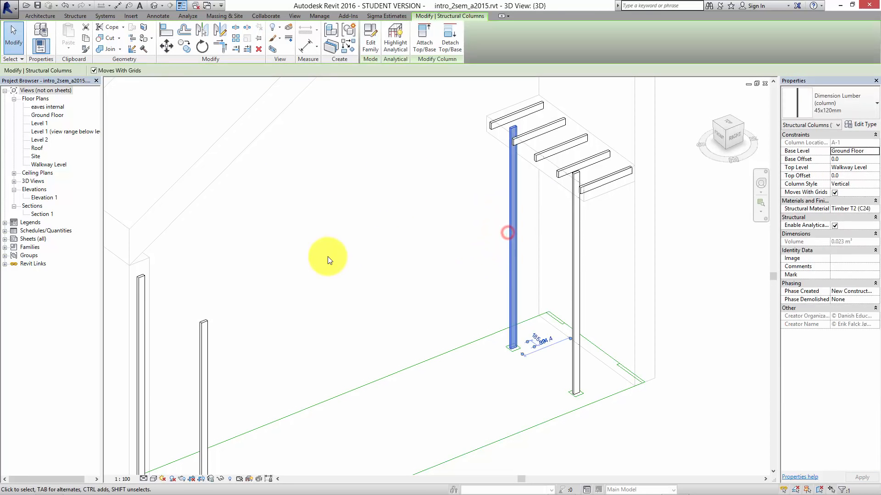
pyautogui.rightClick(516, 220)
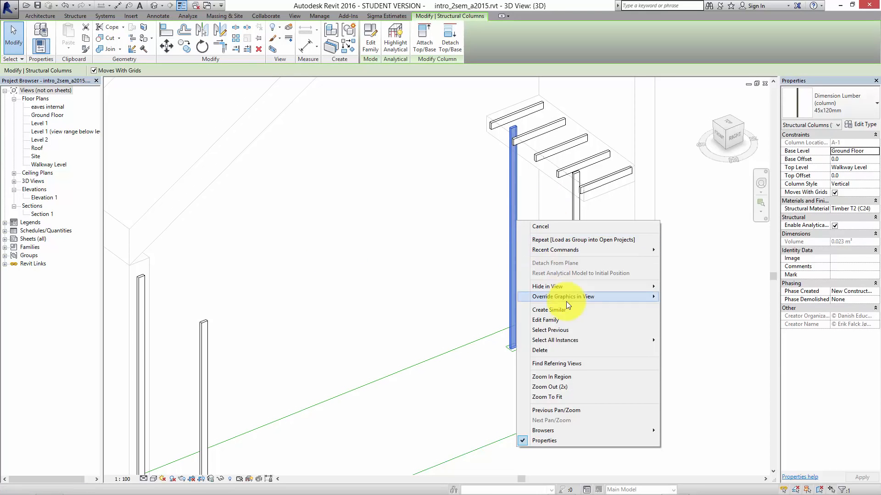
pyautogui.moveTo(568, 341)
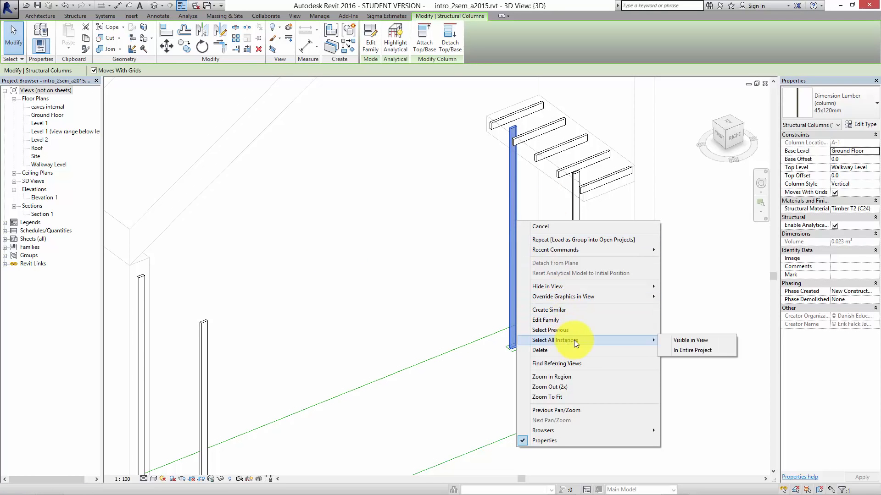
pyautogui.click(710, 355)
pyautogui.click(865, 103)
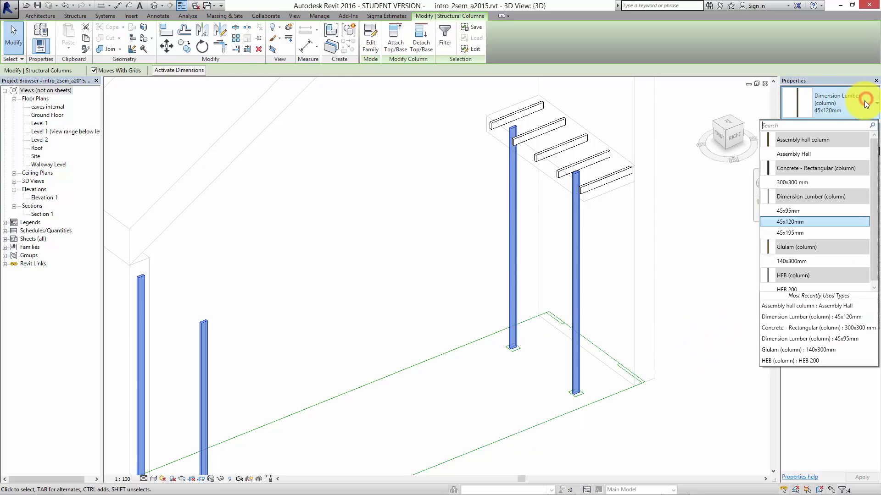
pyautogui.click(844, 153)
pyautogui.click(407, 236)
# Inspect the moulding on the replaced columns and how the column tops meet the walkway beams.
pyautogui.moveTo(425, 232); pyautogui.dragTo(560, 364, button='middle')
pyautogui.scroll(6, 535, 293)
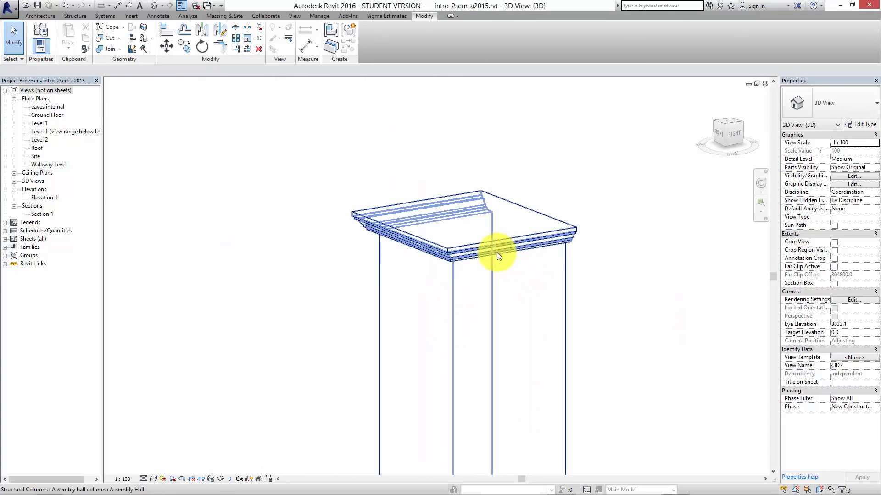
pyautogui.scroll(2, 495, 253)
pyautogui.scroll(-8, 649, 241)
pyautogui.moveTo(648, 265); pyautogui.dragTo(421, 300, button='middle')
pyautogui.scroll(-3, 408, 301)
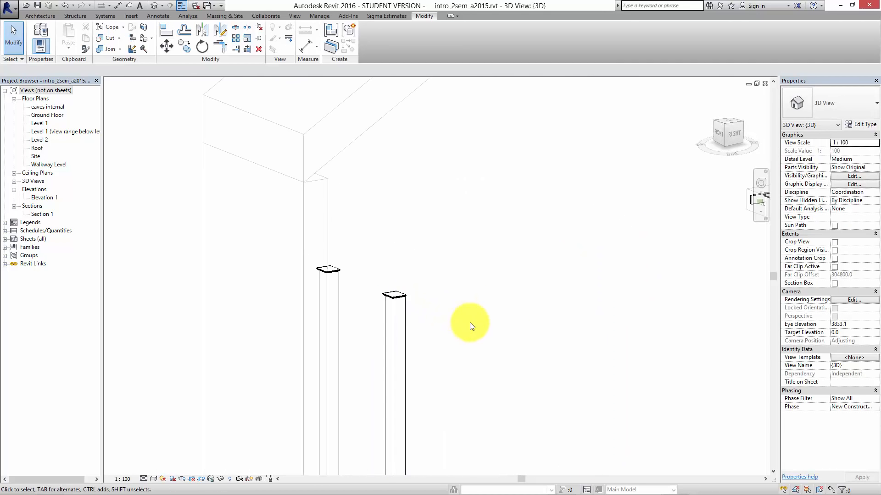
pyautogui.scroll(-3, 486, 319)
pyautogui.scroll(8, 543, 270)
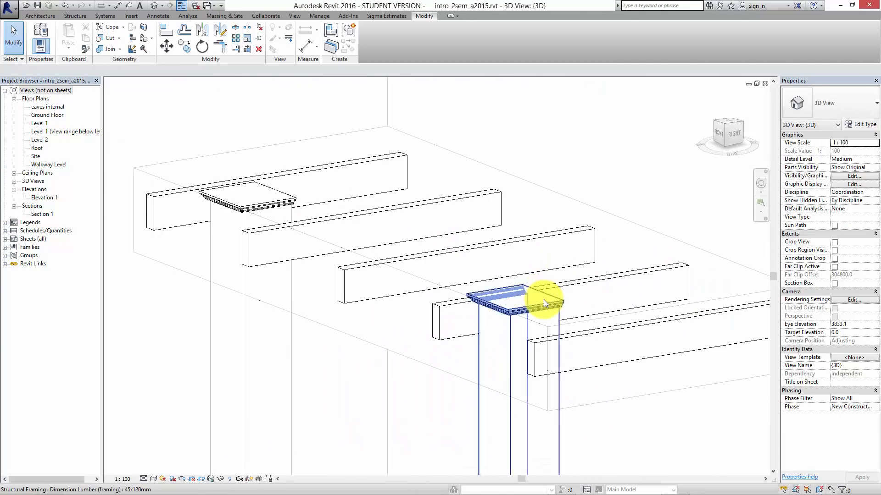
pyautogui.scroll(-6, 544, 299)
# Set the top level of the two columns under the walkway beams to top of beam and deselect them.
pyautogui.click(529, 341)
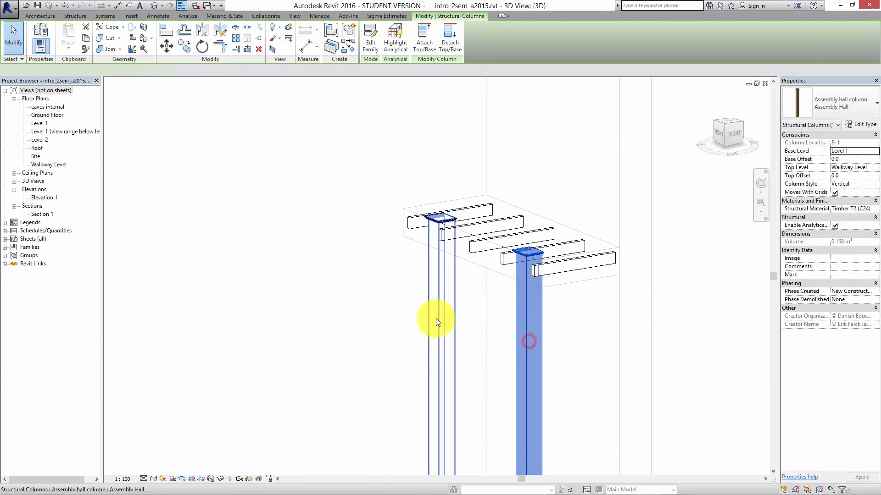
pyautogui.keyDown('ctrl'); pyautogui.click(439, 315); pyautogui.keyUp('ctrl')
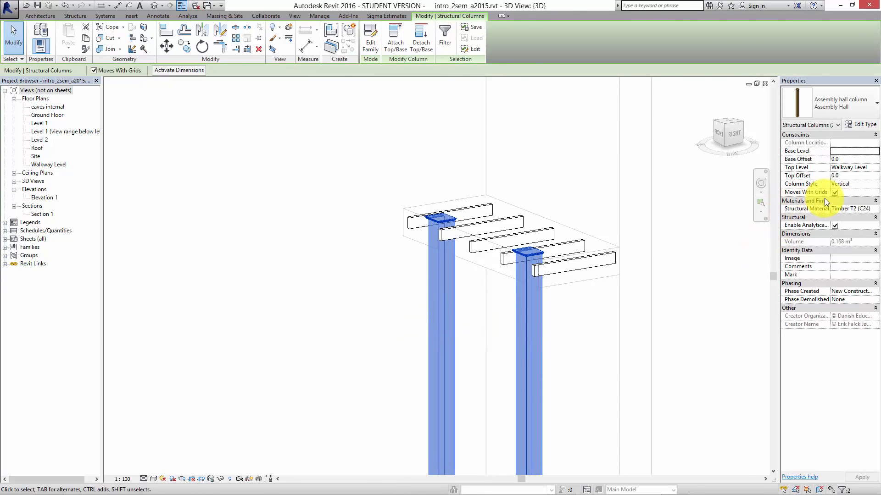
pyautogui.click(875, 169)
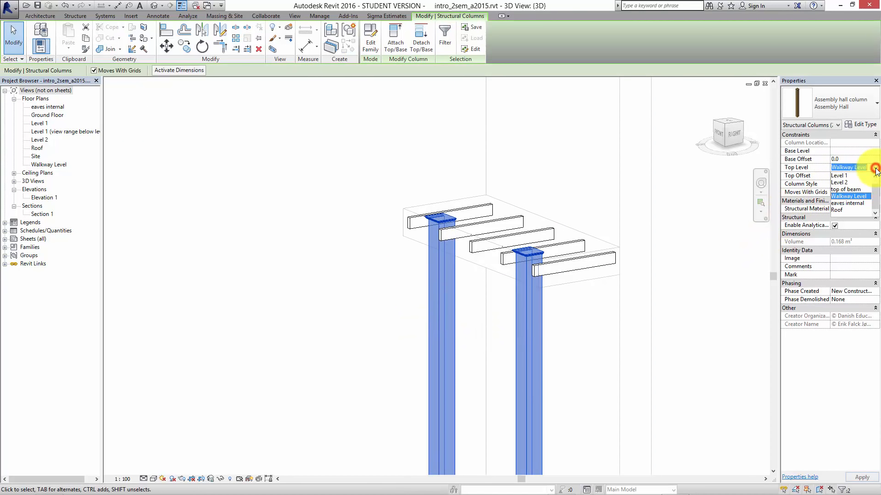
pyautogui.click(863, 190)
pyautogui.click(676, 311)
# Examine the two column tops against the beams at the new top level.
pyautogui.scroll(5, 504, 257)
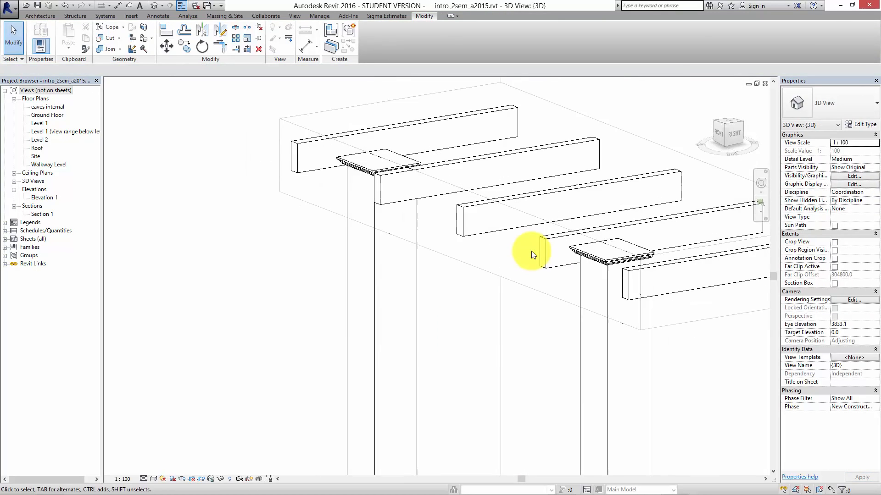
pyautogui.scroll(-3, 532, 251)
pyautogui.scroll(2, 531, 251)
pyautogui.moveTo(531, 252); pyautogui.dragTo(535, 208, button='middle')
pyautogui.scroll(-1, 534, 211)
pyautogui.moveTo(535, 246); pyautogui.dragTo(534, 253, button='middle')
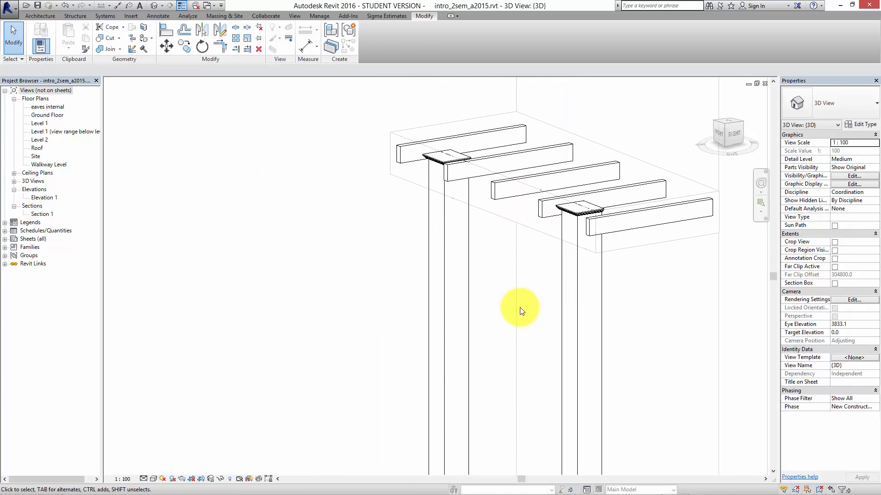
pyautogui.scroll(-3, 519, 275)
pyautogui.scroll(5, 525, 247)
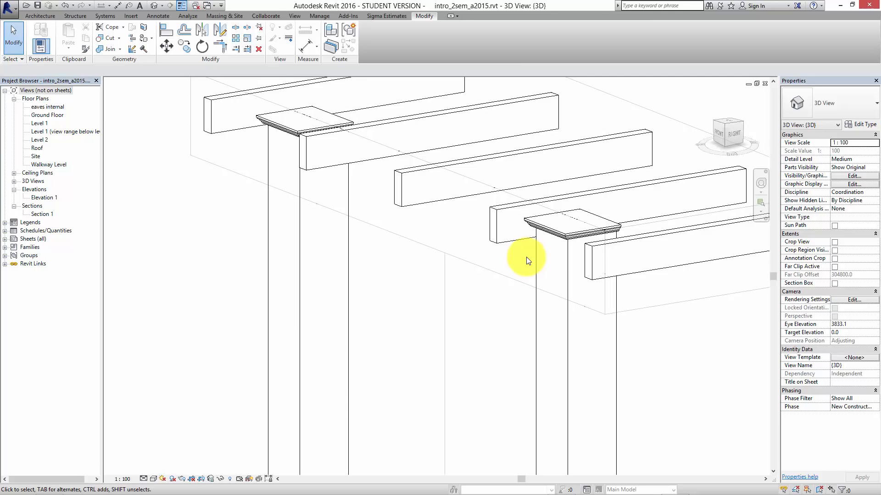
pyautogui.scroll(-1, 541, 219)
pyautogui.scroll(-4, 528, 270)
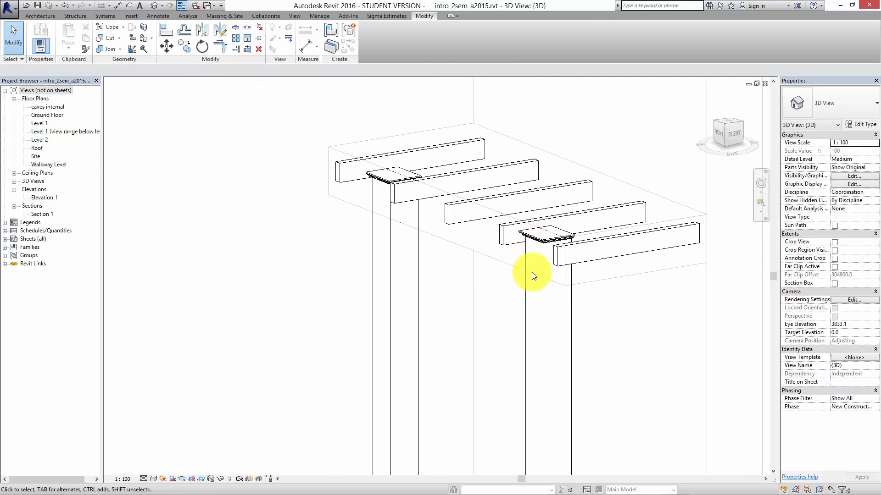
# Give the front column under the walkway beams a top offset of -600 and deselect it.
pyautogui.click(527, 265)
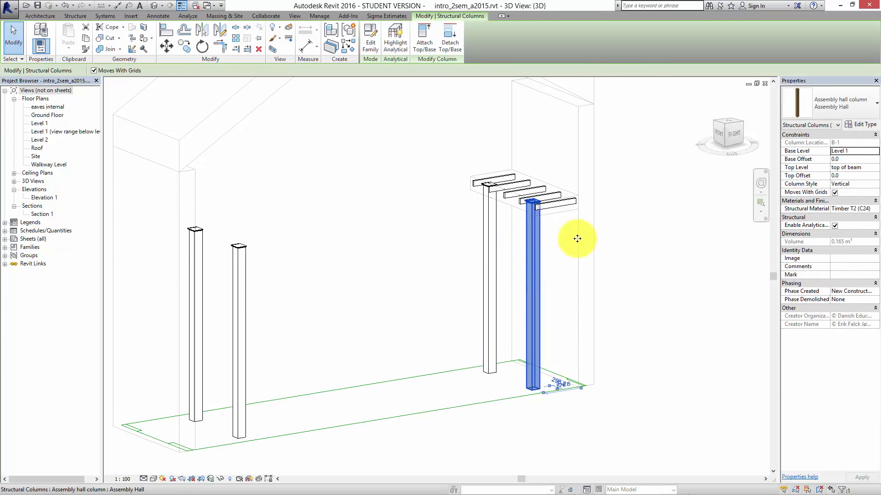
pyautogui.scroll(3, 552, 235)
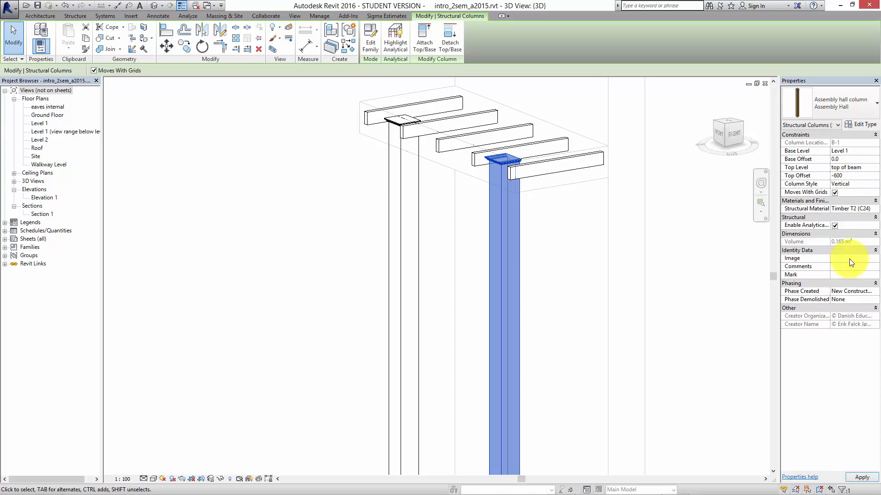
pyautogui.click(862, 479)
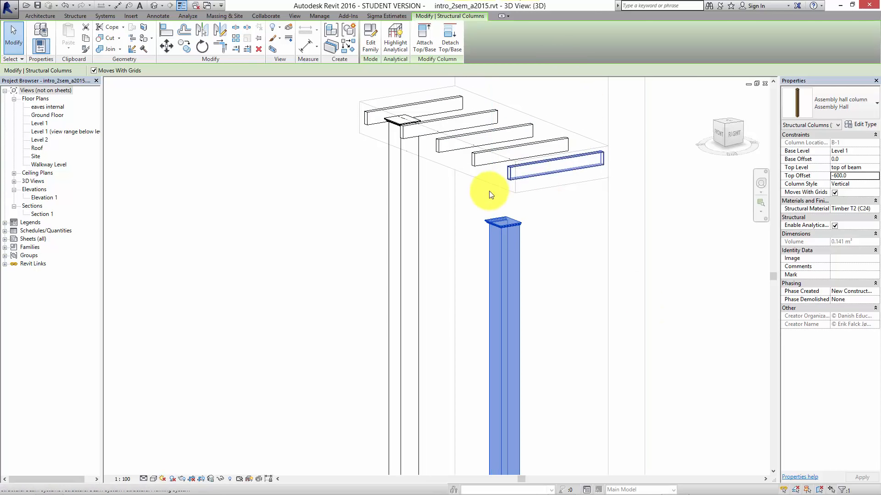
pyautogui.keyDown('shift'); pyautogui.moveTo(536, 177); pyautogui.dragTo(564, 257, button='middle'); pyautogui.keyUp('shift')
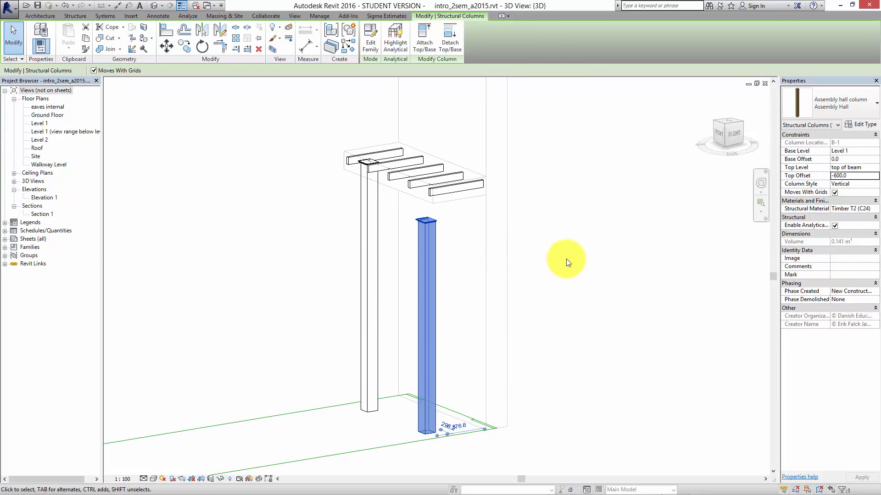
pyautogui.click(566, 259)
# Examine the moulding on the lowered column and compare all four columns in the 3D view.
pyautogui.scroll(5, 446, 270)
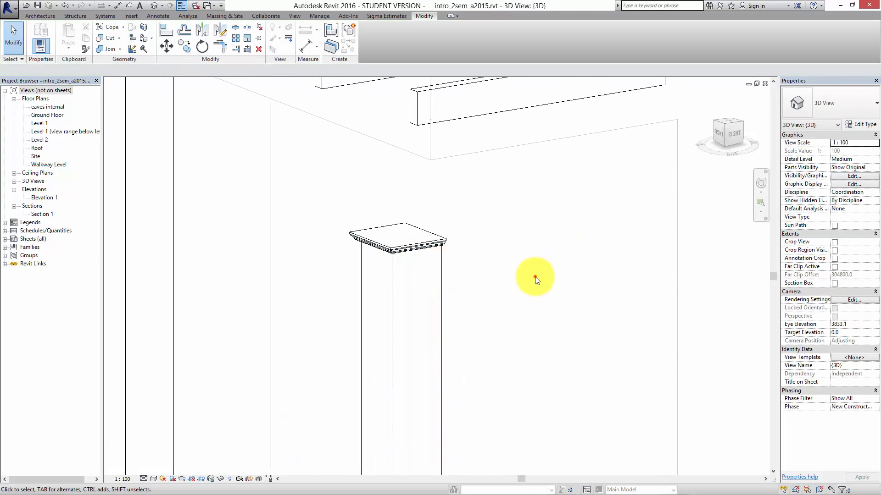
pyautogui.moveTo(551, 257); pyautogui.dragTo(551, 257, button='middle')
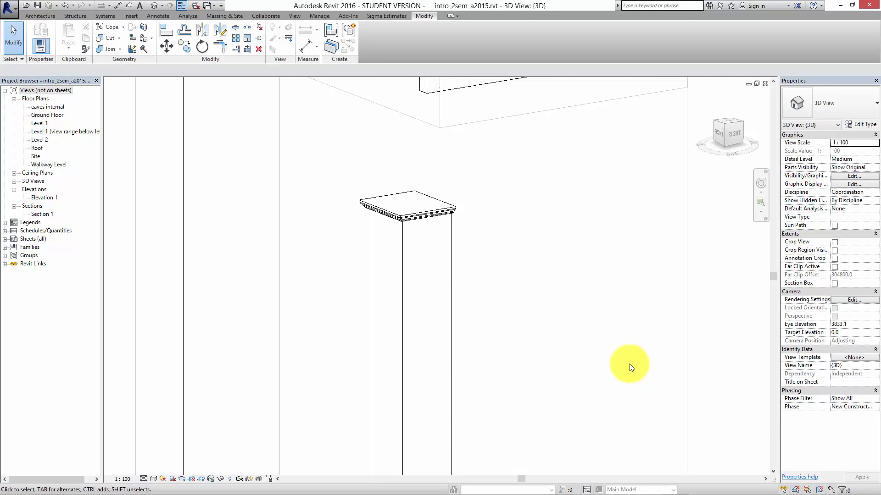
pyautogui.scroll(-2, 629, 365)
pyautogui.moveTo(543, 366); pyautogui.dragTo(548, 327, button='middle')
pyautogui.scroll(-1, 573, 353)
pyautogui.scroll(-2, 546, 325)
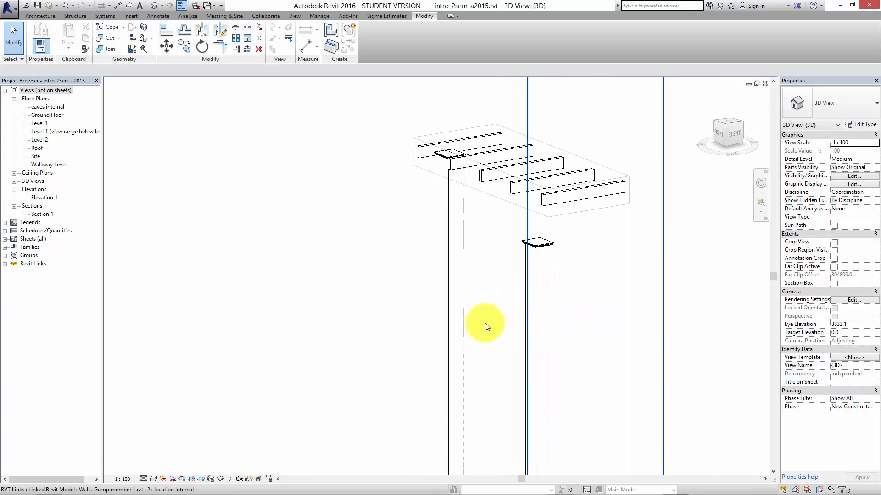
pyautogui.scroll(-2, 538, 272)
pyautogui.moveTo(485, 323); pyautogui.dragTo(545, 322, button='middle')
pyautogui.scroll(-1, 537, 273)
pyautogui.scroll(-2, 530, 275)
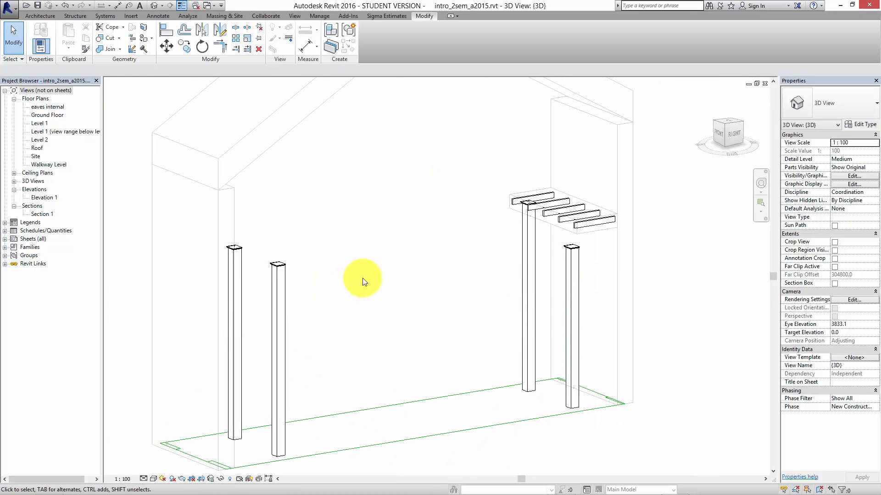
pyautogui.moveTo(353, 276); pyautogui.dragTo(293, 282, button='middle')
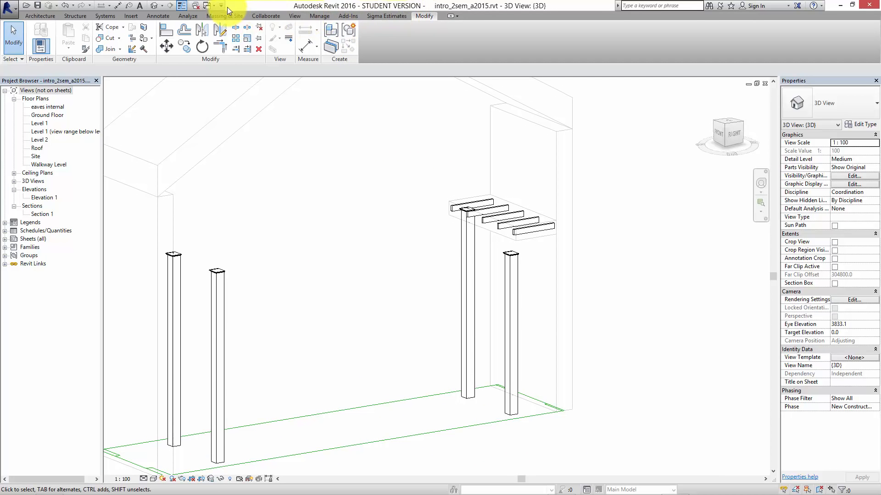
# Switch to the Assembly hall column family and save it on the Desktop as Assembly hall column_strut.rfa.
pyautogui.click(211, 7)
pyautogui.click(239, 38)
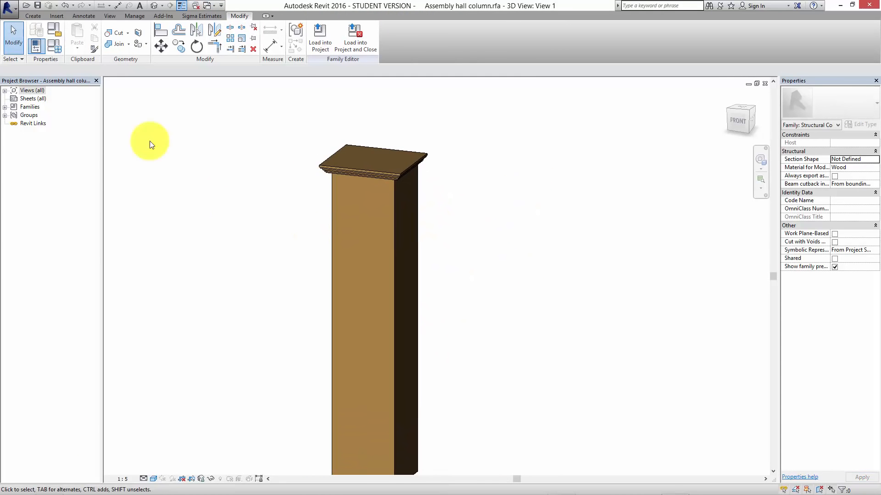
pyautogui.click(9, 6)
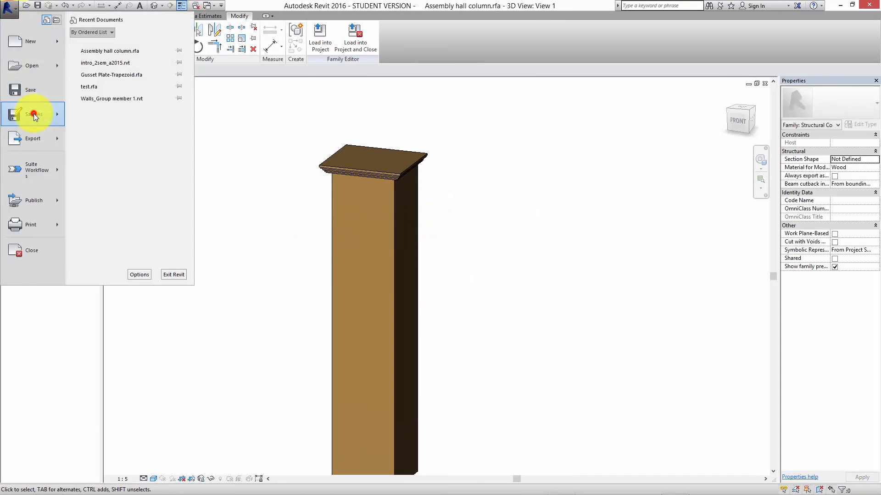
pyautogui.moveTo(33, 114)
pyautogui.click(108, 96)
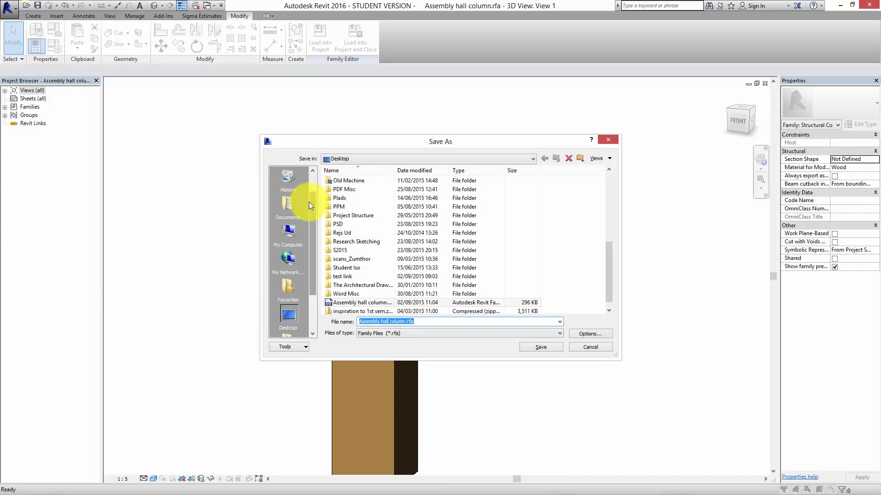
pyautogui.click(408, 321)
pyautogui.click(450, 304)
pyautogui.write('_strut')
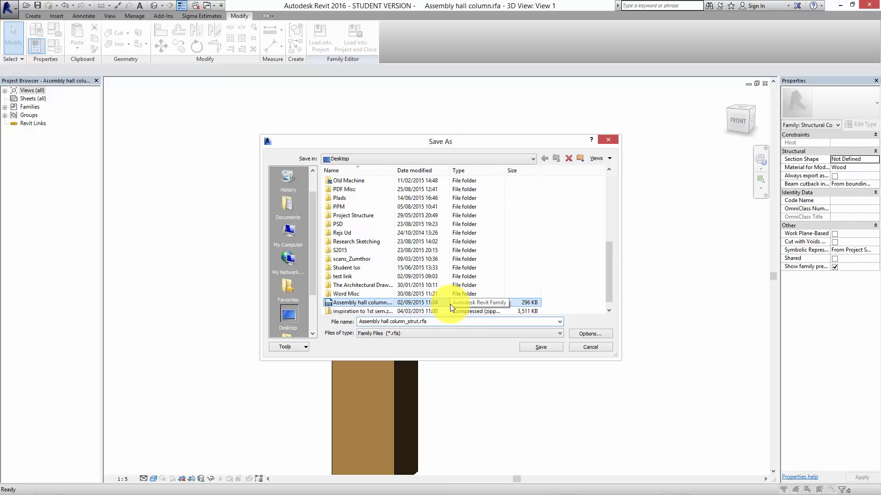
pyautogui.click(544, 346)
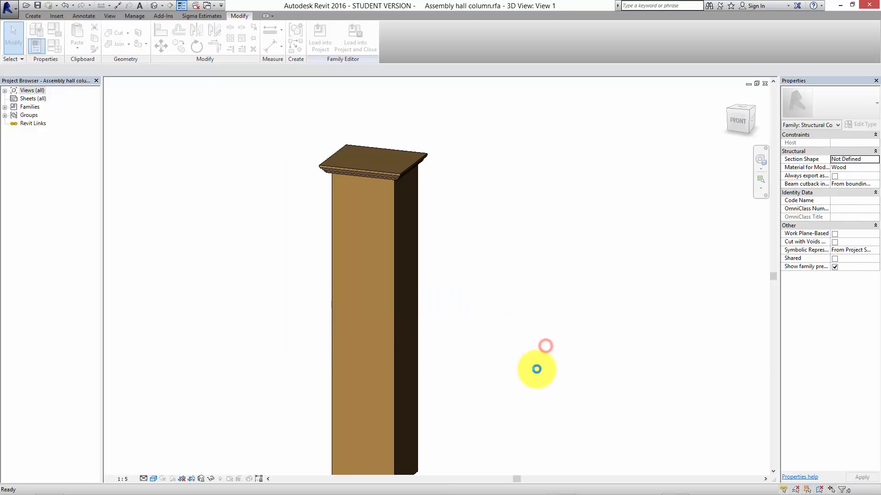
# Delete the moulding sweep around the column's top and check the remaining plain extrusion.
pyautogui.click(414, 167)
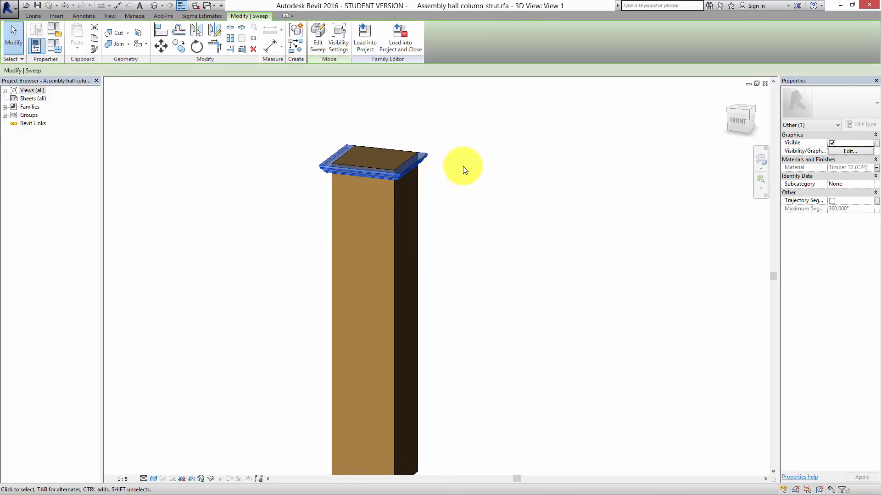
pyautogui.press('Delete')
pyautogui.click(463, 166)
pyautogui.moveTo(470, 193); pyautogui.dragTo(480, 218, button='middle')
pyautogui.scroll(-3, 481, 222)
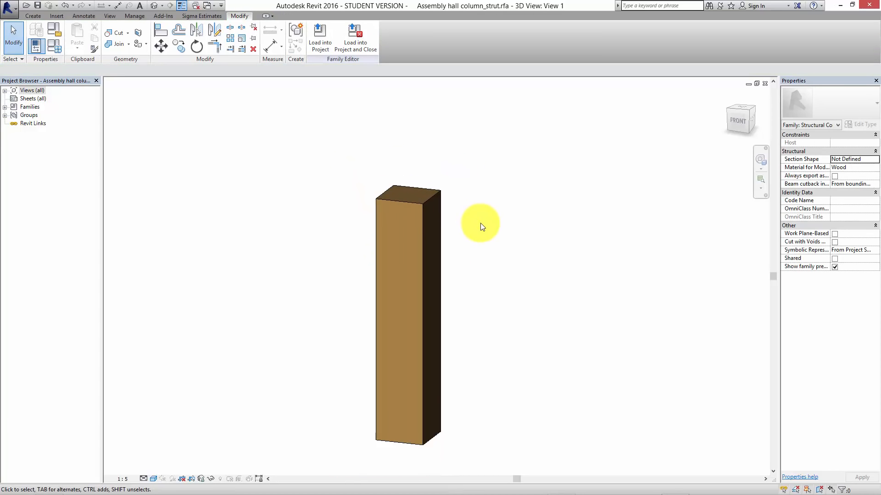
pyautogui.moveTo(507, 281); pyautogui.dragTo(503, 231, button='middle')
pyautogui.scroll(-2, 503, 230)
pyautogui.moveTo(483, 243); pyautogui.dragTo(472, 309, button='middle')
pyautogui.scroll(5, 446, 249)
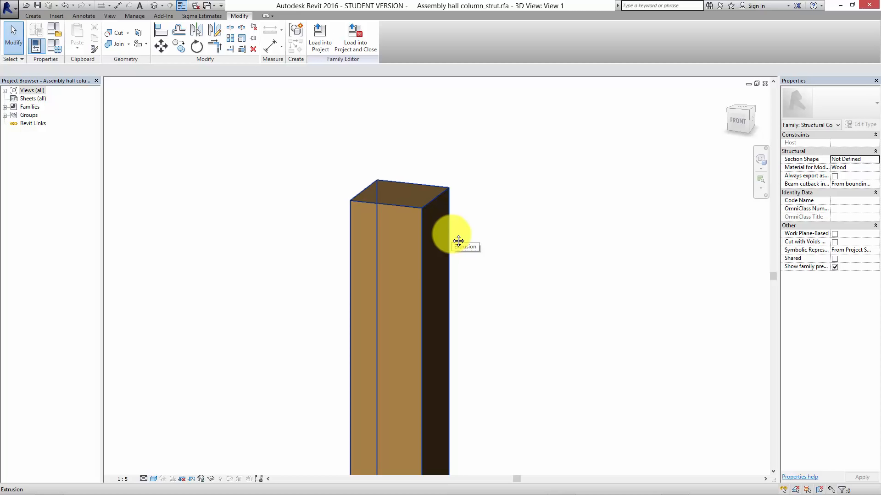
pyautogui.scroll(-3, 454, 220)
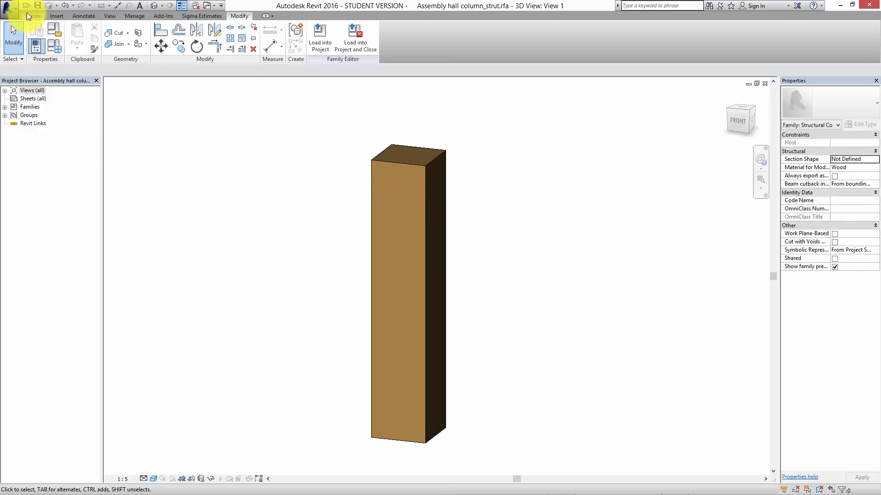
# Create a new family from the Metric Generic Model face based.rft template.
pyautogui.click(10, 9)
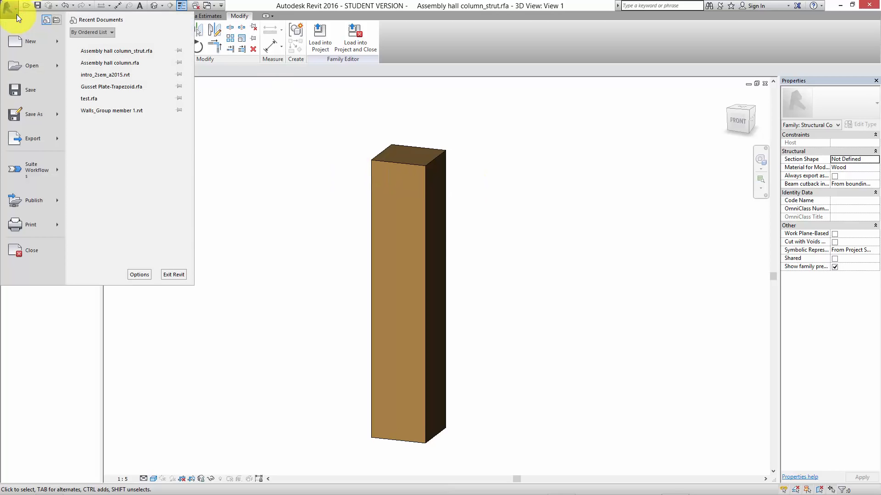
pyautogui.moveTo(47, 37)
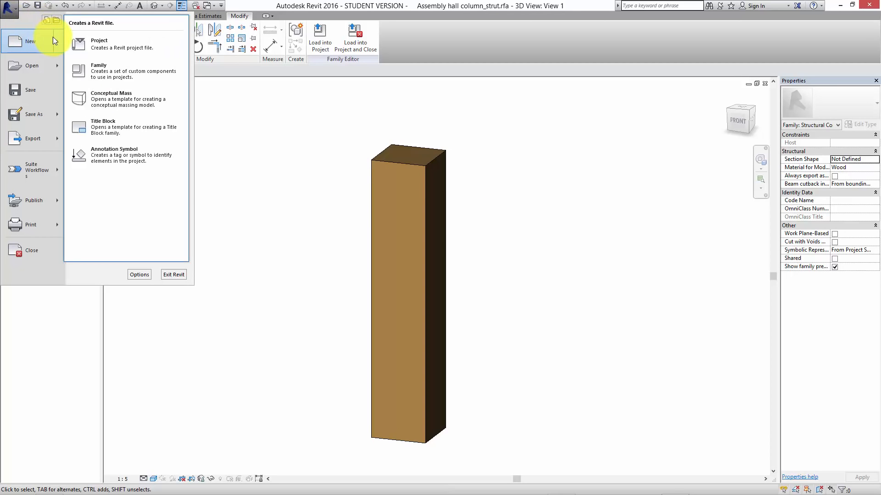
pyautogui.click(111, 68)
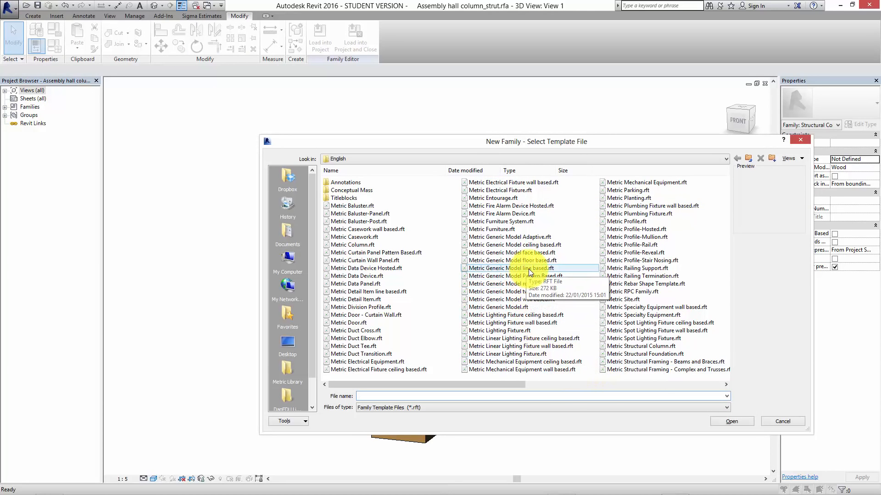
pyautogui.click(527, 253)
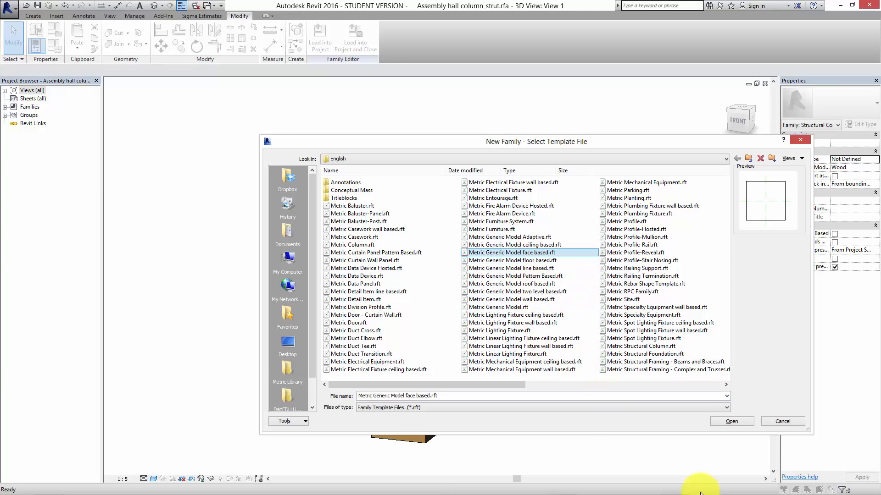
pyautogui.click(730, 421)
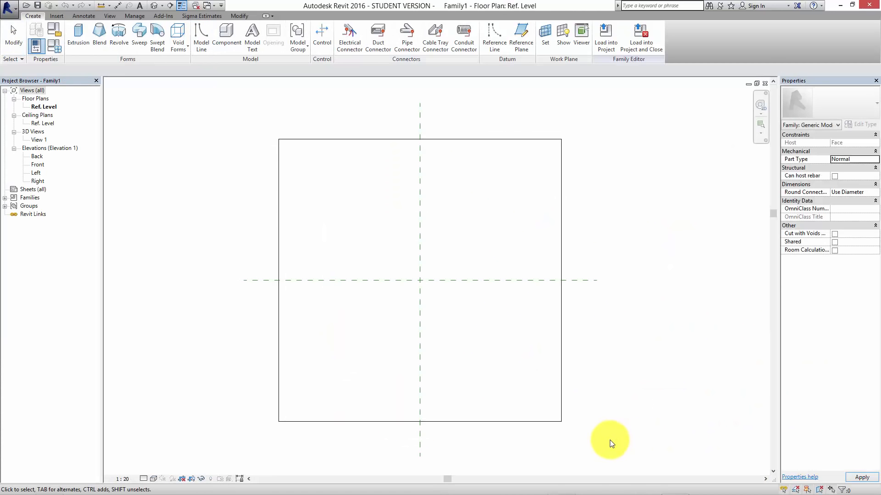
# Show the new family in the default 3D view and examine its host block.
pyautogui.click(155, 5)
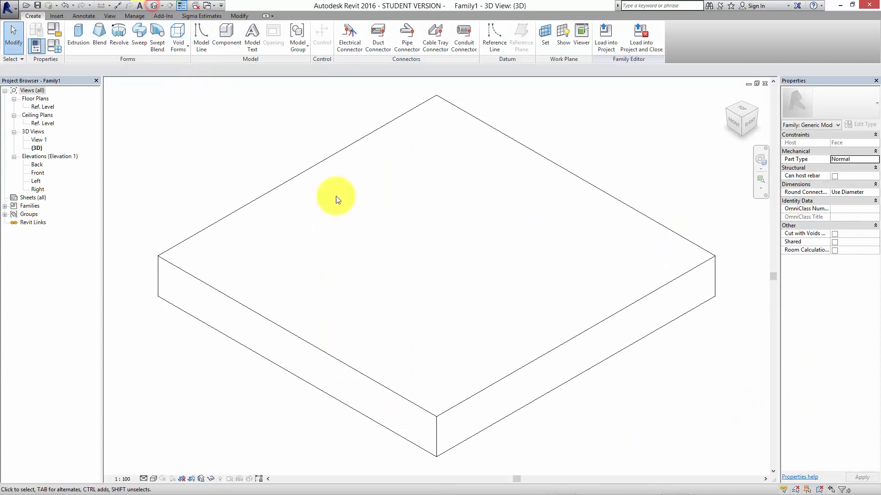
pyautogui.scroll(-3, 408, 239)
pyautogui.click(496, 208)
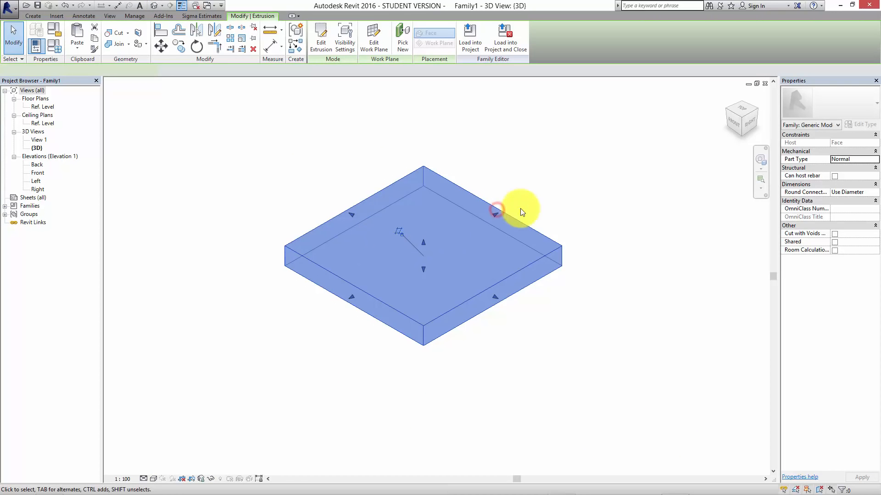
pyautogui.click(544, 193)
pyautogui.moveTo(326, 382); pyautogui.dragTo(333, 409, button='middle')
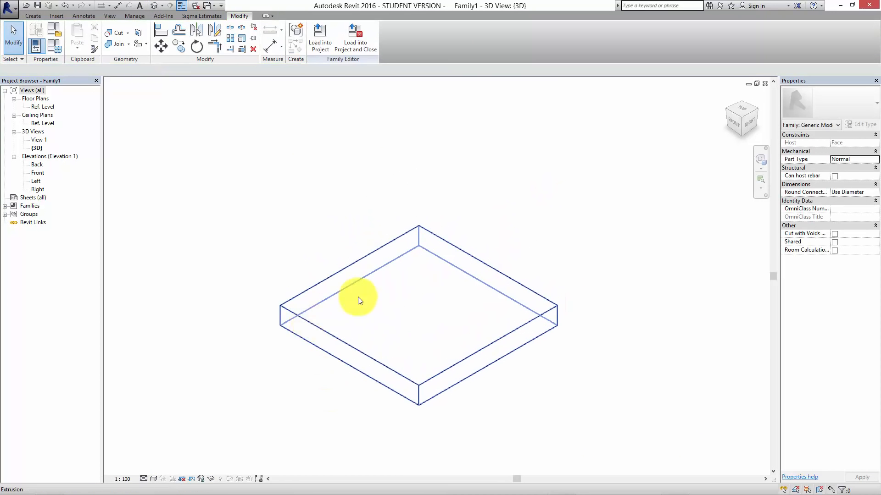
pyautogui.scroll(5, 393, 295)
pyautogui.moveTo(466, 290); pyautogui.dragTo(387, 316, button='middle')
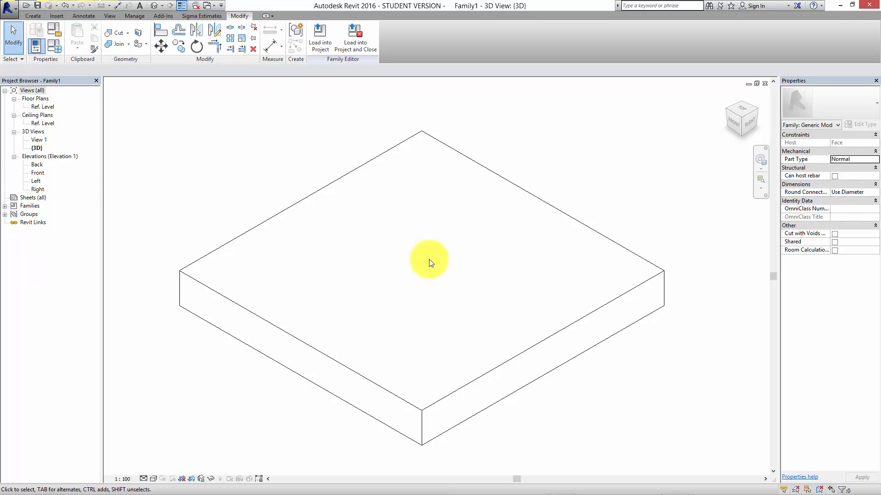
# Start a solid Swept Blend and sketch its path as a straight 600 mm line on the host's upper face, parallel to a side edge.
pyautogui.click(28, 16)
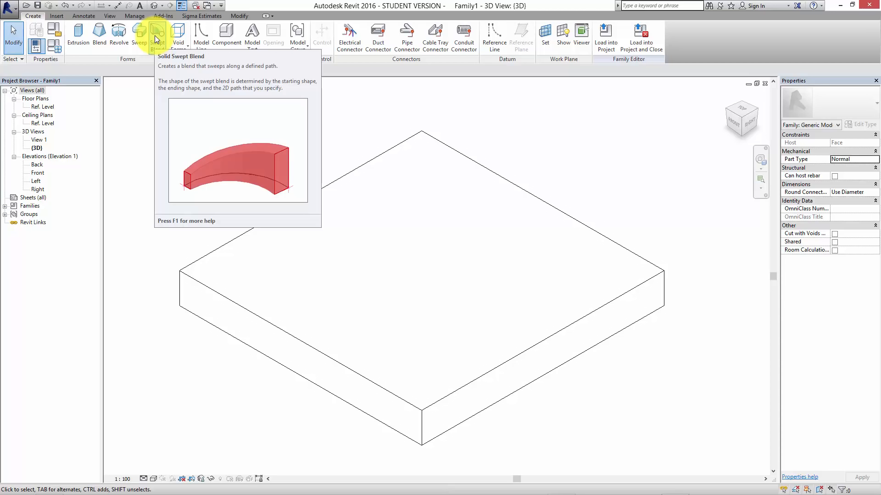
pyautogui.click(155, 34)
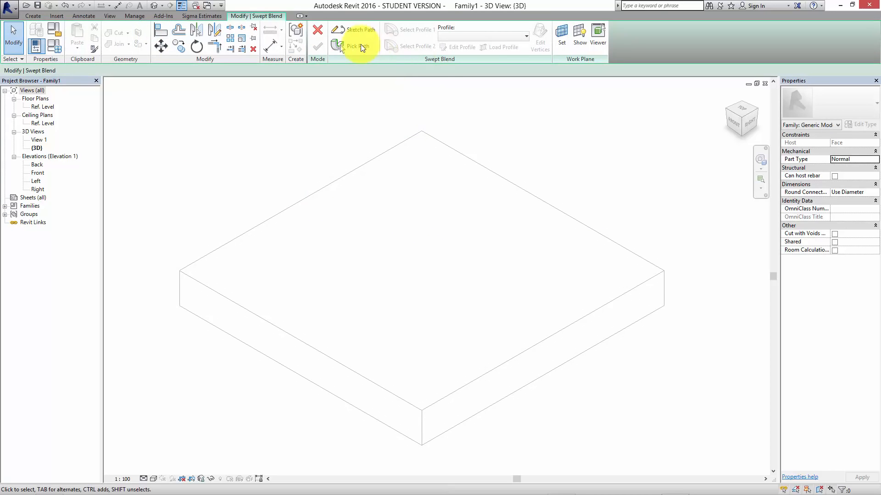
pyautogui.click(355, 29)
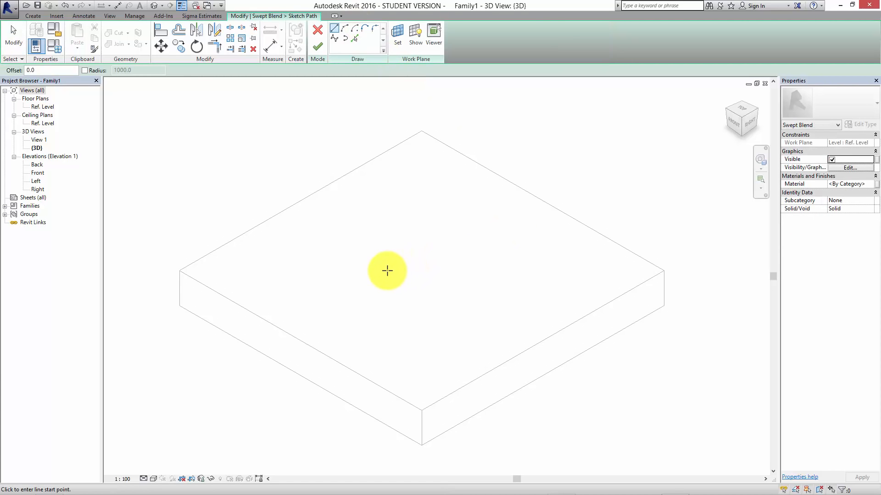
pyautogui.click(369, 283)
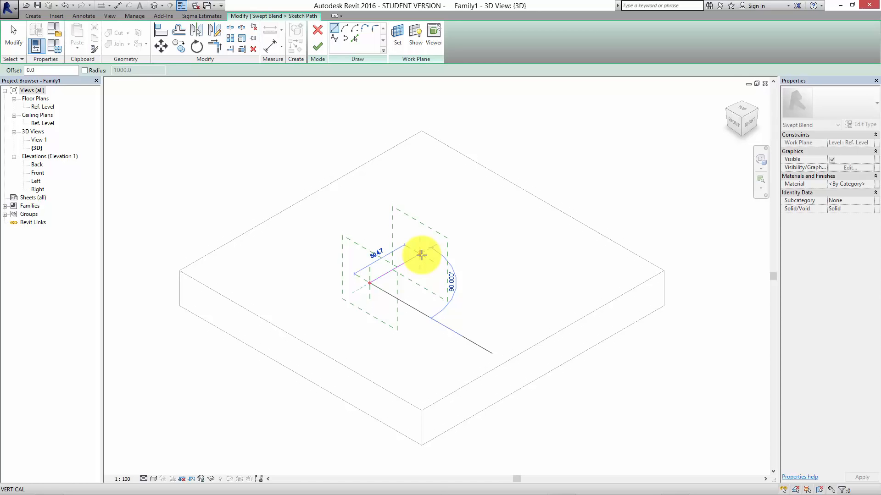
pyautogui.write('600')
pyautogui.press('Return')
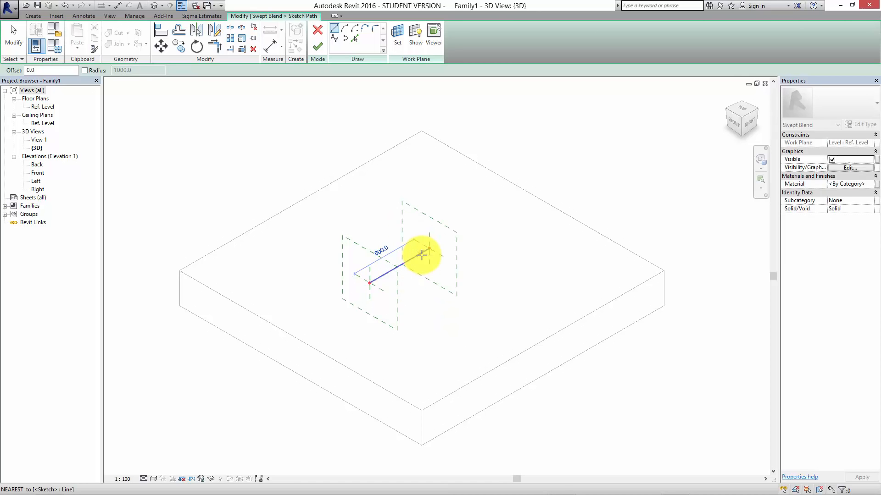
pyautogui.scroll(3, 456, 281)
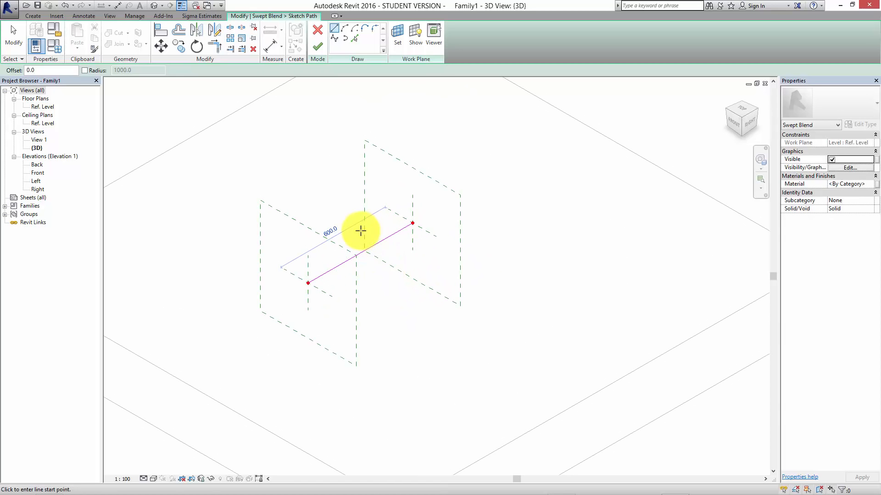
pyautogui.moveTo(399, 252)
pyautogui.keyDown('shift'); pyautogui.mouseDown(button='middle')
pyautogui.moveTo(426, 280)
pyautogui.moveTo(399, 247)
pyautogui.mouseUp(button='middle'); pyautogui.keyUp('shift')
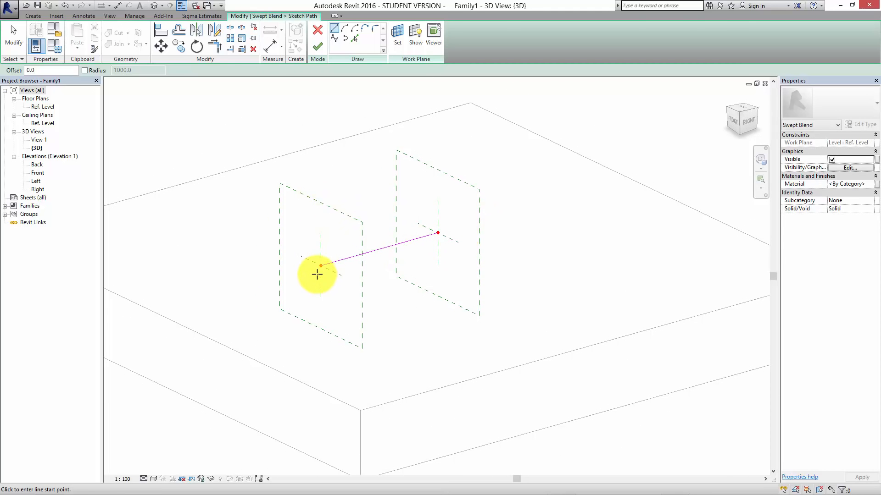
pyautogui.scroll(2, 312, 259)
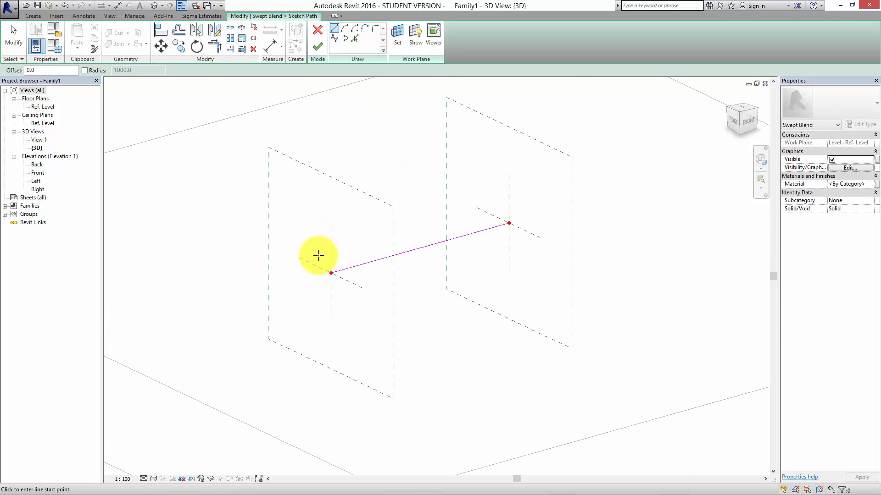
pyautogui.scroll(2, 318, 255)
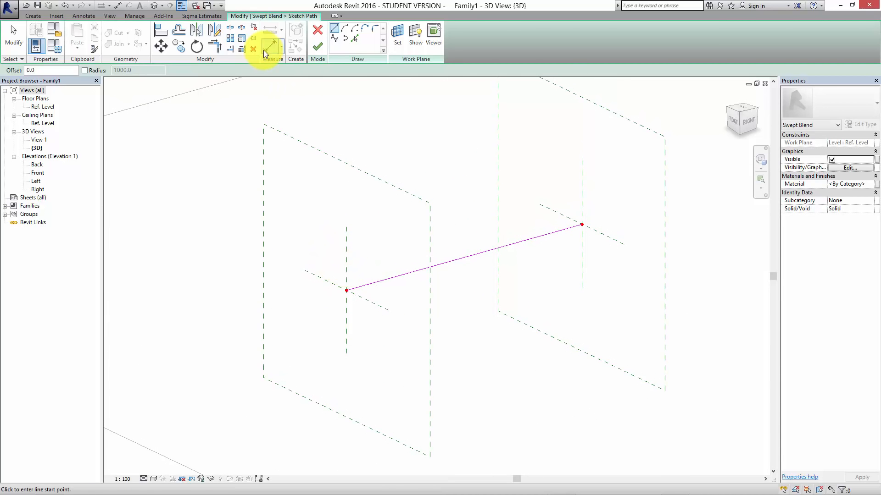
pyautogui.click(318, 47)
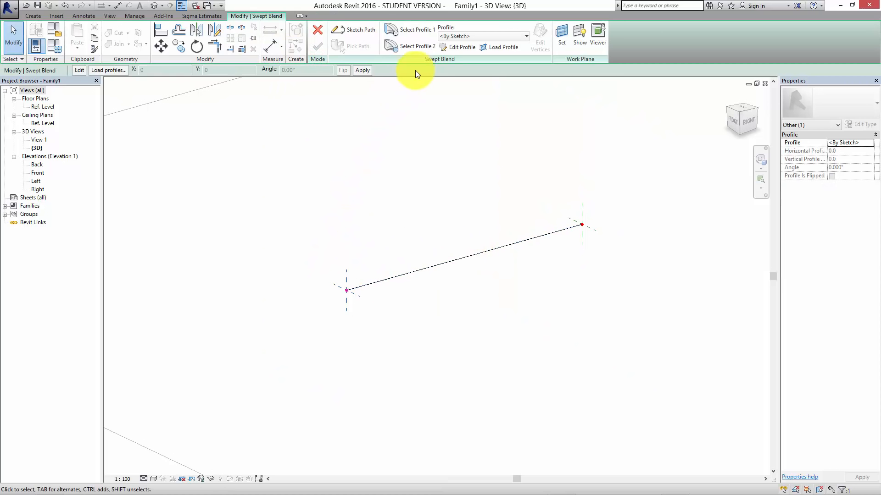
# Edit the swept blend's first profile and draw a vertical line about 20 mm long up from the path's start point.
pyautogui.click(423, 29)
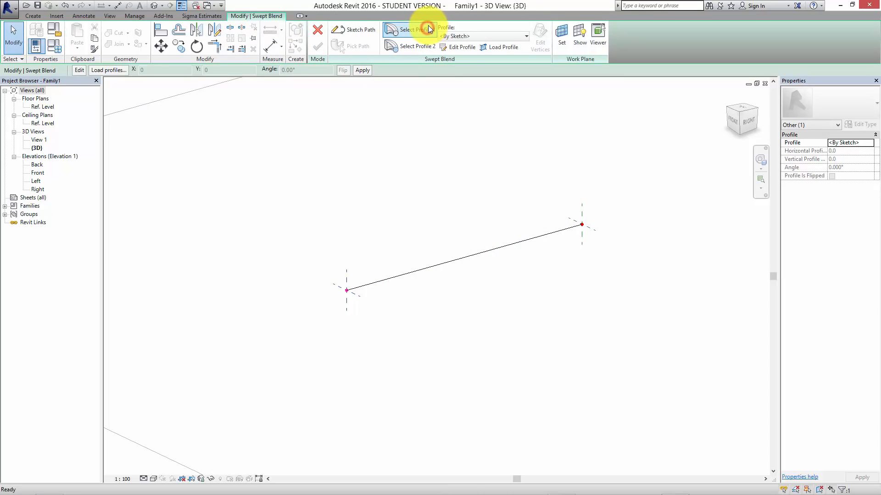
pyautogui.click(461, 47)
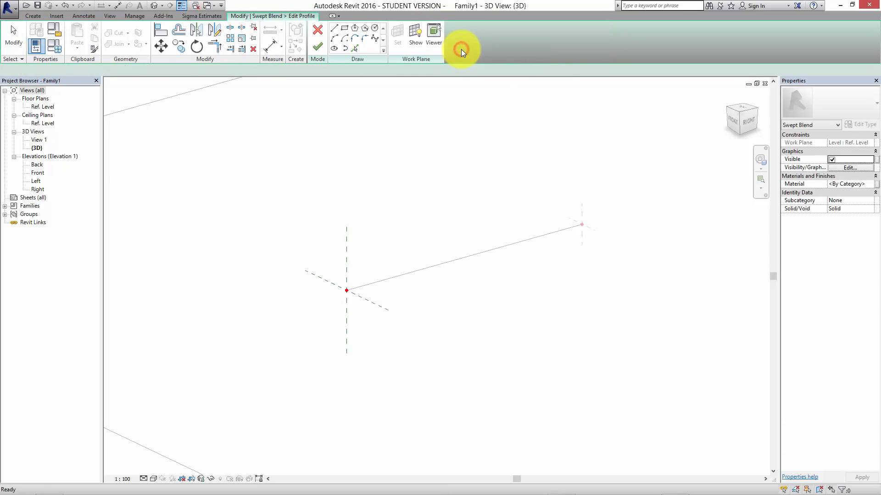
pyautogui.scroll(5, 348, 289)
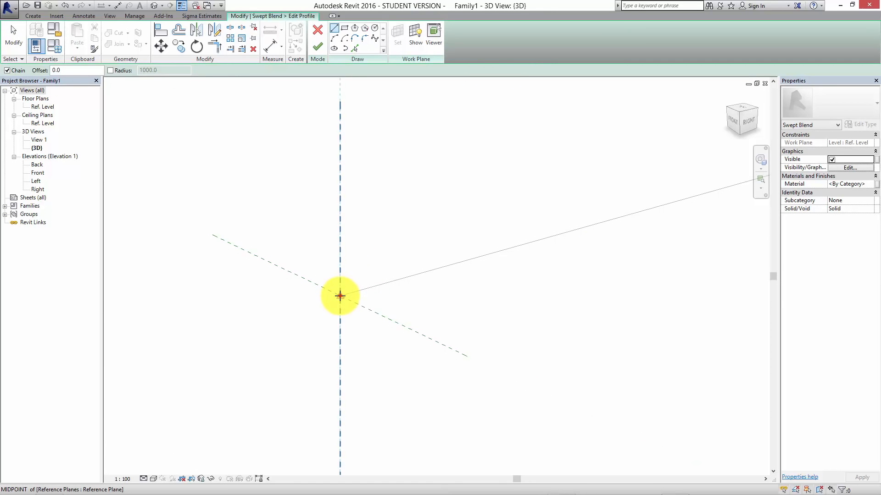
pyautogui.click(340, 290)
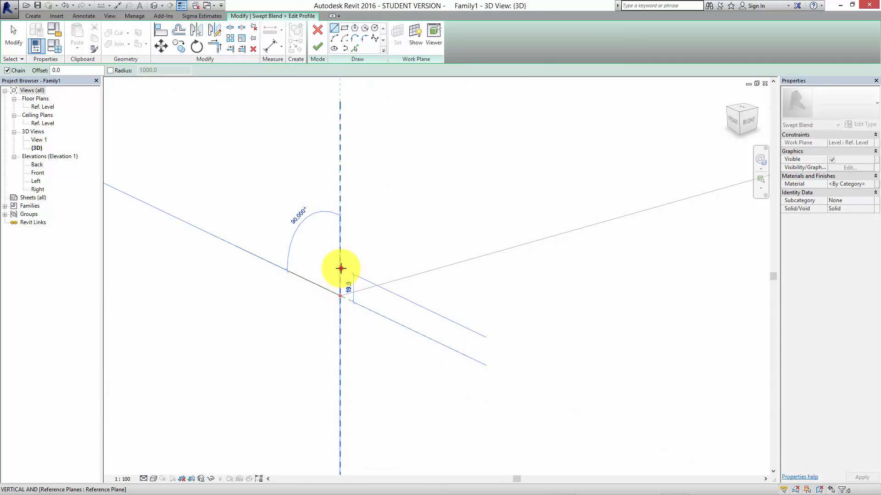
pyautogui.click(339, 268)
pyautogui.press('Escape')
pyautogui.press('Escape')
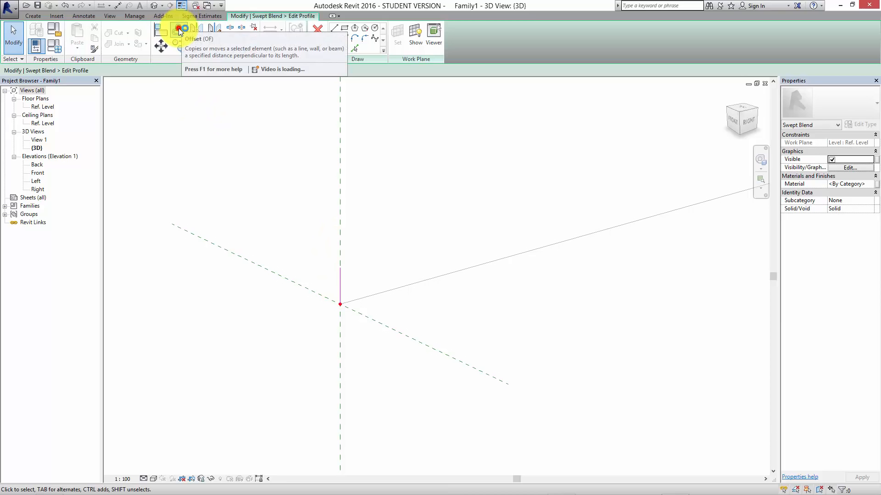
# Offset copies of the short vertical profile line 70 mm to both sides.
pyautogui.click(179, 31)
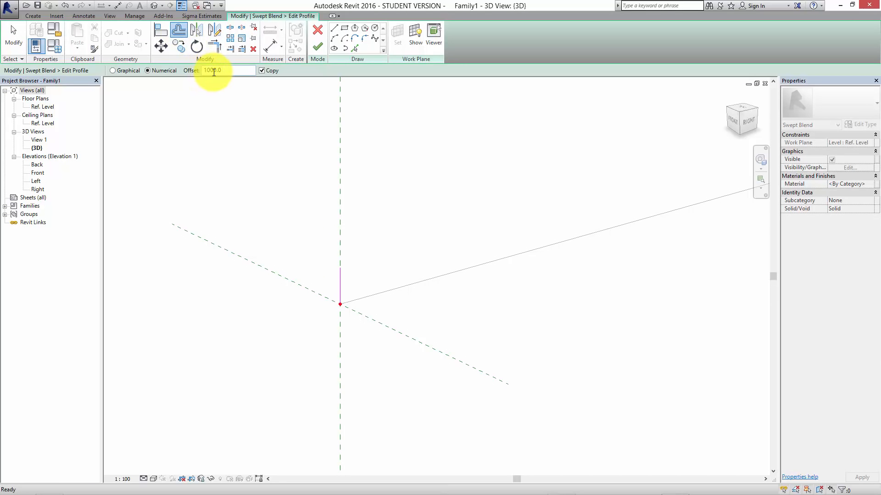
pyautogui.doubleClick(228, 73)
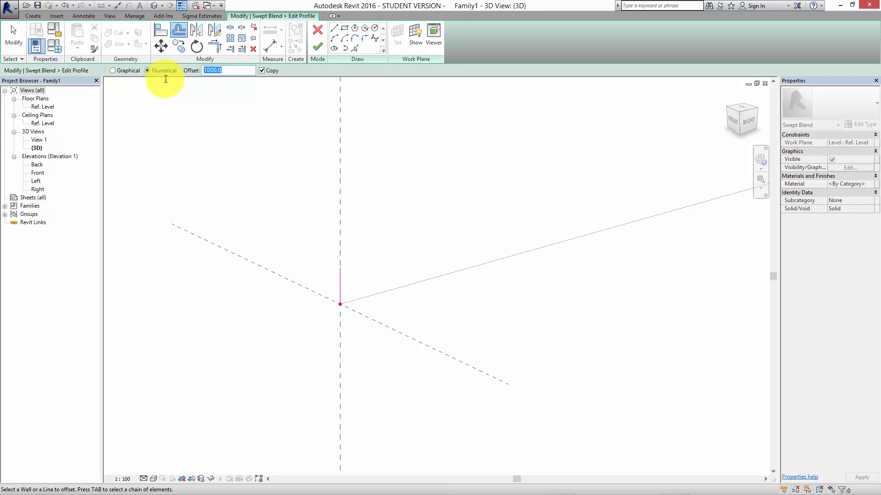
pyautogui.write('70')
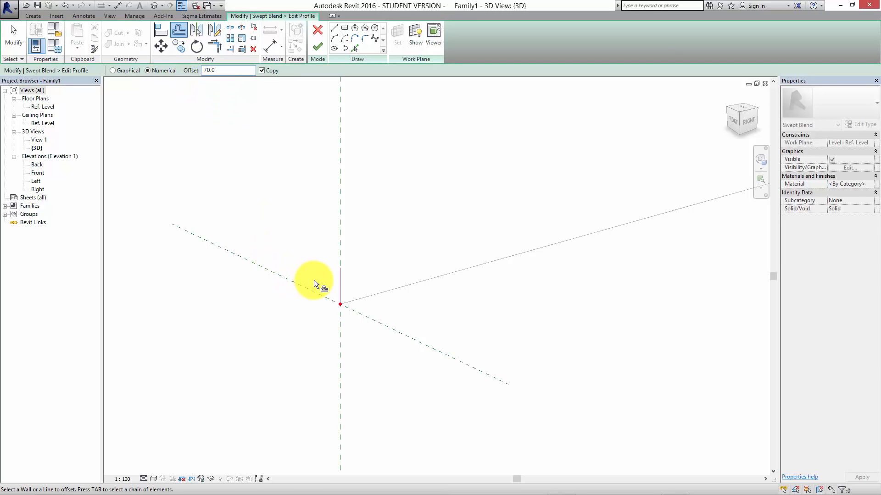
pyautogui.click(340, 280)
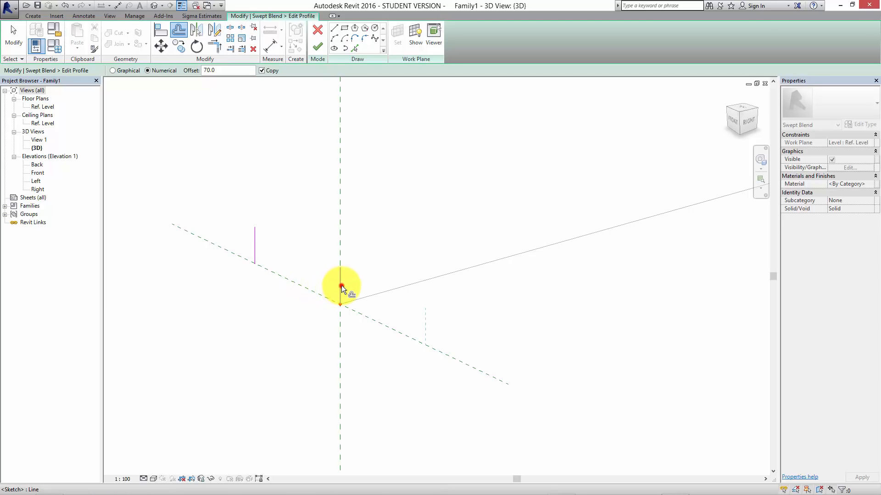
pyautogui.click(342, 285)
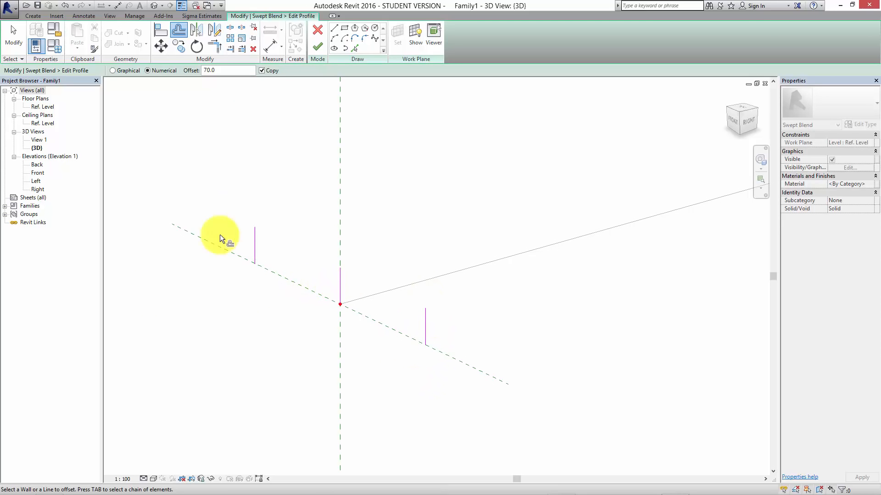
pyautogui.press('Escape')
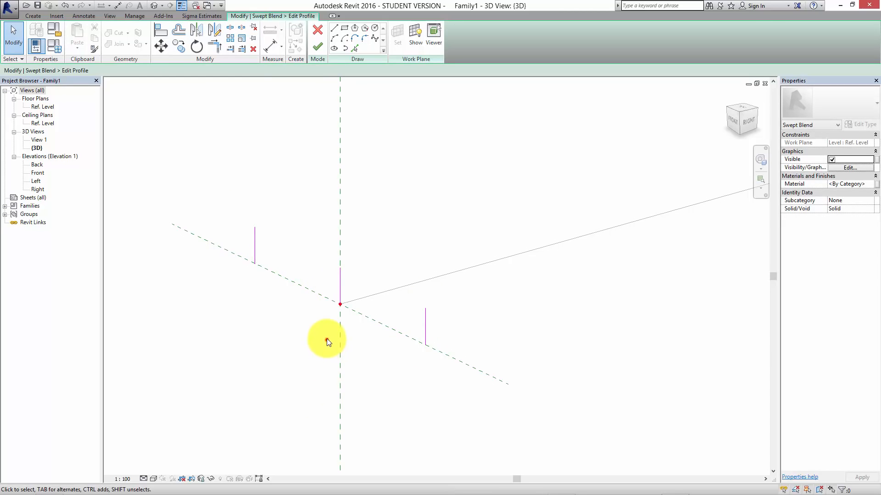
# Delete the middle vertical line and join the lower ends of the two offset lines with a straight base line.
pyautogui.moveTo(327, 338); pyautogui.dragTo(348, 259)
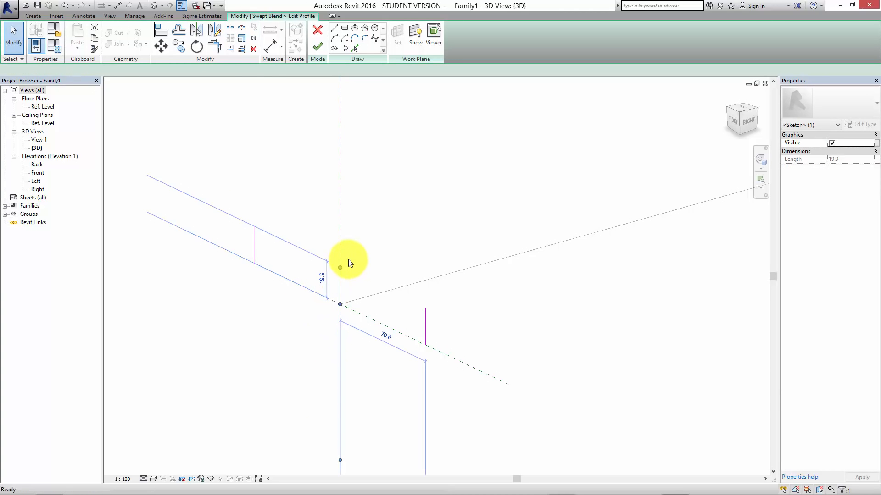
pyautogui.press('Delete')
pyautogui.click(334, 28)
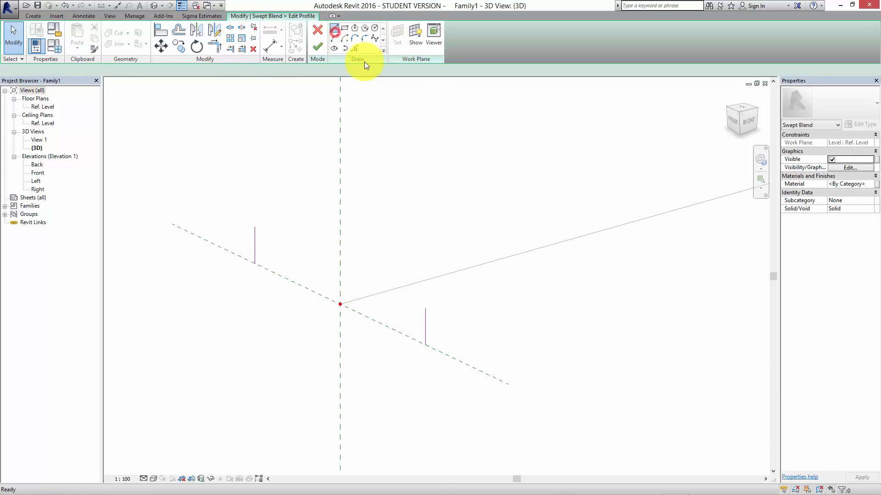
pyautogui.click(255, 262)
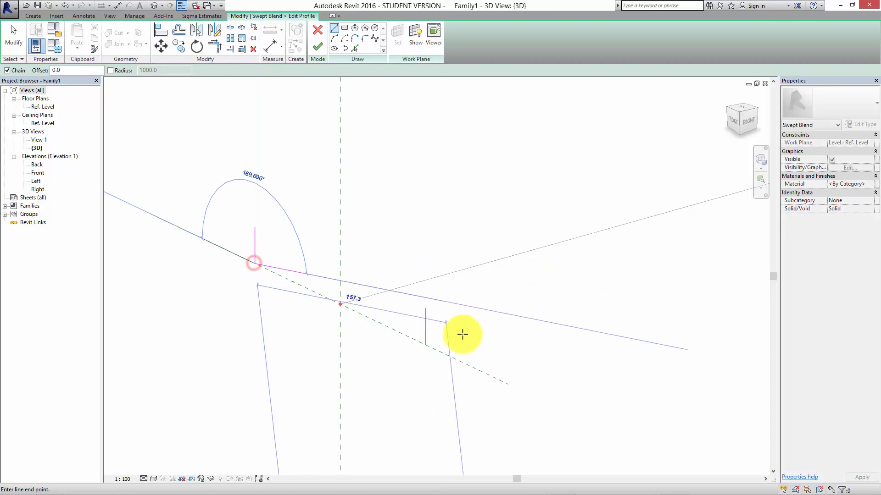
pyautogui.click(424, 344)
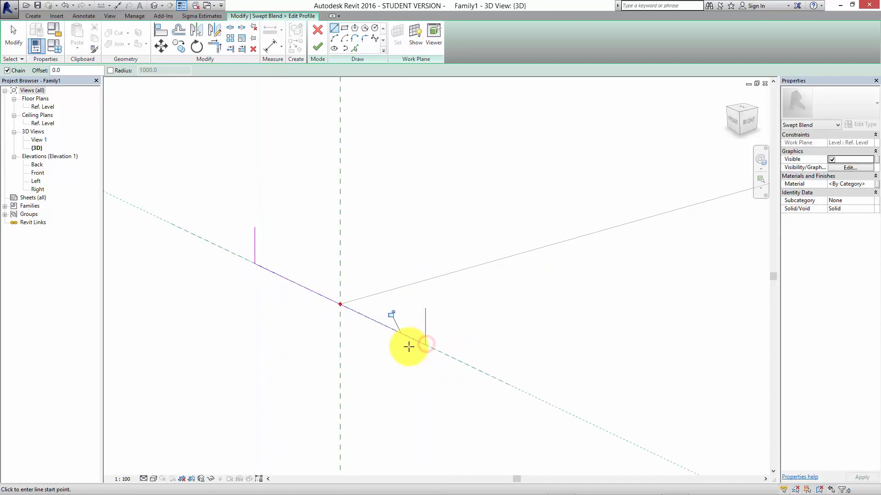
pyautogui.press('Escape')
pyautogui.press('Escape')
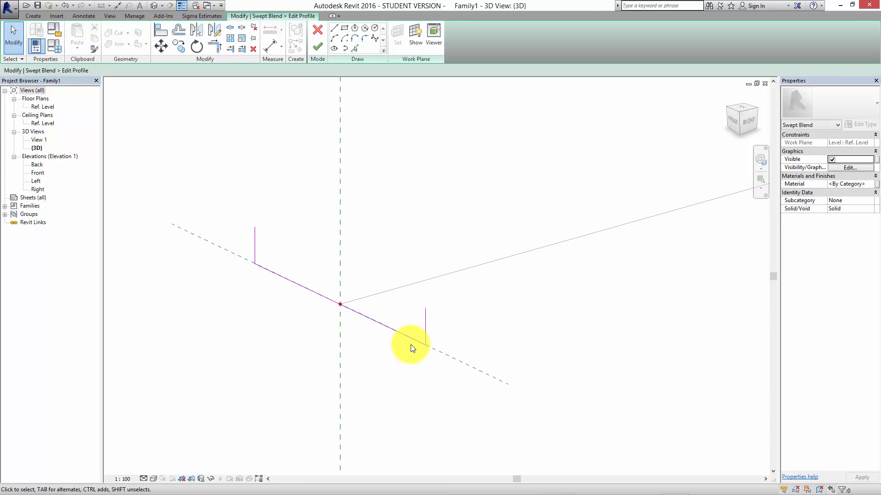
# Offset a copy of the first profile's base line 5 mm upward.
pyautogui.click(177, 34)
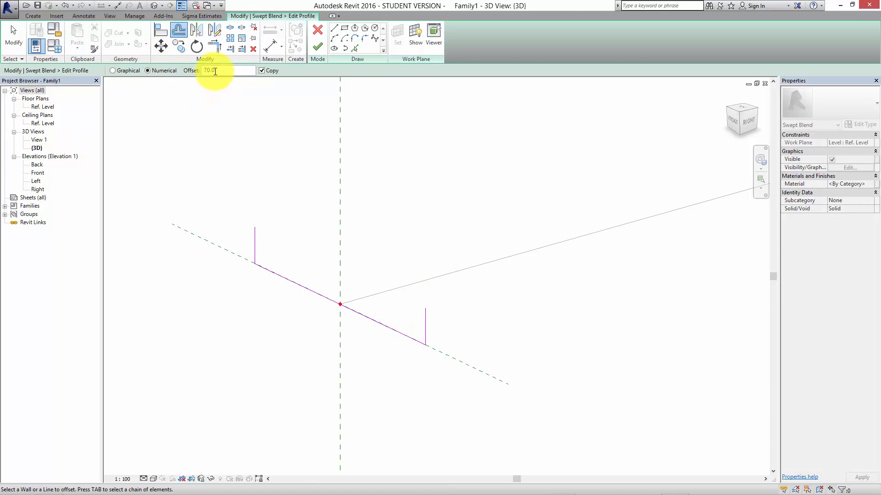
pyautogui.write('5')
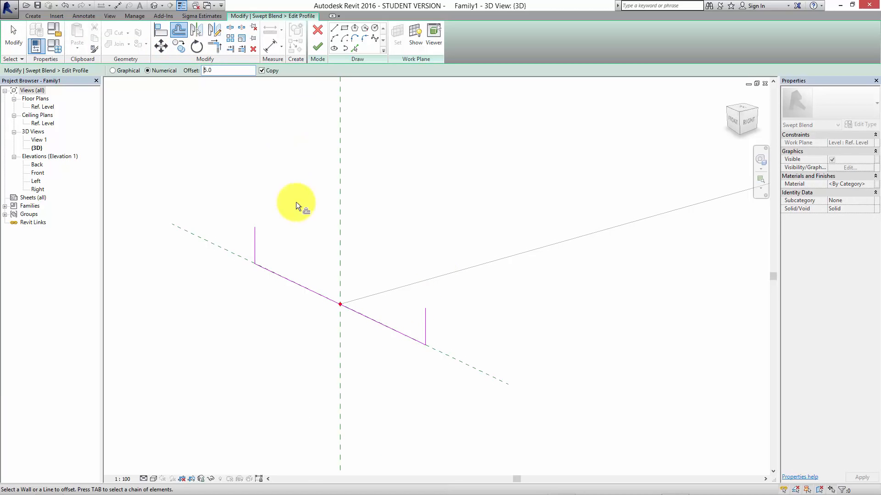
pyautogui.click(286, 276)
pyautogui.scroll(4, 284, 274)
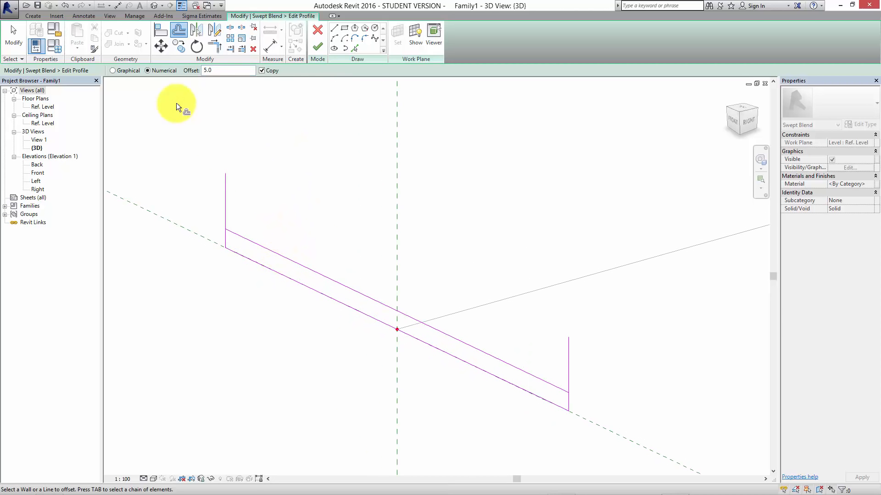
# Trim both vertical lines to the upper offset line to close the thin rectangle, and finish the first profile.
pyautogui.click(217, 48)
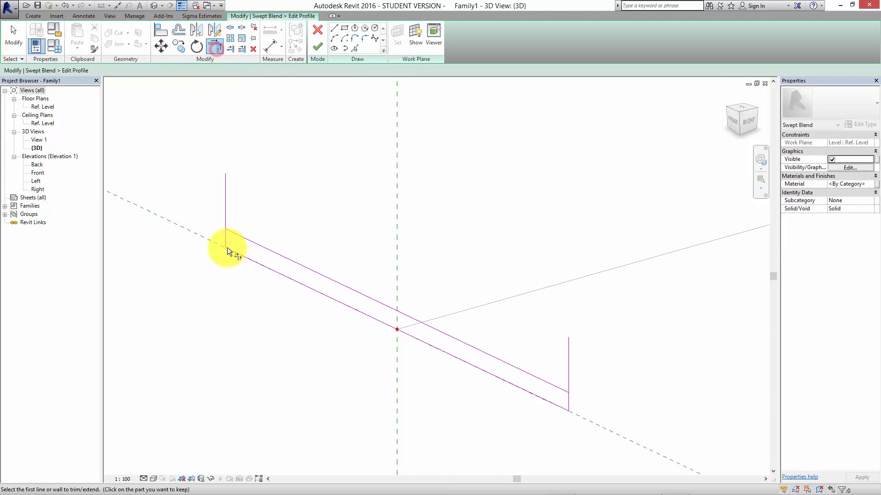
pyautogui.click(226, 237)
pyautogui.click(238, 236)
pyautogui.click(535, 377)
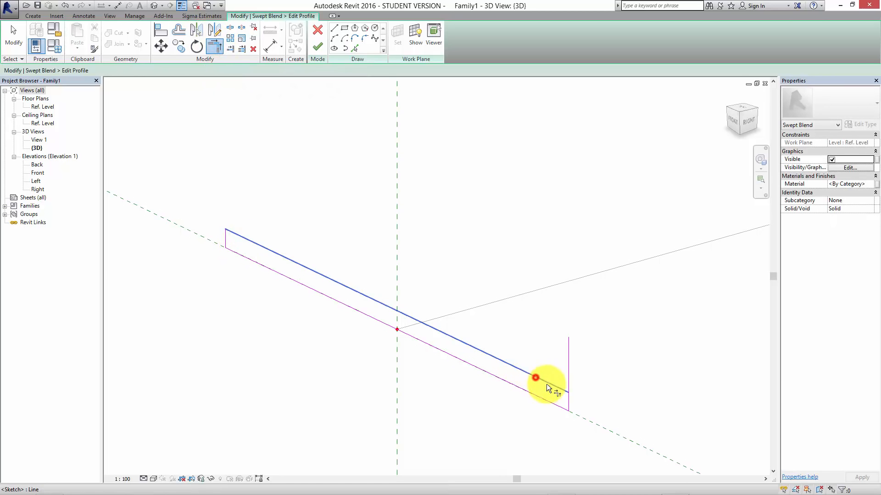
pyautogui.click(568, 399)
pyautogui.scroll(-1, 568, 396)
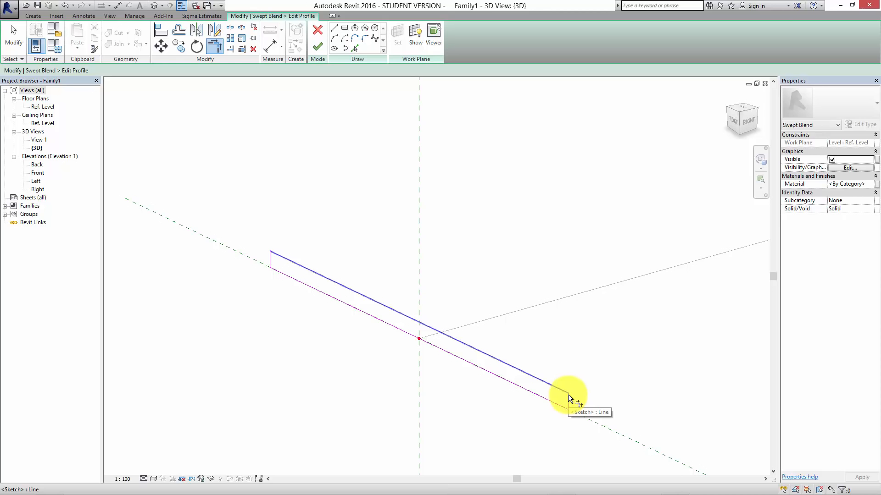
pyautogui.moveTo(539, 269); pyautogui.dragTo(436, 350, button='middle')
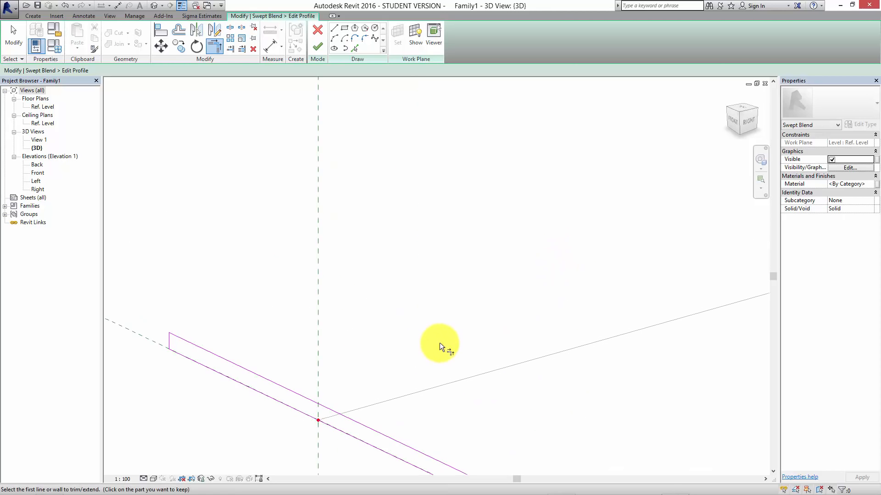
pyautogui.scroll(-3, 436, 350)
pyautogui.scroll(-4, 353, 376)
pyautogui.moveTo(483, 316); pyautogui.dragTo(367, 346, button='middle')
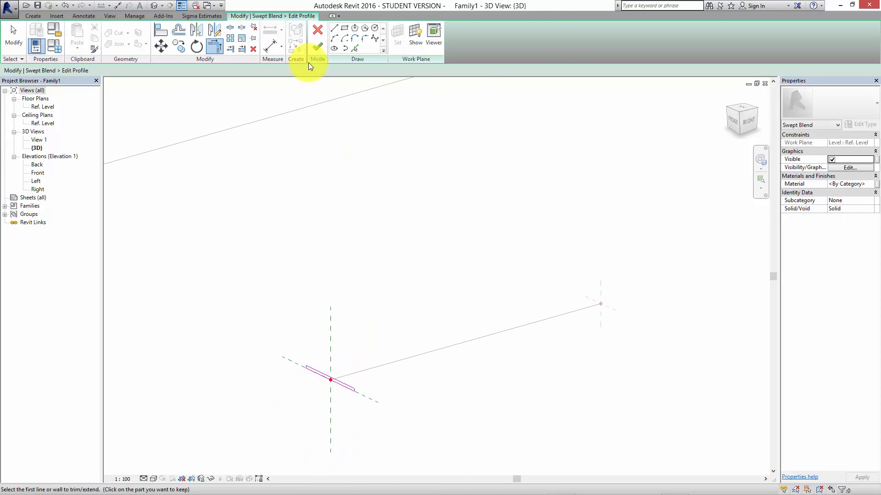
pyautogui.click(318, 48)
pyautogui.scroll(3, 625, 329)
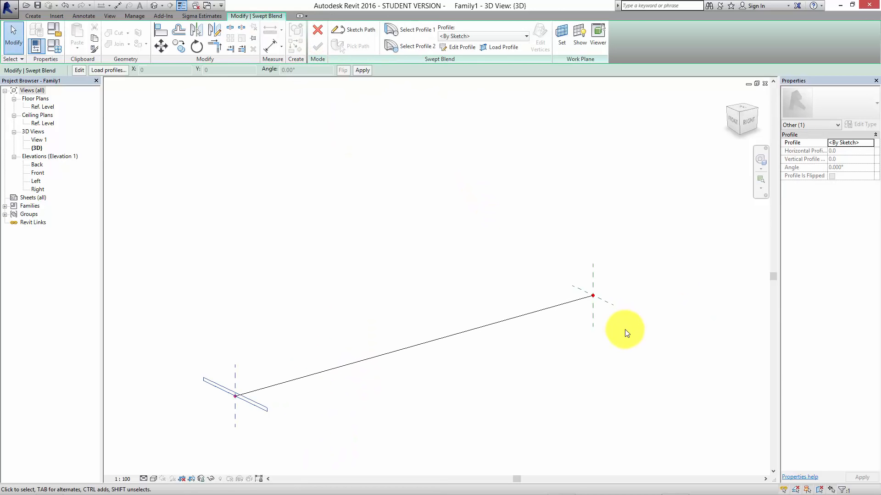
pyautogui.scroll(-1, 626, 329)
pyautogui.click(399, 46)
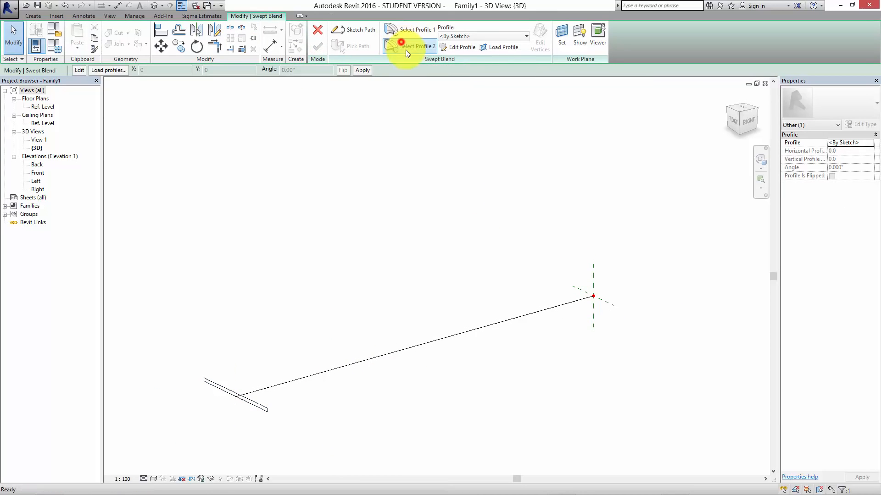
pyautogui.scroll(3, 556, 257)
pyautogui.scroll(3, 559, 270)
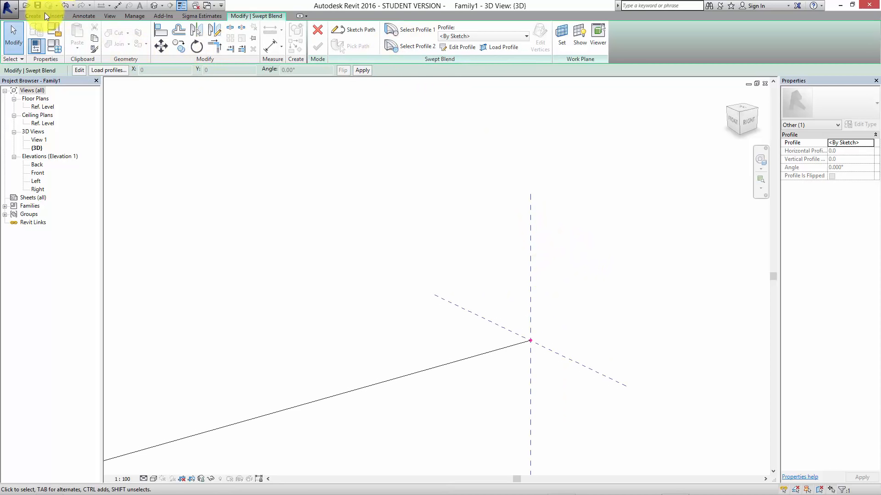
pyautogui.click(31, 17)
pyautogui.click(208, 42)
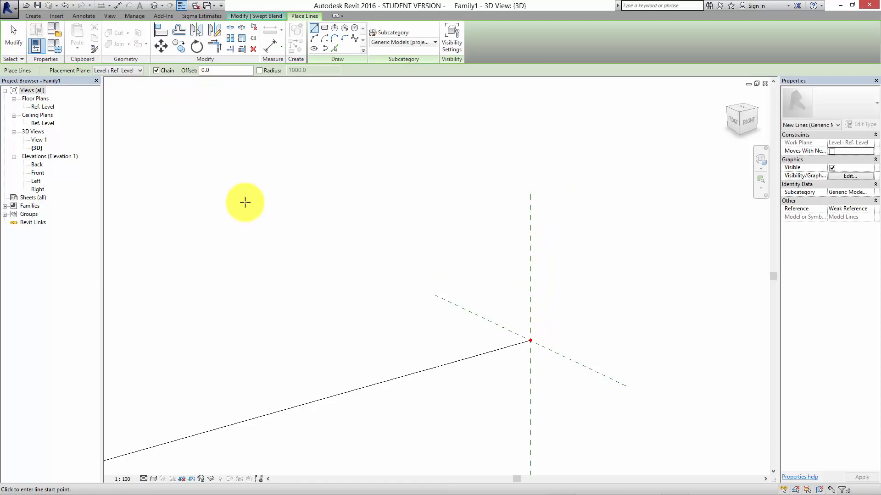
pyautogui.moveTo(244, 203); pyautogui.dragTo(279, 201, button='middle')
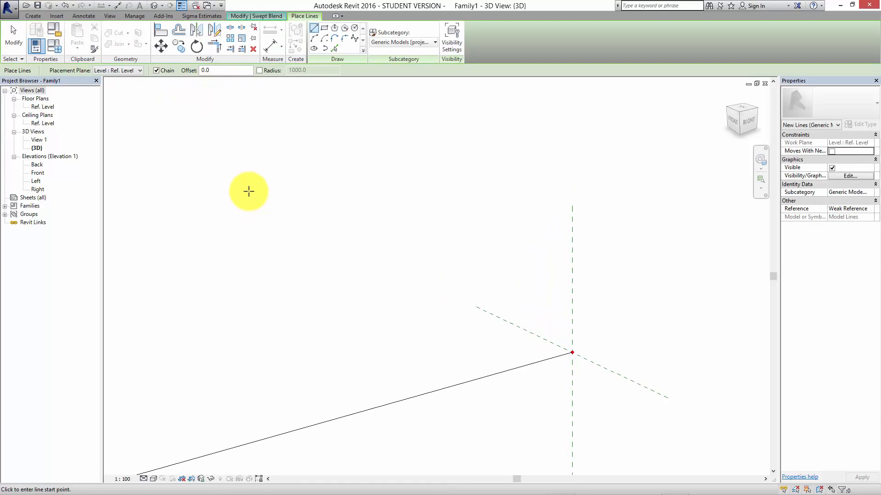
pyautogui.click(317, 27)
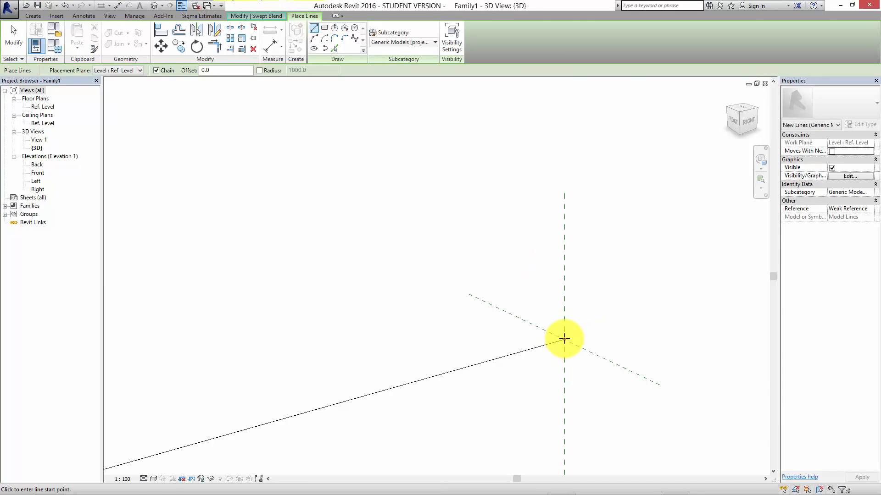
pyautogui.moveTo(564, 334); pyautogui.dragTo(590, 293, button='middle')
pyautogui.press('Escape')
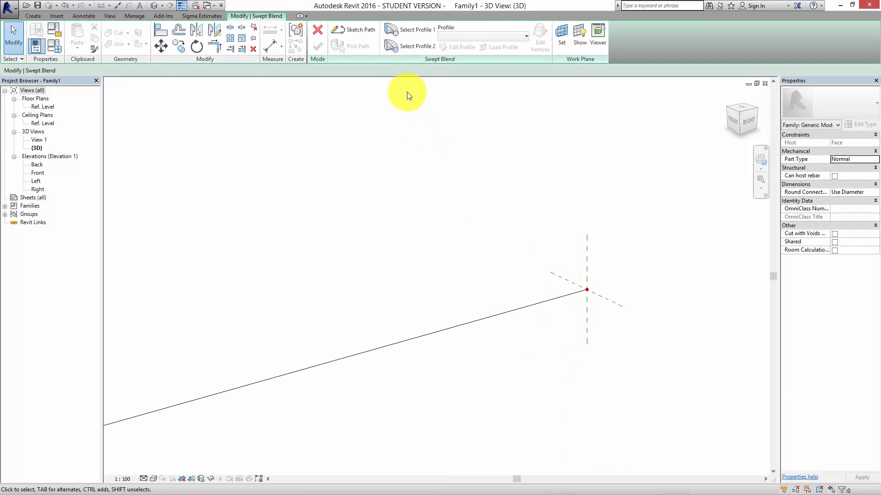
# Edit the swept blend's second profile and draw a short vertical line up from the path's end point.
pyautogui.click(409, 47)
pyautogui.click(454, 46)
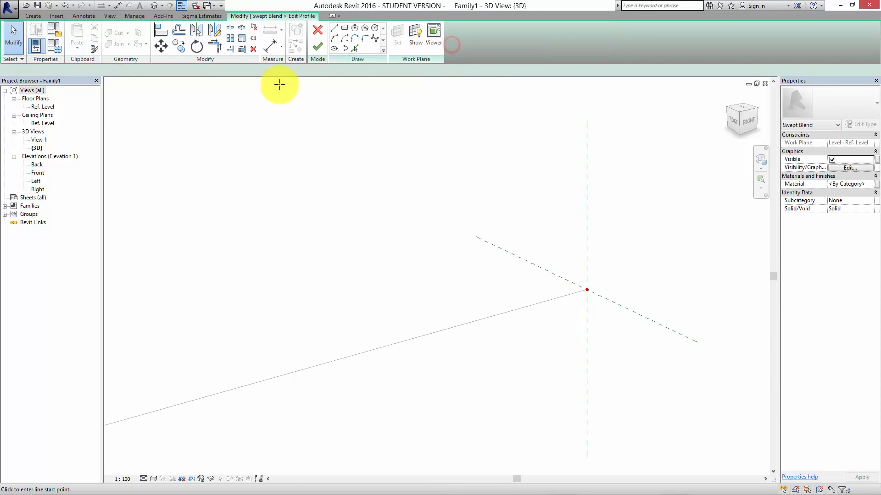
pyautogui.click(334, 28)
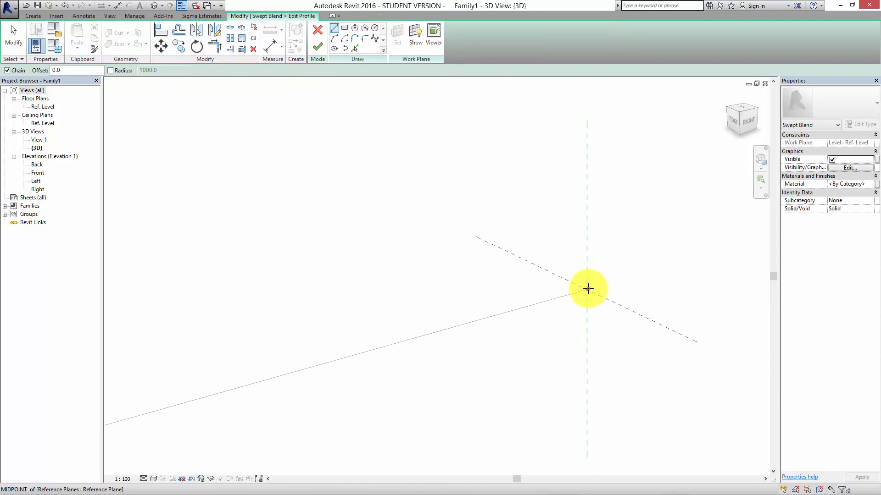
pyautogui.click(588, 288)
pyautogui.click(586, 230)
pyautogui.press('Escape')
pyautogui.press('Escape')
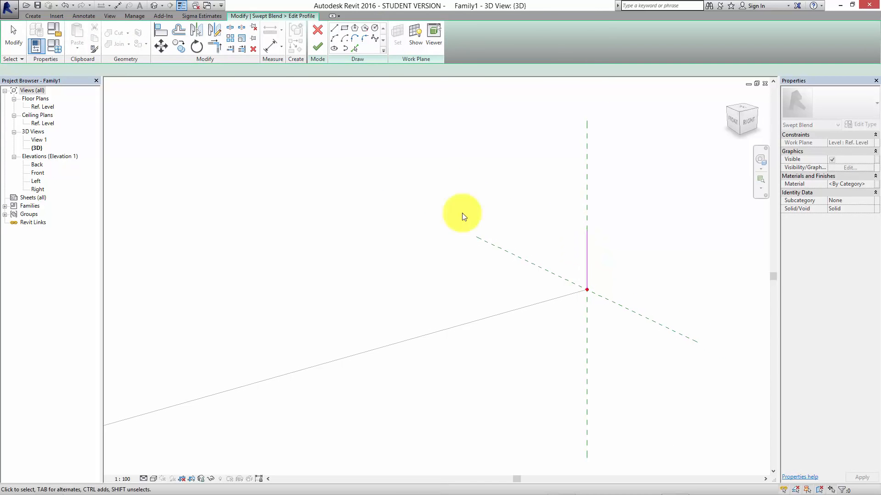
# Offset copies of the second profile's vertical line 70 mm to both sides.
pyautogui.click(180, 32)
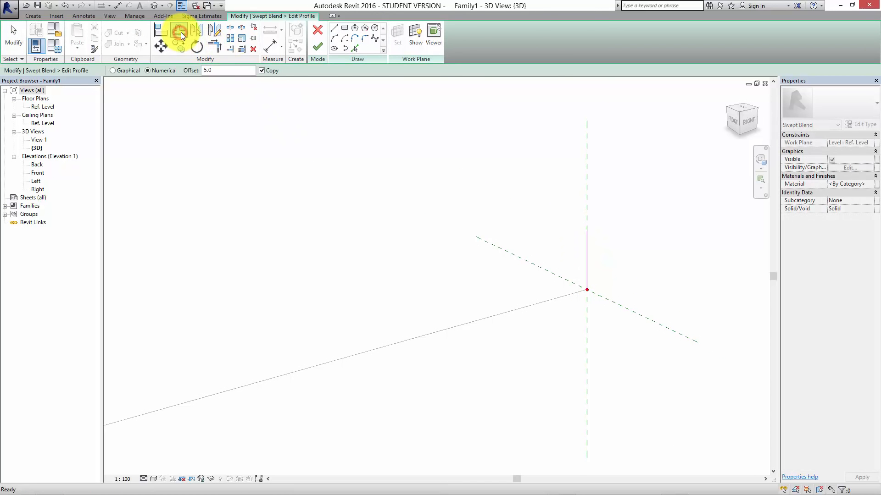
pyautogui.doubleClick(205, 70)
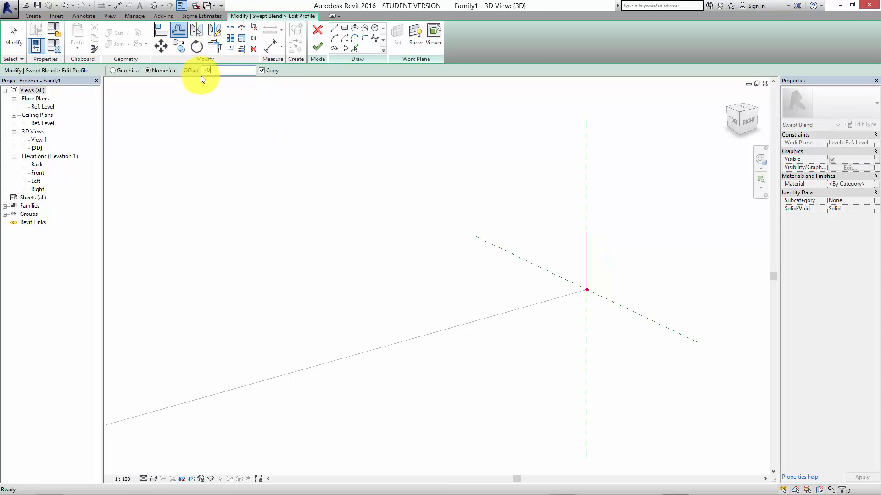
pyautogui.press('Return')
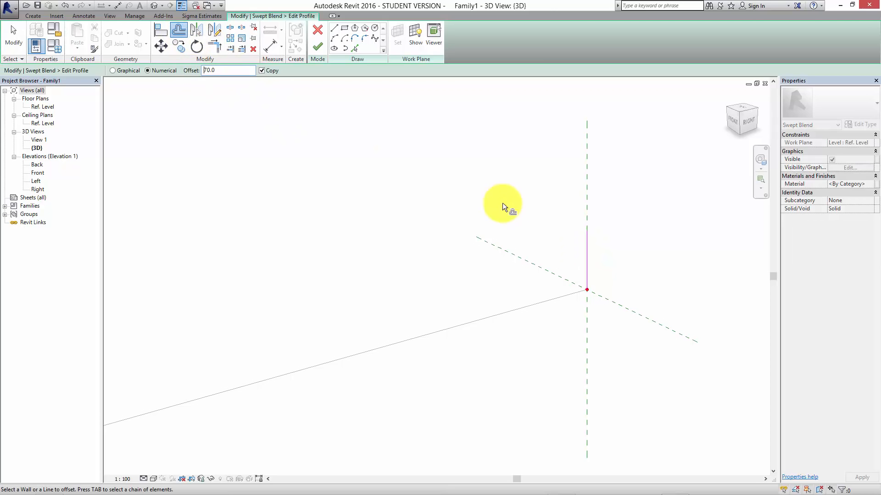
pyautogui.click(585, 261)
pyautogui.click(587, 261)
pyautogui.press('Escape')
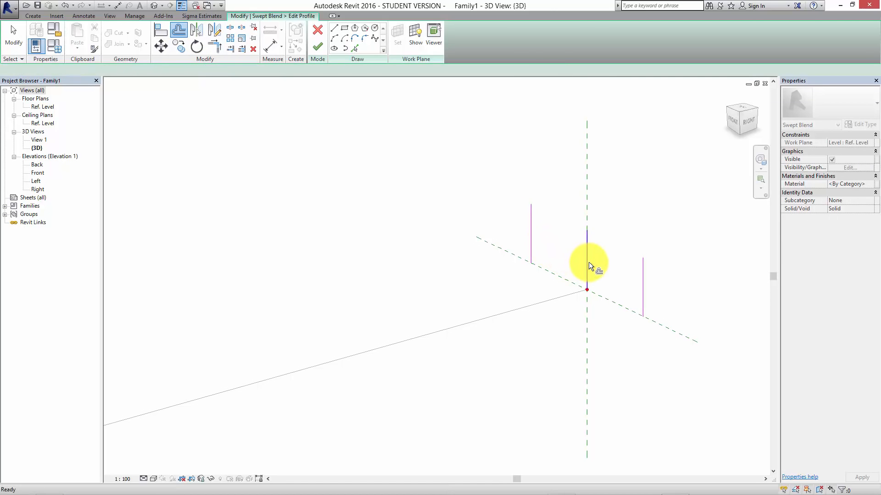
# Delete the second profile's middle vertical line and join the lower ends of the two offset lines with a straight base line.
pyautogui.click(587, 263)
pyautogui.press('Delete')
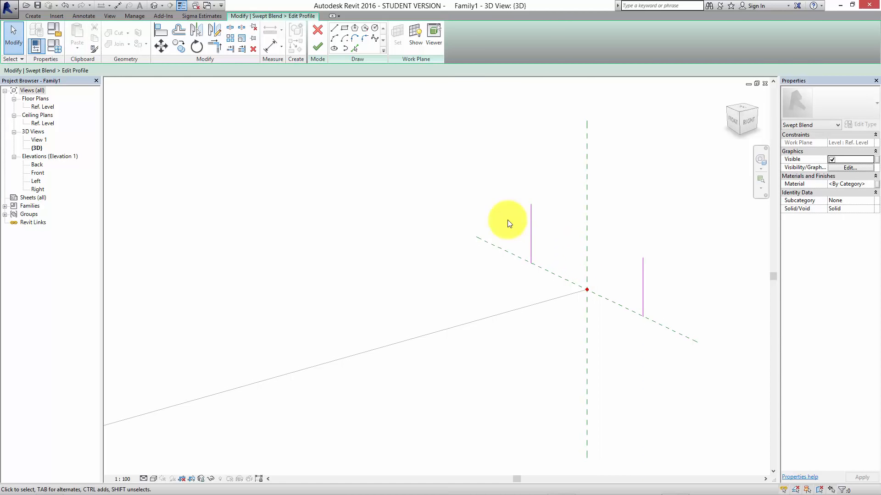
pyautogui.click(330, 29)
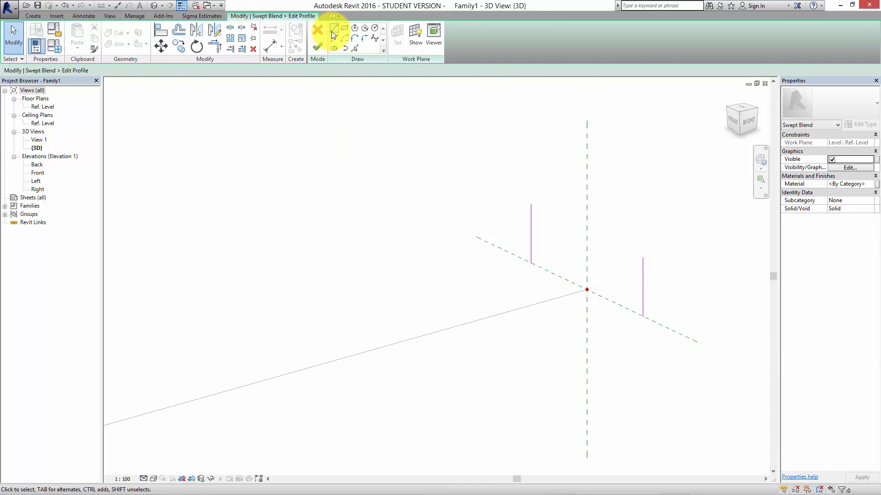
pyautogui.click(531, 264)
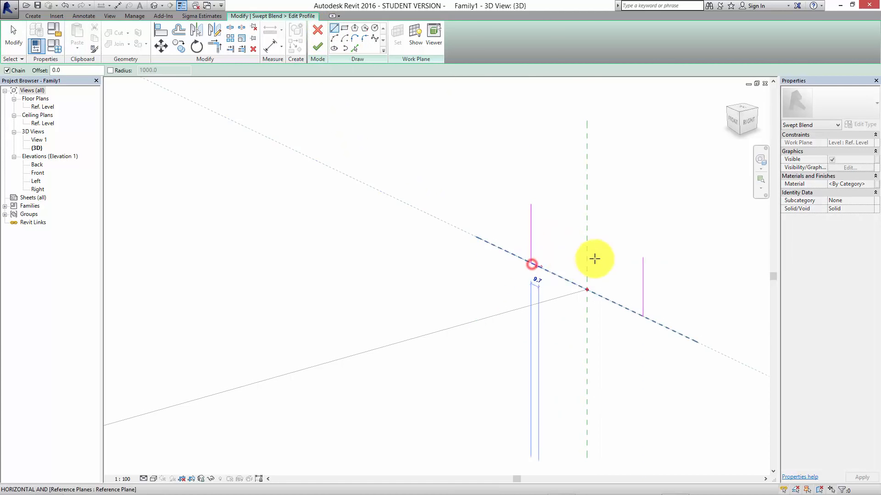
pyautogui.click(642, 316)
pyautogui.scroll(3, 642, 316)
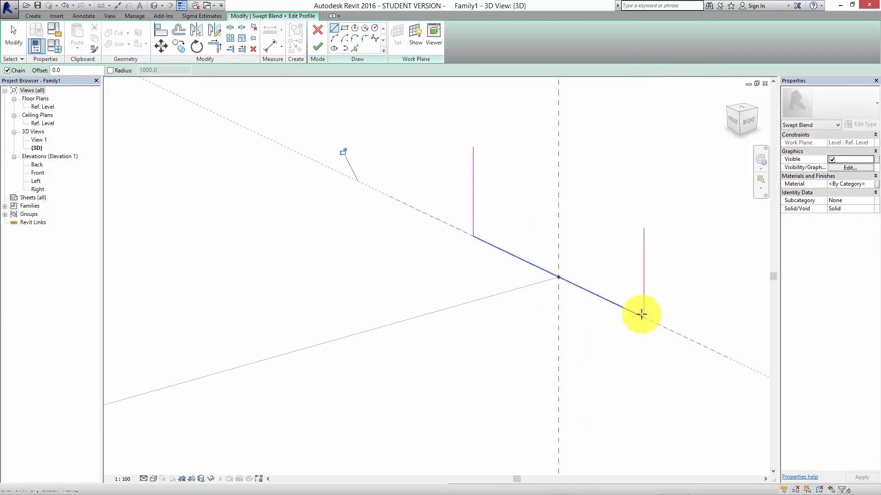
pyautogui.press('Escape')
pyautogui.press('Escape')
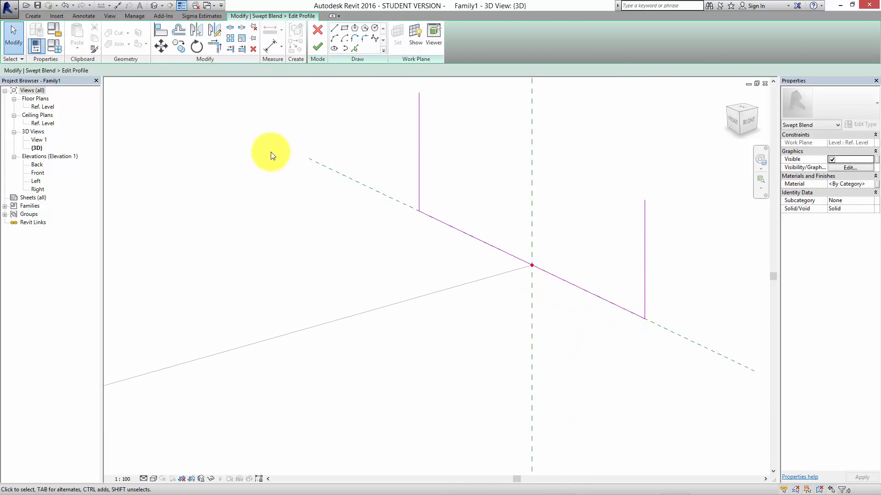
# Offset a copy of the second profile's base line 200 mm upward.
pyautogui.click(176, 30)
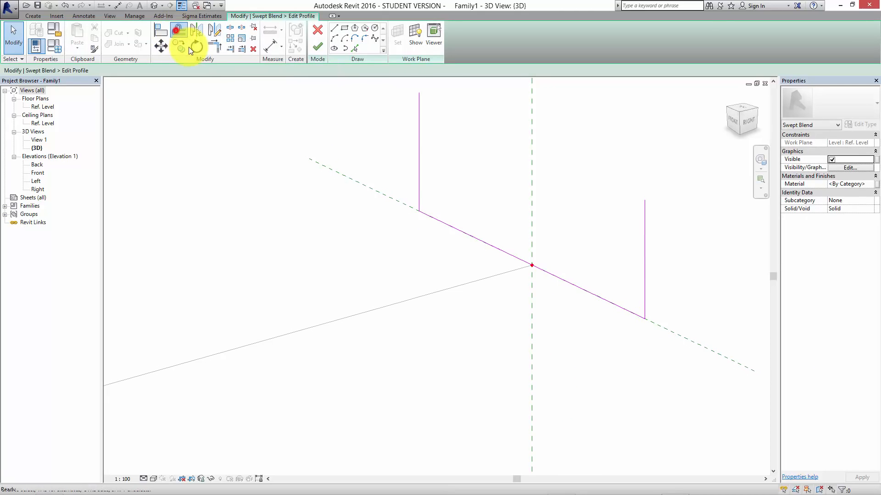
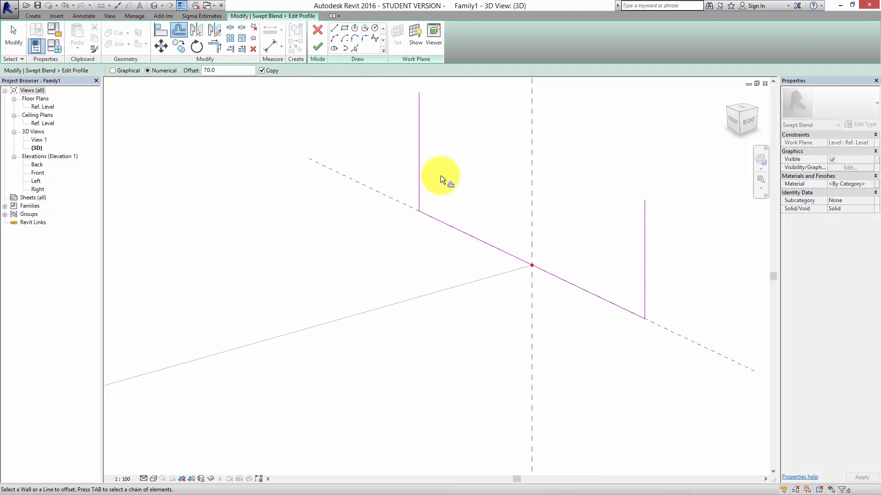
pyautogui.doubleClick(226, 71)
pyautogui.write('200')
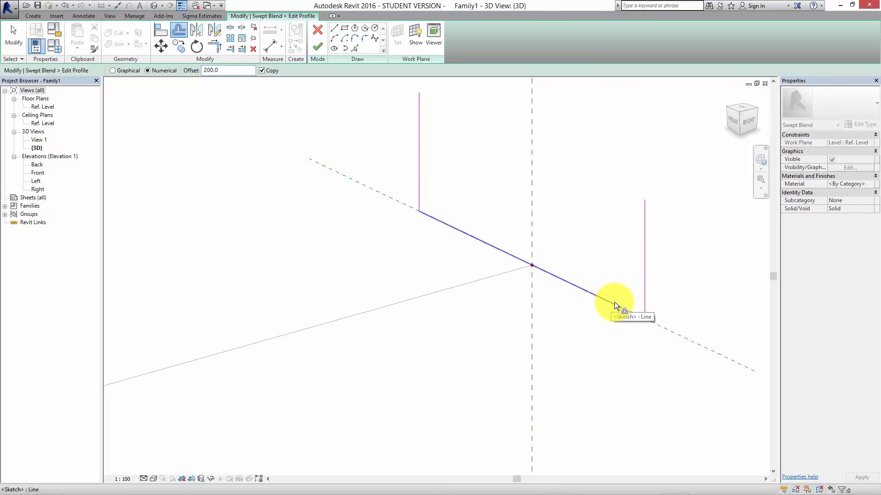
pyautogui.moveTo(615, 303); pyautogui.dragTo(564, 278, button='middle')
pyautogui.scroll(-1, 564, 390)
pyautogui.click(560, 392)
pyautogui.scroll(-1, 564, 278)
pyautogui.scroll(-1, 588, 325)
pyautogui.moveTo(589, 331); pyautogui.dragTo(604, 363, button='middle')
pyautogui.press('Escape')
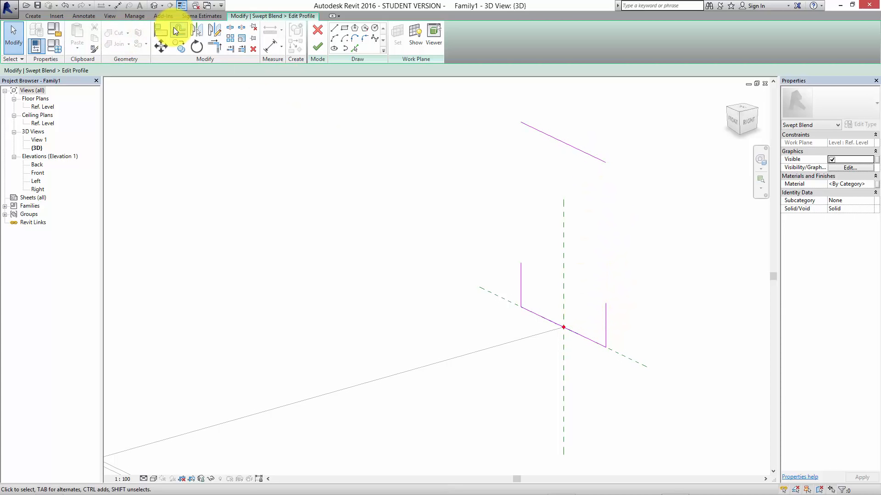
# Extend both vertical lines to corners with the upper offset line to close the rectangle, and finish the second profile.
pyautogui.scroll(-1, 358, 287)
pyautogui.scroll(-3, 385, 301)
pyautogui.scroll(2, 393, 291)
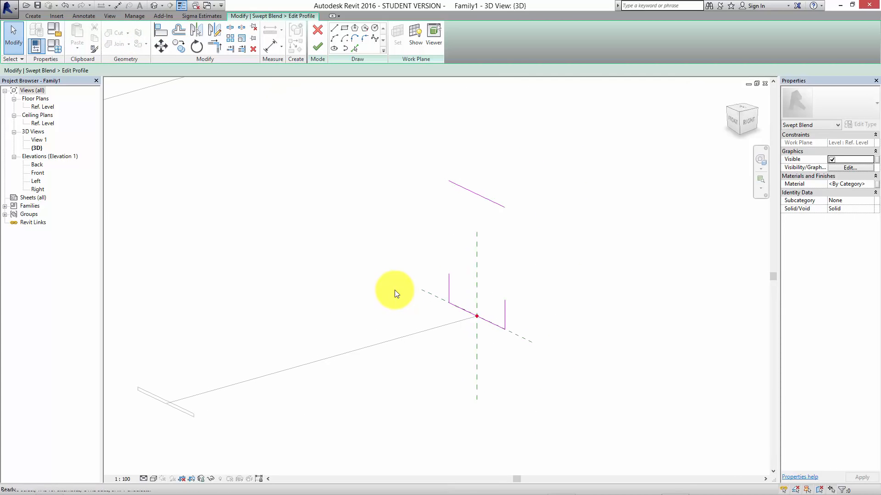
pyautogui.click(215, 46)
pyautogui.click(450, 276)
pyautogui.click(453, 184)
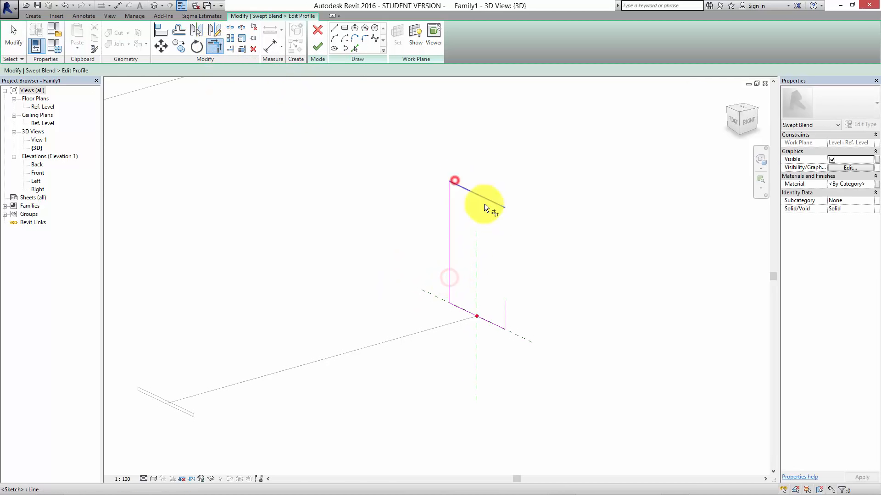
pyautogui.click(494, 202)
pyautogui.click(505, 302)
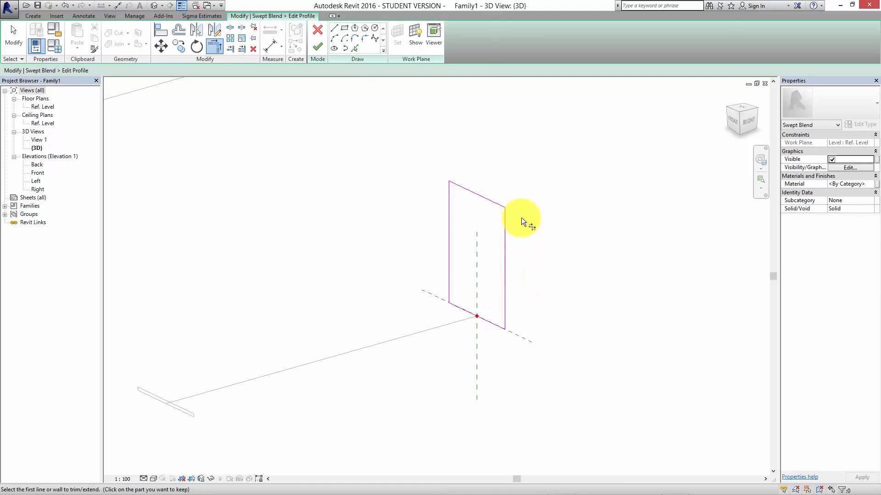
pyautogui.scroll(-3, 521, 217)
pyautogui.click(321, 49)
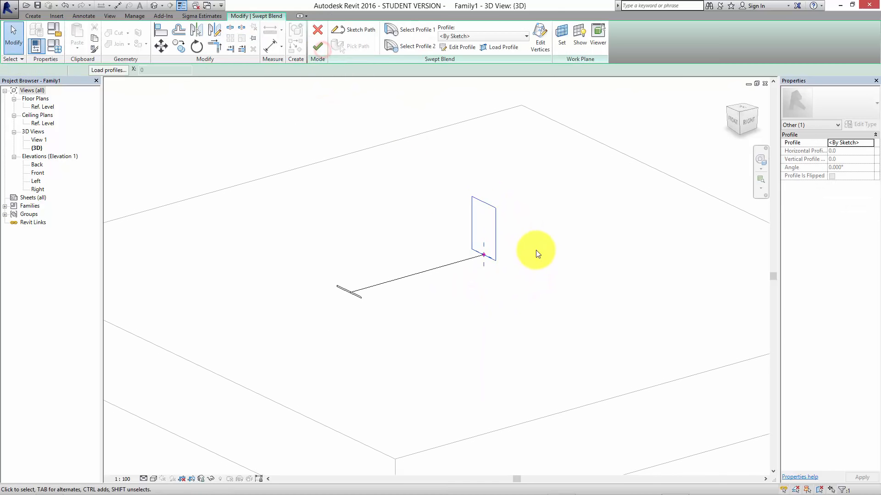
# Finish the swept blend to generate the solid tapering from the thin first profile to the rectangular second profile.
pyautogui.moveTo(412, 260)
pyautogui.mouseDown(button='middle')
pyautogui.moveTo(395, 300)
pyautogui.moveTo(440, 280)
pyautogui.mouseUp(button='middle')
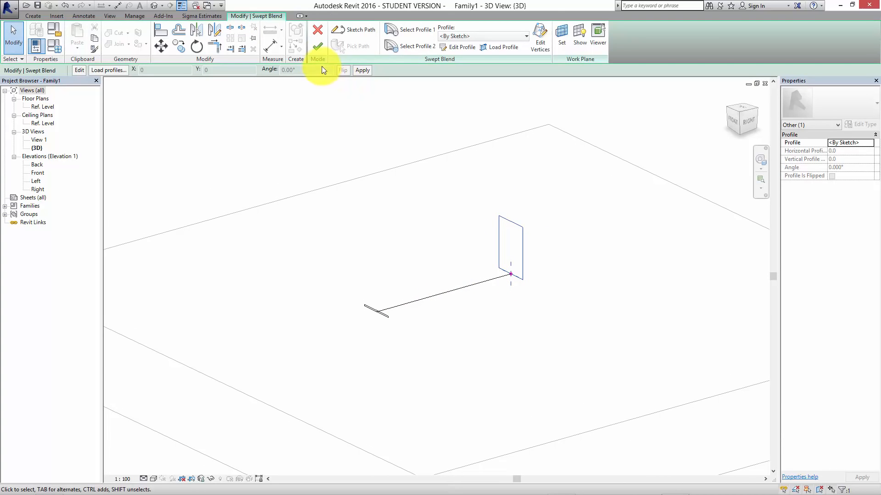
pyautogui.click(317, 46)
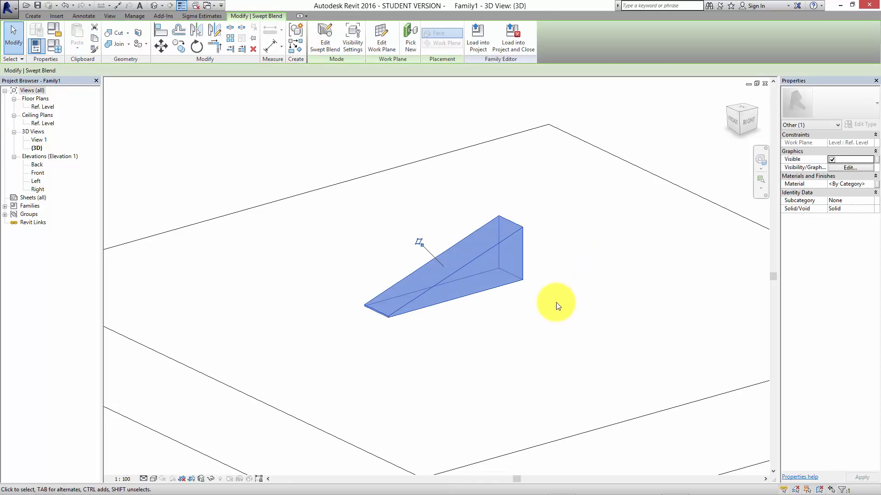
pyautogui.moveTo(558, 306); pyautogui.dragTo(545, 334, button='middle')
pyautogui.click(546, 313)
pyautogui.scroll(3, 527, 294)
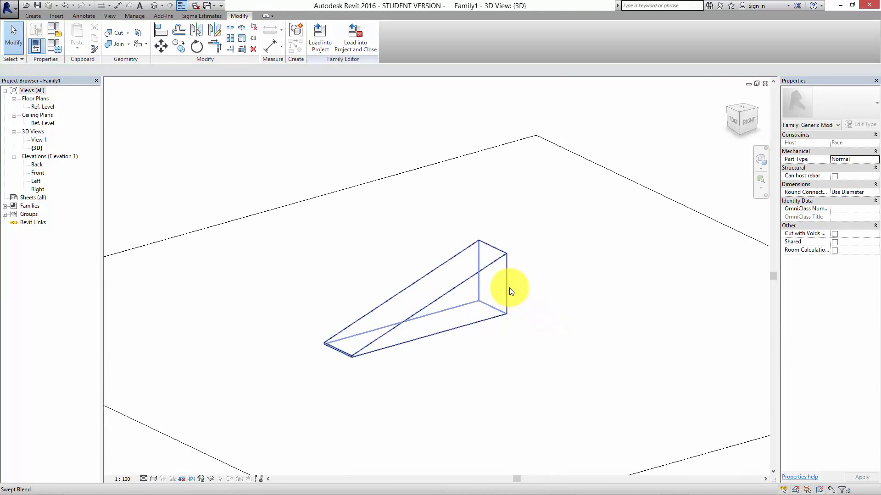
pyautogui.click(488, 255)
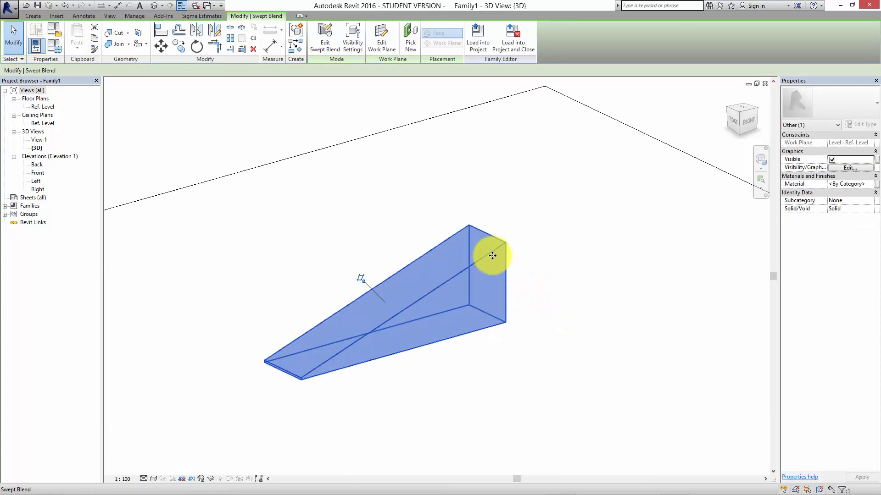
pyautogui.scroll(-5, 514, 294)
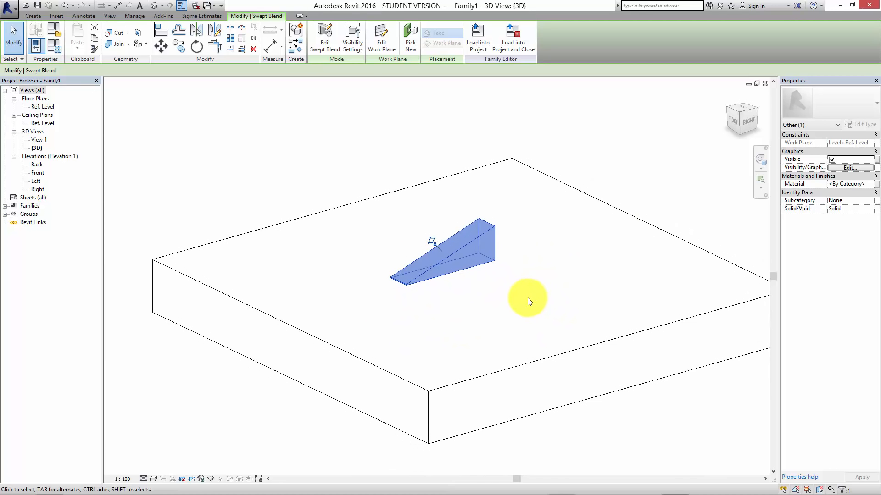
pyautogui.moveTo(484, 266); pyautogui.dragTo(487, 249, button='middle')
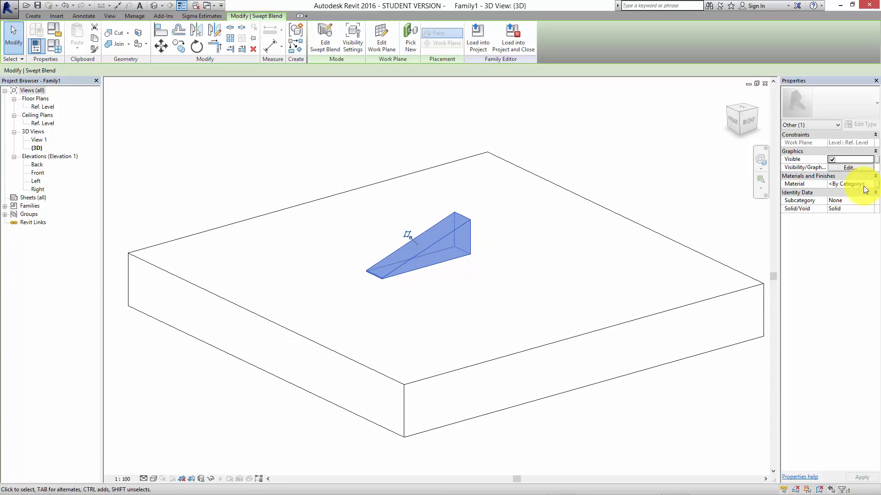
pyautogui.click(877, 185)
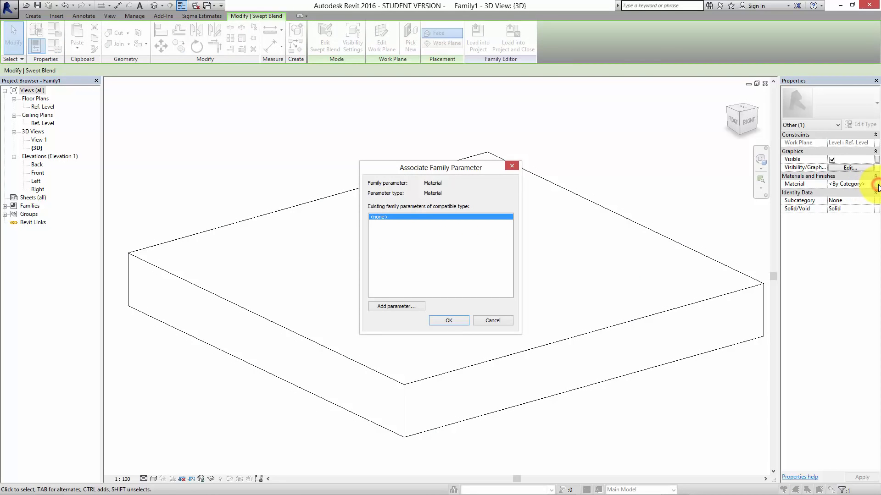
pyautogui.click(507, 164)
pyautogui.click(547, 196)
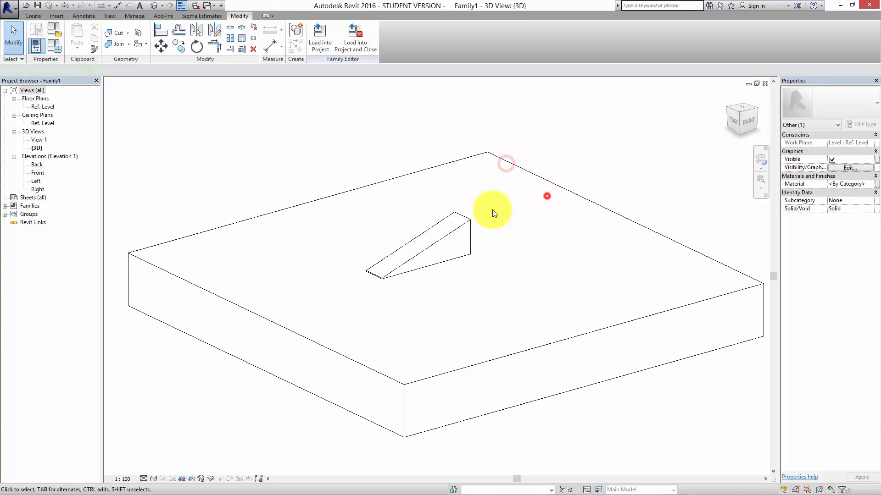
# Save the swept blend family to the Desktop as strut.
pyautogui.scroll(-1, 485, 229)
pyautogui.moveTo(472, 209)
pyautogui.mouseDown(button='middle')
pyautogui.moveTo(485, 228)
pyautogui.moveTo(464, 236)
pyautogui.mouseUp(button='middle')
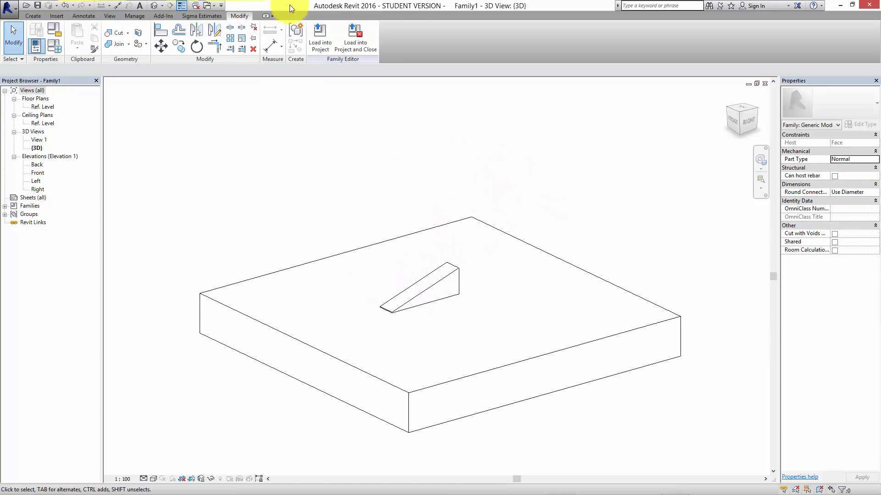
pyautogui.click(8, 8)
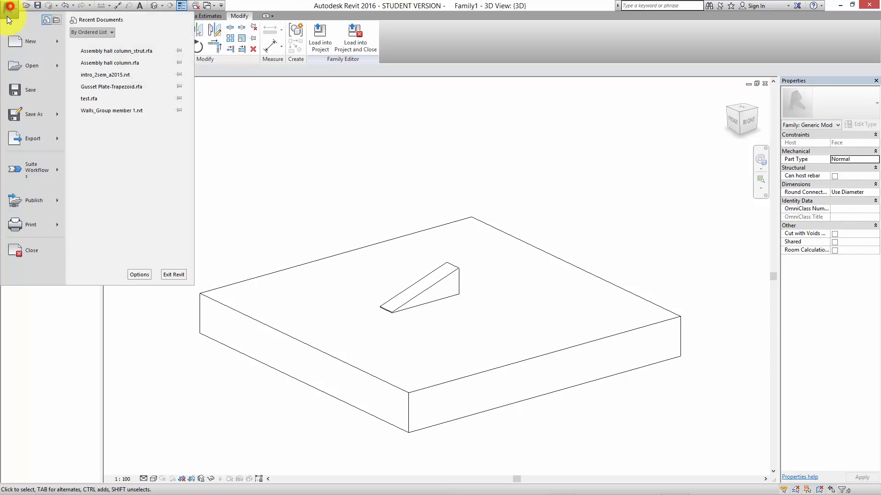
pyautogui.click(36, 109)
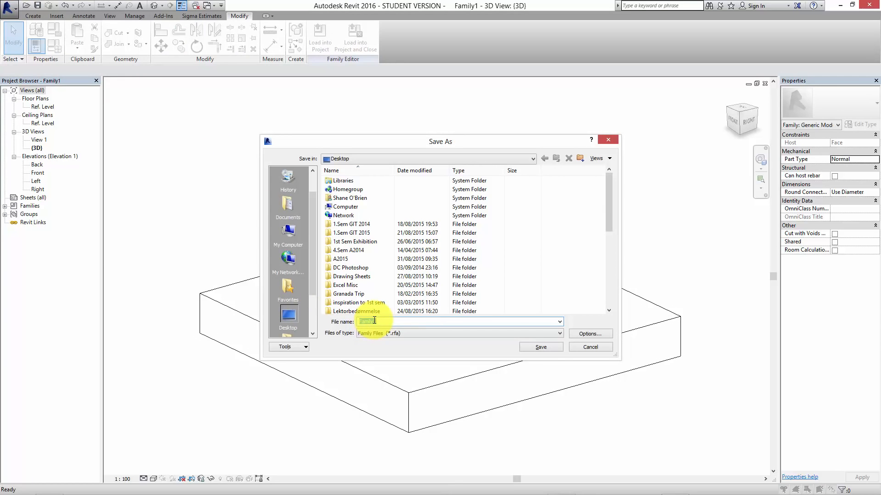
pyautogui.write('strut')
pyautogui.click(537, 346)
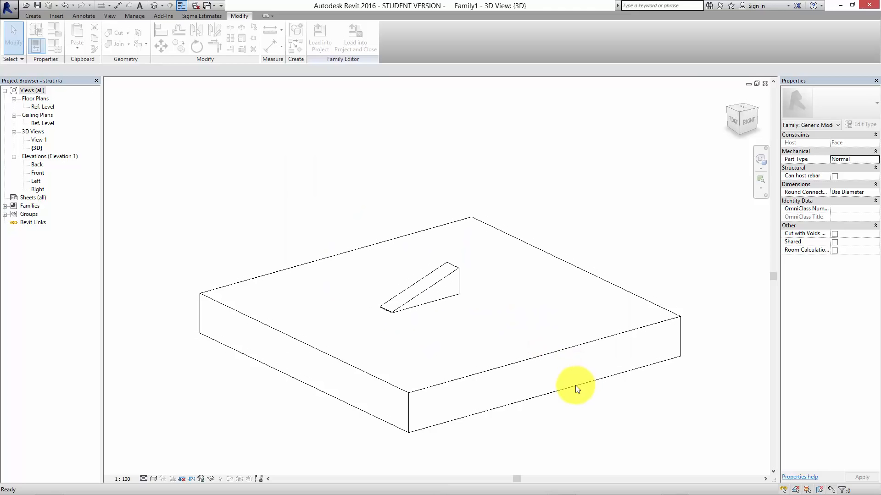
# Load the strut family into Assembly hall column_strut.rfa only, leaving out intro_2sem_a2015.rvt.
pyautogui.click(329, 37)
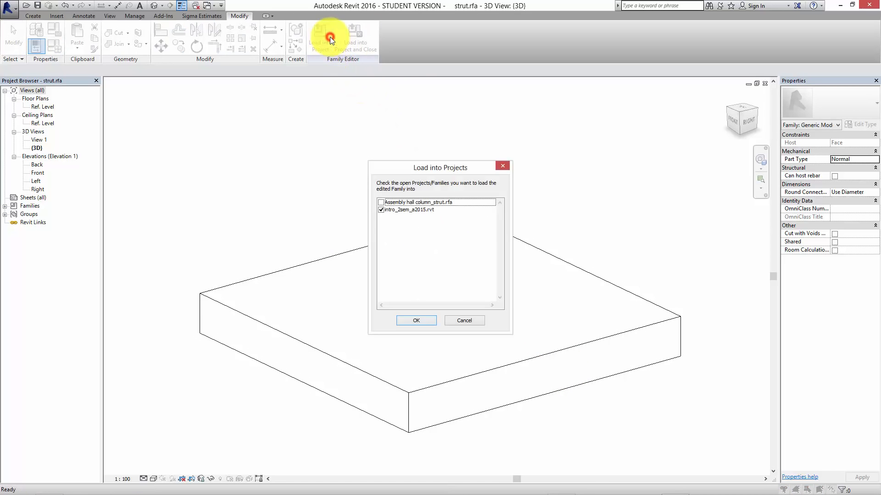
pyautogui.click(381, 202)
pyautogui.click(381, 210)
pyautogui.click(424, 320)
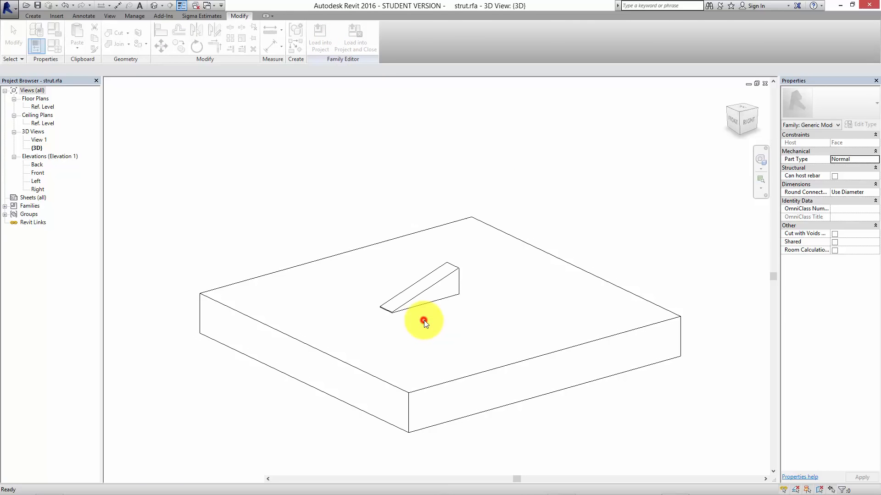
# Place one strut instance on the upper part of the column's right face and end the placement.
pyautogui.keyDown('shift'); pyautogui.moveTo(464, 256); pyautogui.dragTo(428, 236, button='middle'); pyautogui.keyUp('shift')
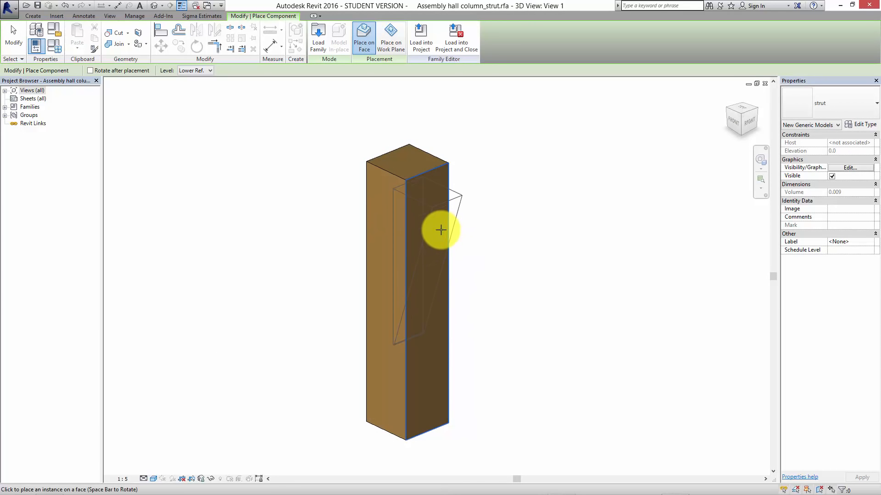
pyautogui.scroll(3, 447, 231)
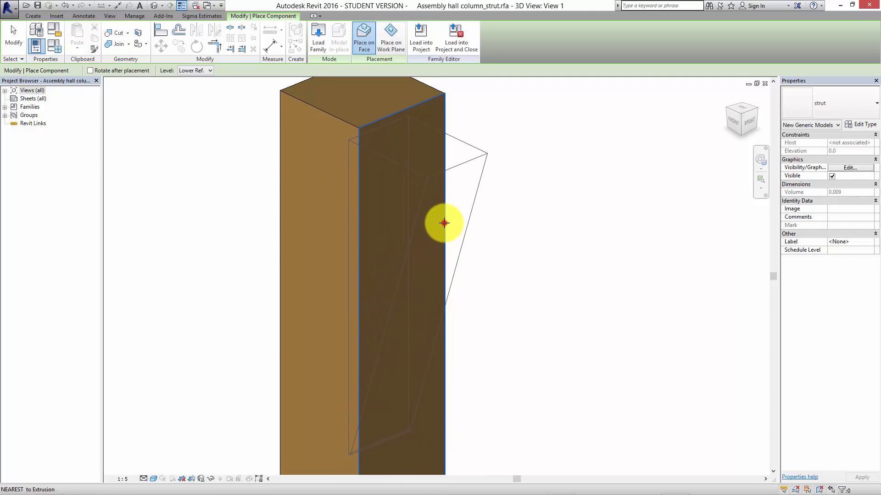
pyautogui.scroll(-3, 444, 223)
pyautogui.click(439, 226)
pyautogui.press('Escape')
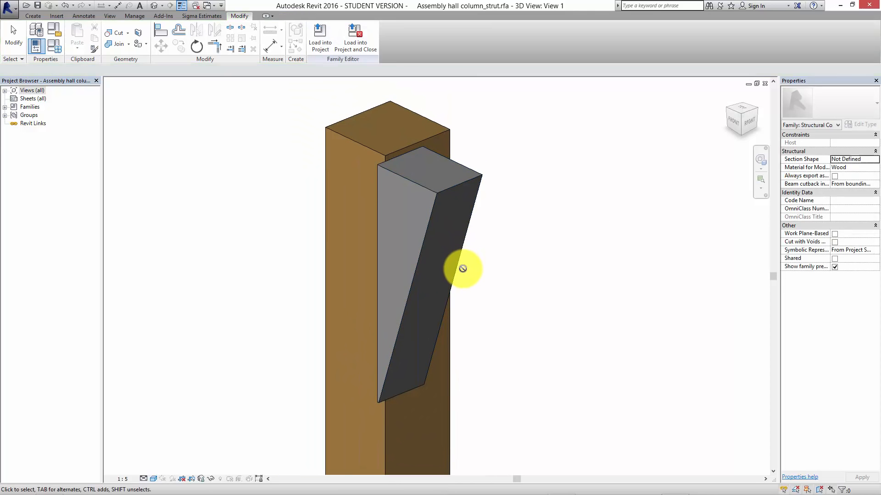
pyautogui.scroll(-2, 462, 268)
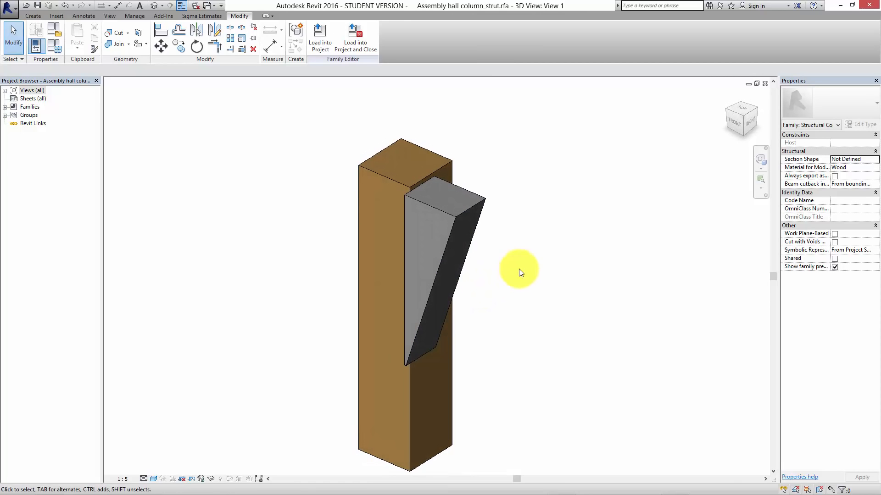
# Try to align the column's top face to the strut's top face, using the strut as the reference.
pyautogui.click(486, 204)
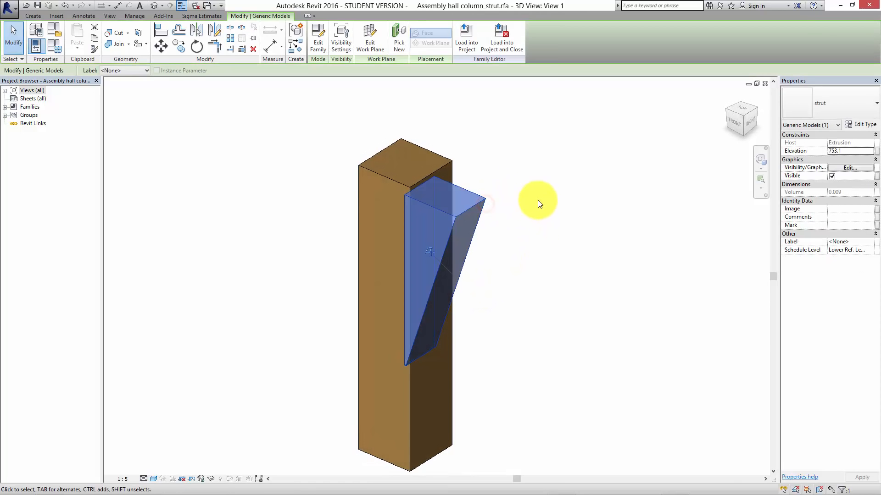
pyautogui.click(164, 28)
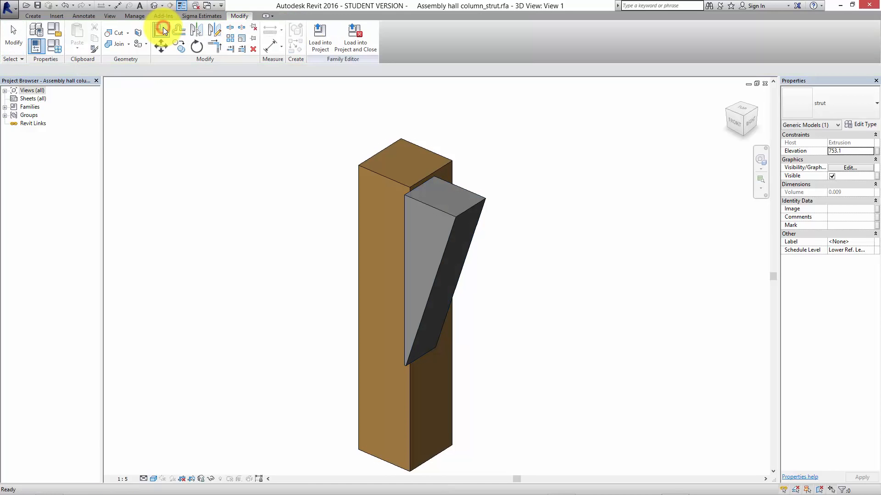
pyautogui.click(476, 191)
pyautogui.click(436, 154)
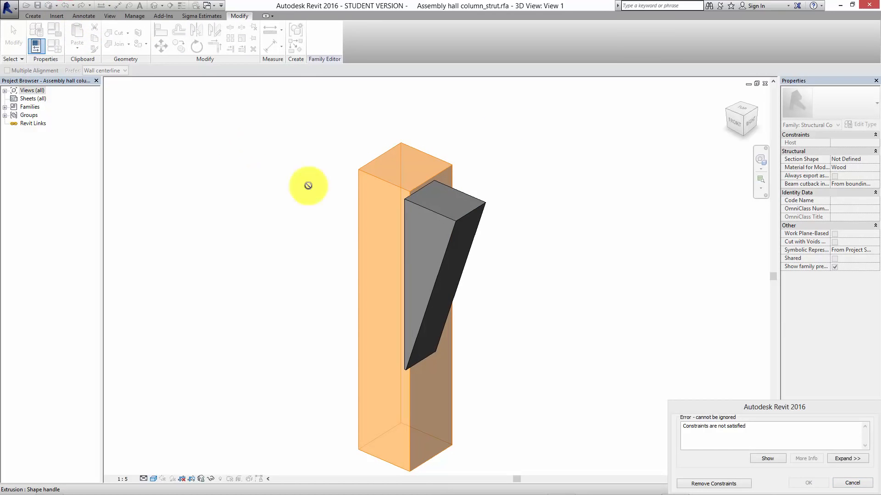
pyautogui.click(853, 483)
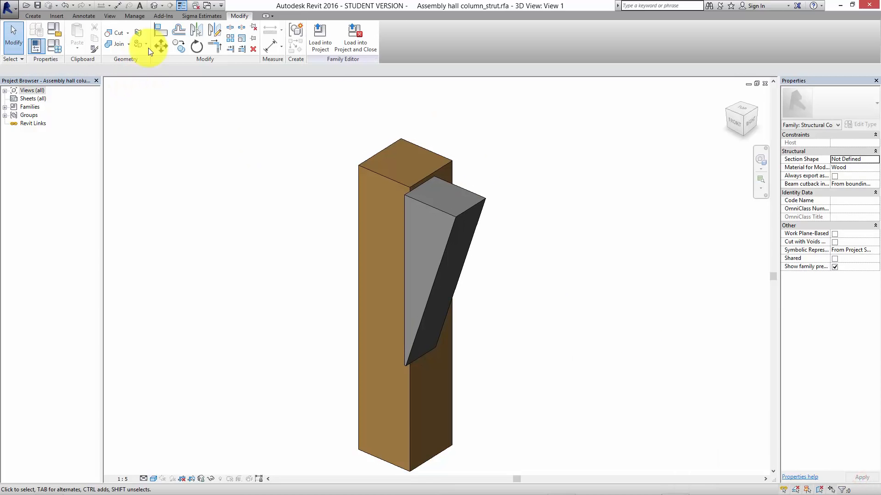
pyautogui.click(168, 33)
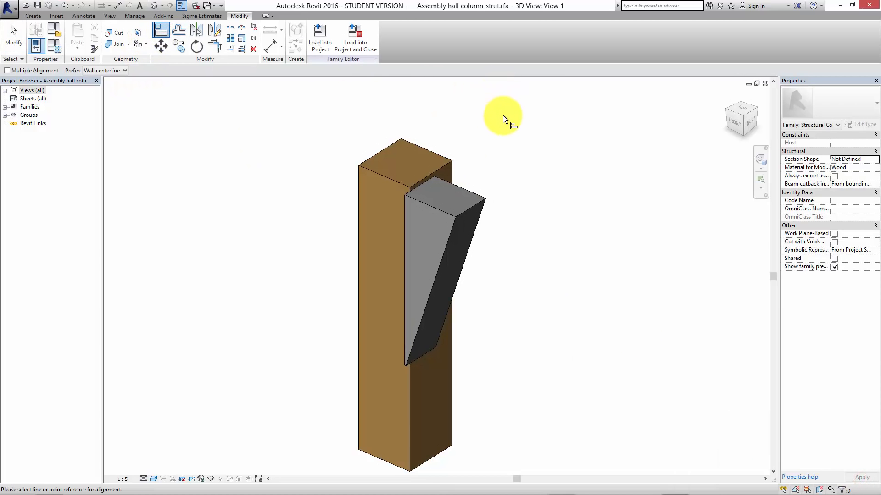
pyautogui.scroll(1, 520, 123)
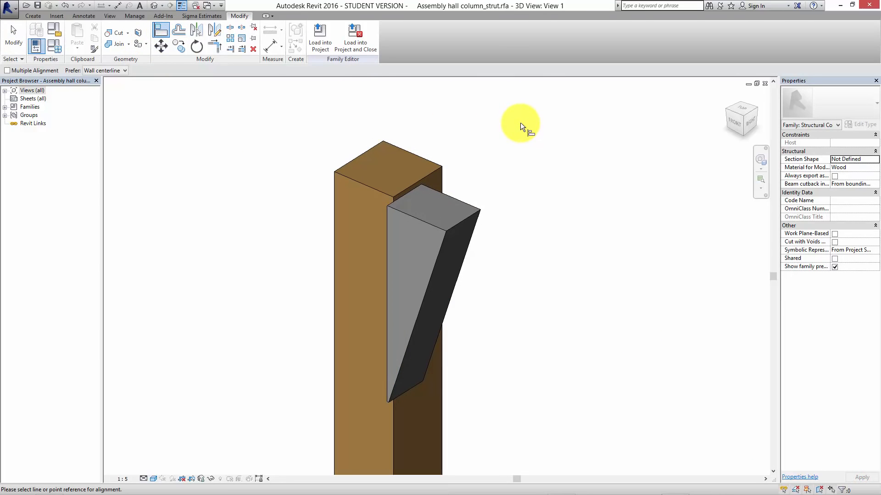
pyautogui.click(461, 200)
pyautogui.click(427, 160)
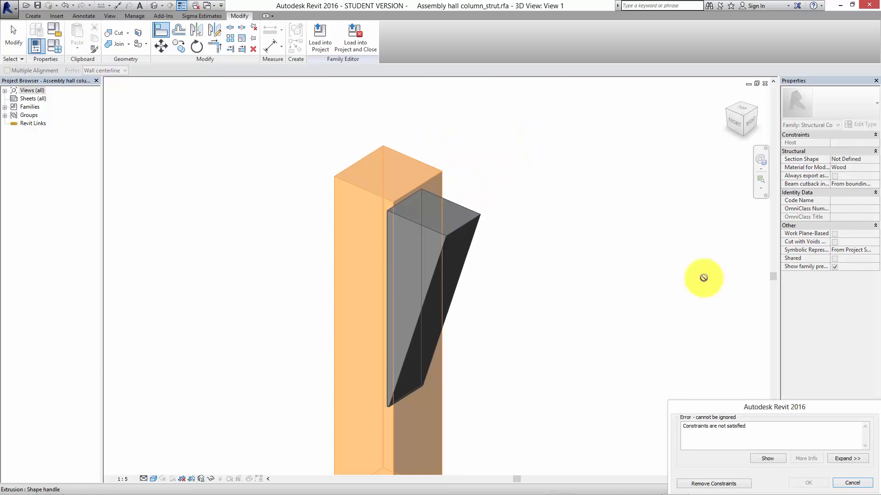
pyautogui.press('Escape')
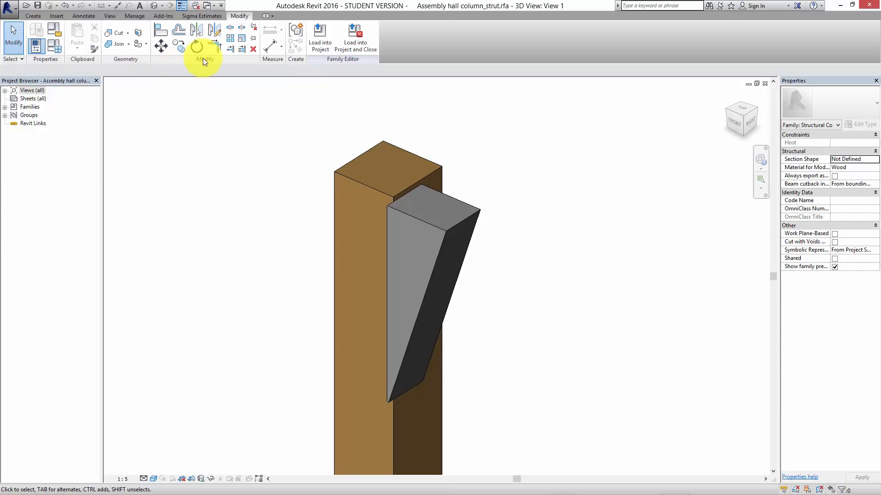
# Align the strut's top face to the column's top face and lock the alignment.
pyautogui.click(166, 31)
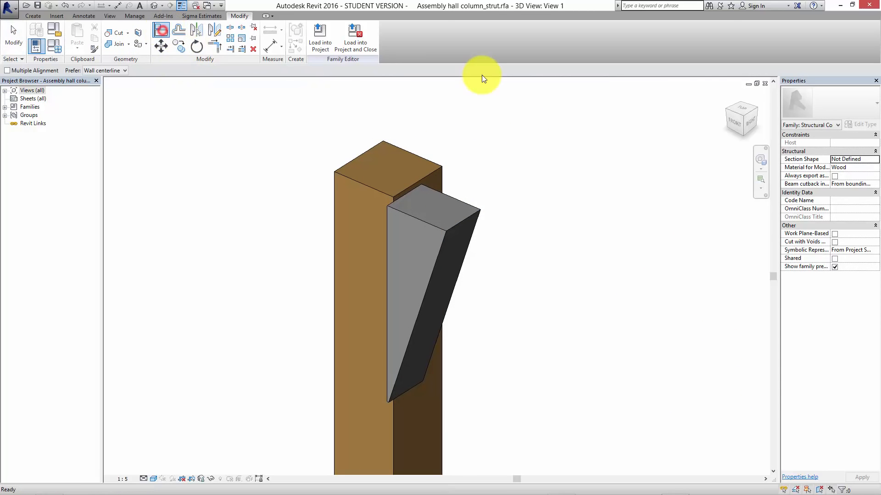
pyautogui.click(417, 159)
pyautogui.click(456, 199)
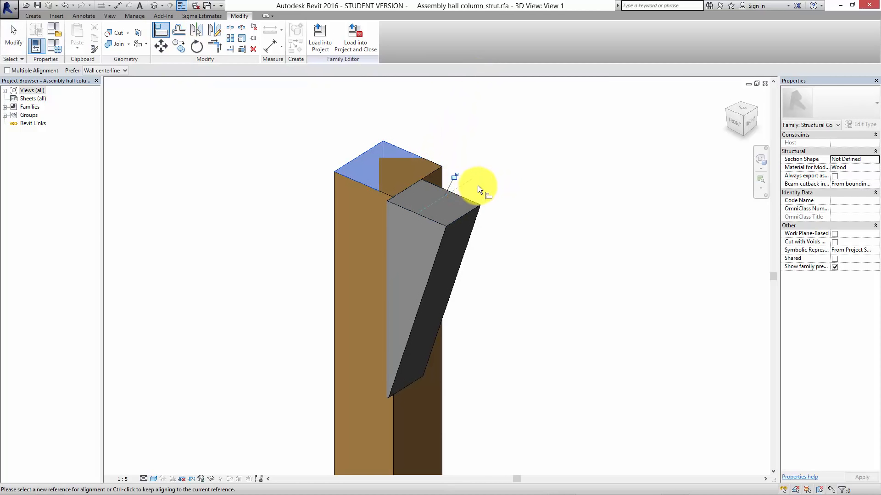
pyautogui.click(454, 178)
pyautogui.moveTo(493, 178); pyautogui.dragTo(422, 246, button='middle')
pyautogui.press('Escape')
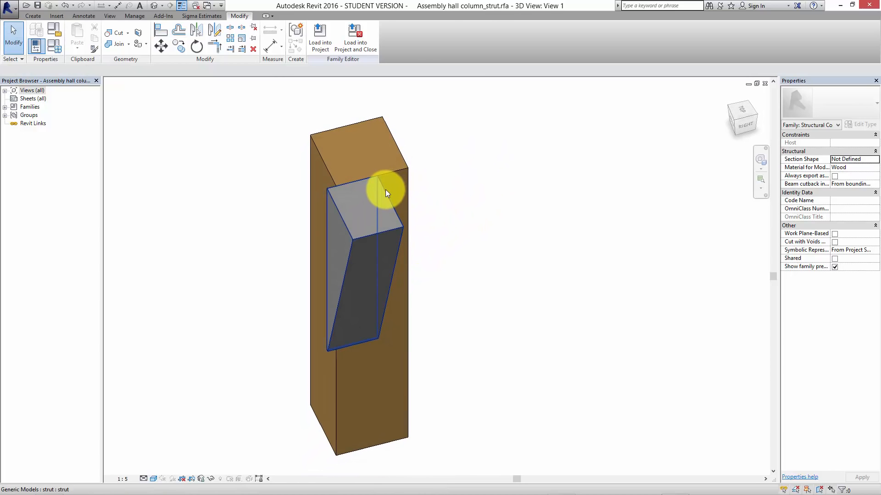
# Try to move the strut a short distance with the Move tool.
pyautogui.click(386, 189)
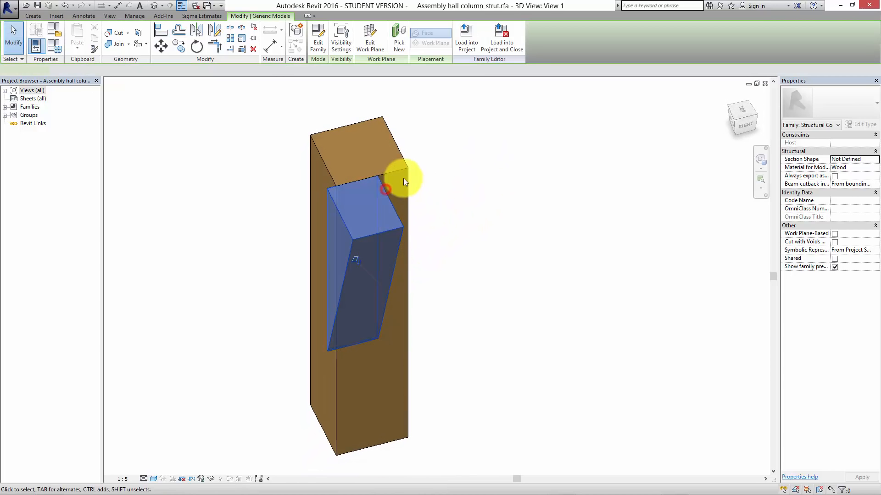
pyautogui.click(165, 48)
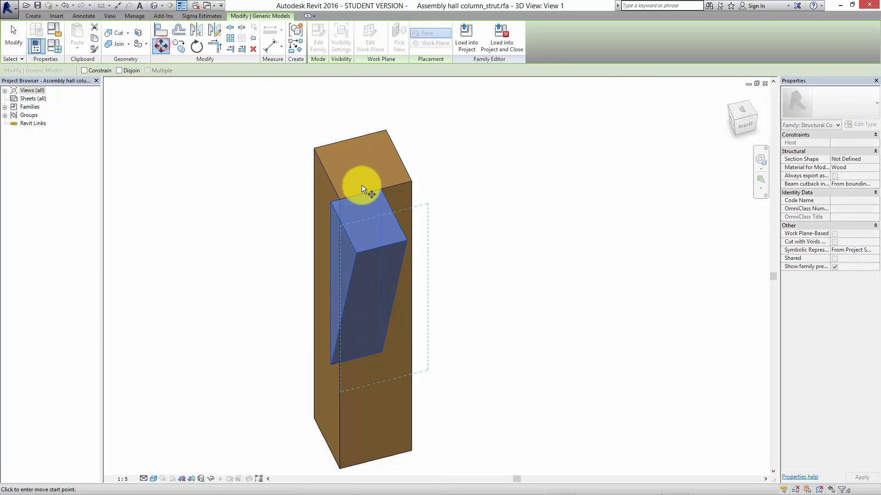
pyautogui.click(371, 220)
pyautogui.click(367, 227)
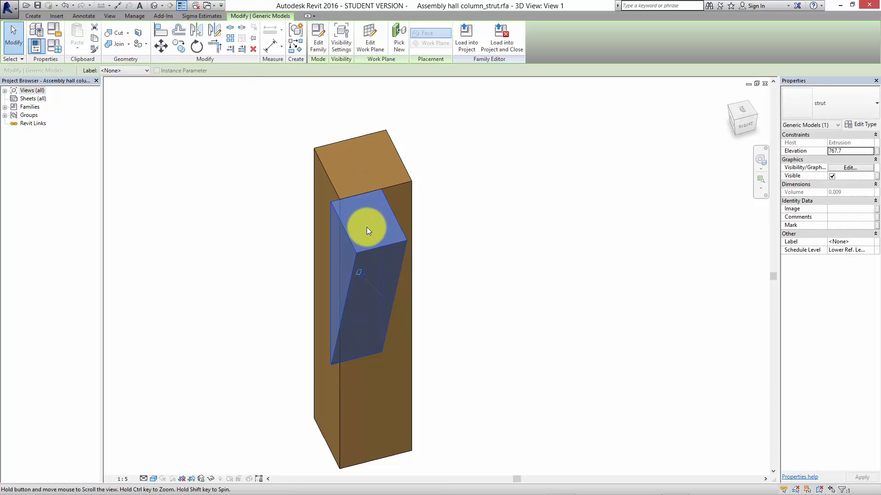
# Align the strut's side face flush with the column's front face.
pyautogui.click(162, 31)
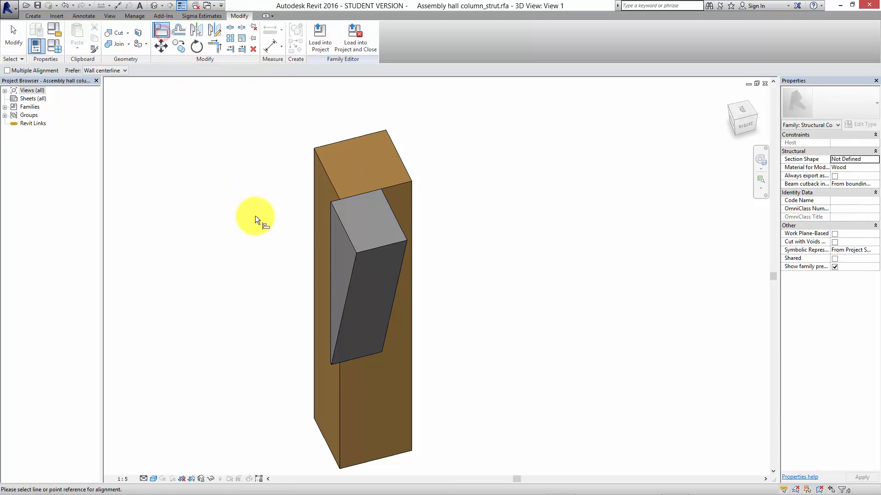
pyautogui.click(315, 228)
pyautogui.click(351, 247)
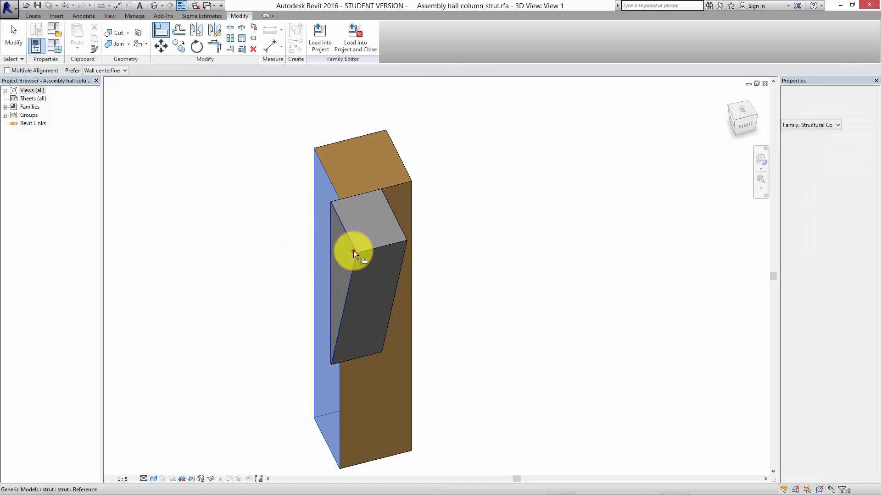
pyautogui.scroll(3, 386, 231)
pyautogui.press('Escape')
pyautogui.press('Escape')
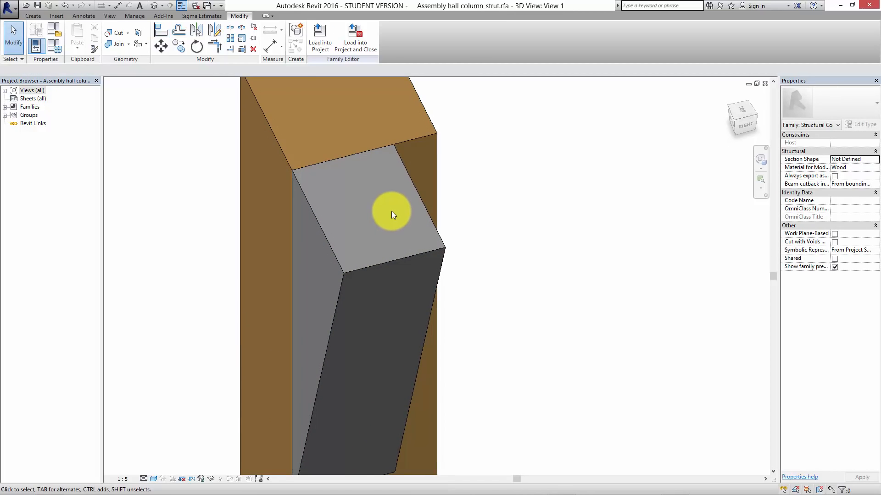
# Move the strut 30 mm horizontally across the column face, inward from the column edge it is flush with.
pyautogui.scroll(-2, 450, 157)
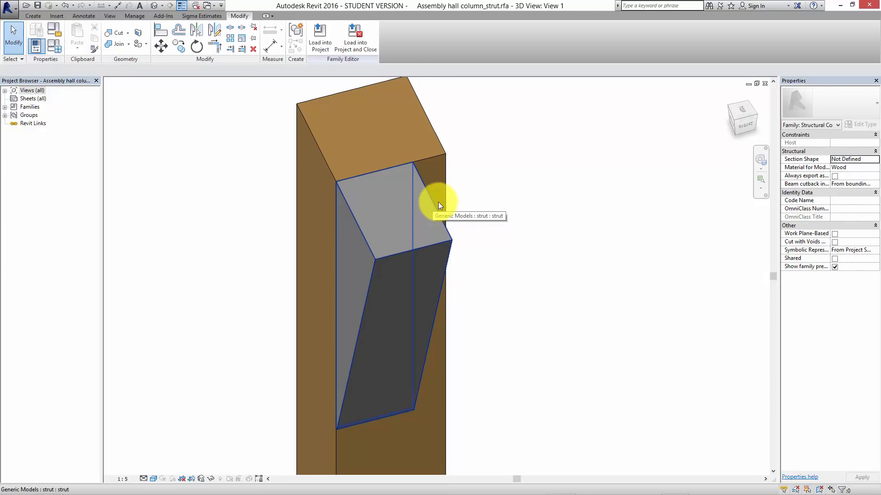
pyautogui.moveTo(436, 198); pyautogui.dragTo(450, 223, button='middle')
pyautogui.scroll(2, 457, 188)
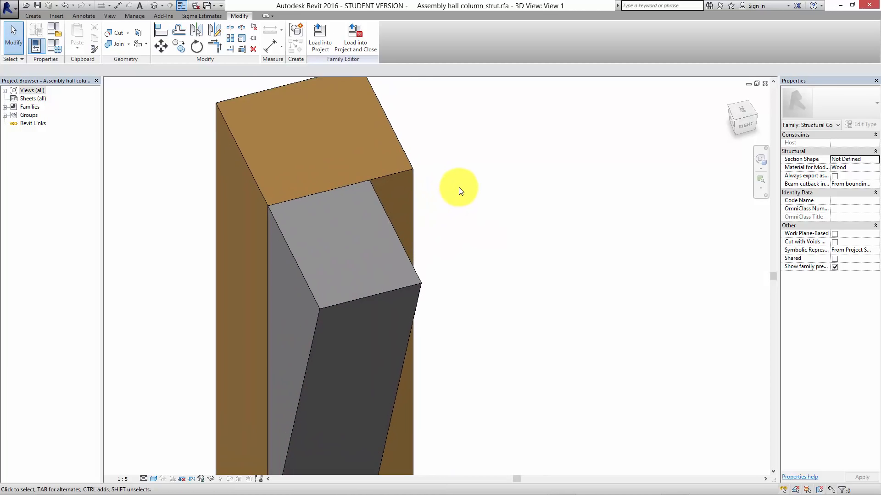
pyautogui.moveTo(456, 189); pyautogui.dragTo(494, 152, button='middle')
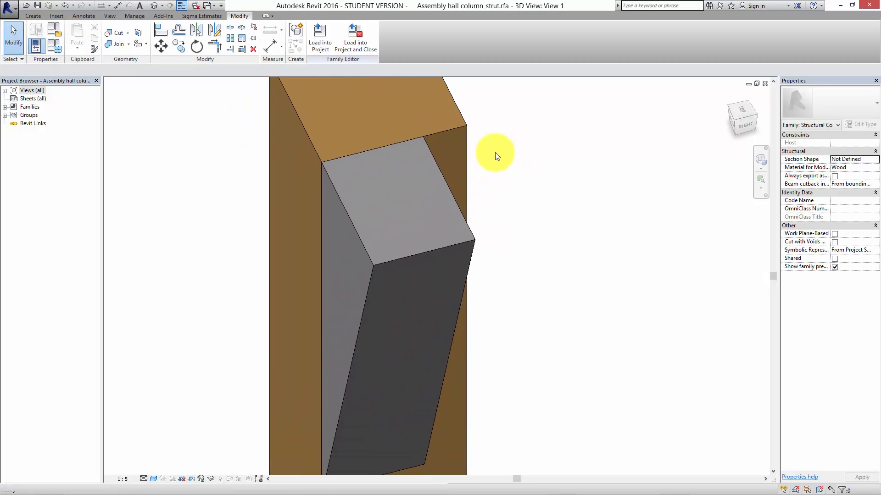
pyautogui.click(475, 240)
pyautogui.click(161, 46)
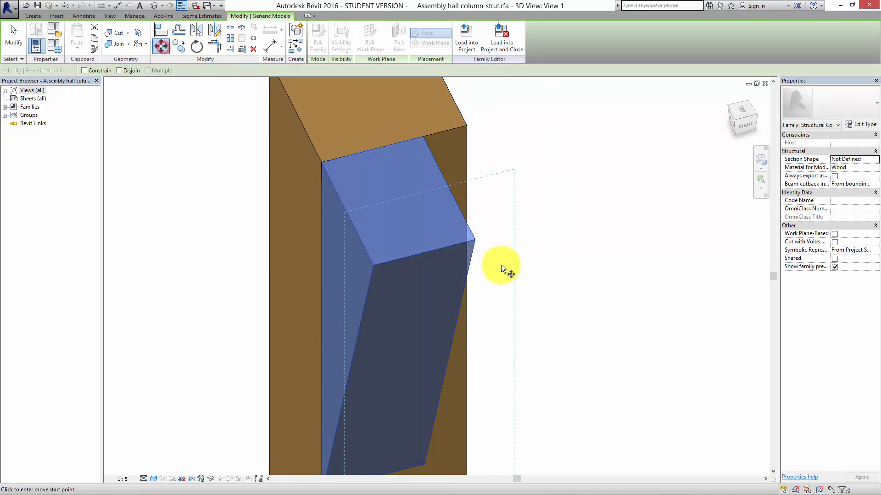
pyautogui.moveTo(458, 208); pyautogui.dragTo(371, 215, button='middle')
pyautogui.scroll(-3, 458, 202)
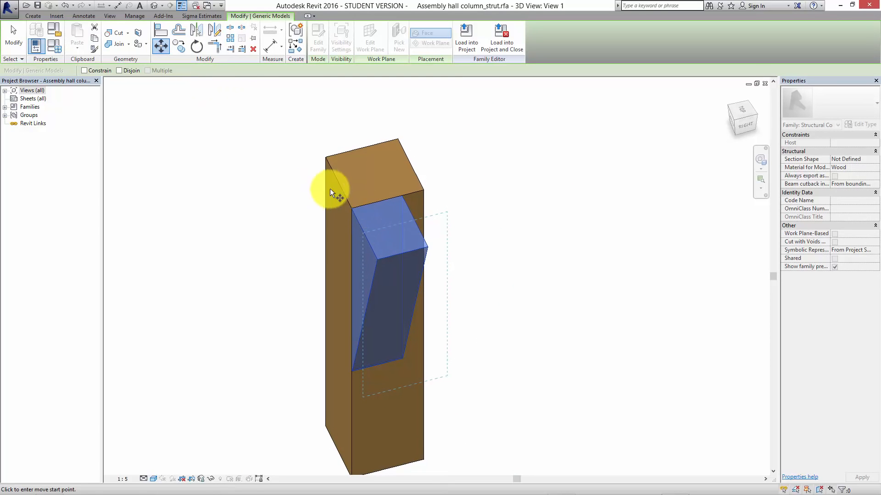
pyautogui.click(352, 207)
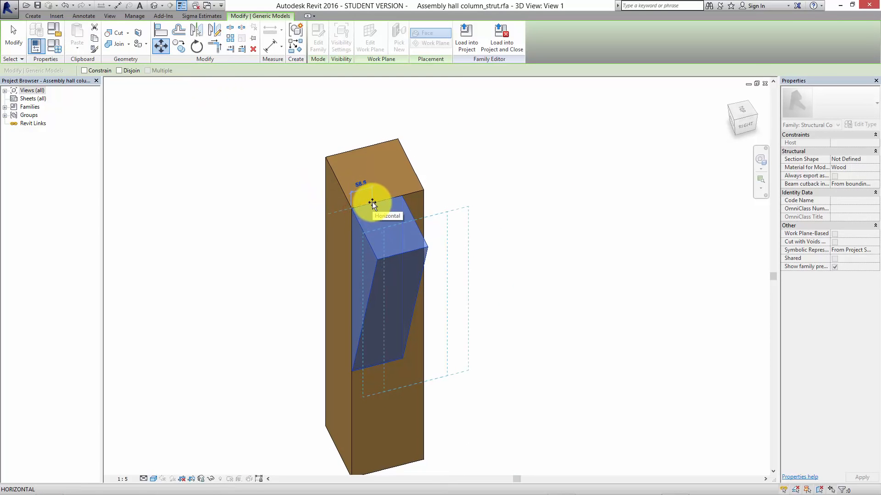
pyautogui.write('30')
pyautogui.press('Return')
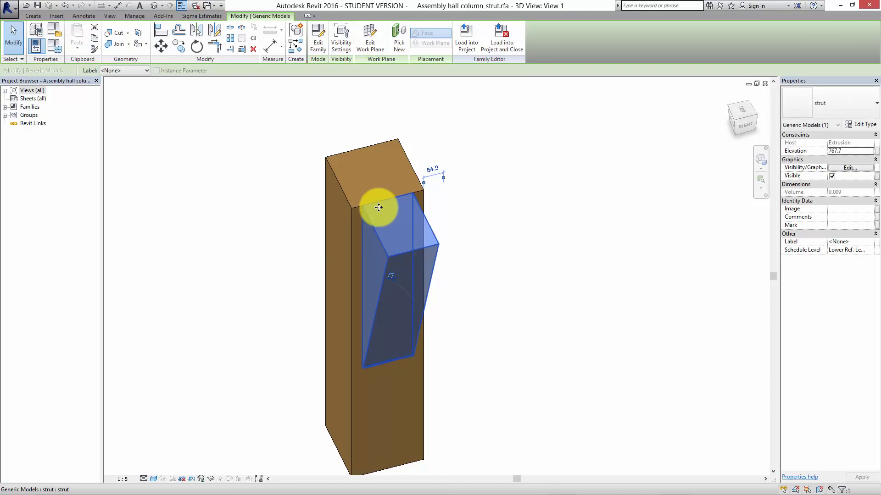
pyautogui.click(478, 260)
# Place a second strut instance on the column's opposite face, rotated upright with its wide end at the top.
pyautogui.keyDown('shift'); pyautogui.moveTo(478, 260); pyautogui.dragTo(454, 309, button='middle'); pyautogui.keyUp('shift')
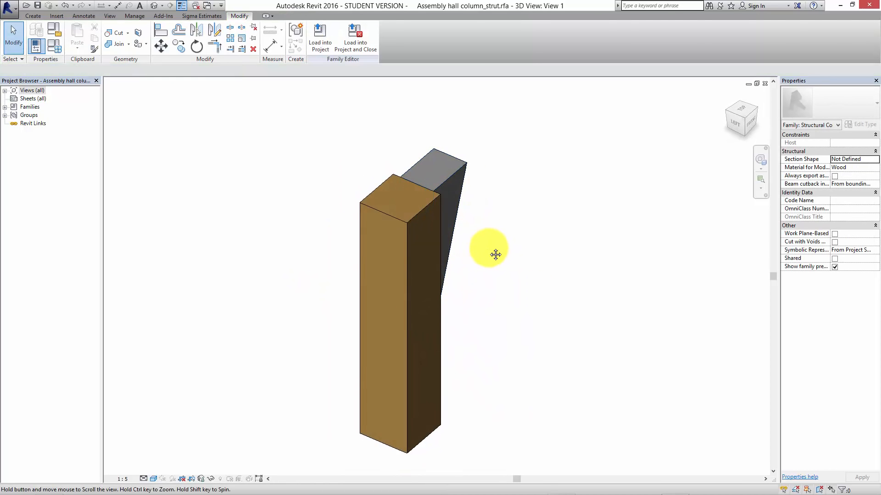
pyautogui.moveTo(495, 253); pyautogui.dragTo(495, 250, button='middle')
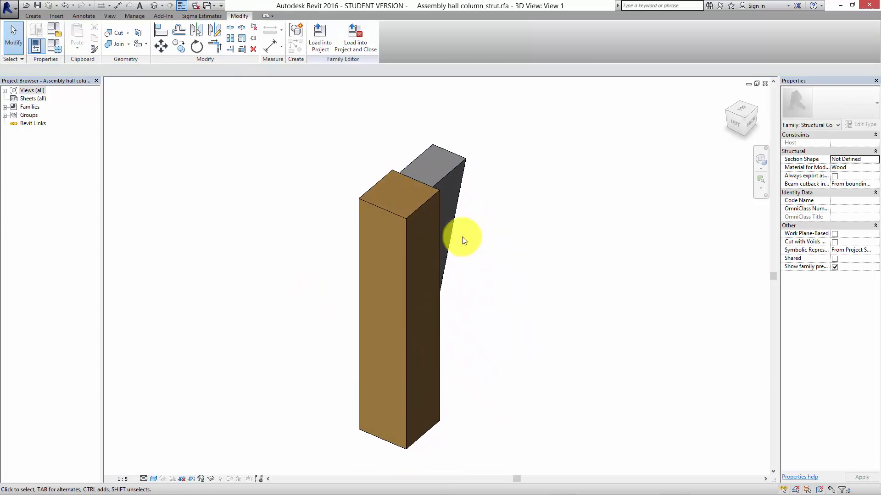
pyautogui.click(4, 107)
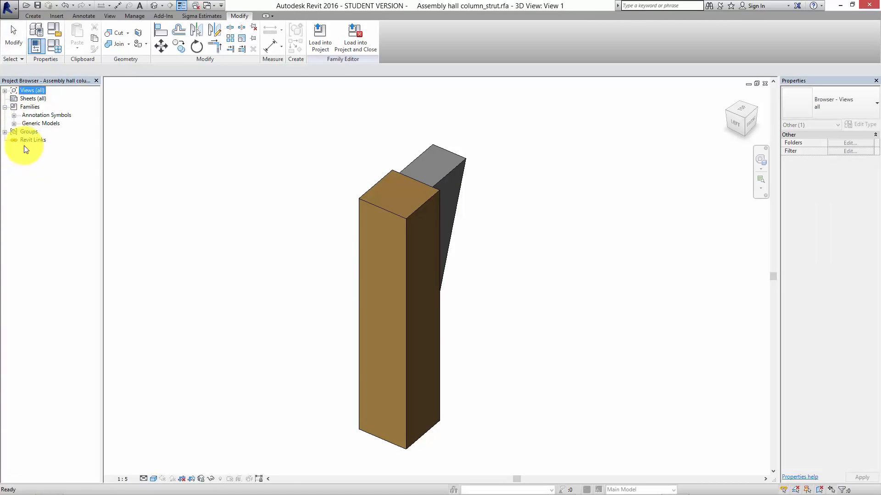
pyautogui.click(14, 122)
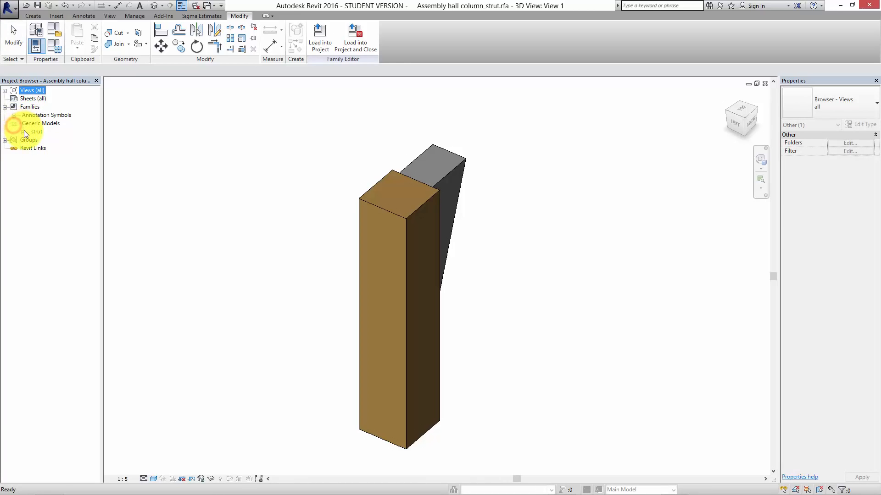
pyautogui.click(24, 131)
pyautogui.click(43, 139)
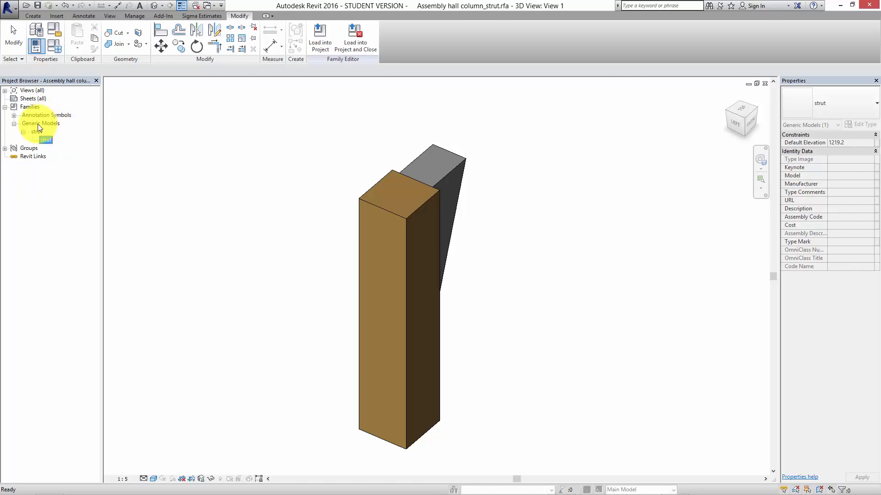
pyautogui.moveTo(43, 143); pyautogui.dragTo(375, 281)
pyautogui.press('space')
pyautogui.press('space')
pyautogui.press('space')
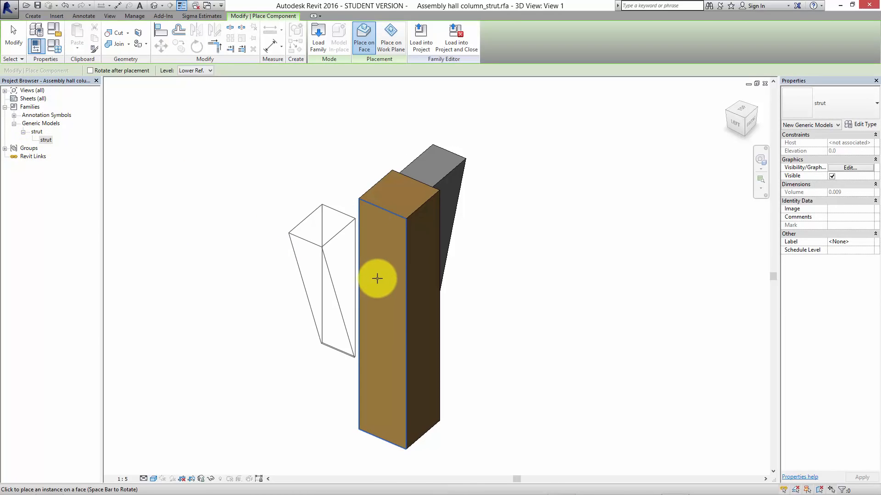
pyautogui.click(384, 276)
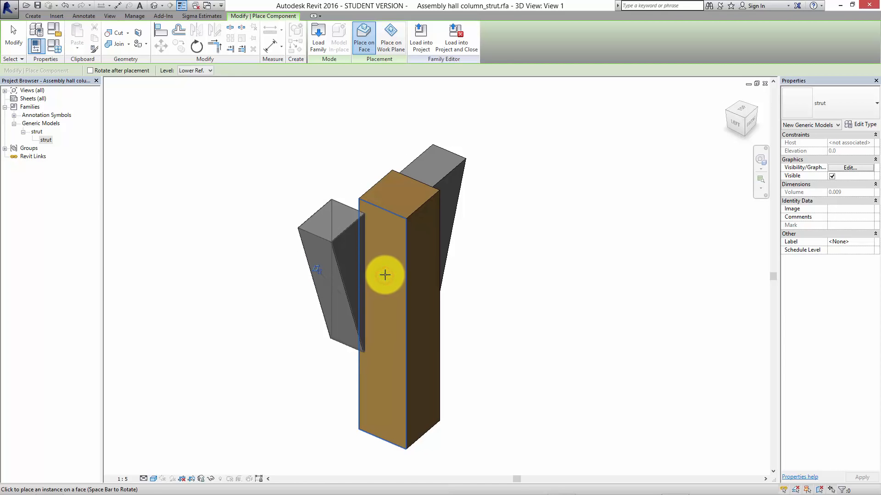
pyautogui.press('Escape')
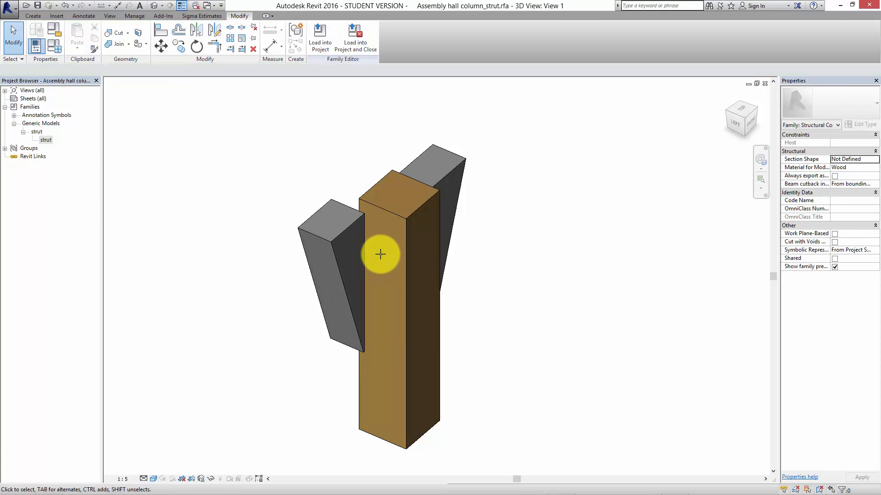
# Try to align the column's top face to the second strut's top face, using the new strut as the reference.
pyautogui.click(342, 233)
pyautogui.click(158, 28)
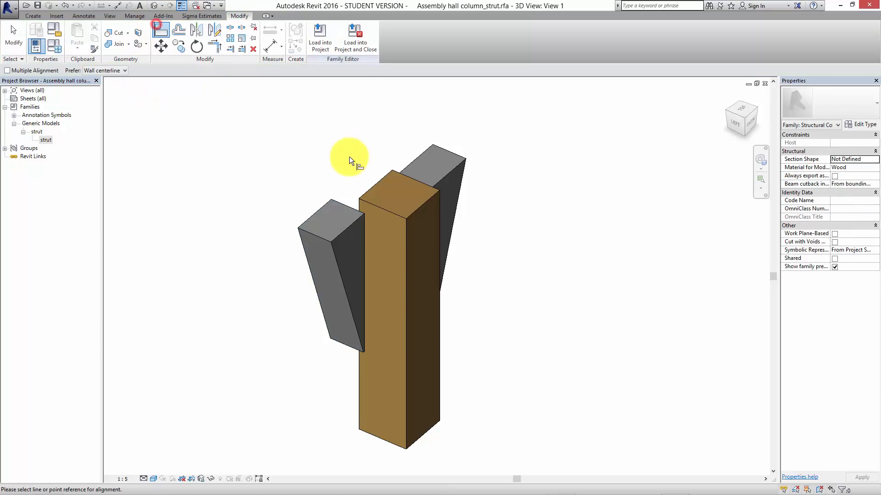
pyautogui.click(338, 203)
pyautogui.click(367, 192)
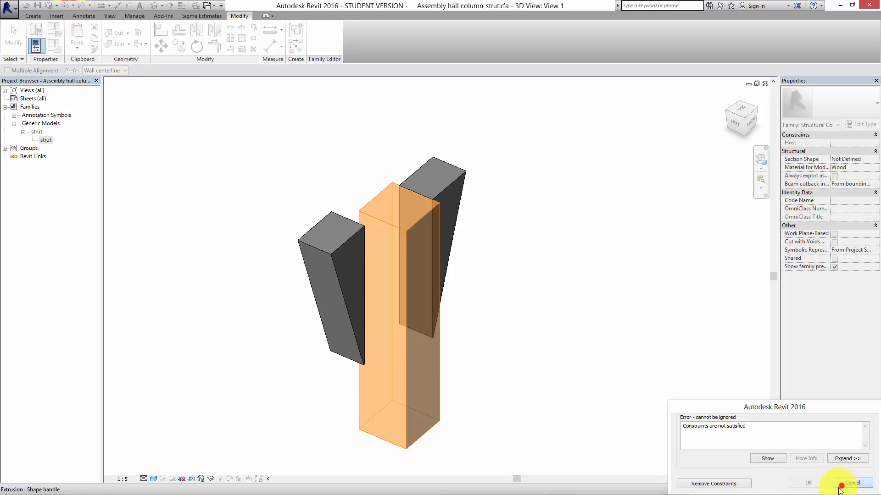
pyautogui.click(851, 483)
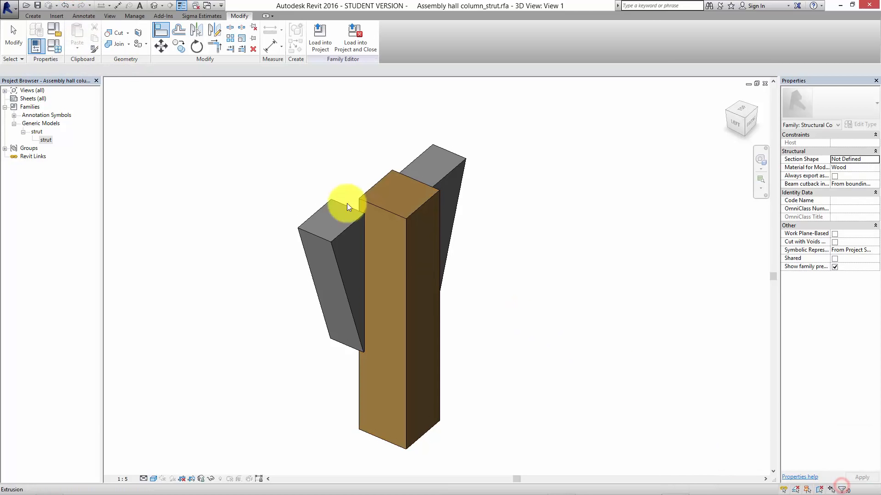
pyautogui.click(320, 241)
pyautogui.click(163, 32)
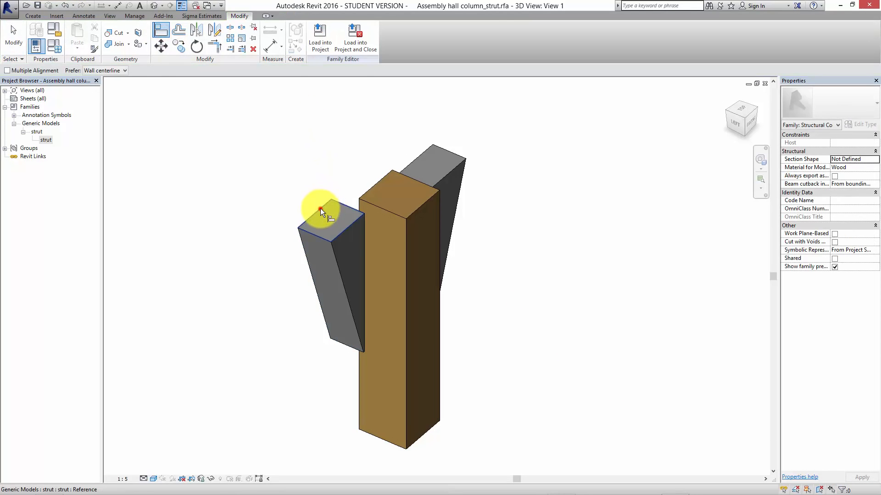
pyautogui.click(320, 208)
pyautogui.click(370, 191)
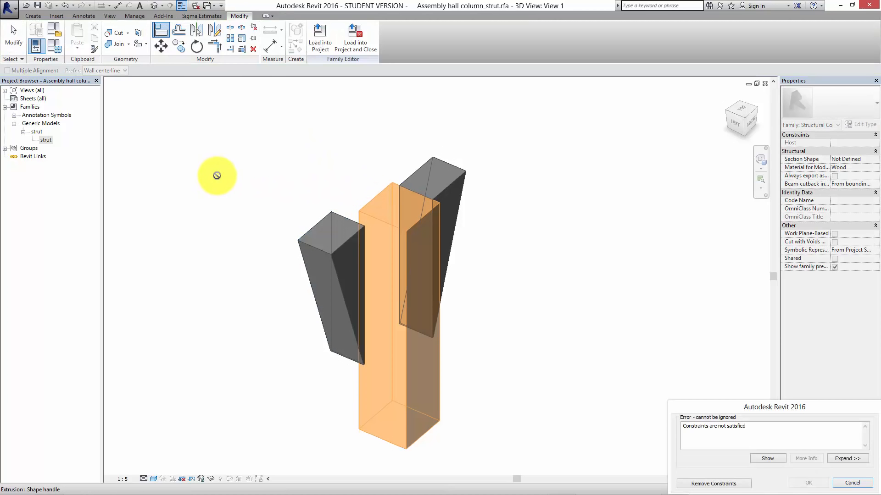
pyautogui.press('Escape')
pyautogui.press('Escape')
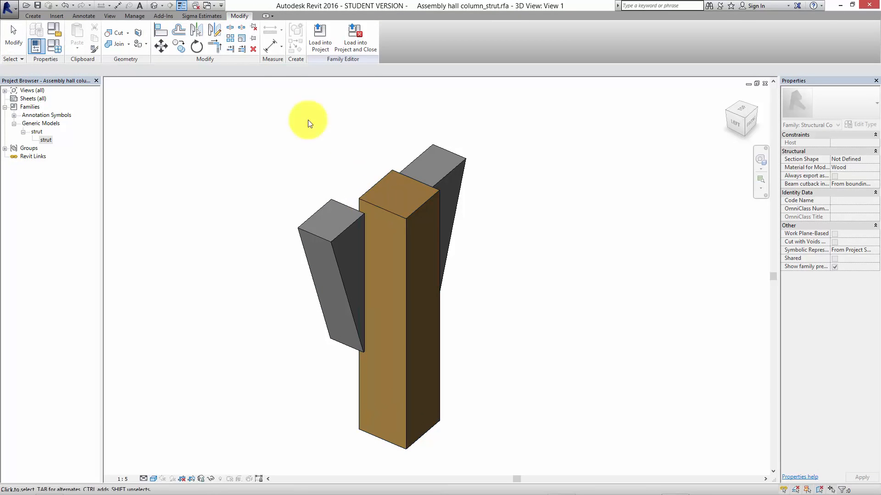
# Align the top of the near strut with the top of the timber column.
pyautogui.click(160, 32)
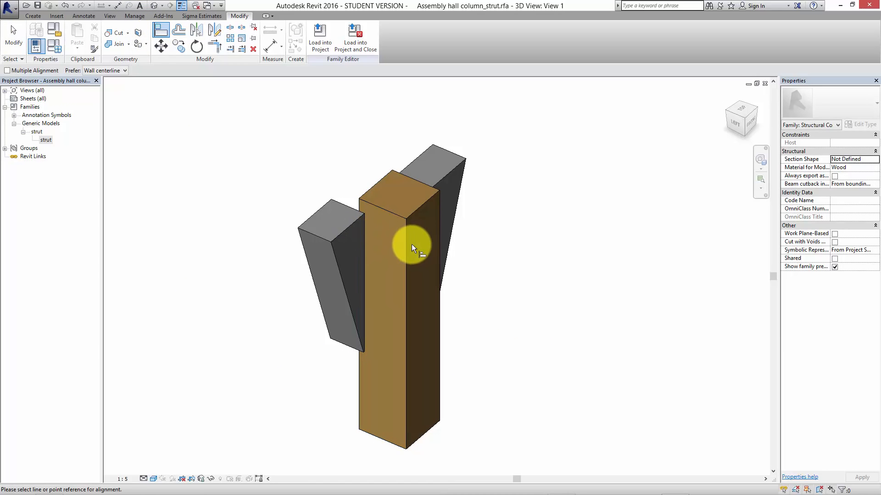
pyautogui.click(384, 208)
pyautogui.click(350, 209)
pyautogui.scroll(2, 359, 220)
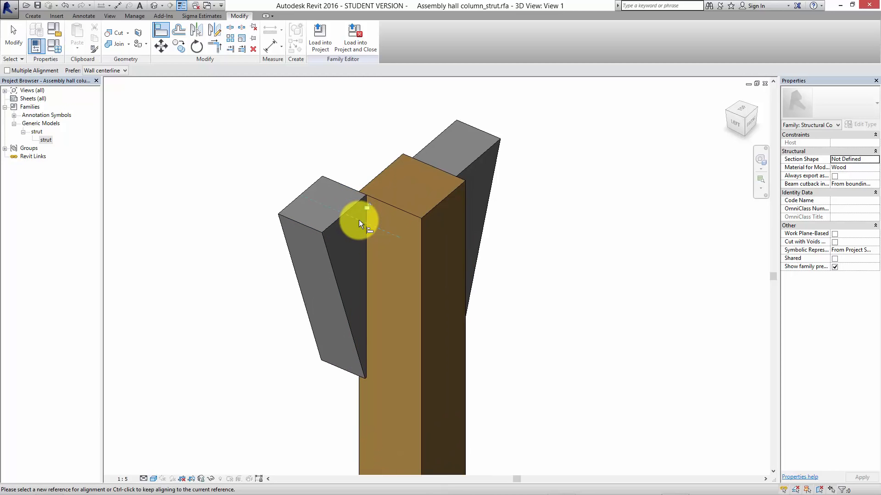
# Align the near strut's side face with the column's dark side face.
pyautogui.scroll(1, 360, 222)
pyautogui.scroll(-3, 362, 230)
pyautogui.click(419, 251)
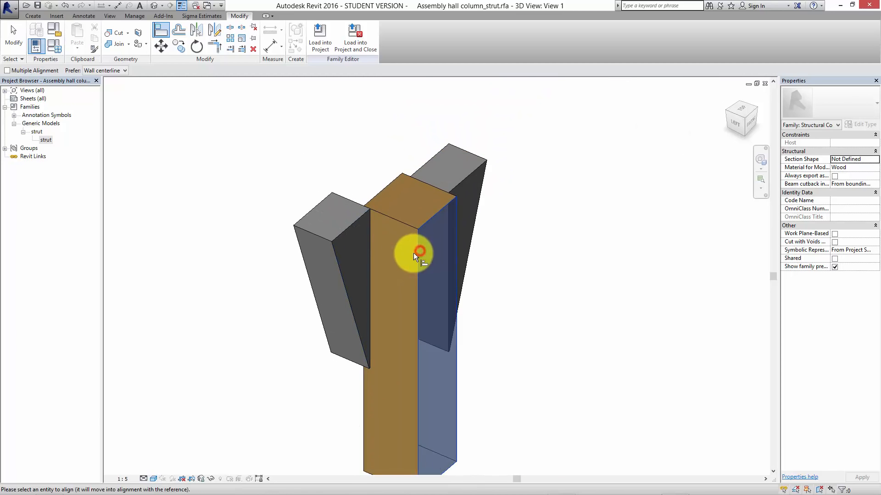
pyautogui.click(333, 243)
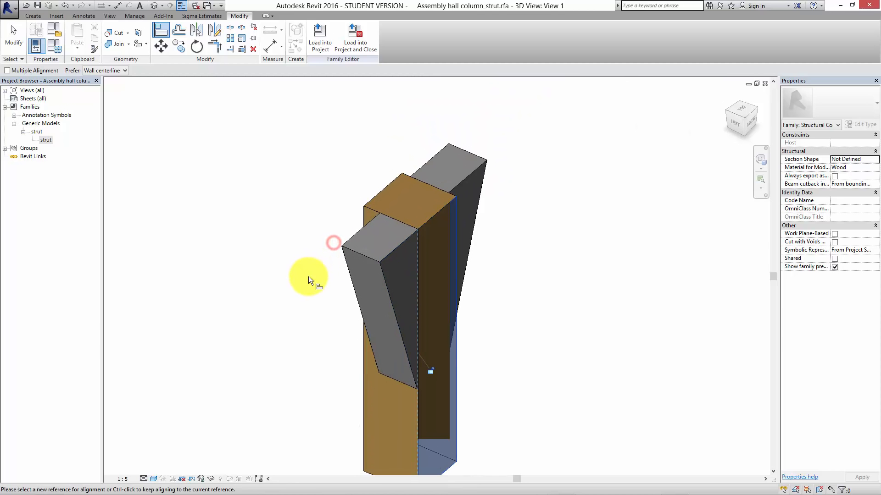
pyautogui.press('Escape')
# Move the near strut 28 mm inward along the column face, away from the column's corner edge.
pyautogui.scroll(6, 381, 253)
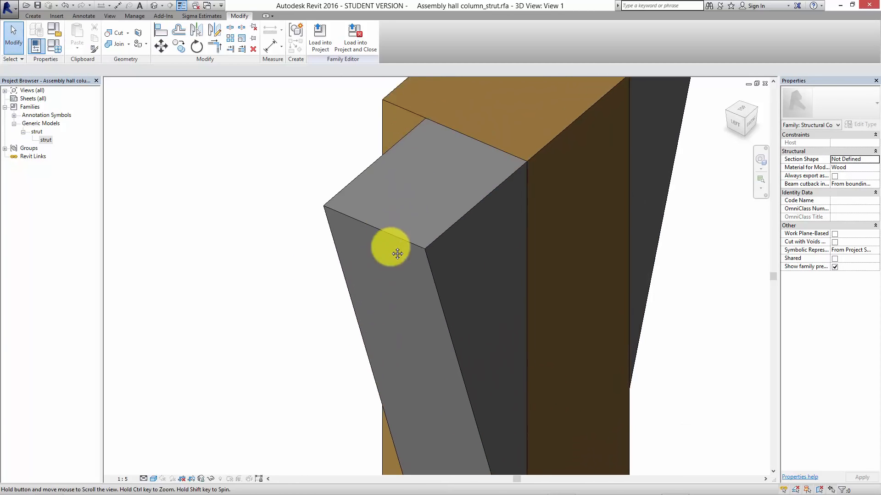
pyautogui.moveTo(397, 253); pyautogui.dragTo(397, 294, button='middle')
pyautogui.click(342, 230)
pyautogui.click(161, 45)
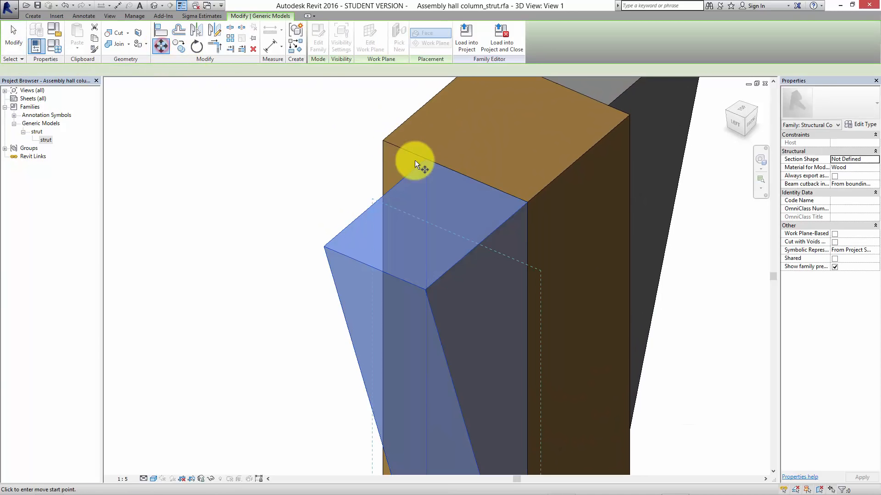
pyautogui.click(425, 159)
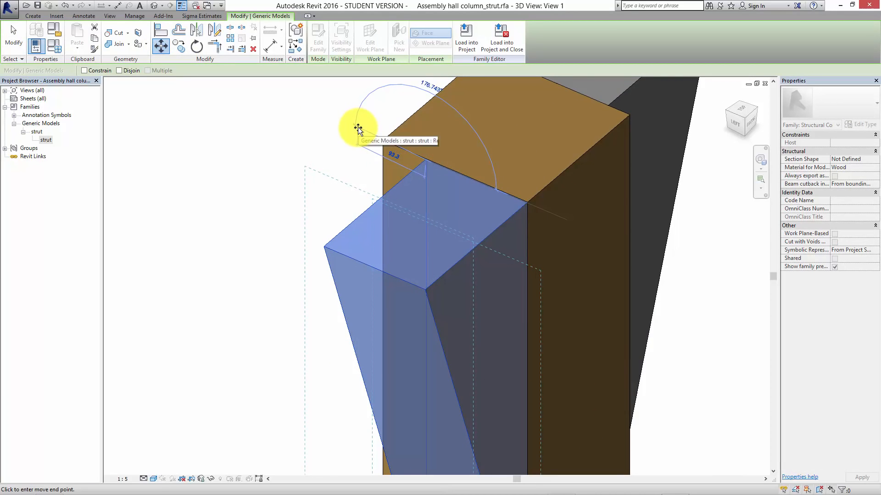
pyautogui.write('28')
pyautogui.press('Return')
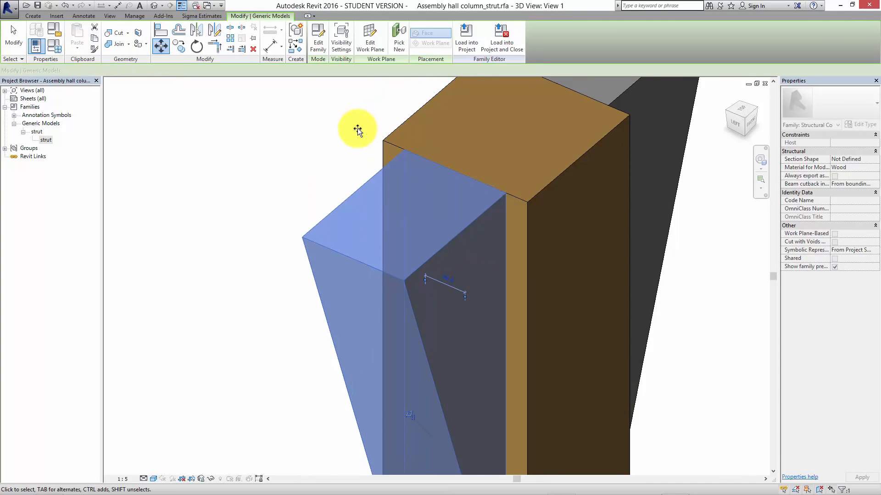
pyautogui.scroll(-5, 349, 211)
pyautogui.press('Escape')
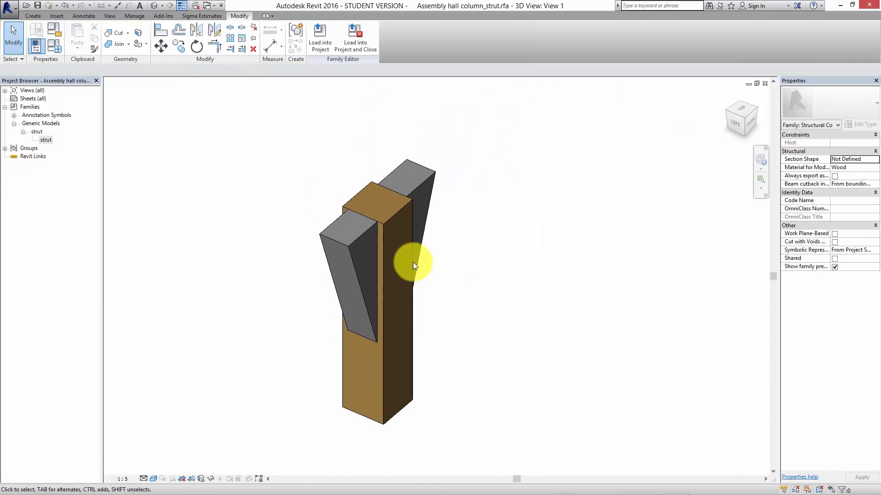
# Check both struts on the column and examine the strut's type properties for a material setting.
pyautogui.keyDown('shift'); pyautogui.moveTo(379, 235); pyautogui.dragTo(428, 318, button='middle'); pyautogui.keyUp('shift')
pyautogui.scroll(3, 428, 312)
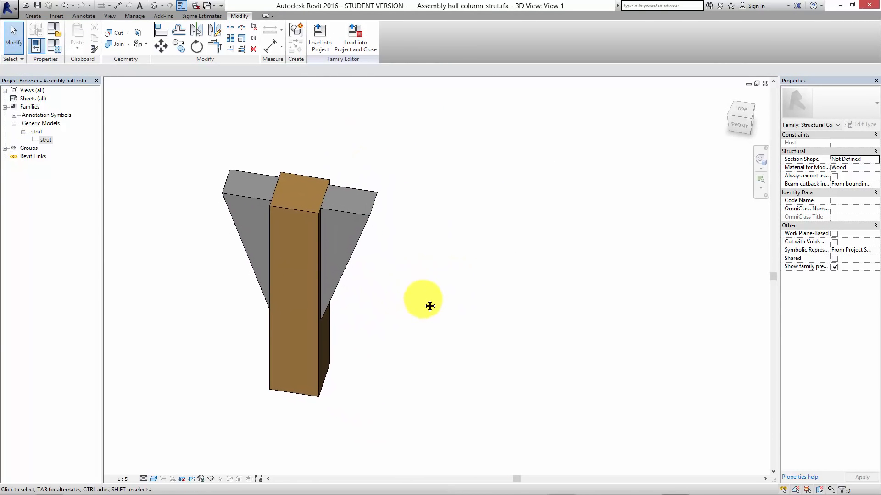
pyautogui.click(373, 227)
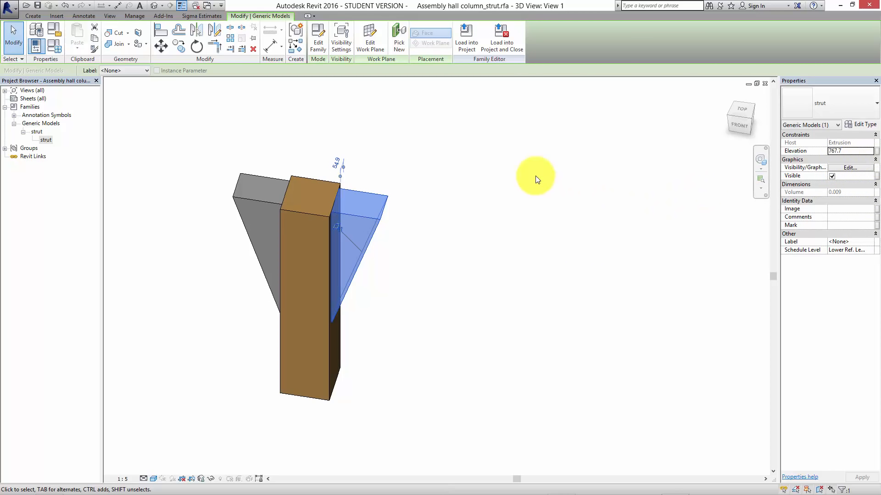
pyautogui.click(673, 228)
pyautogui.click(380, 216)
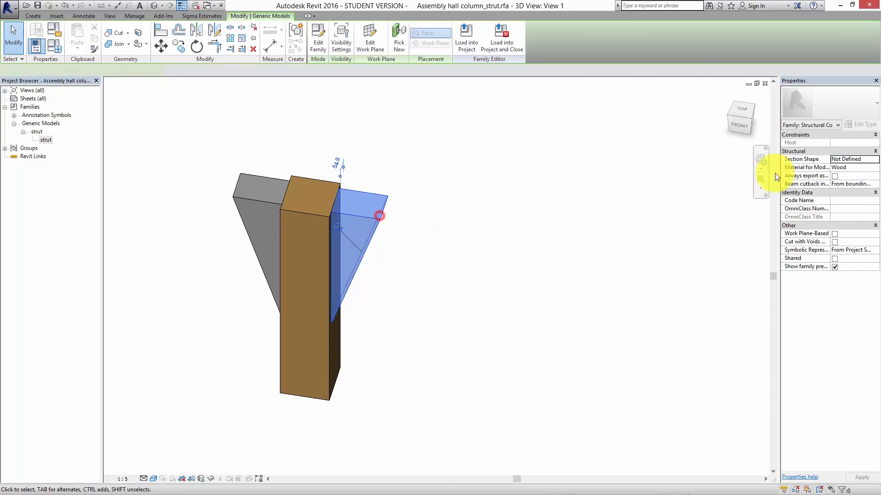
pyautogui.click(860, 124)
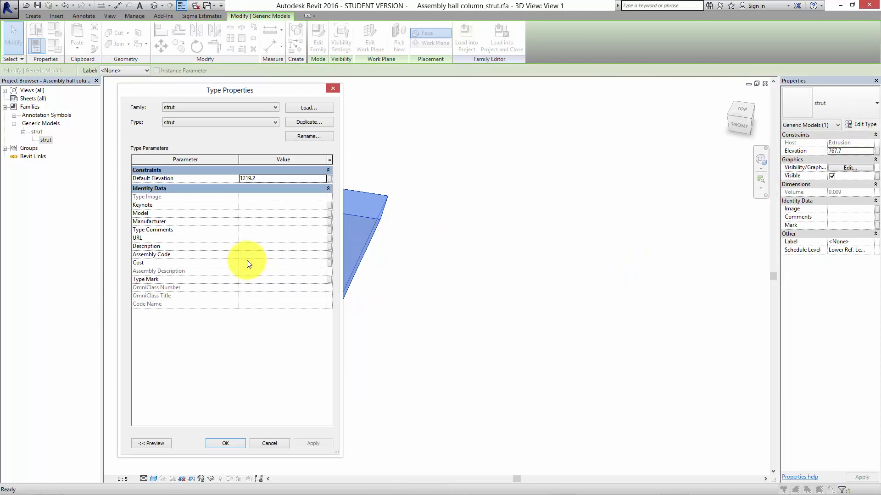
pyautogui.click(331, 88)
pyautogui.click(513, 155)
pyautogui.moveTo(492, 190); pyautogui.dragTo(602, 195, button='middle')
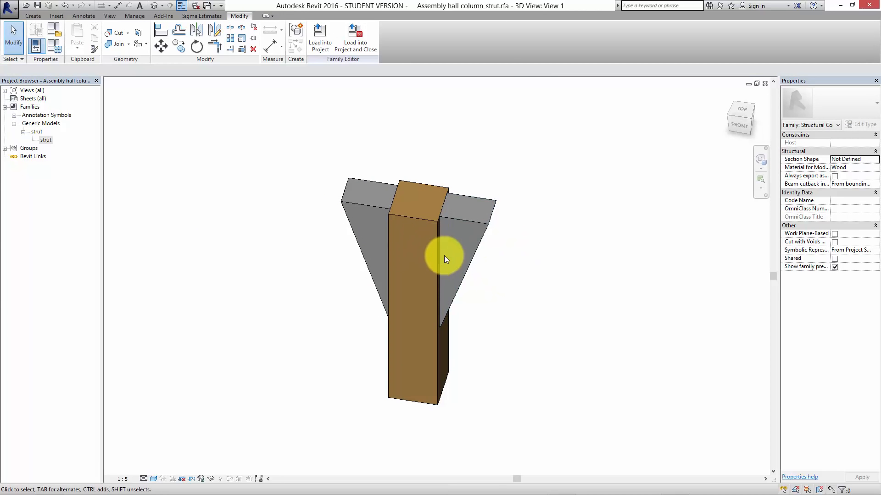
pyautogui.moveTo(468, 286); pyautogui.dragTo(468, 291, button='middle')
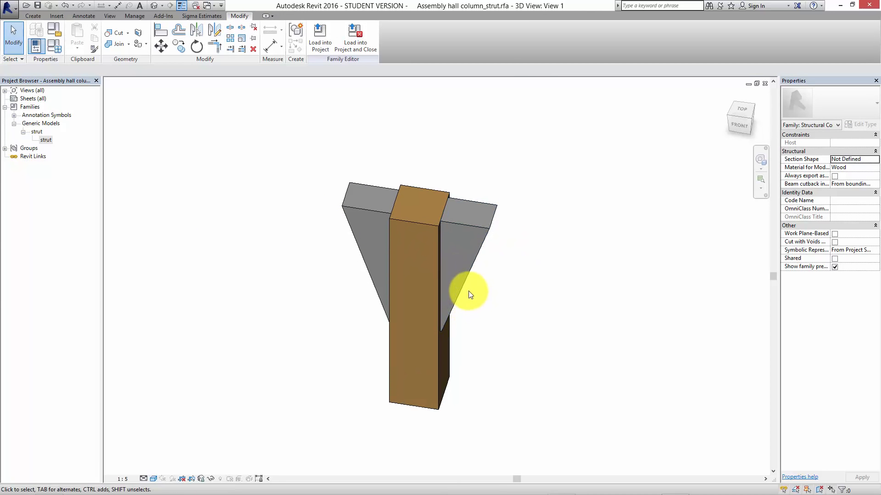
# In the open strut family, associate the swept blend's material with a new family type parameter named Material.
pyautogui.click(210, 7)
pyautogui.click(237, 62)
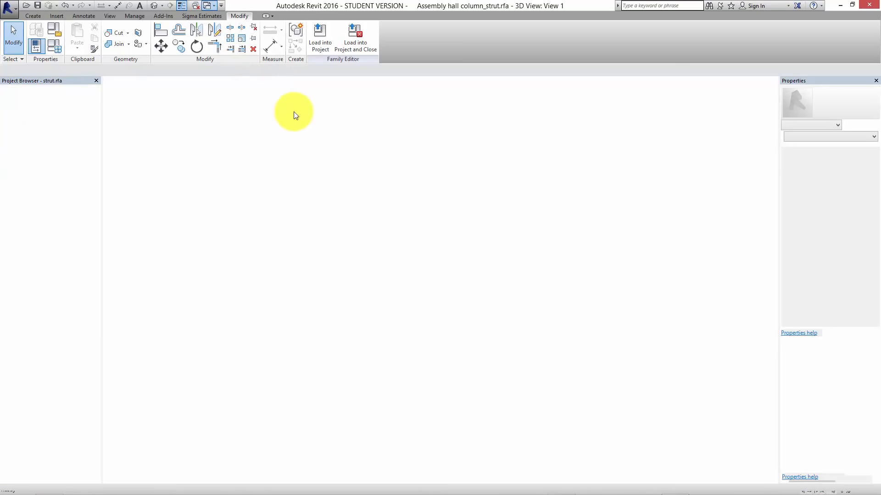
pyautogui.click(444, 280)
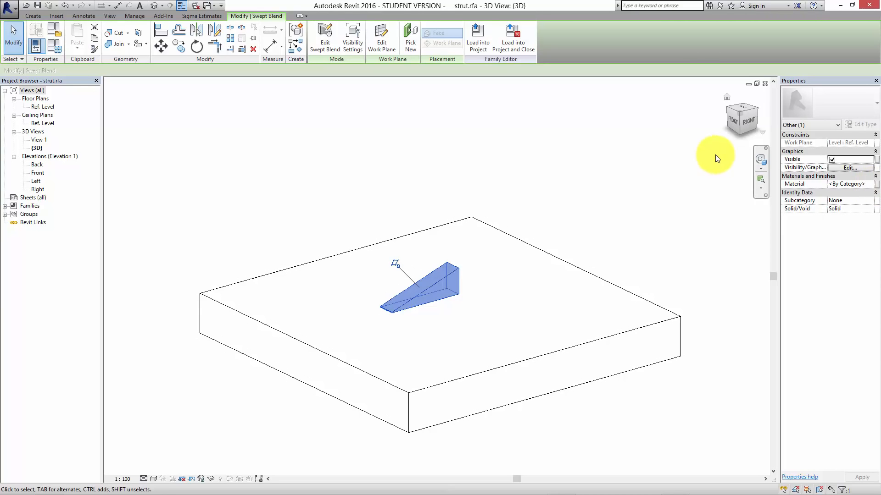
pyautogui.click(876, 183)
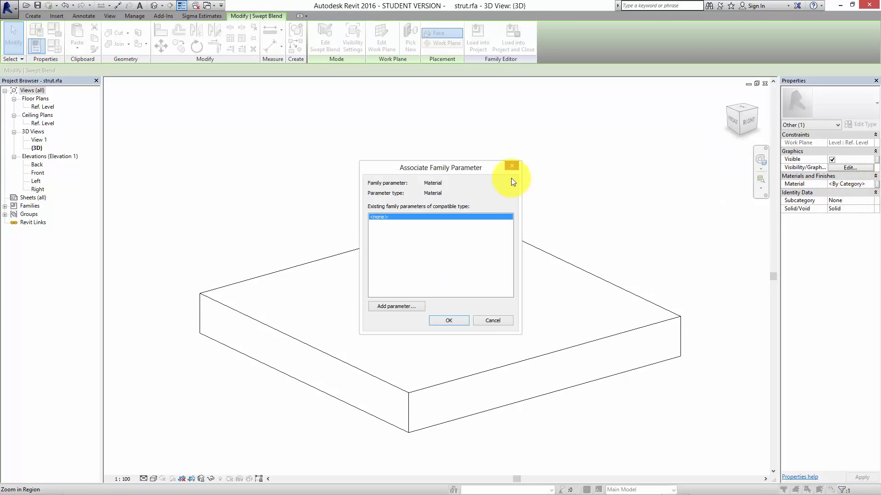
pyautogui.click(407, 311)
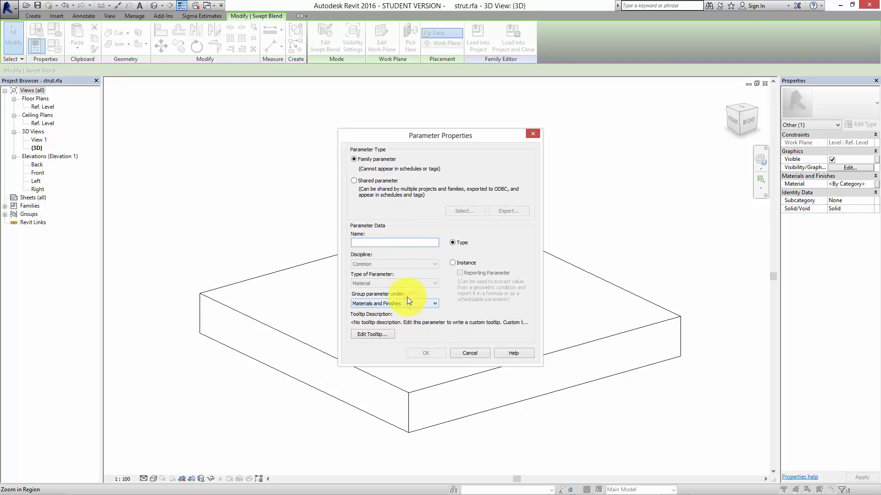
pyautogui.write('Material')
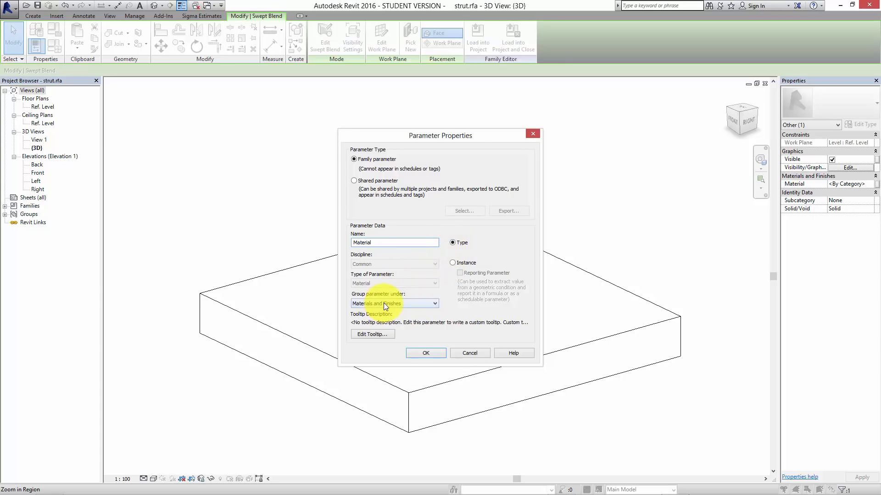
pyautogui.click(429, 352)
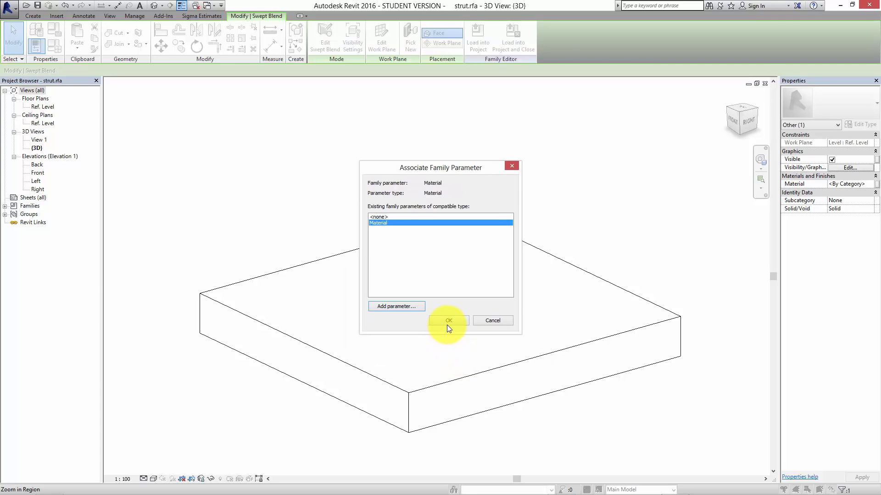
pyautogui.click(447, 321)
pyautogui.click(513, 177)
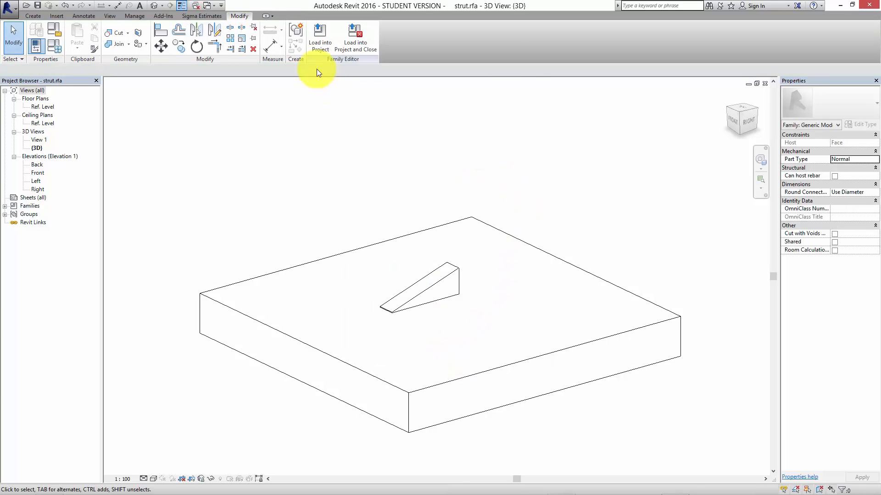
# Load the strut family into Assembly hall column_strut.rfa, overwriting the existing version and its parameter values.
pyautogui.click(318, 39)
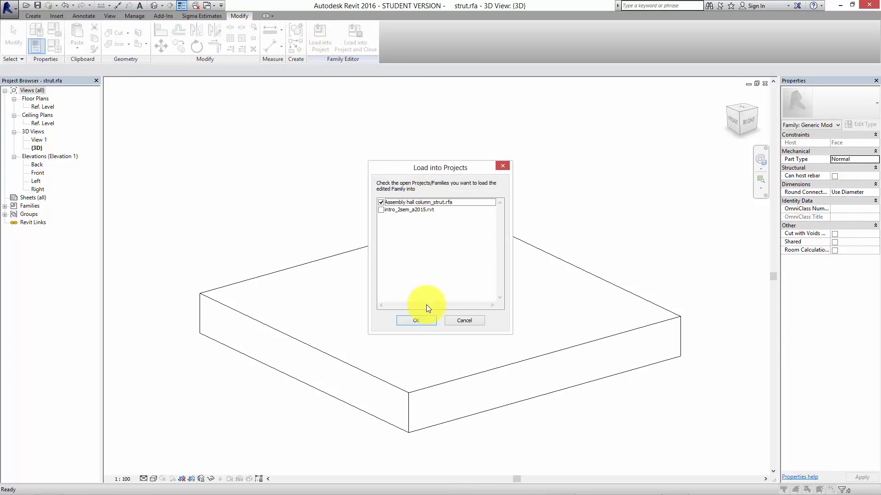
pyautogui.click(418, 319)
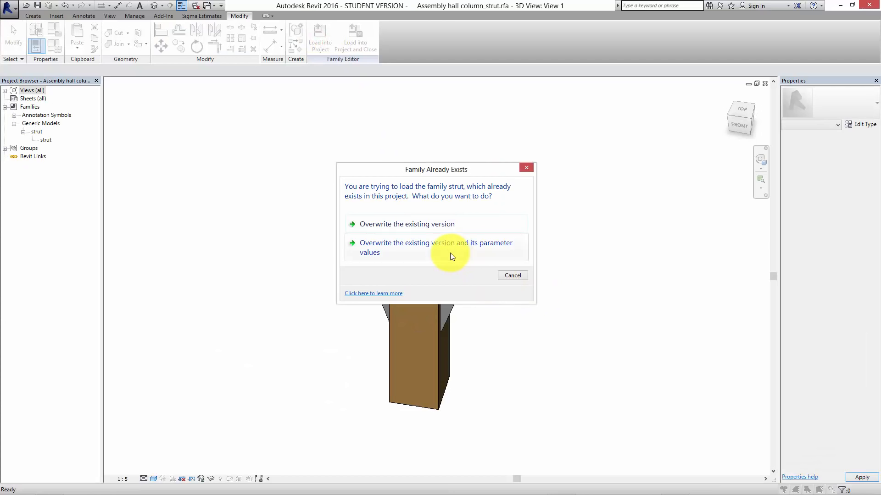
pyautogui.click(452, 254)
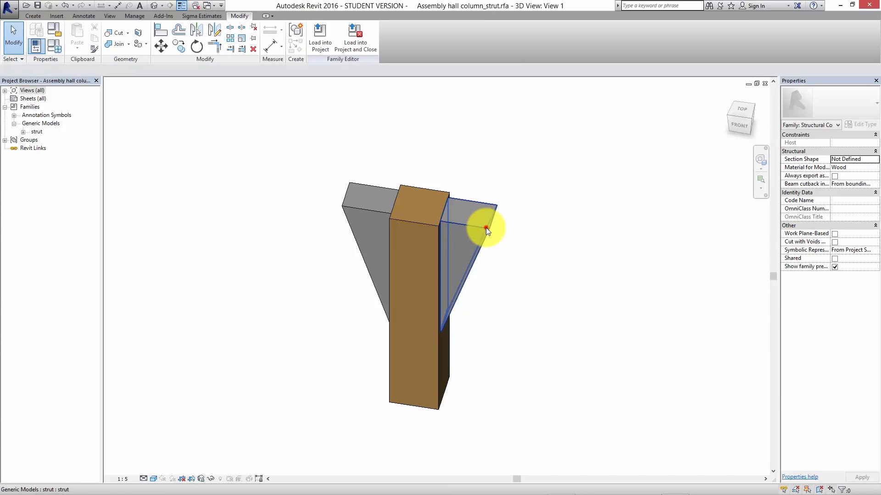
# Associate the strut type's Material parameter with the column family's Structural Material parameter.
pyautogui.click(486, 228)
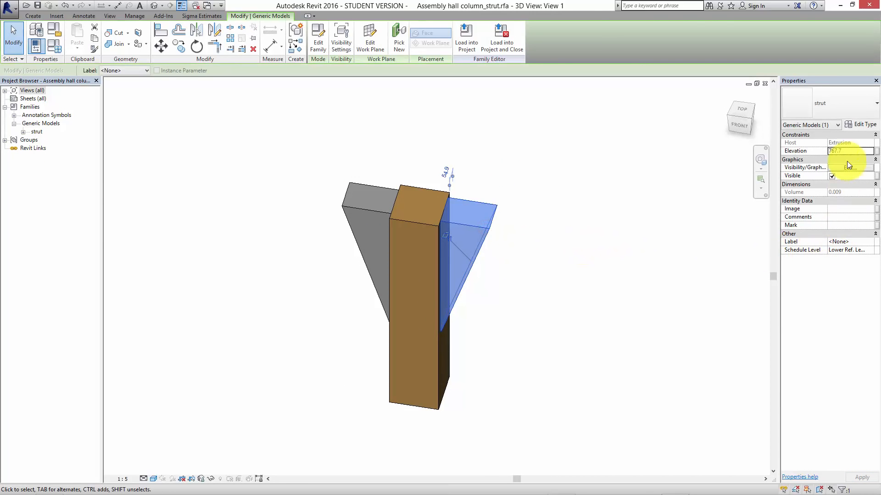
pyautogui.click(860, 125)
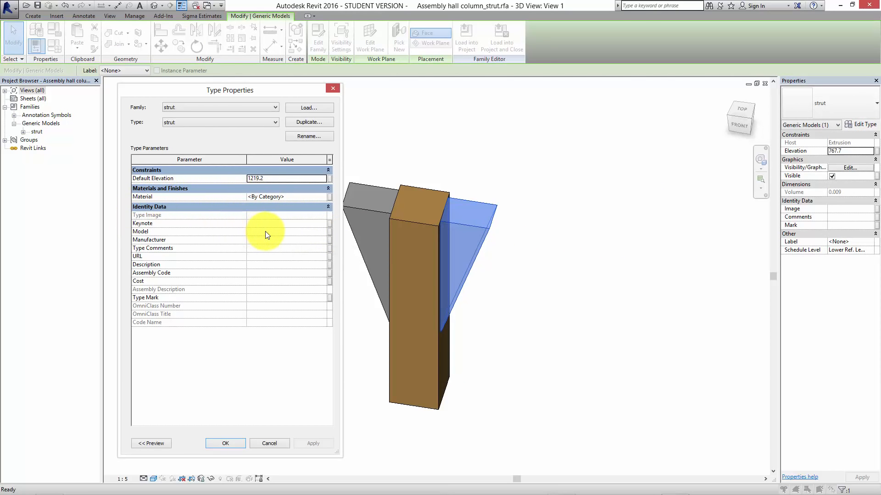
pyautogui.click(319, 197)
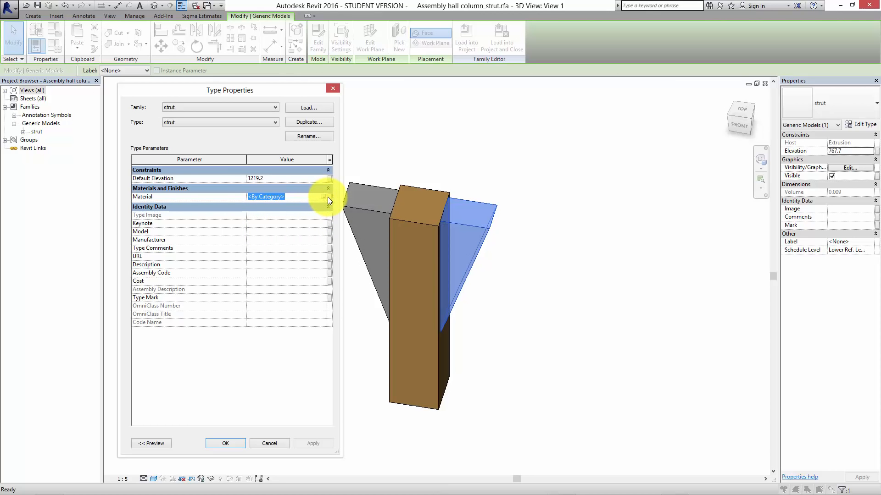
pyautogui.click(329, 197)
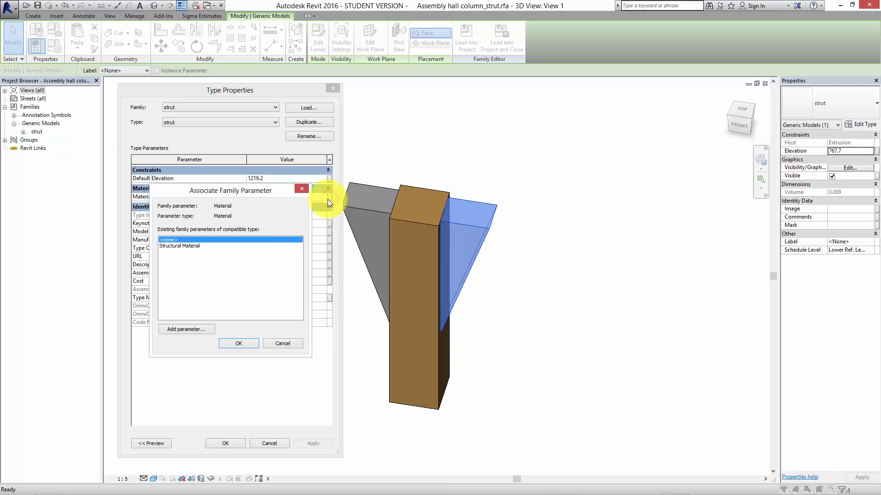
pyautogui.click(224, 246)
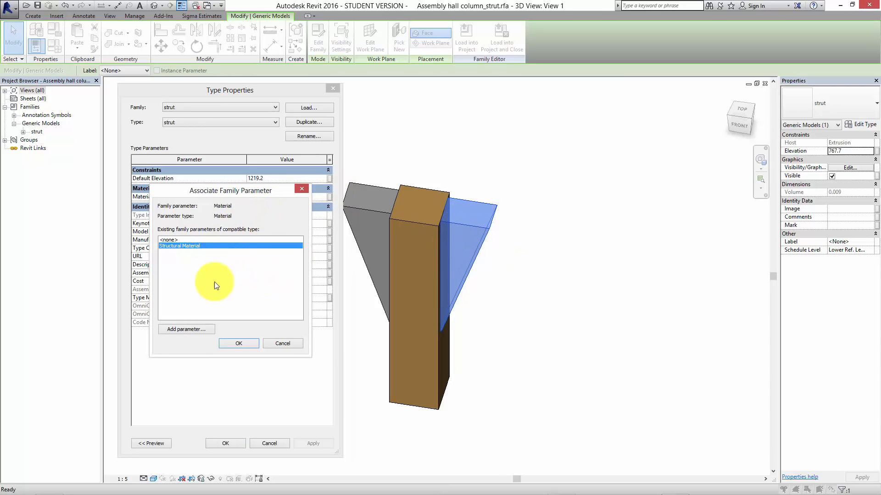
pyautogui.click(233, 343)
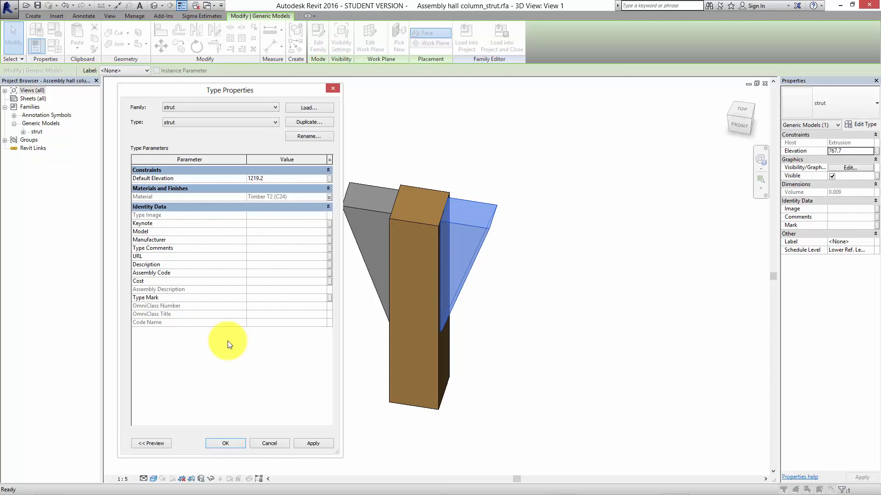
pyautogui.click(234, 443)
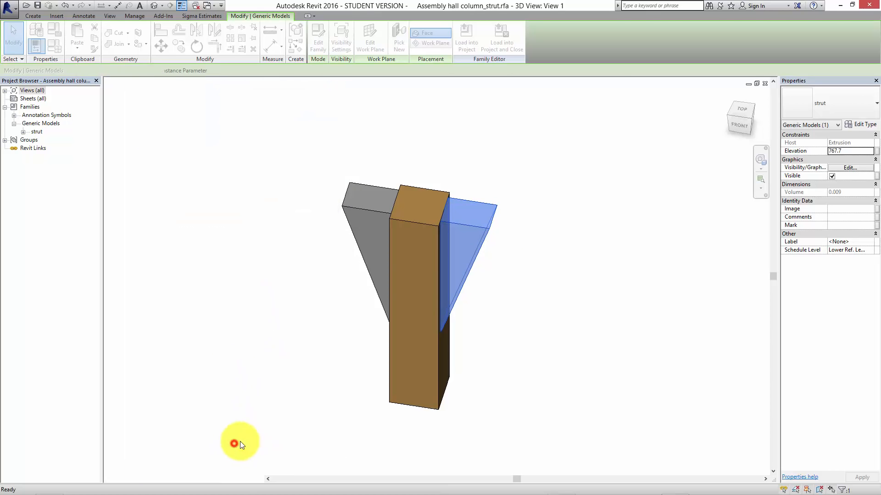
pyautogui.click(285, 413)
pyautogui.scroll(-3, 568, 353)
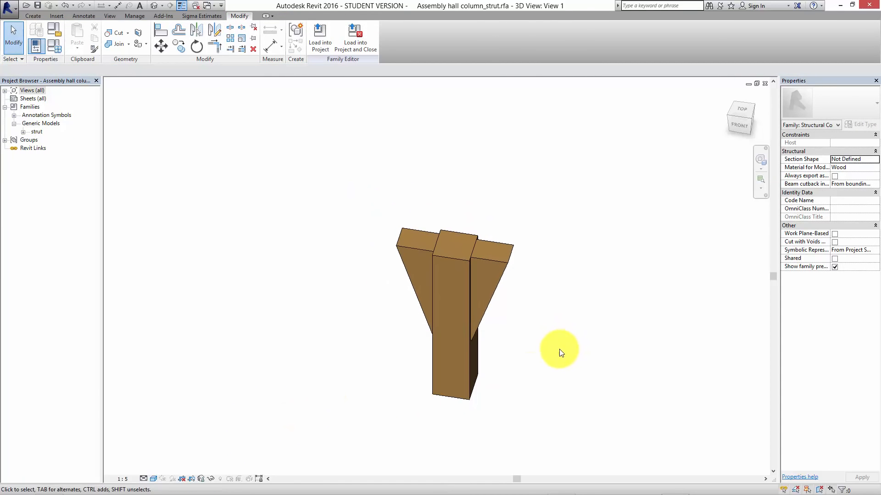
pyautogui.moveTo(514, 337); pyautogui.dragTo(515, 320, button='middle')
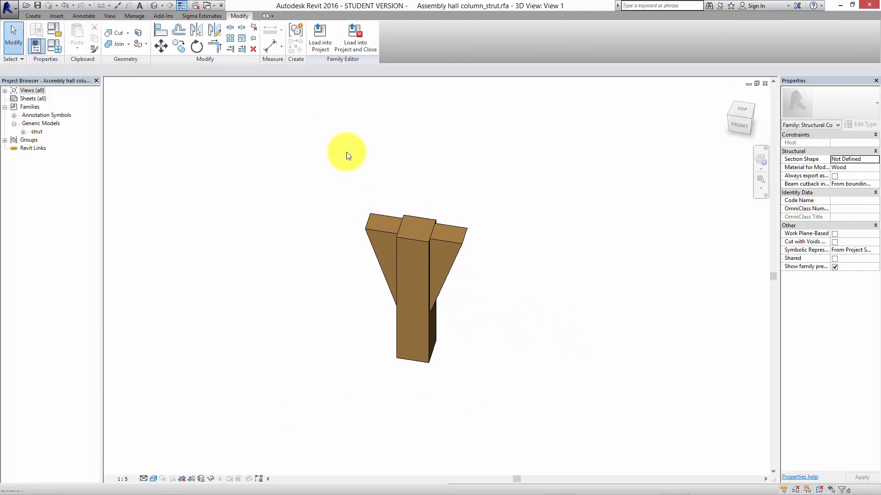
# Load the strutted column family into intro_2sem_a2015.rvt.
pyautogui.click(323, 42)
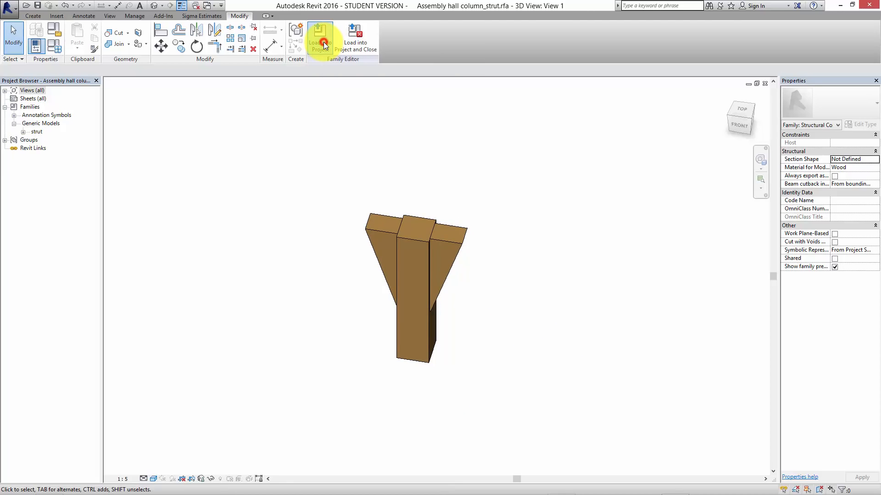
pyautogui.click(382, 203)
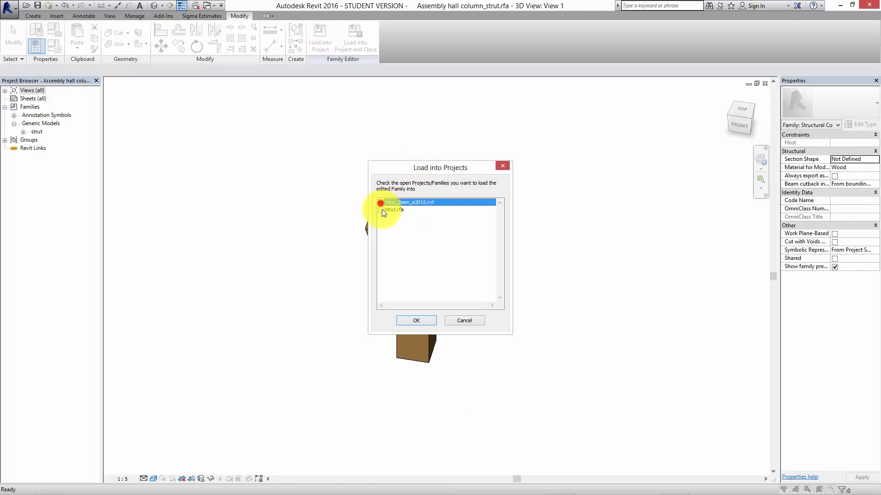
pyautogui.click(425, 322)
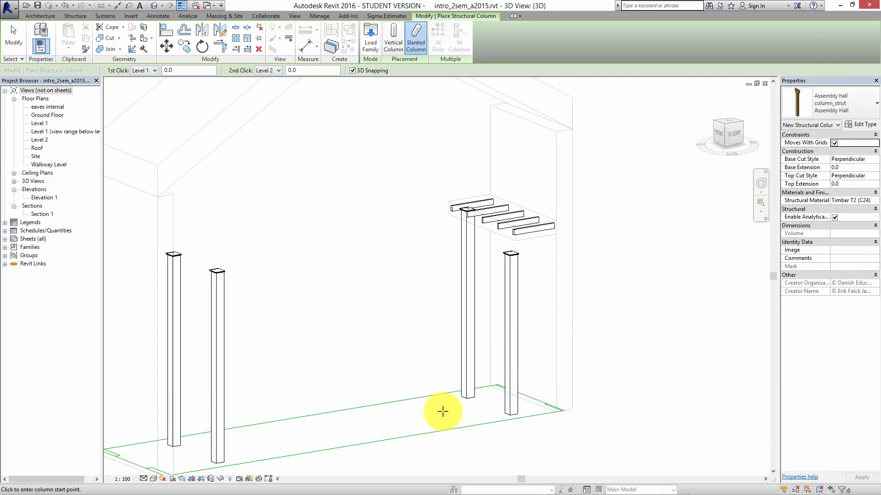
pyautogui.click(76, 17)
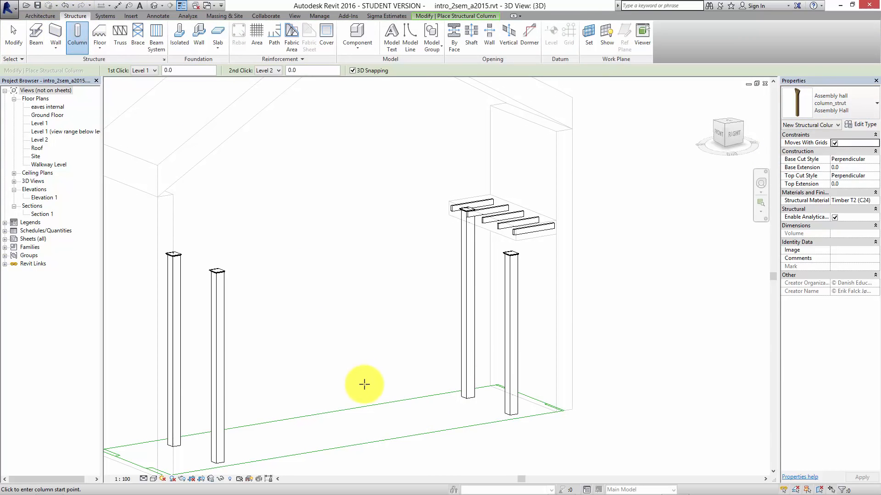
pyautogui.click(412, 418)
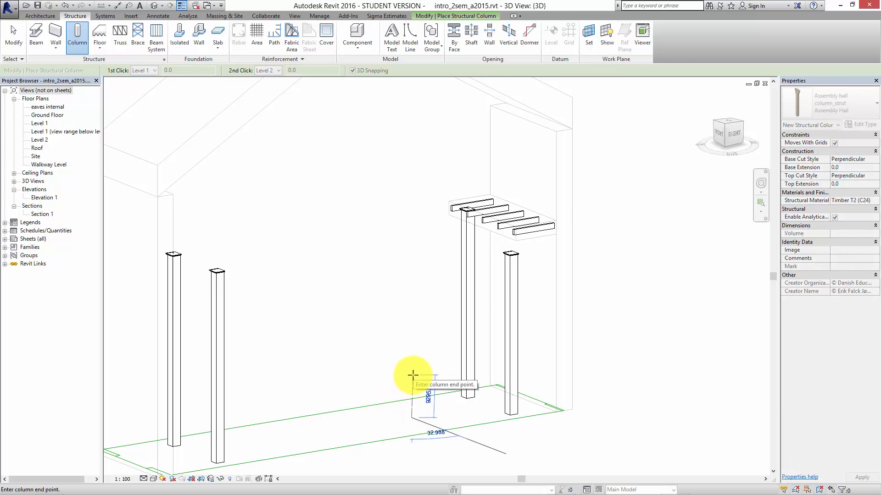
pyautogui.scroll(-1, 413, 376)
pyautogui.scroll(-1, 413, 375)
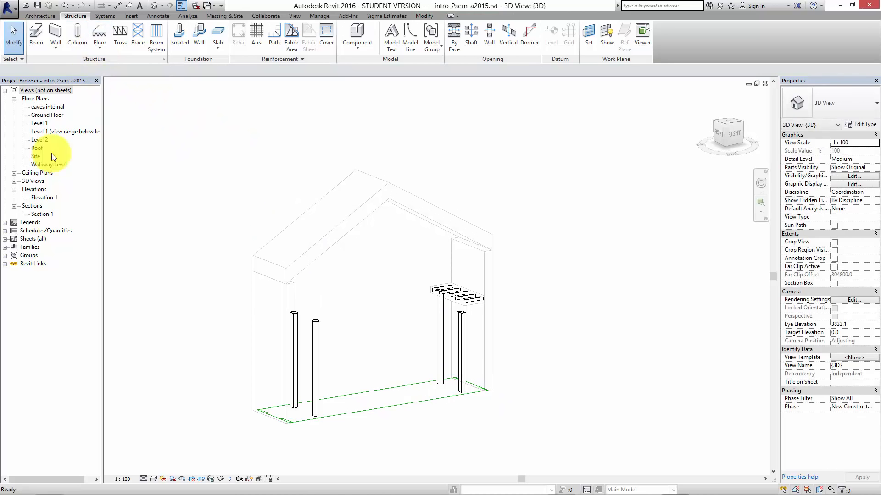
# On the Ground Floor plan, place a vertical Assembly hall column_strut column on grid A, just off grid 1, and dismiss the visibility warning.
pyautogui.doubleClick(42, 116)
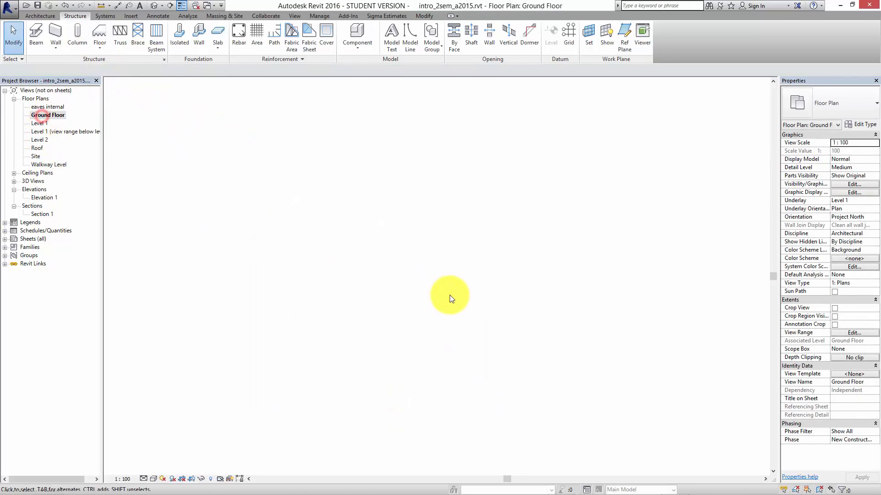
pyautogui.moveTo(461, 288); pyautogui.dragTo(473, 309, button='middle')
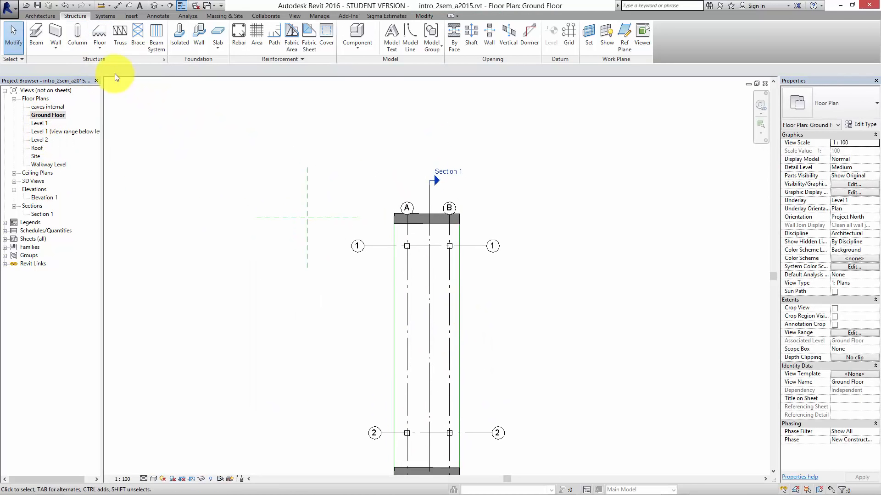
pyautogui.click(76, 32)
pyautogui.click(422, 51)
pyautogui.click(396, 40)
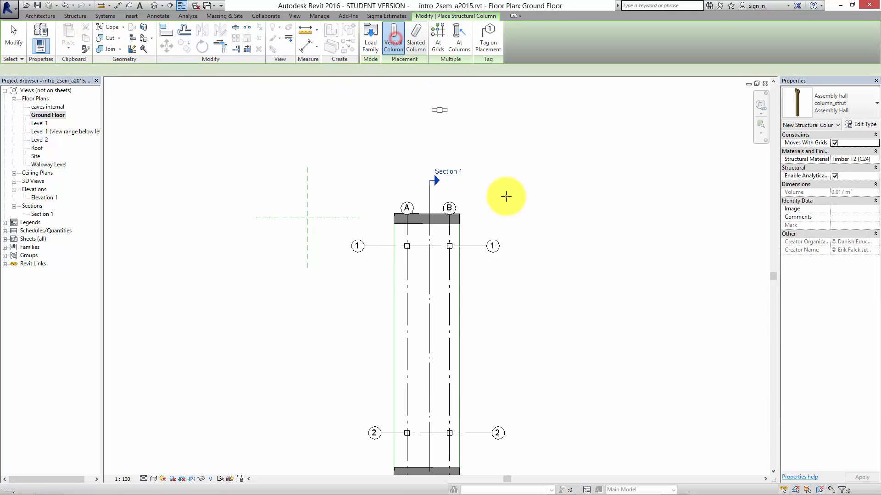
pyautogui.scroll(3, 415, 260)
pyautogui.scroll(2, 414, 255)
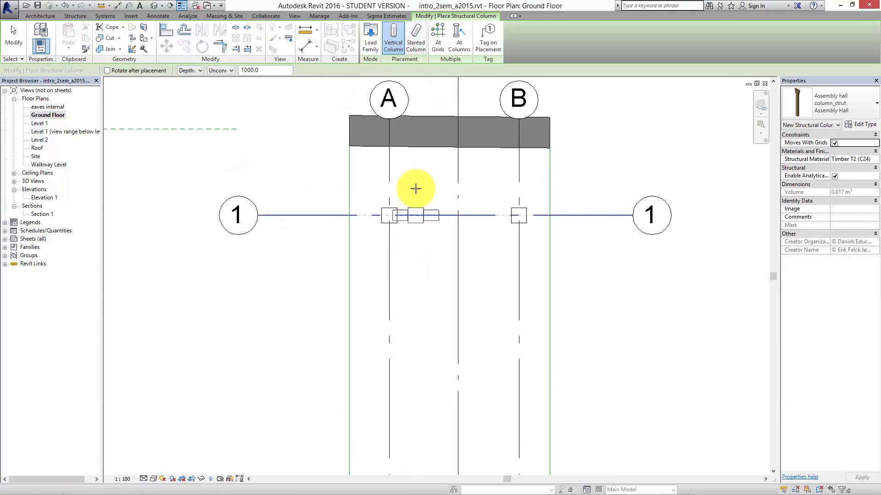
pyautogui.click(389, 199)
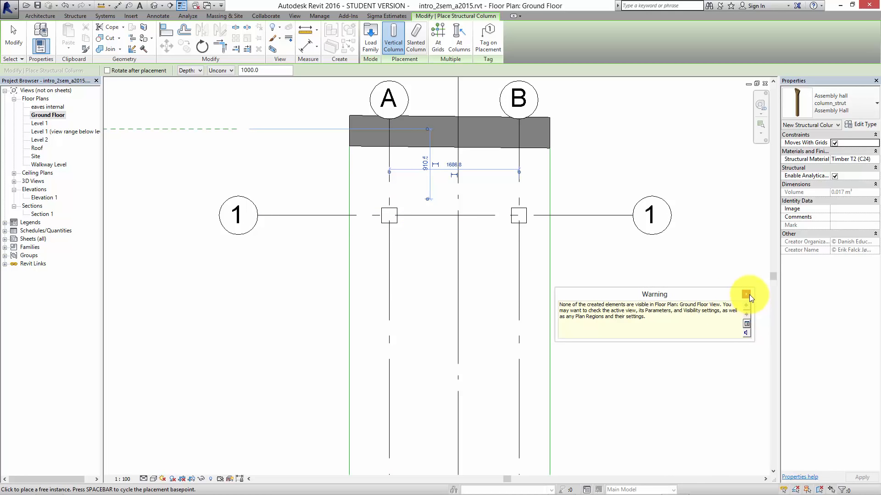
pyautogui.click(747, 295)
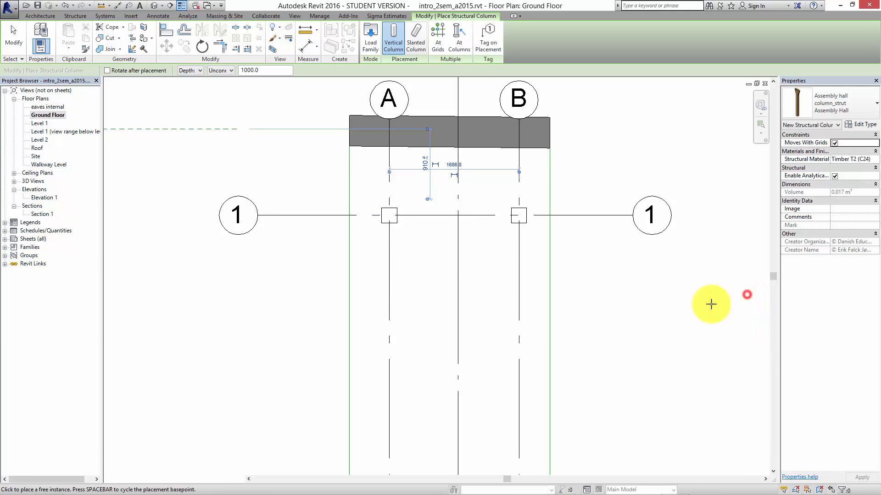
# In the 3D view, set the new strutted column's top level to Walkway Level and its base offset to 0.
pyautogui.click(154, 6)
pyautogui.scroll(5, 467, 397)
pyautogui.press('Escape')
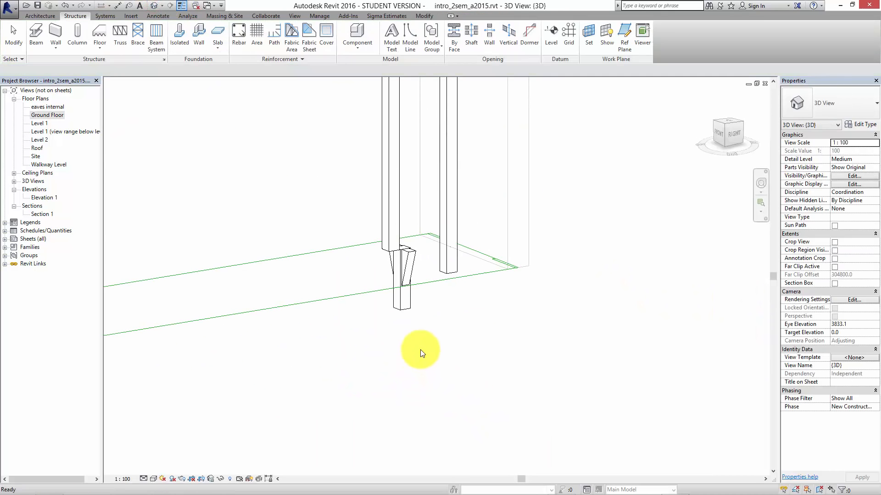
pyautogui.click(408, 309)
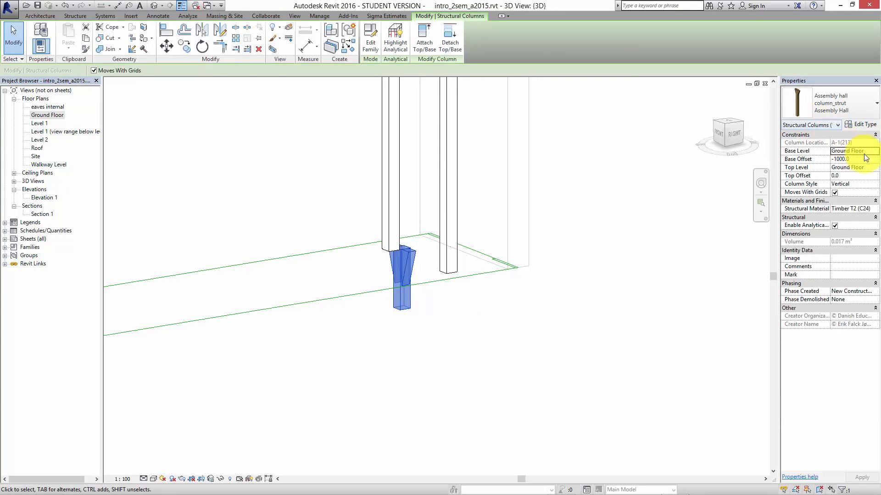
pyautogui.click(877, 168)
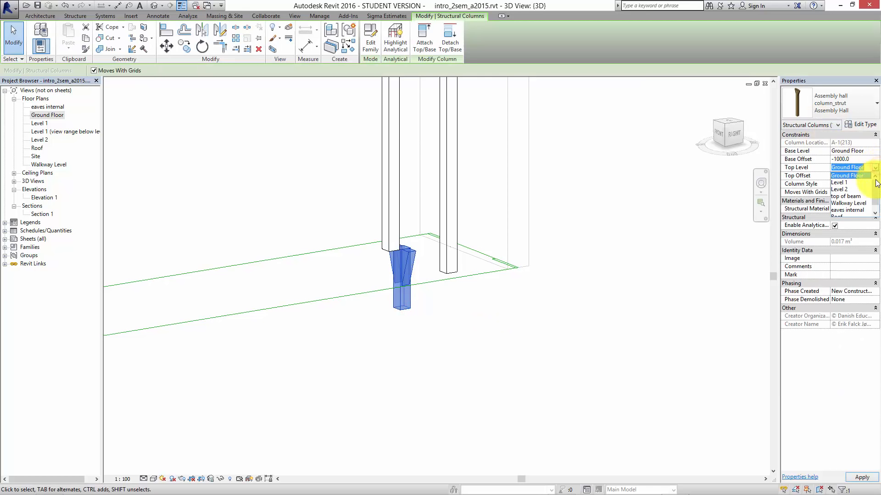
pyautogui.click(865, 208)
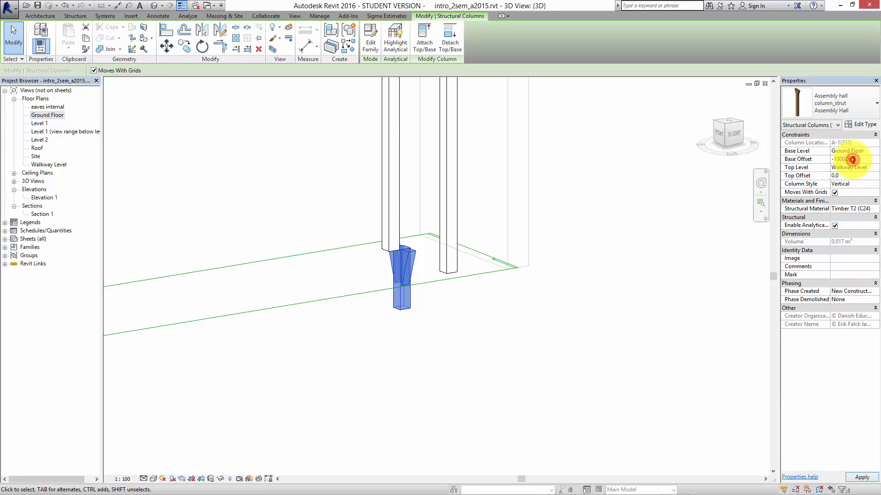
pyautogui.click(852, 159)
pyautogui.write('0')
pyautogui.click(863, 476)
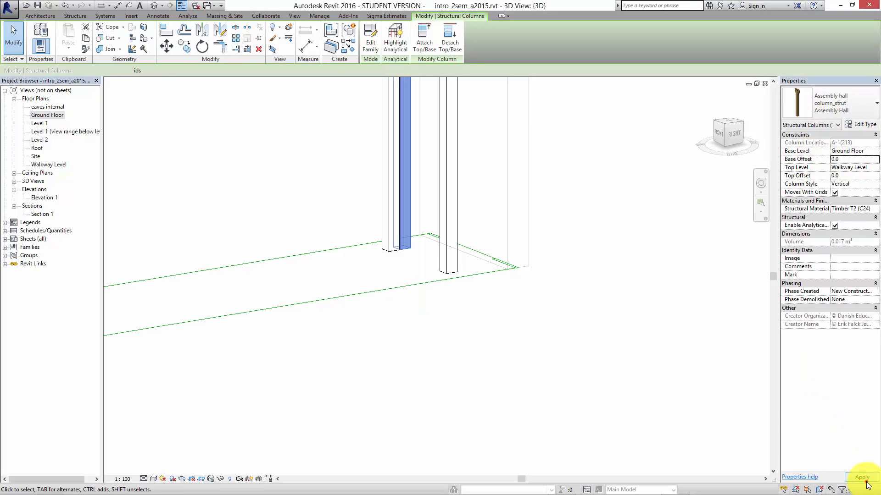
pyautogui.click(640, 359)
# Set the strutted column's top offset to -600 and check its head beneath the walkway beams.
pyautogui.moveTo(539, 249); pyautogui.dragTo(535, 464, button='middle')
pyautogui.moveTo(470, 271); pyautogui.dragTo(465, 275, button='middle')
pyautogui.scroll(6, 343, 183)
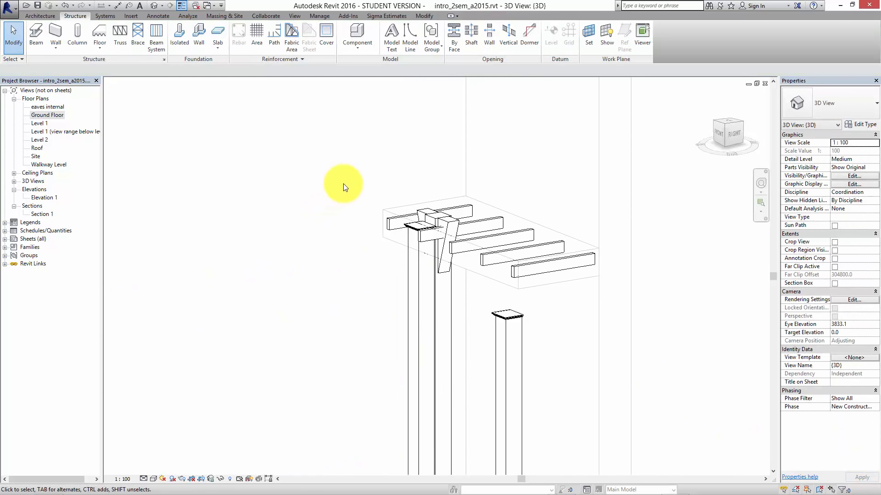
pyautogui.click(498, 240)
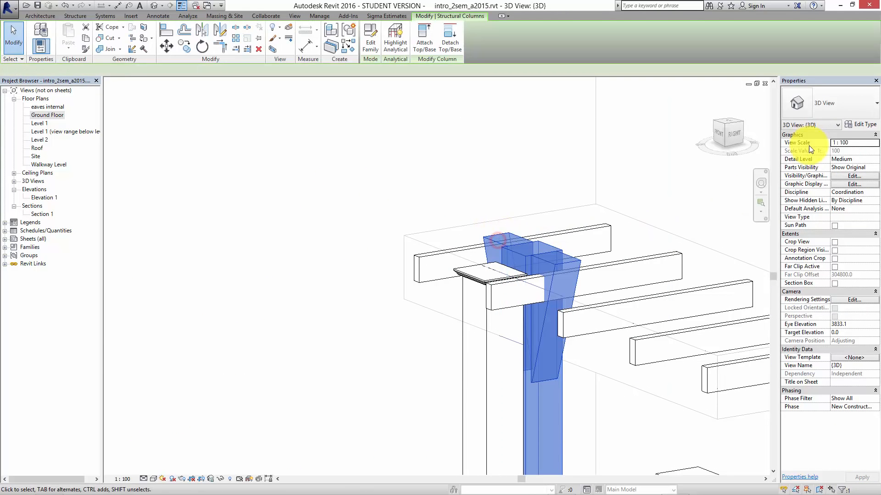
pyautogui.click(846, 176)
pyautogui.write('-')
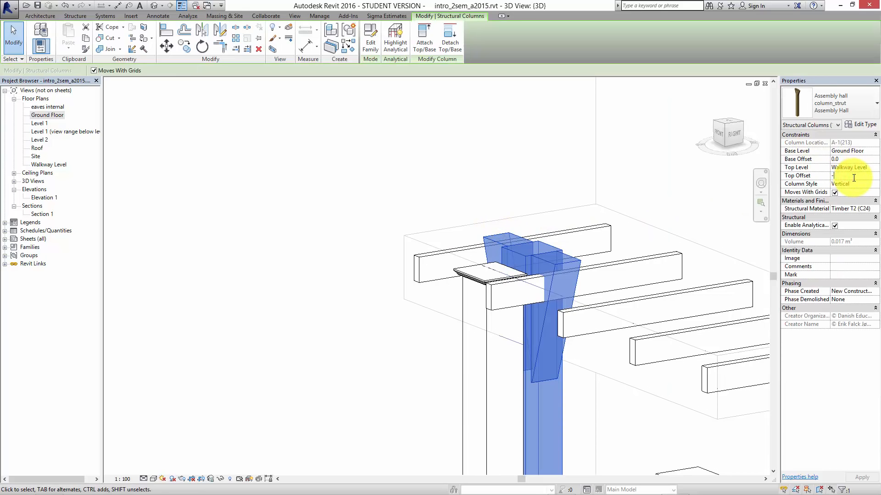
pyautogui.write('600')
pyautogui.press('Return')
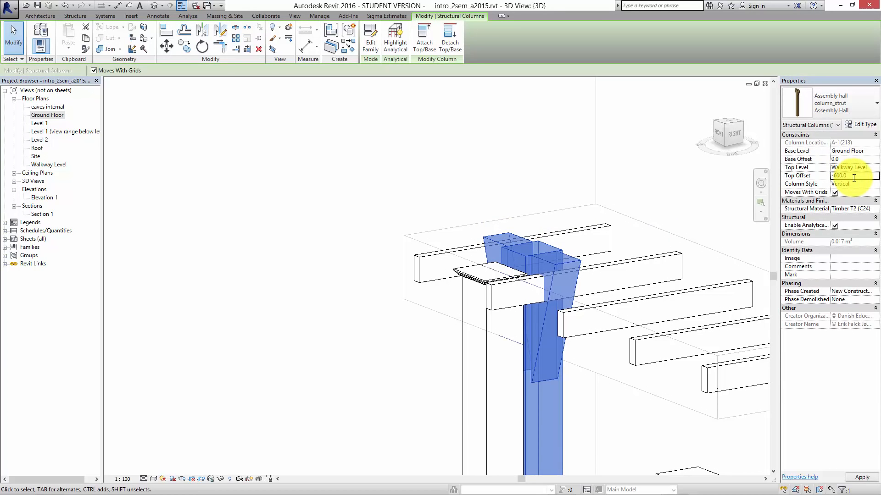
pyautogui.click(862, 478)
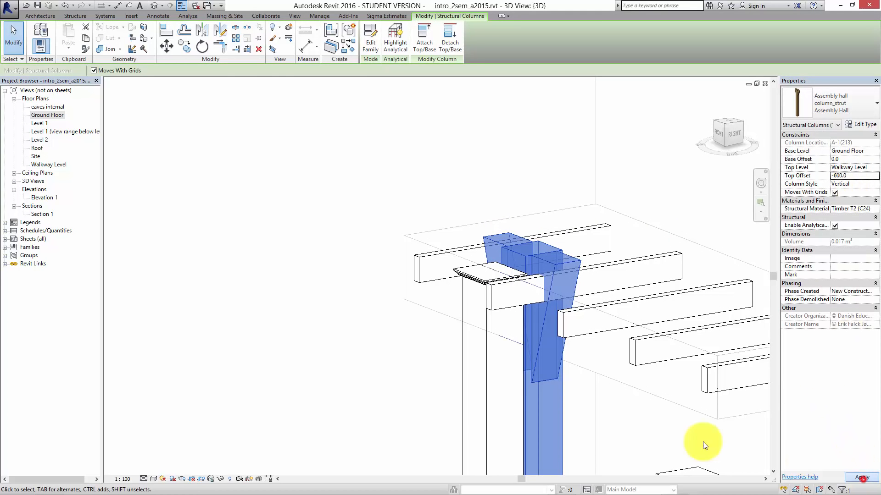
pyautogui.click(403, 385)
pyautogui.keyDown('shift'); pyautogui.moveTo(403, 385); pyautogui.dragTo(494, 302, button='middle'); pyautogui.keyUp('shift')
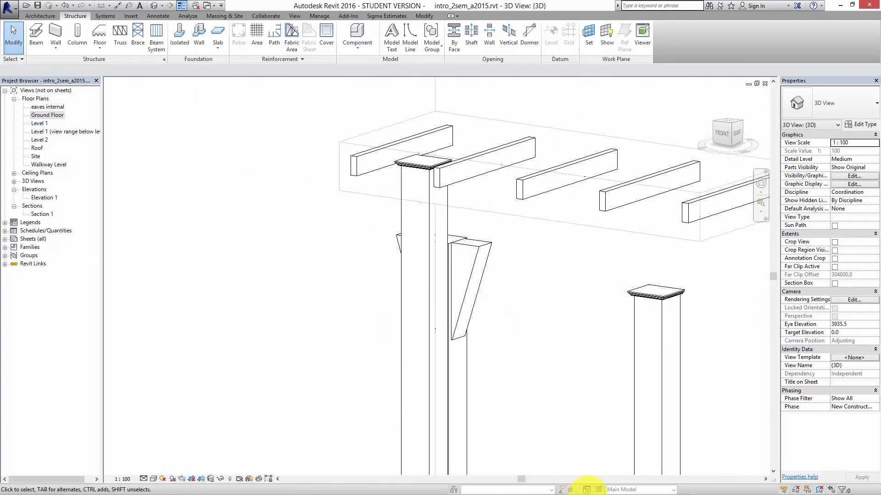
pyautogui.moveTo(654, 492)
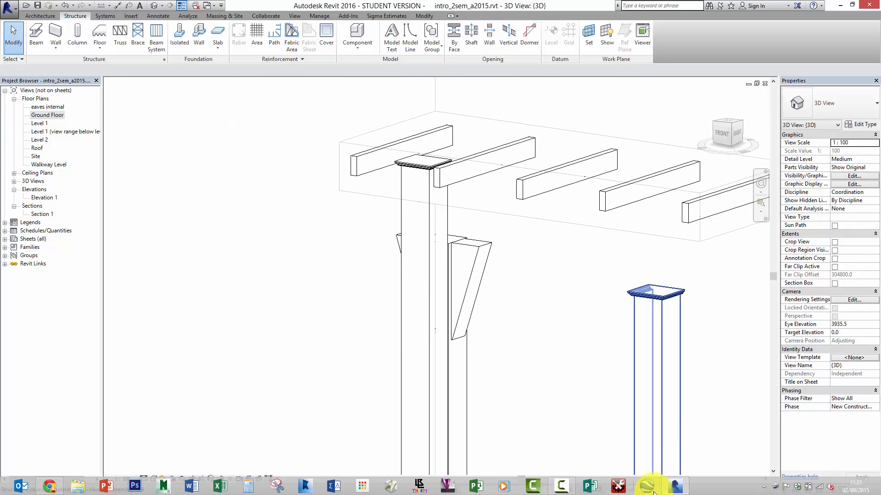
pyautogui.click(561, 485)
pyautogui.click(791, 444)
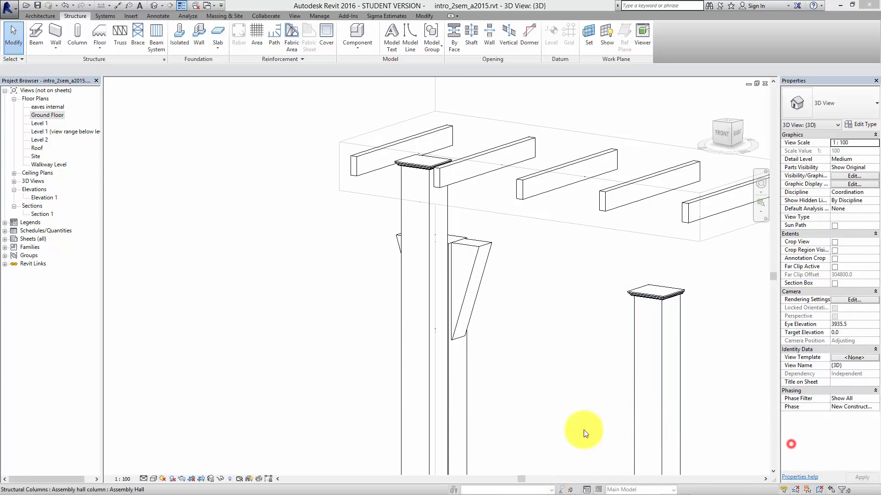
pyautogui.click(363, 388)
pyautogui.scroll(-2, 373, 392)
pyautogui.moveTo(373, 392); pyautogui.dragTo(505, 283, button='middle')
pyautogui.scroll(-5, 516, 340)
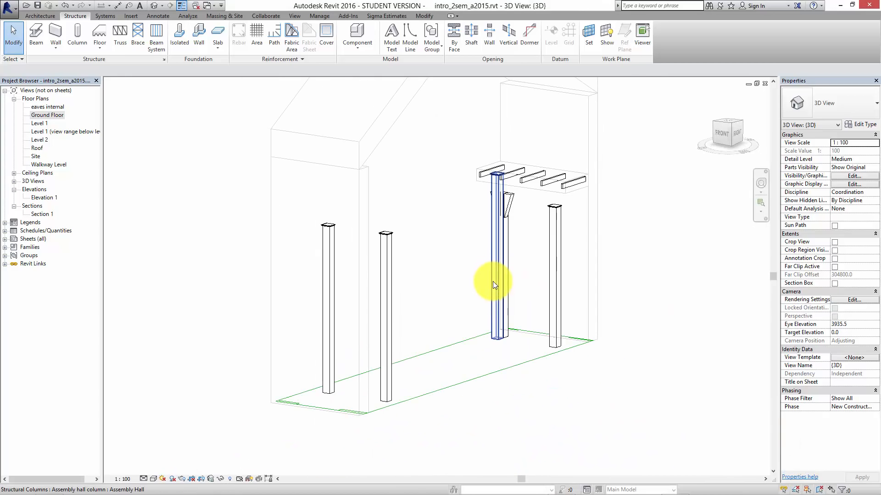
pyautogui.middleClick(541, 350)
pyautogui.middleClick(541, 351)
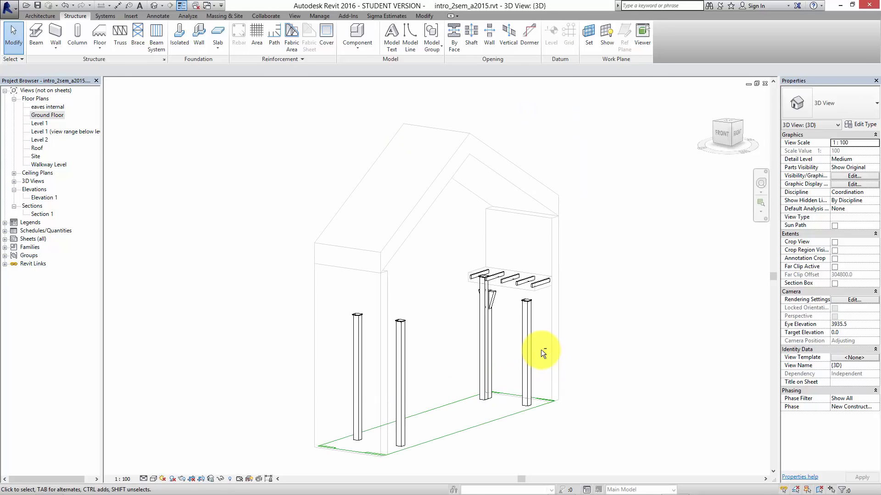
# Place a standard Attic Truss about 6585 mm long on Level 1 in the empty space beside the building.
pyautogui.keyDown('shift'); pyautogui.moveTo(449, 380); pyautogui.dragTo(478, 353, button='middle'); pyautogui.keyUp('shift')
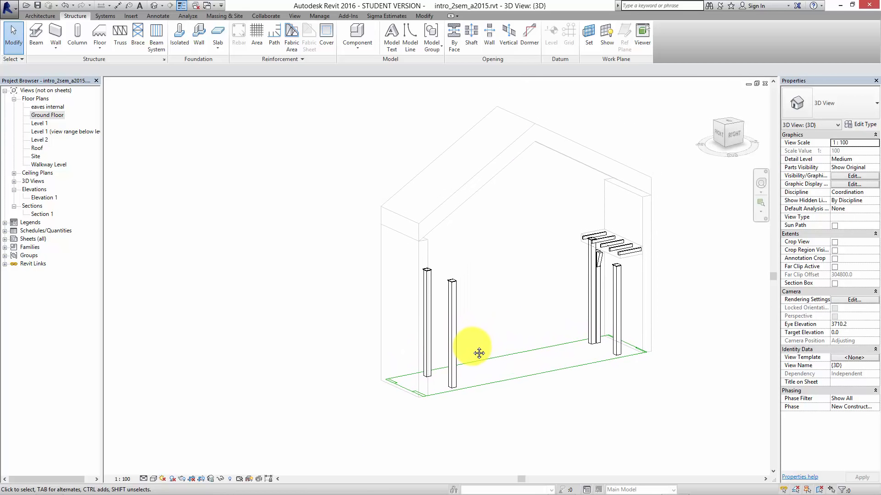
pyautogui.scroll(-3, 368, 357)
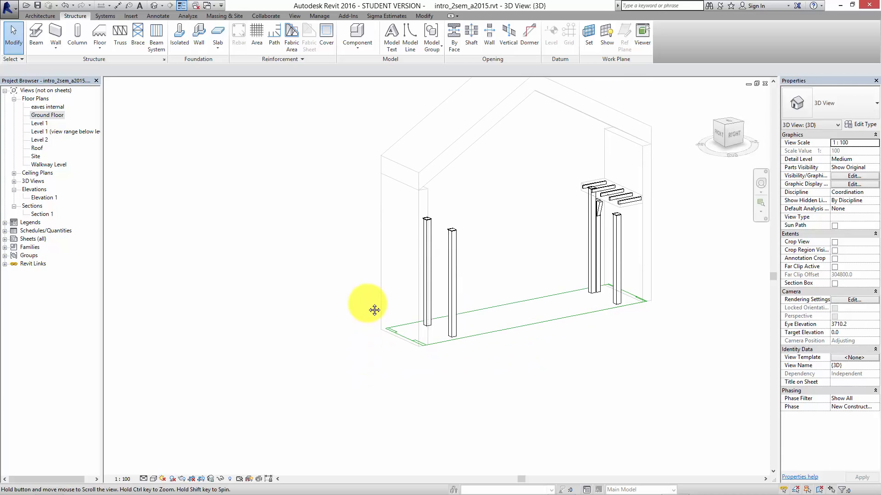
pyautogui.moveTo(382, 356); pyautogui.dragTo(408, 351, button='middle')
pyautogui.moveTo(353, 363)
pyautogui.mouseDown(button='middle')
pyautogui.moveTo(417, 348)
pyautogui.moveTo(409, 350)
pyautogui.mouseUp(button='middle')
pyautogui.click(41, 16)
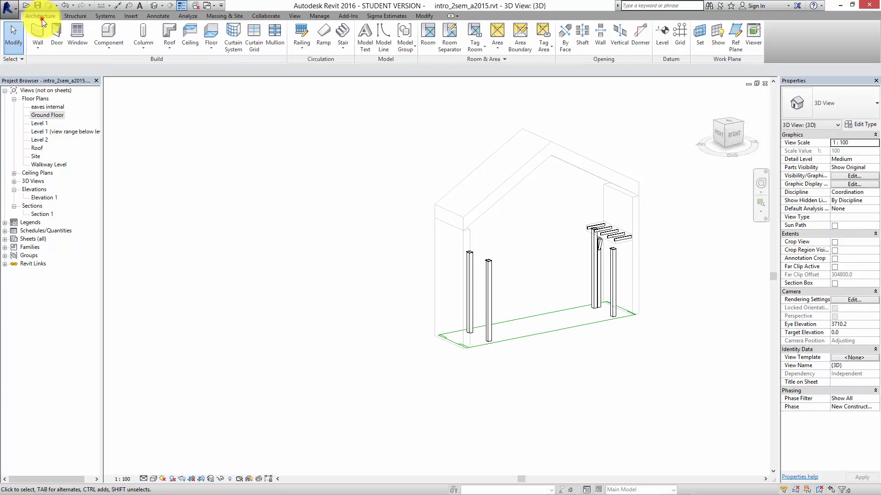
pyautogui.click(74, 17)
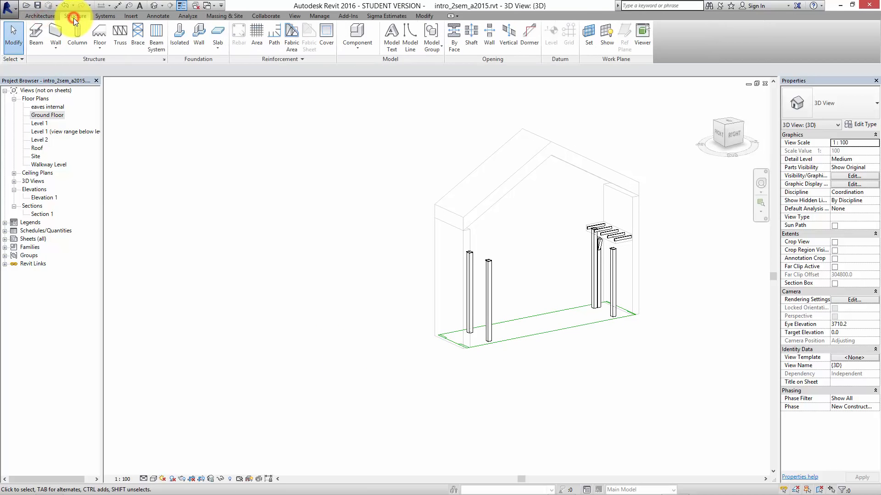
pyautogui.click(119, 36)
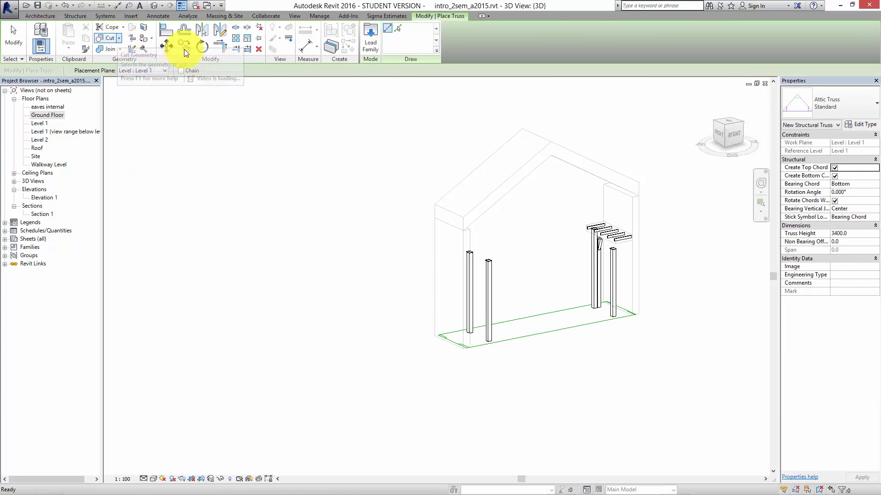
pyautogui.click(838, 103)
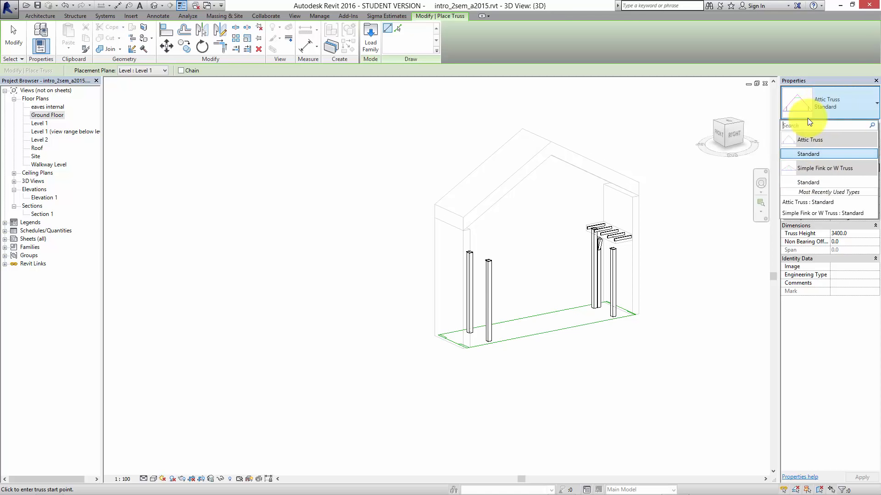
pyautogui.click(141, 344)
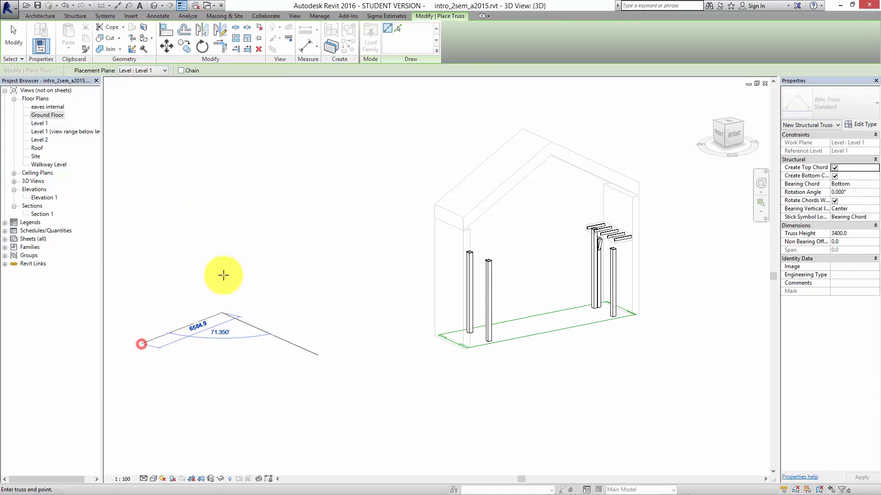
pyautogui.press('Escape')
pyautogui.moveTo(193, 326); pyautogui.dragTo(271, 317, button='middle')
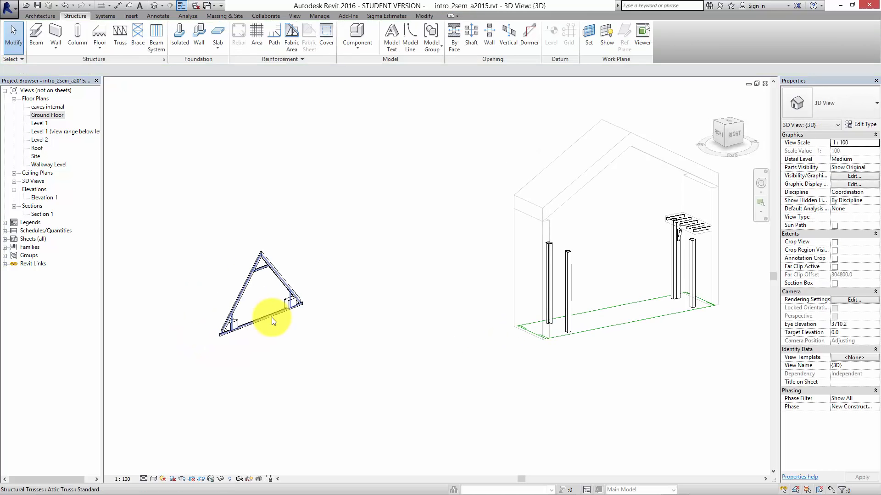
# Stretch the Attic Truss by moving its end nearest the building further outward, and inspect the adapted chords and webs.
pyautogui.scroll(8, 271, 317)
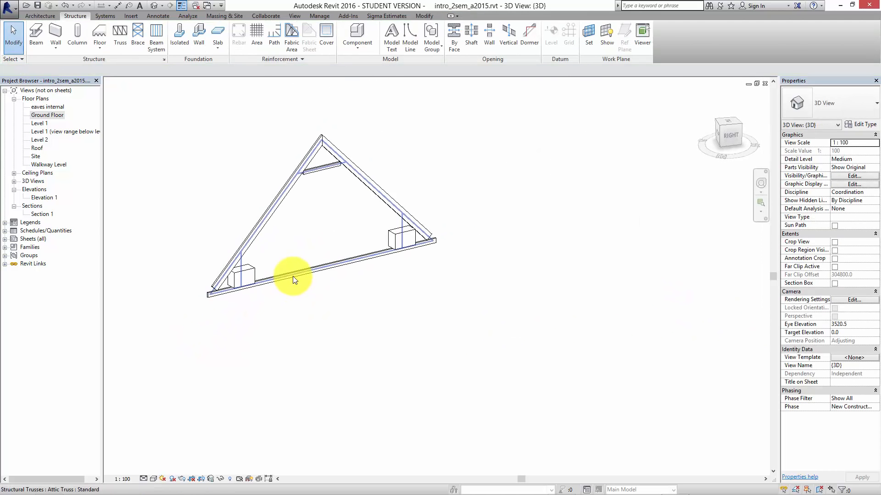
pyautogui.scroll(-5, 293, 276)
pyautogui.click(292, 276)
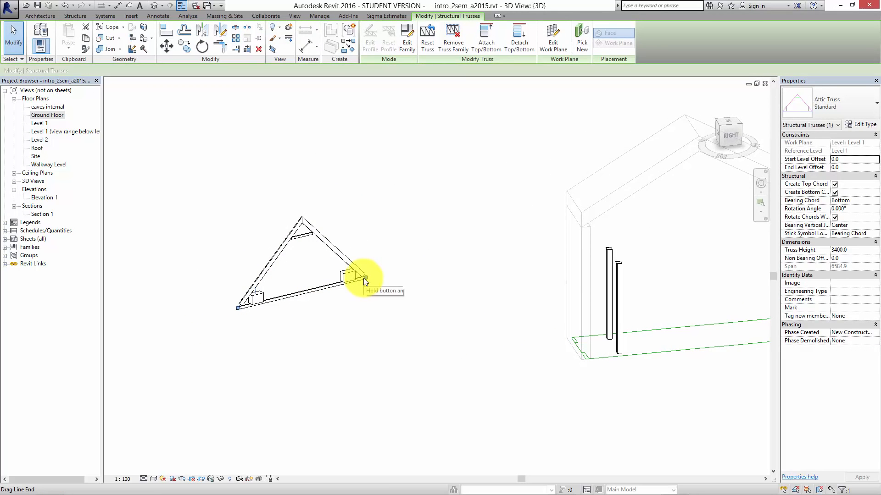
pyautogui.moveTo(365, 278); pyautogui.dragTo(514, 258)
pyautogui.click(431, 327)
pyautogui.scroll(5, 500, 186)
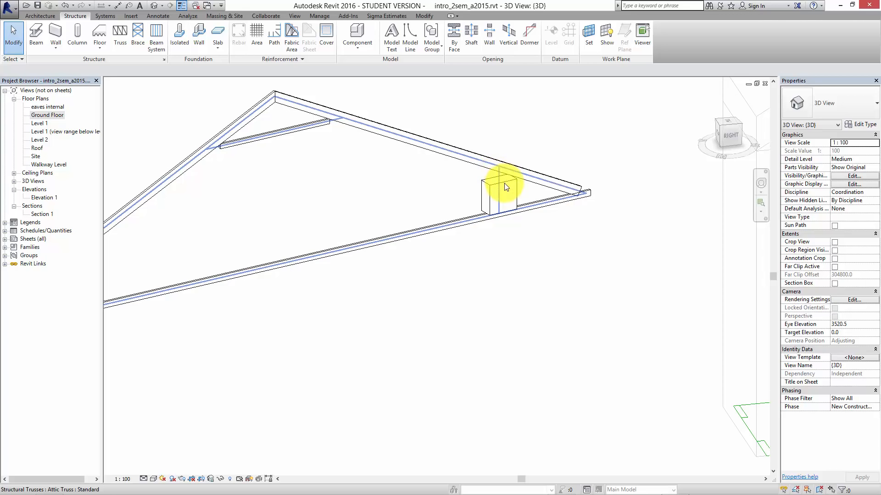
pyautogui.moveTo(494, 204); pyautogui.dragTo(509, 248, button='middle')
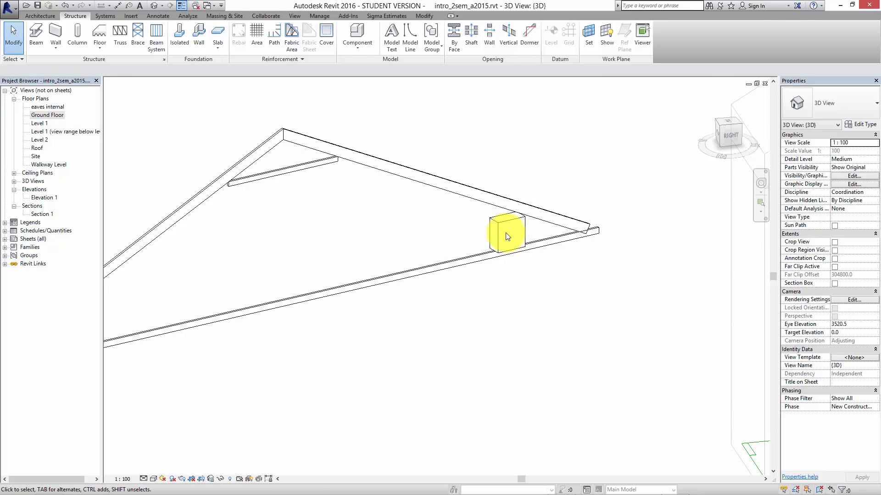
pyautogui.scroll(5, 505, 232)
pyautogui.scroll(-3, 546, 225)
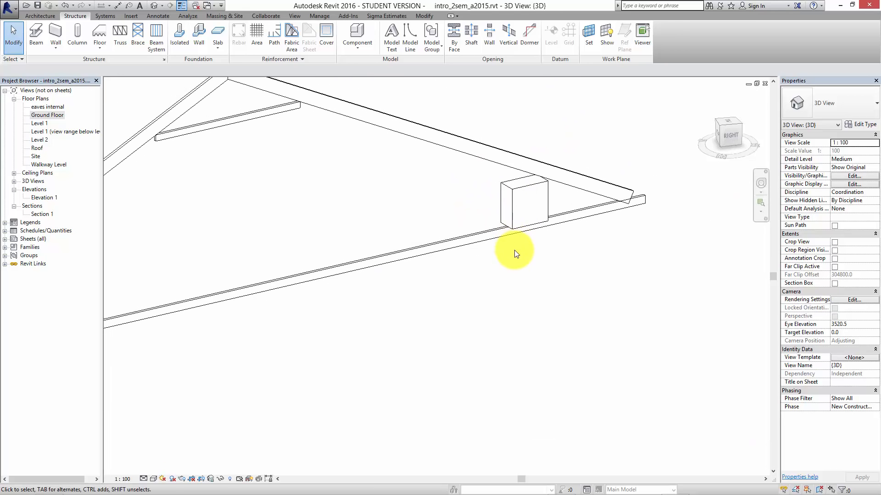
pyautogui.scroll(-4, 496, 376)
pyautogui.moveTo(499, 443); pyautogui.dragTo(541, 406, button='middle')
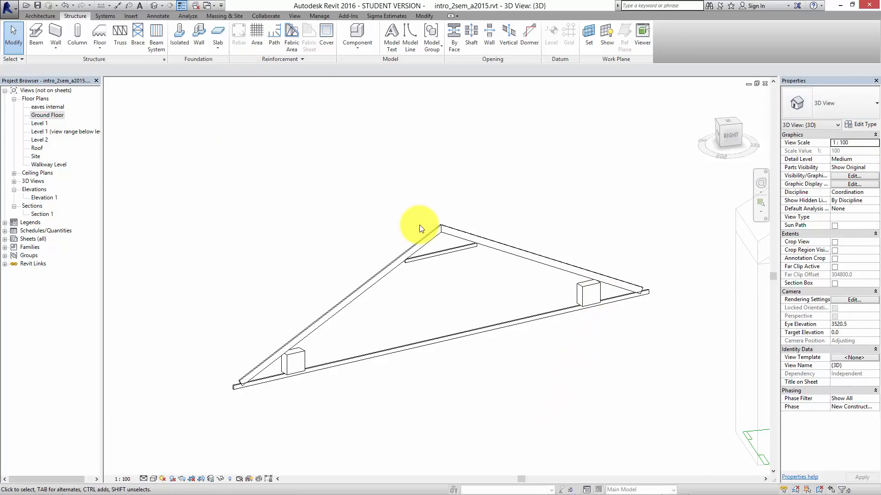
# Delete the Attic Truss from the empty space beside the building.
pyautogui.click(422, 241)
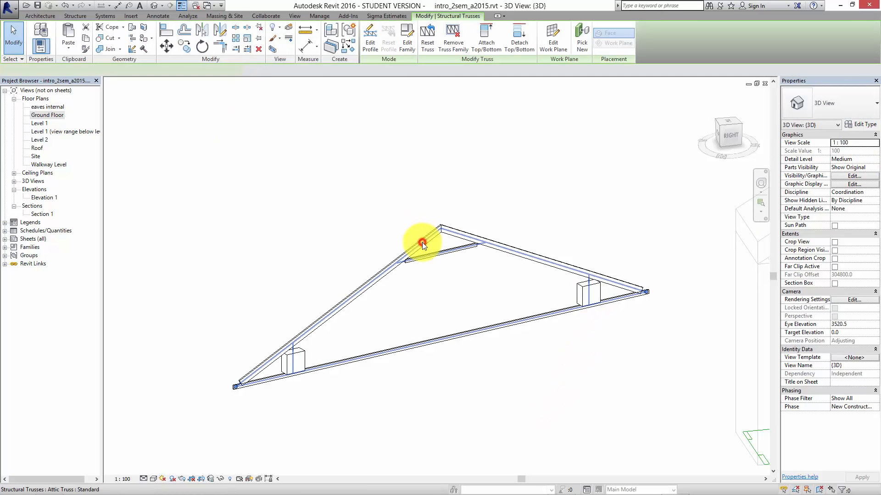
pyautogui.press('Delete')
pyautogui.scroll(-3, 455, 324)
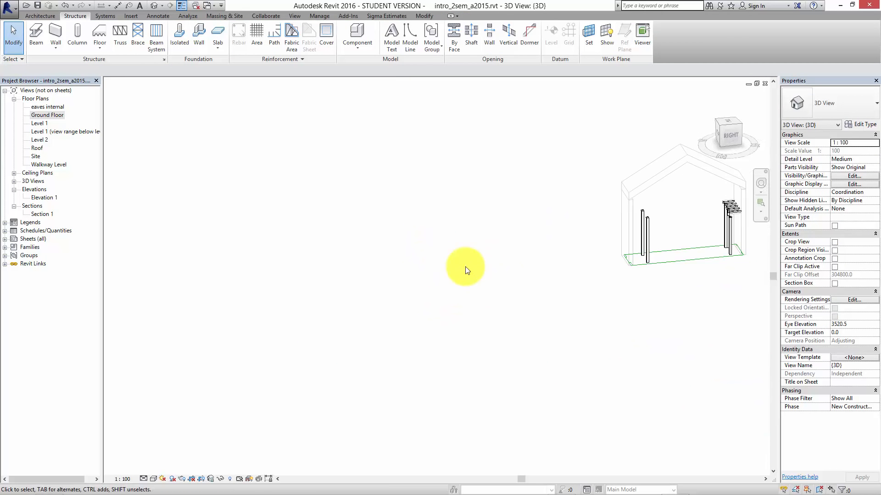
pyautogui.scroll(-1, 465, 266)
pyautogui.moveTo(398, 305); pyautogui.dragTo(377, 326, button='middle')
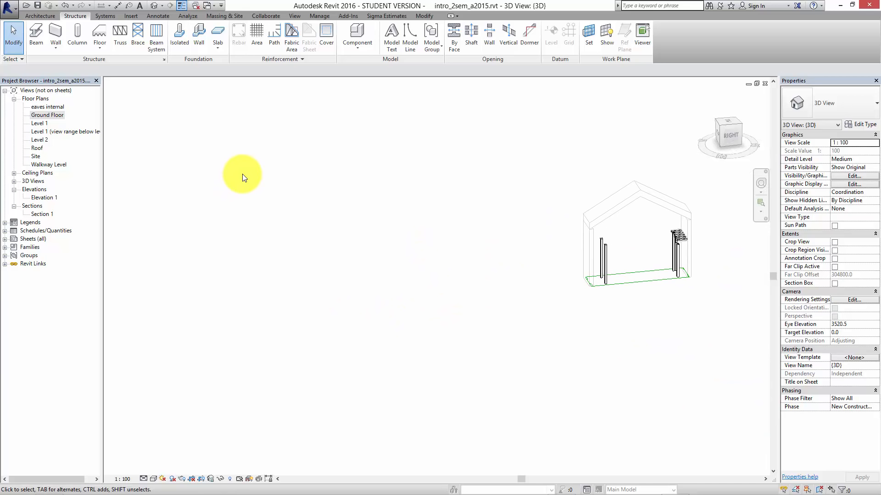
pyautogui.click(12, 11)
pyautogui.click(33, 47)
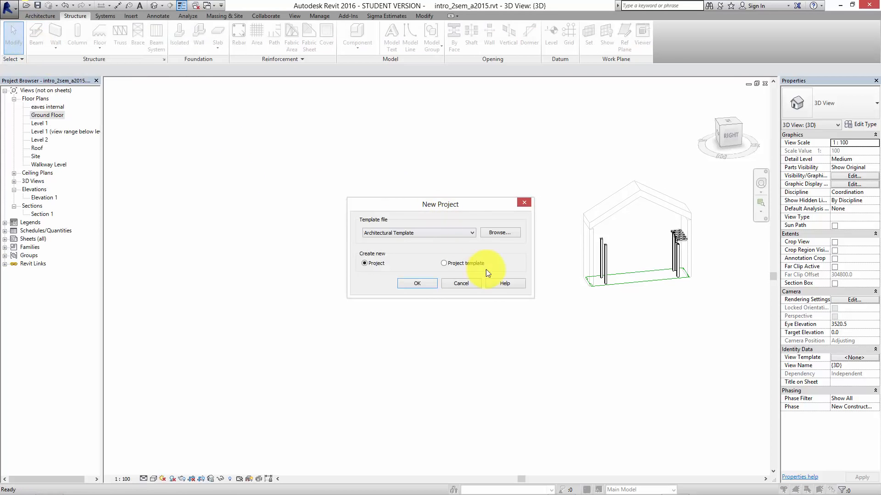
pyautogui.click(461, 283)
# Create a new family from the Metric Structural Trusses.rft template.
pyautogui.click(15, 16)
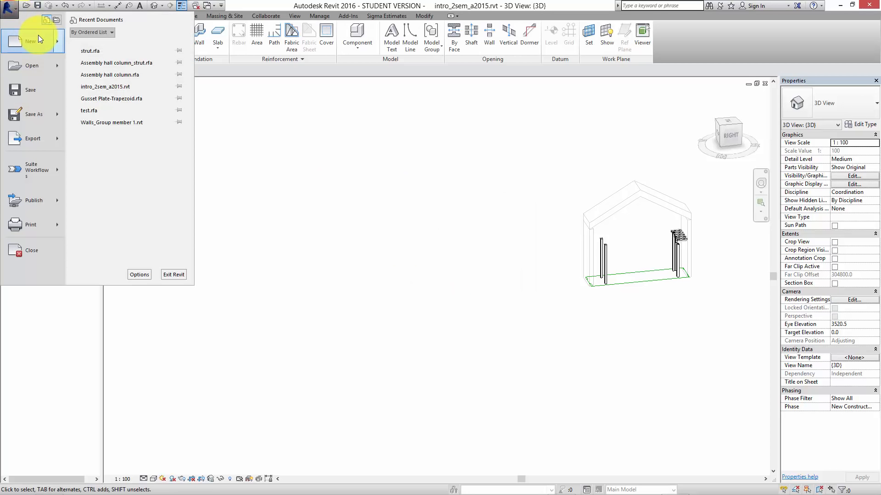
pyautogui.moveTo(38, 38)
pyautogui.click(126, 70)
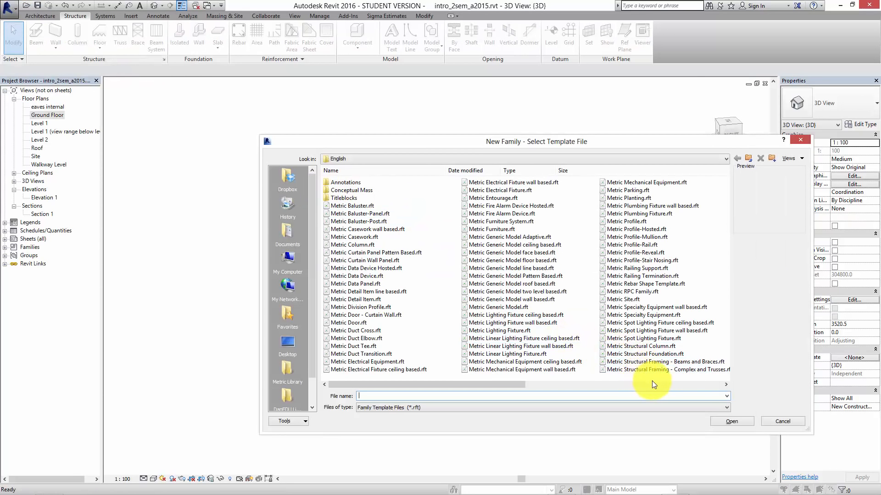
pyautogui.moveTo(522, 387); pyautogui.dragTo(610, 384)
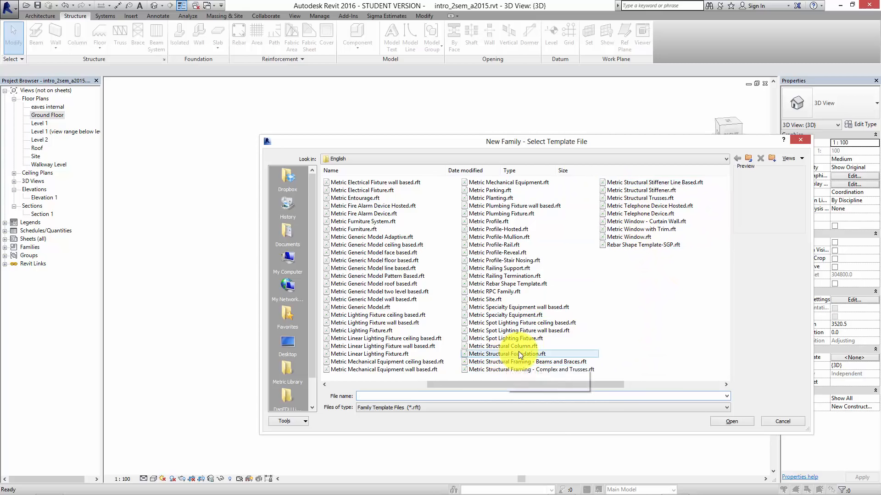
pyautogui.click(577, 370)
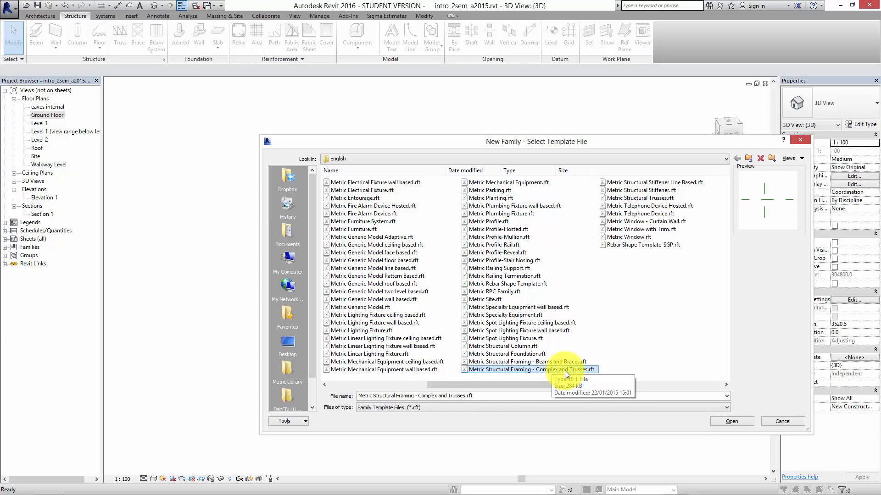
pyautogui.click(640, 198)
pyautogui.click(733, 422)
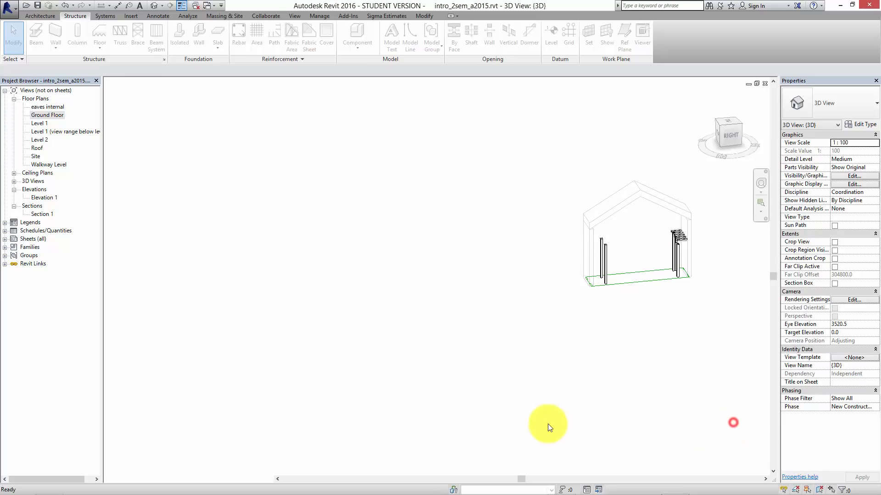
# Draw two sloping top chords from the lower left reference intersection to the centre peak and down to the lower right intersection.
pyautogui.moveTo(439, 376); pyautogui.dragTo(461, 348, button='middle')
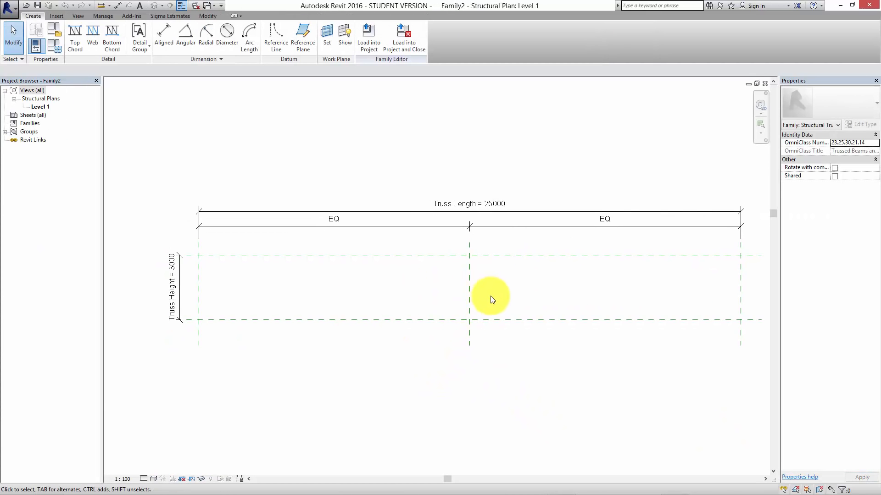
pyautogui.moveTo(500, 296); pyautogui.dragTo(465, 296, button='middle')
pyautogui.moveTo(292, 326); pyautogui.dragTo(341, 327, button='middle')
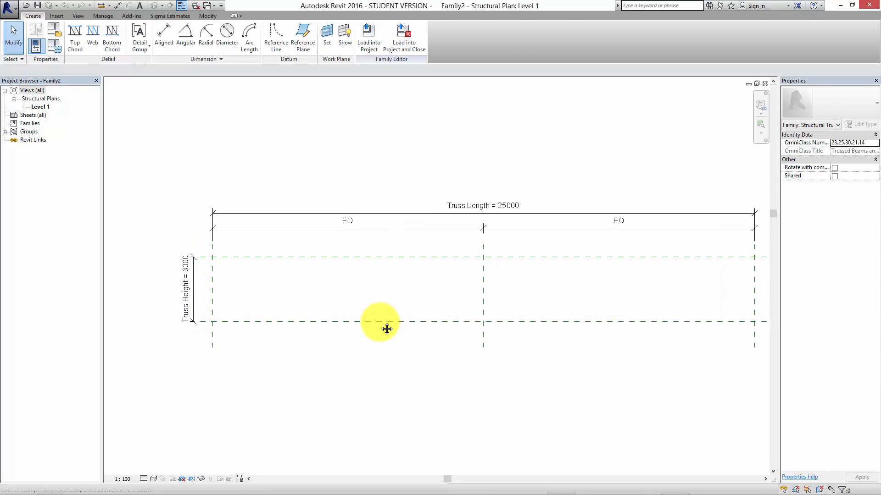
pyautogui.scroll(-1, 387, 328)
pyautogui.moveTo(582, 301)
pyautogui.mouseDown(button='middle')
pyautogui.moveTo(551, 276)
pyautogui.moveTo(576, 288)
pyautogui.mouseUp(button='middle')
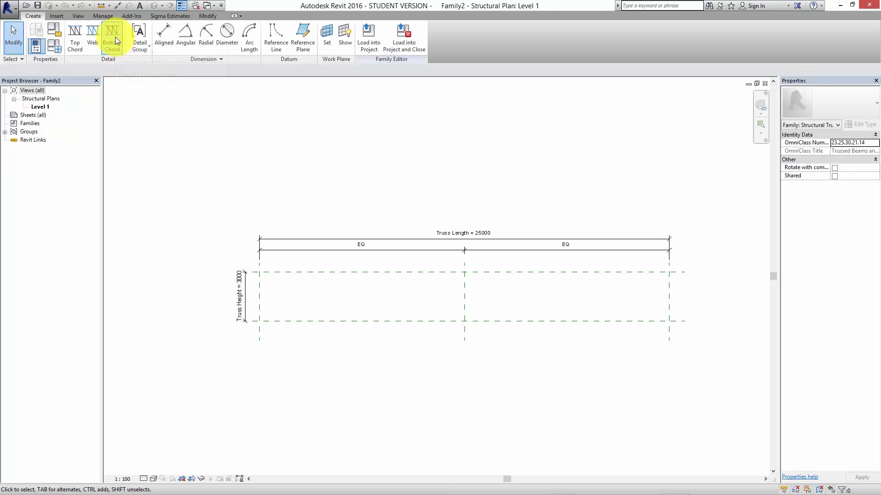
pyautogui.click(74, 42)
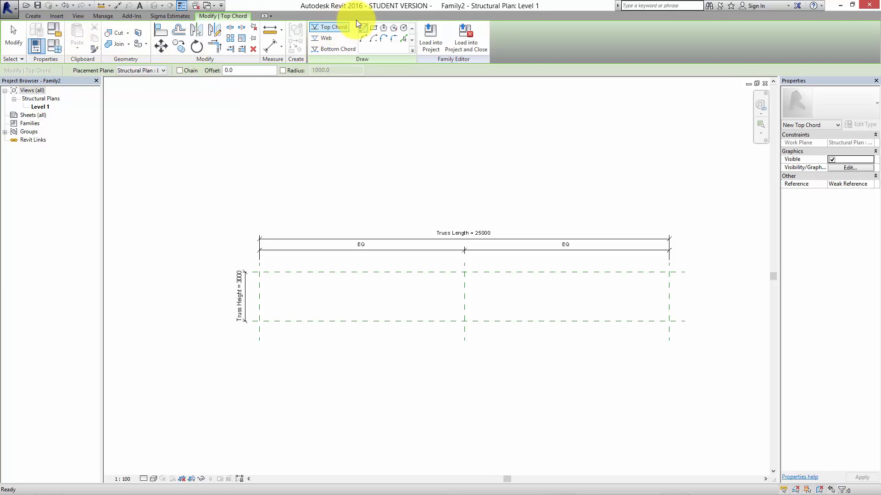
pyautogui.click(260, 321)
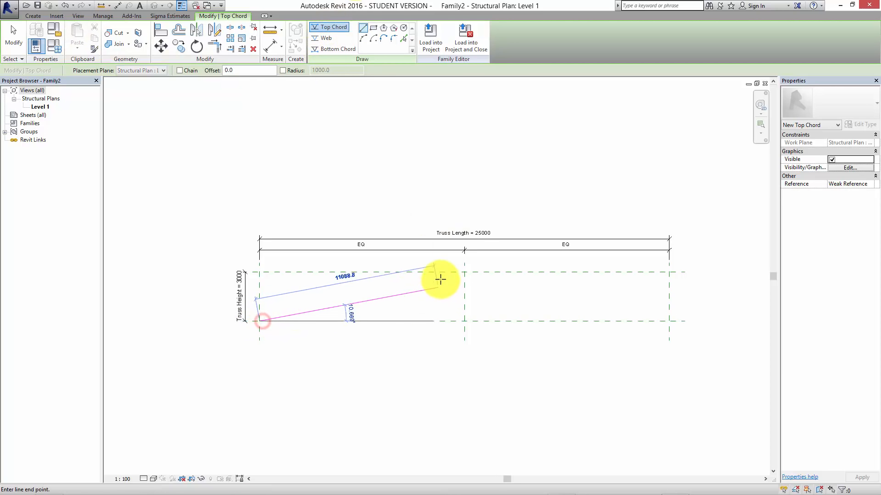
pyautogui.click(464, 273)
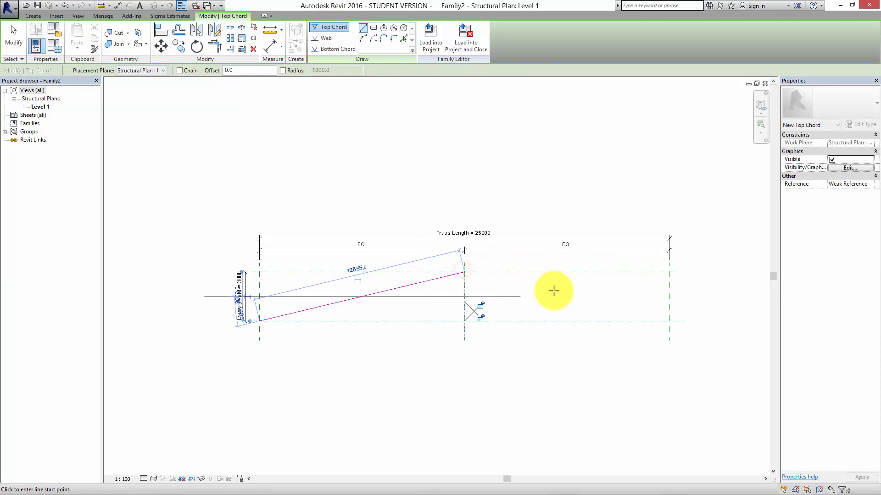
pyautogui.click(464, 274)
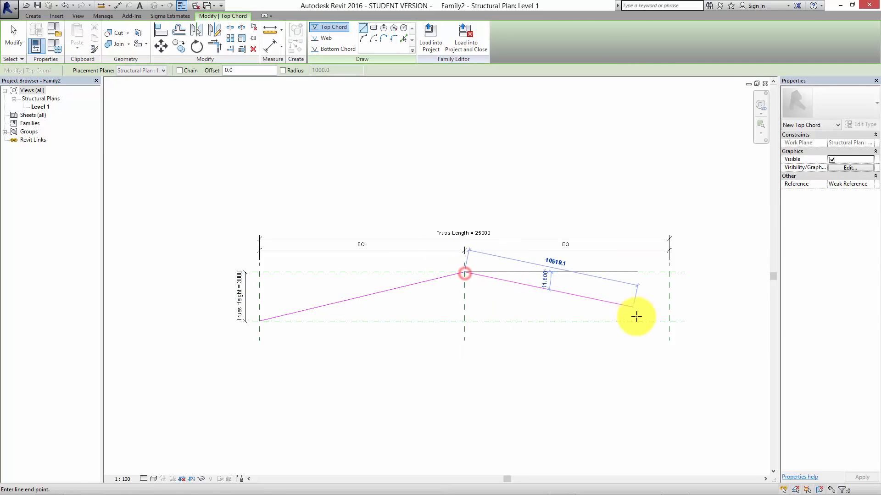
pyautogui.click(669, 321)
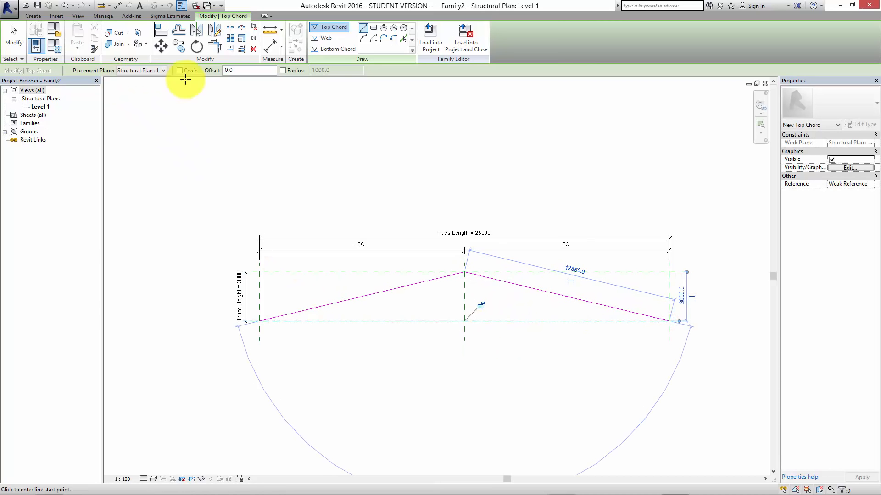
# Draw a straight bottom chord along the lower reference plane, joining the outer ends of both top chords.
pyautogui.click(318, 49)
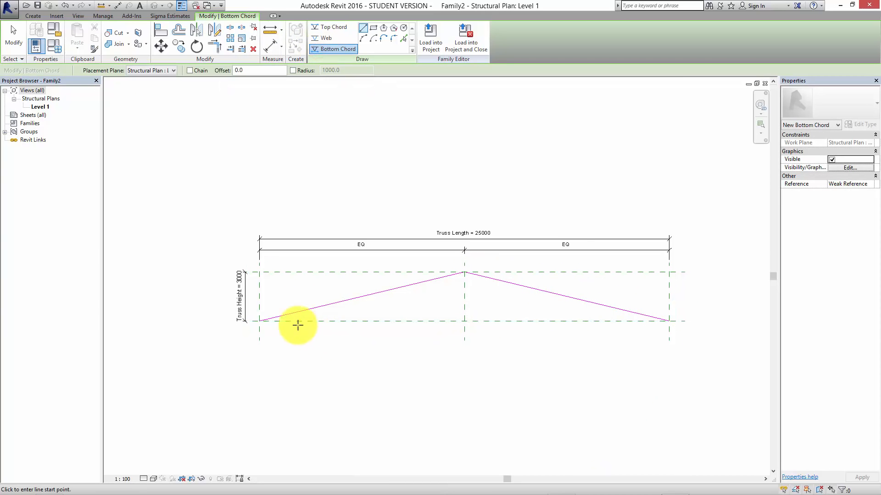
pyautogui.click(259, 321)
pyautogui.click(669, 321)
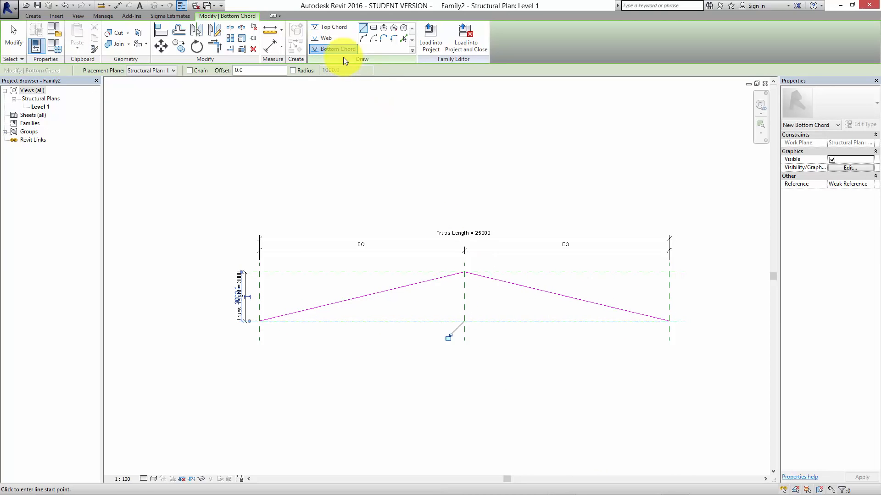
# Draw a vertical web line from the truss peak to the bottom chord along the centre reference plane.
pyautogui.click(324, 38)
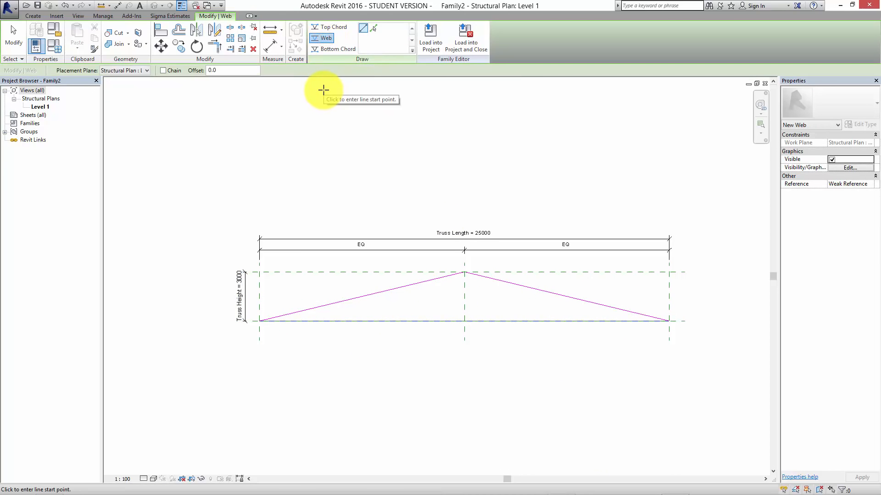
pyautogui.scroll(2, 454, 218)
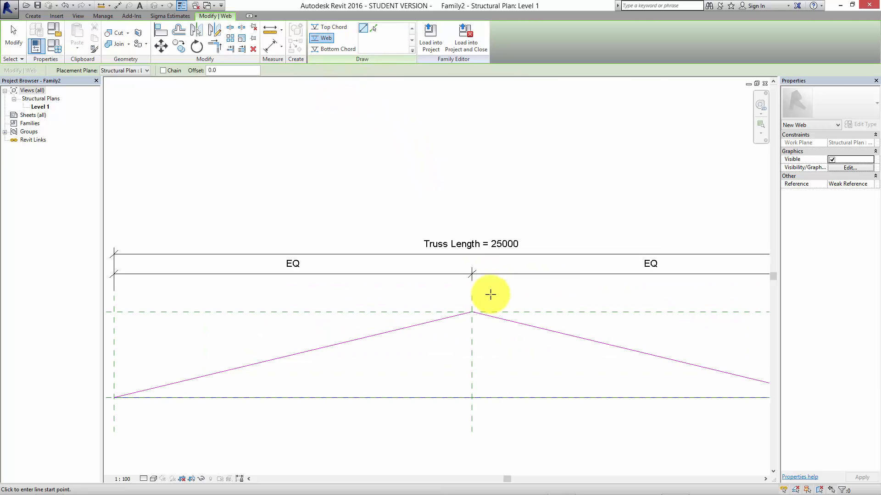
pyautogui.click(472, 314)
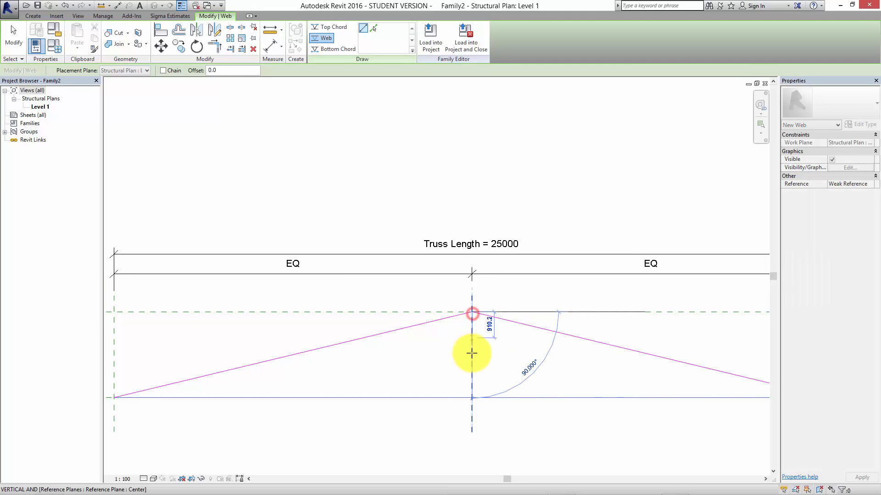
pyautogui.click(472, 398)
# Draw a web line from just above the foot of the vertical web to the right top chord, using a perpendicular snap override.
pyautogui.scroll(5, 485, 362)
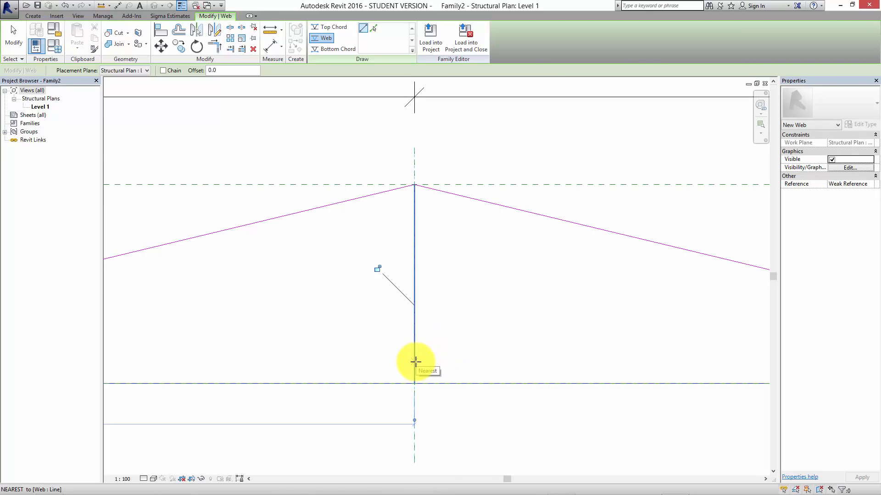
pyautogui.click(415, 362)
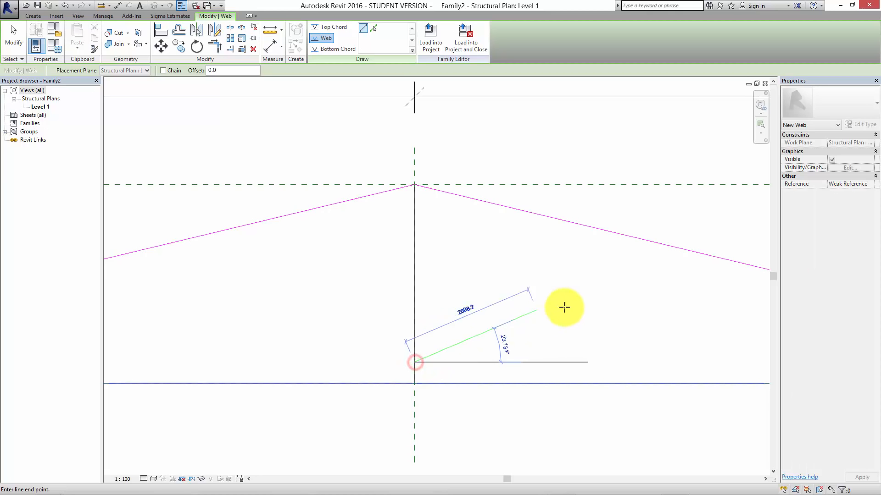
pyautogui.rightClick(561, 222)
pyautogui.moveTo(593, 266)
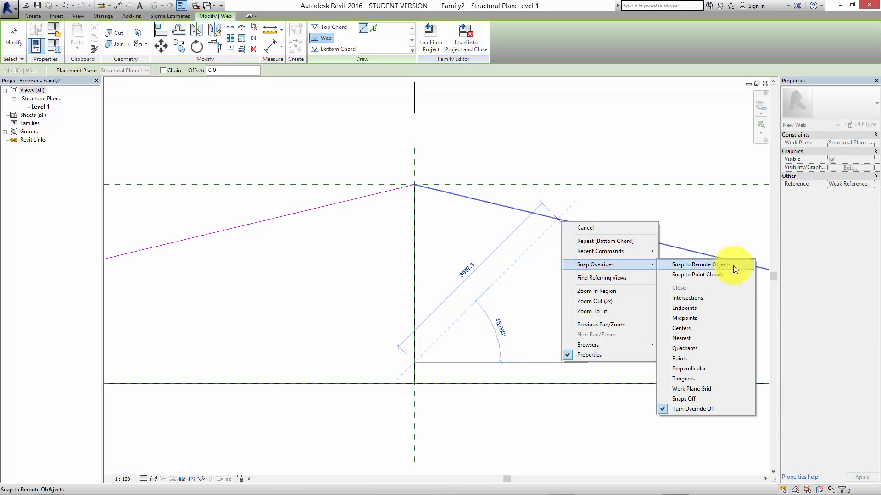
pyautogui.click(700, 367)
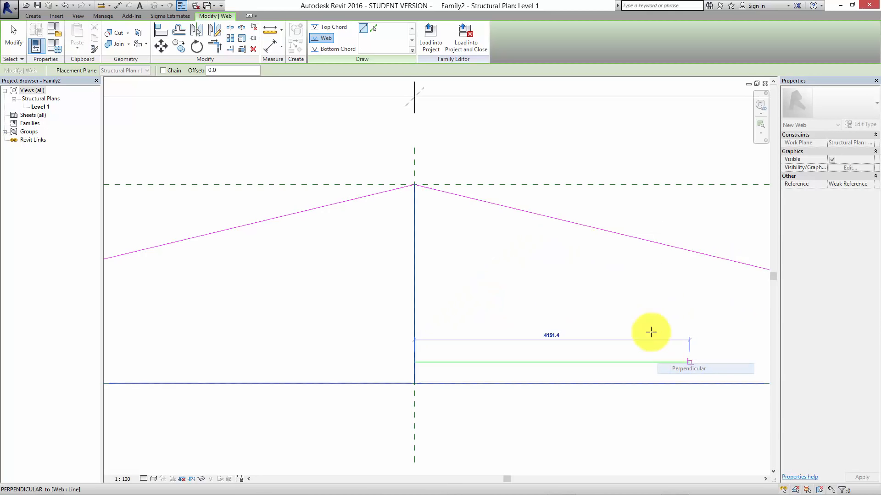
pyautogui.click(541, 215)
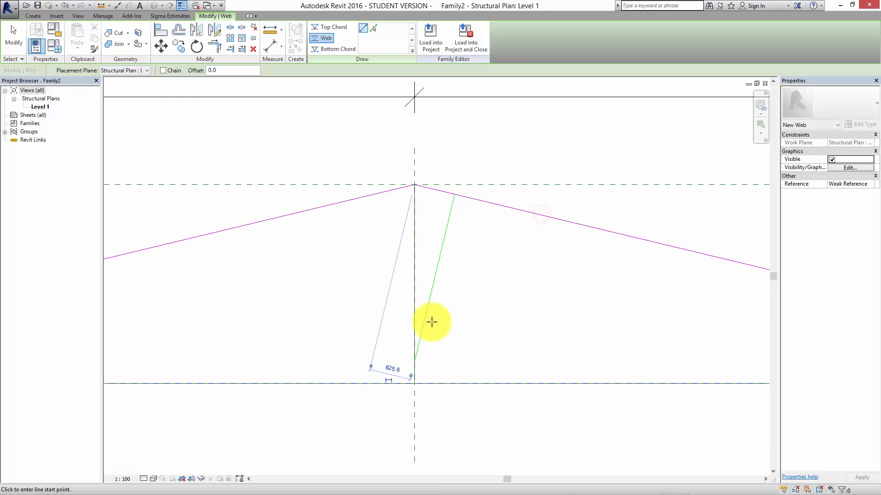
pyautogui.scroll(-1, 431, 324)
pyautogui.click(419, 353)
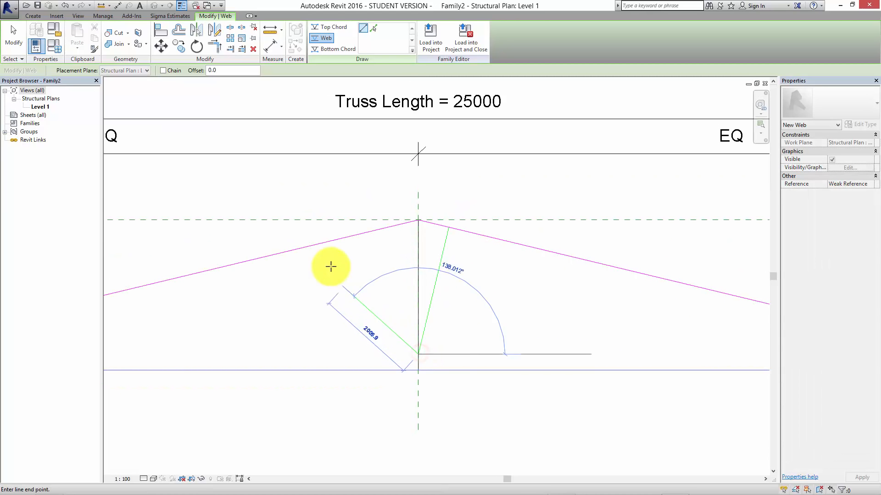
pyautogui.rightClick(326, 242)
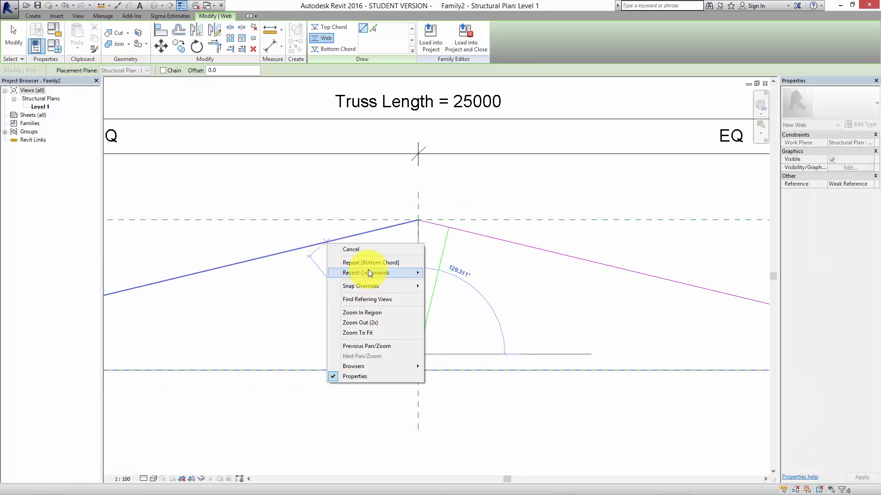
pyautogui.moveTo(368, 285)
pyautogui.click(485, 374)
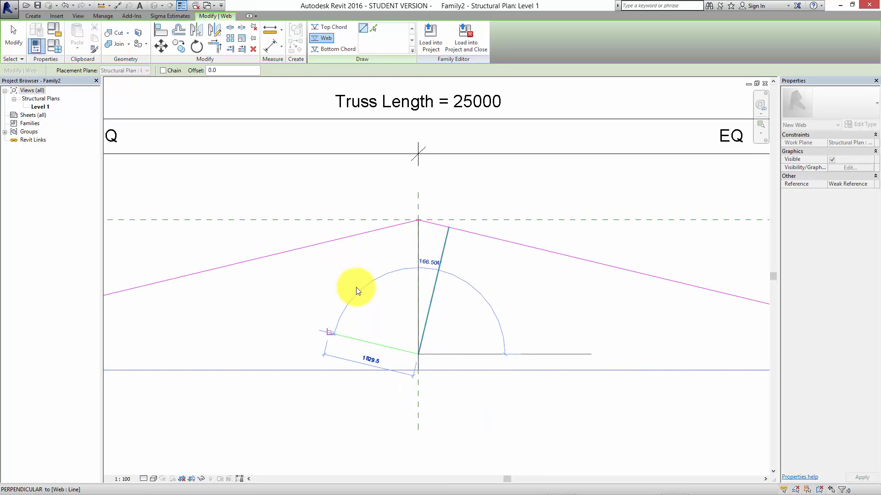
pyautogui.press('Escape')
pyautogui.press('Escape')
# Draw a web line from the lower end of the existing inclined web to the left top chord, using a perpendicular snap override.
pyautogui.click(39, 16)
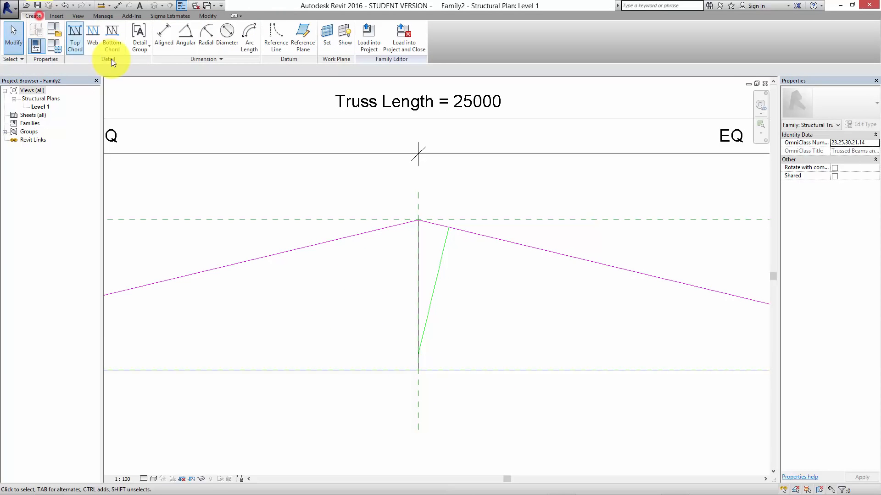
pyautogui.click(87, 45)
pyautogui.click(414, 352)
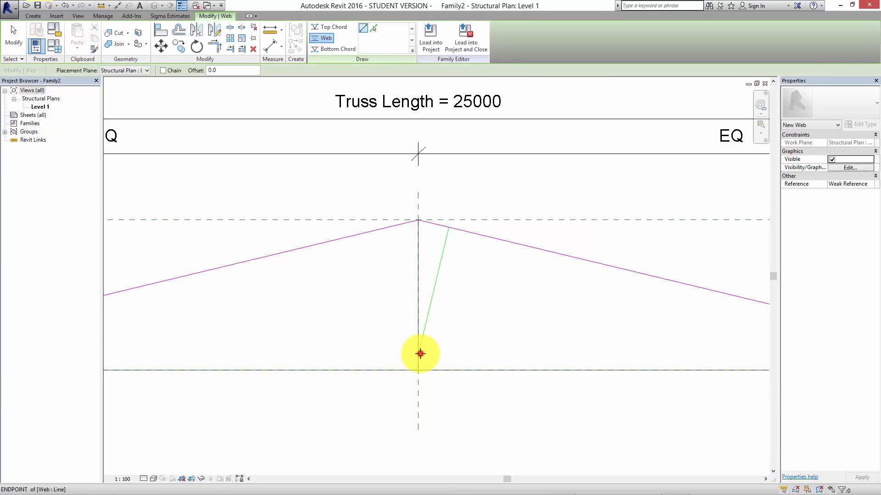
pyautogui.rightClick(351, 262)
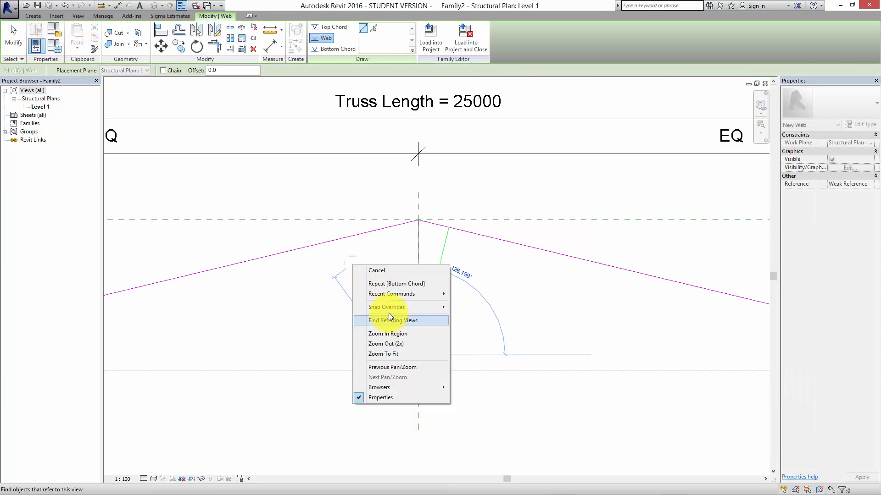
pyautogui.moveTo(389, 306)
pyautogui.click(479, 411)
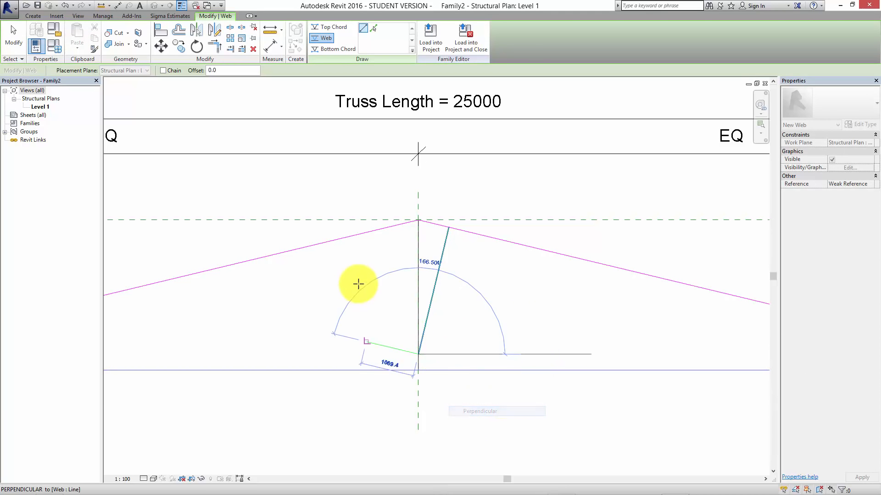
pyautogui.click(341, 240)
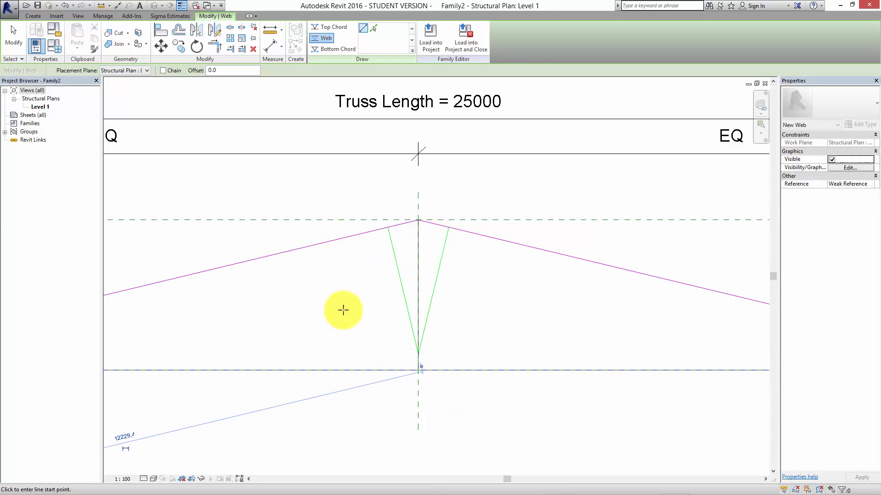
pyautogui.scroll(-5, 341, 310)
pyautogui.press('Escape')
# Save the truss family to the Desktop as "truss test" and load it into the project intro_2sem_a2015.rvt.
pyautogui.moveTo(336, 356); pyautogui.dragTo(407, 344, button='middle')
pyautogui.scroll(4, 408, 347)
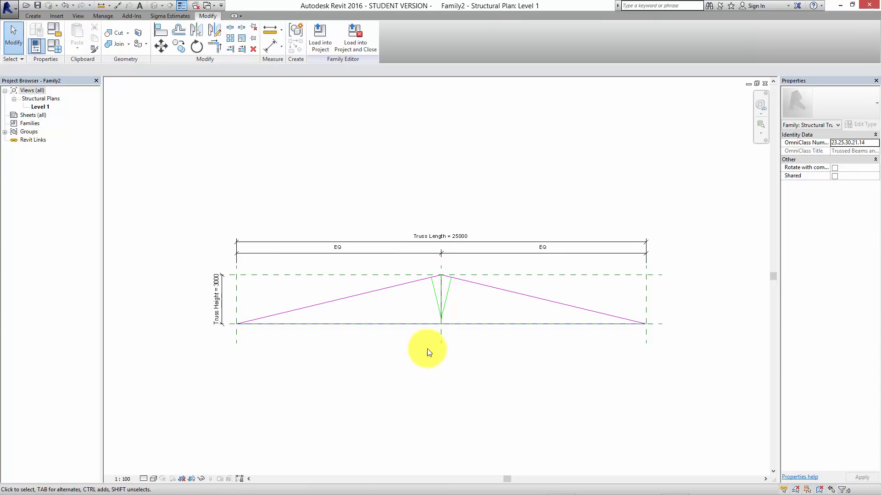
pyautogui.scroll(-6, 417, 324)
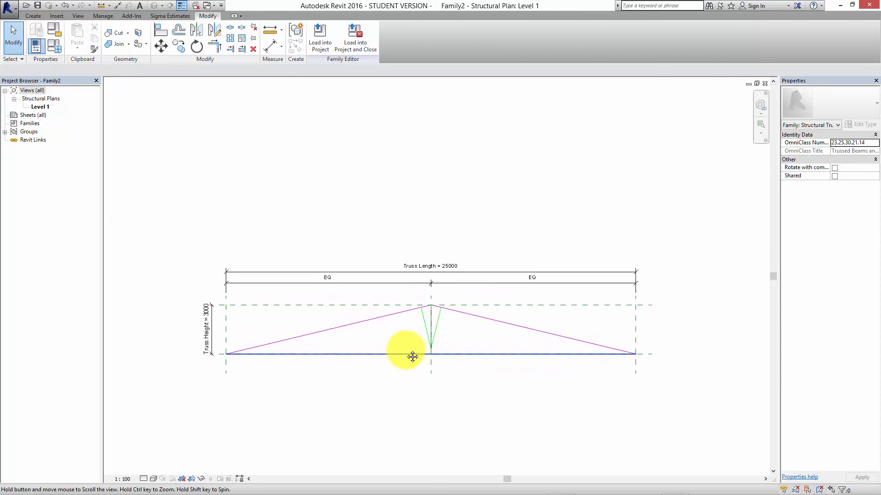
pyautogui.moveTo(367, 326); pyautogui.dragTo(364, 320, button='middle')
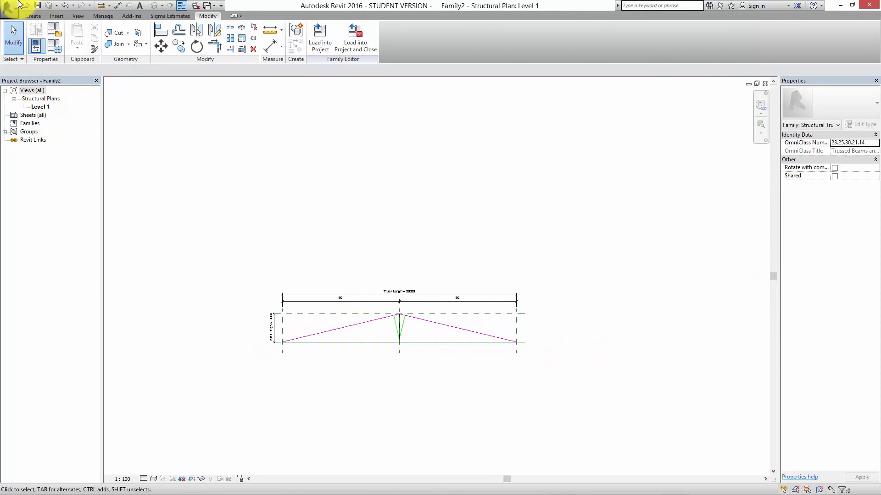
pyautogui.click(8, 7)
pyautogui.moveTo(33, 120)
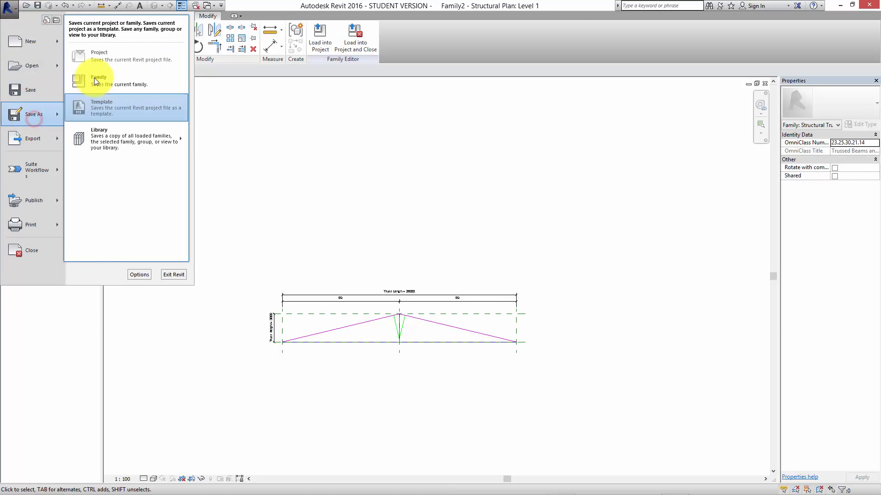
pyautogui.click(95, 79)
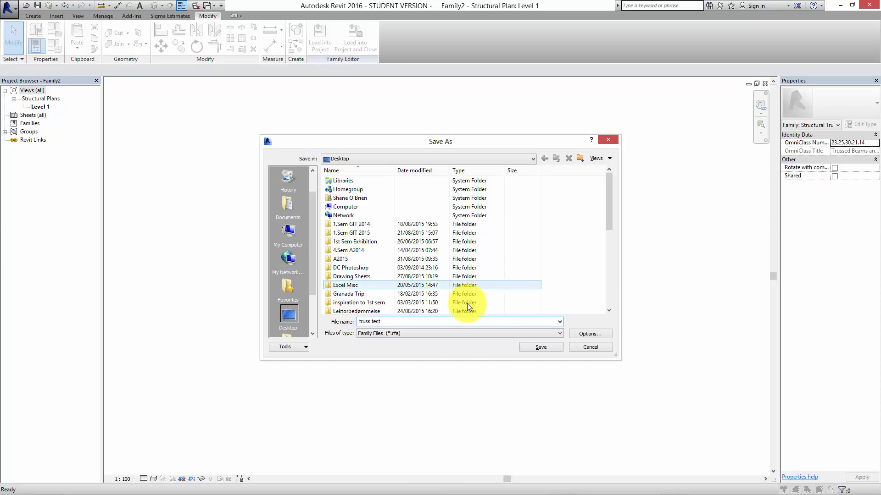
pyautogui.click(537, 345)
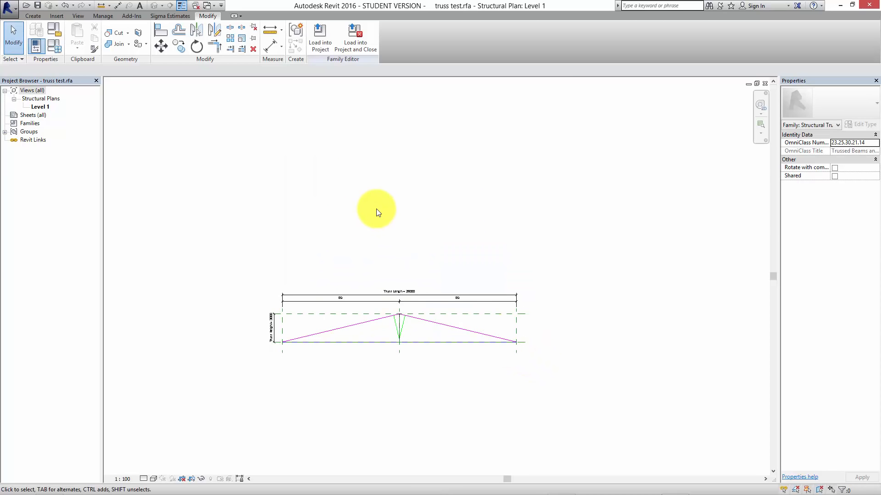
pyautogui.click(320, 39)
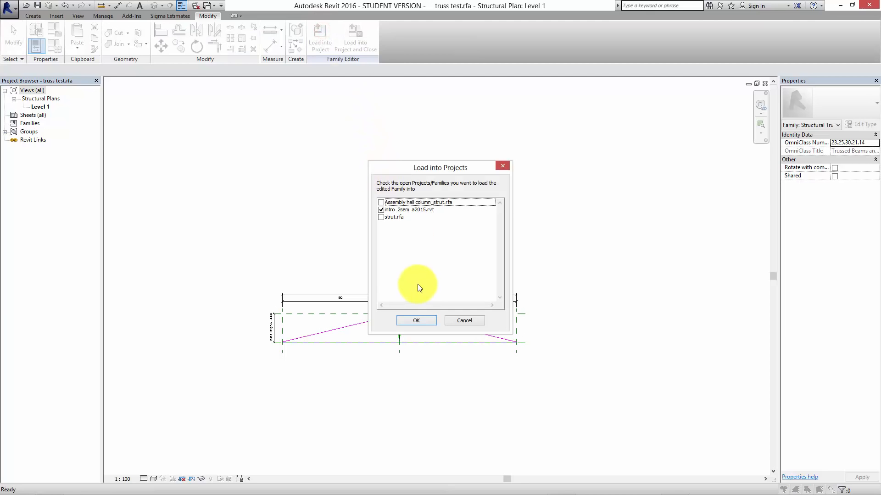
pyautogui.click(431, 320)
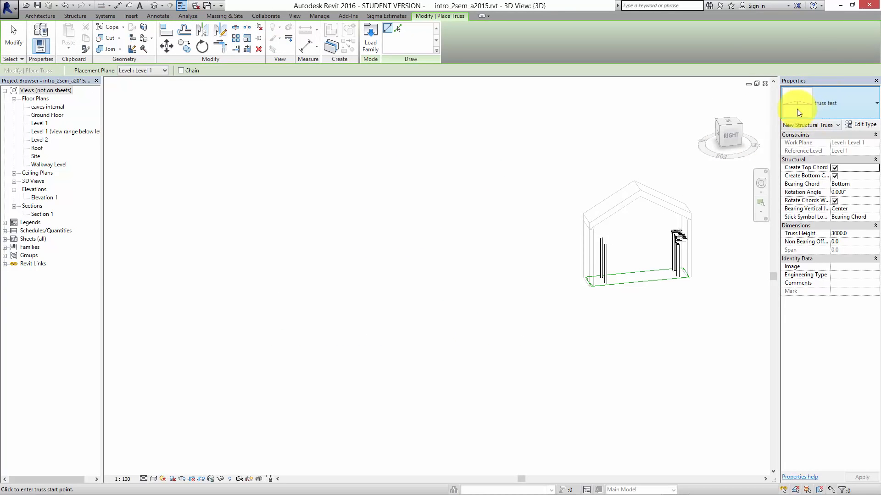
# Place a "truss test" truss on Level 1 in the empty area beside the building in the 3D view.
pyautogui.click(77, 16)
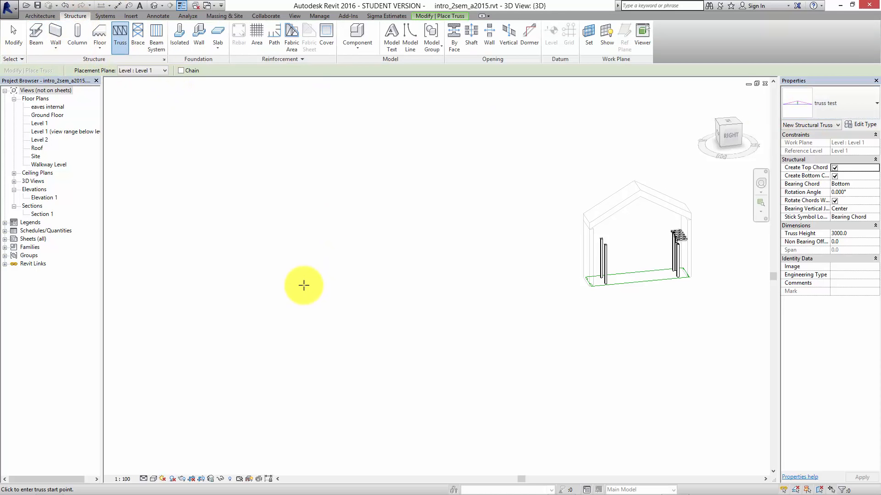
pyautogui.click(276, 287)
pyautogui.click(460, 261)
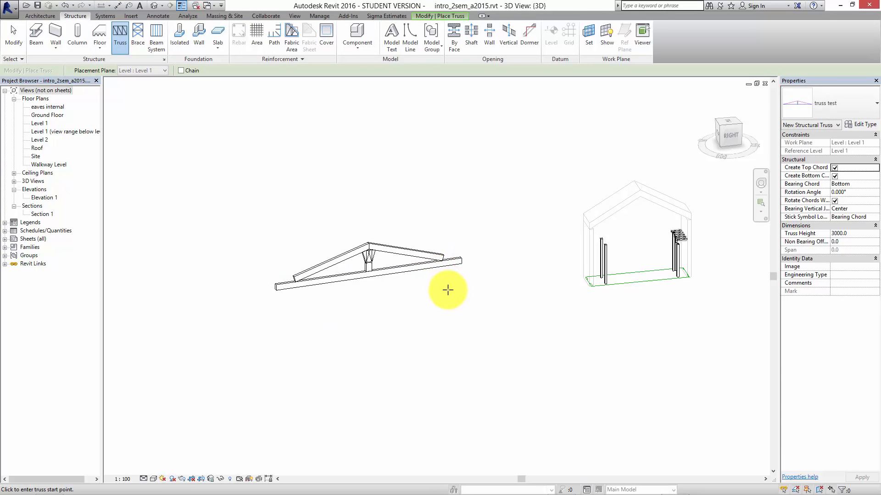
pyautogui.press('Escape')
pyautogui.scroll(2, 365, 275)
pyautogui.scroll(-1, 386, 259)
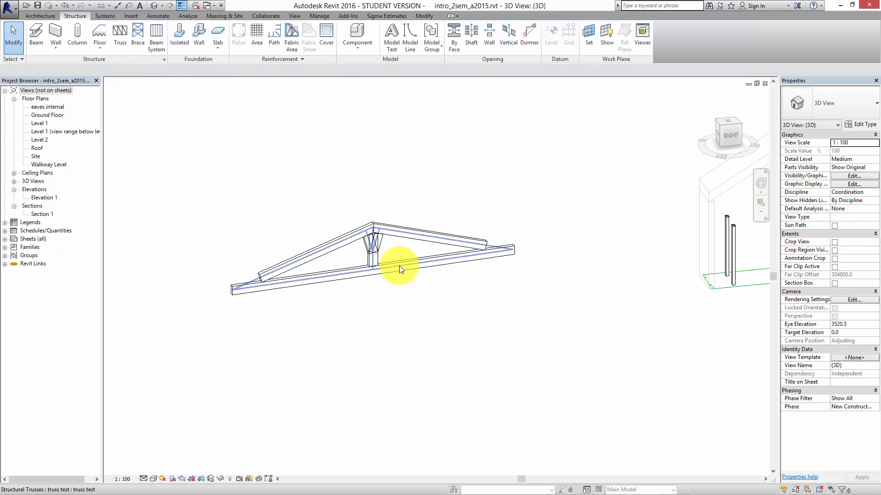
# Stretch the placed truss outward at its end nearest the building, to a span of about 26767 mm.
pyautogui.click(397, 273)
pyautogui.moveTo(513, 248); pyautogui.dragTo(613, 236)
pyautogui.click(503, 292)
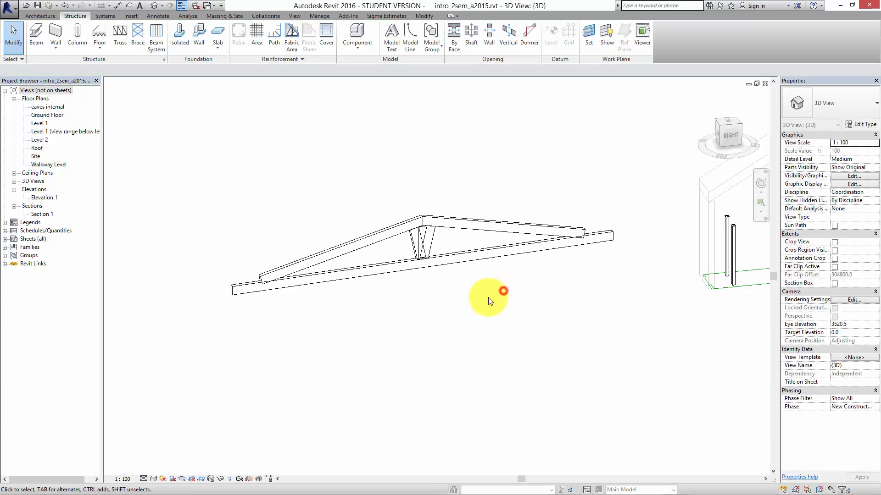
# Set the placed truss's height to 4500 mm and inspect the web connections at its peak.
pyautogui.click(454, 221)
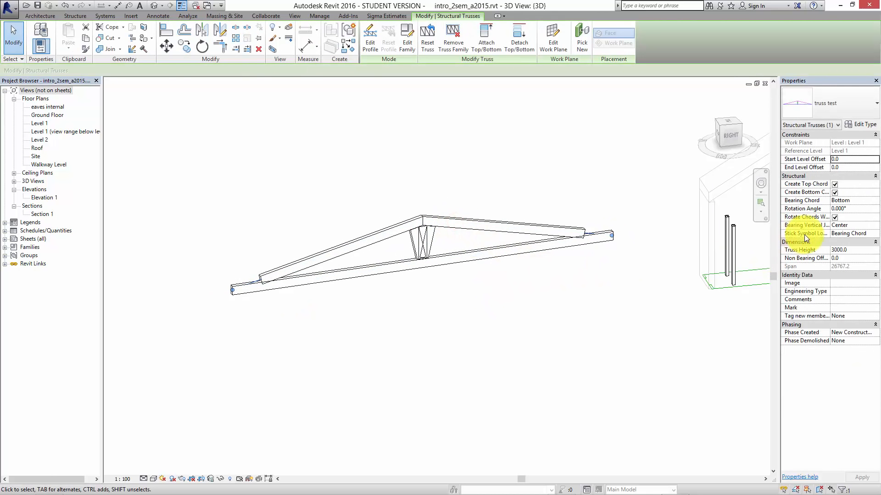
pyautogui.click(856, 251)
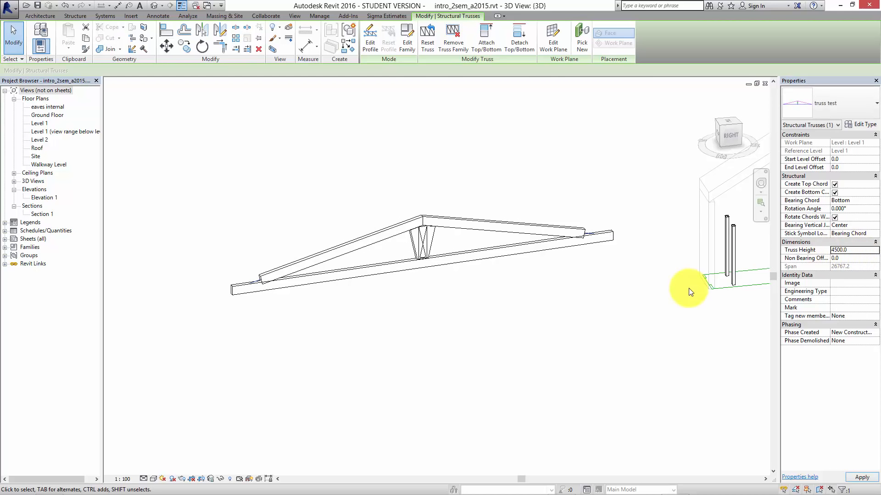
pyautogui.click(452, 311)
pyautogui.scroll(5, 448, 220)
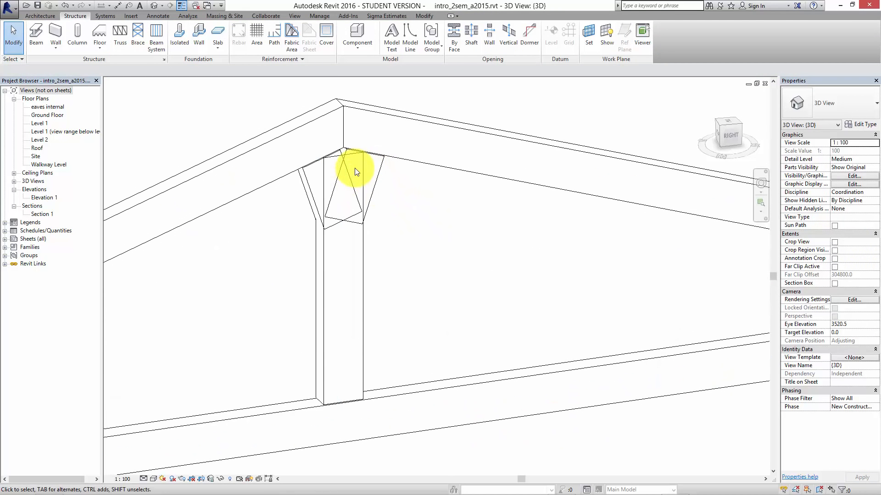
pyautogui.scroll(-4, 360, 220)
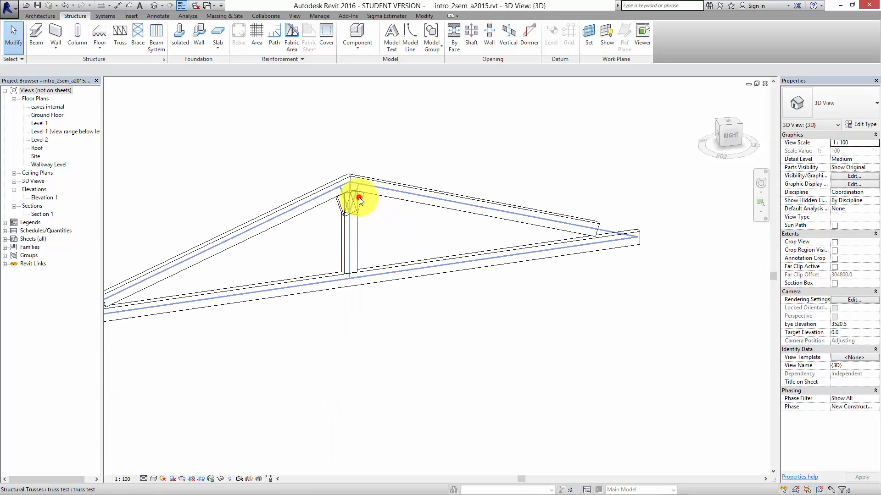
# Set the placed truss's height to 6000 mm.
pyautogui.click(359, 199)
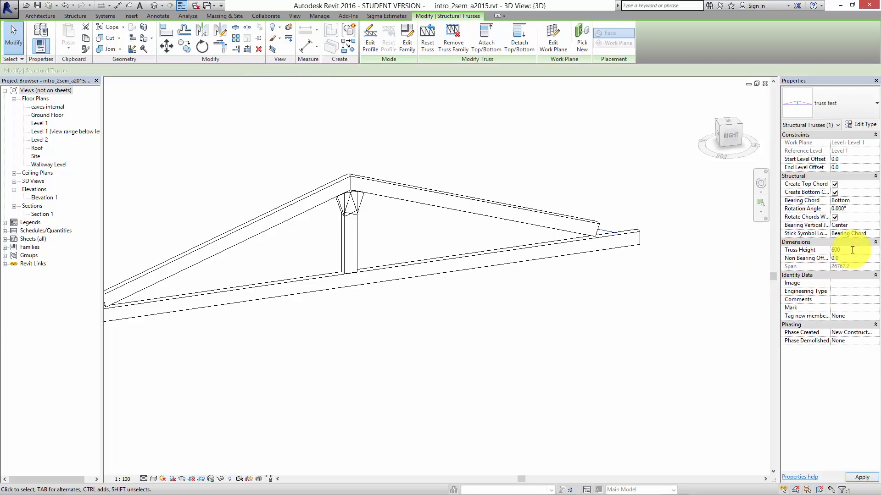
pyautogui.write('6000')
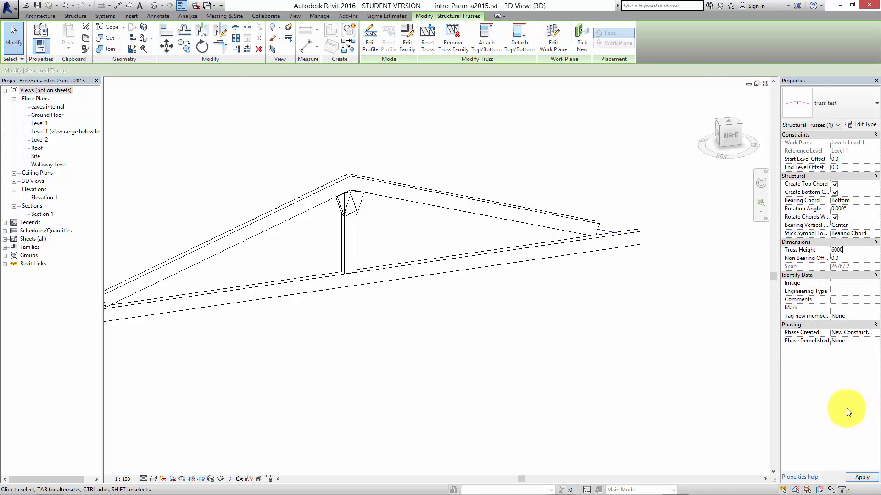
pyautogui.click(860, 477)
pyautogui.click(529, 379)
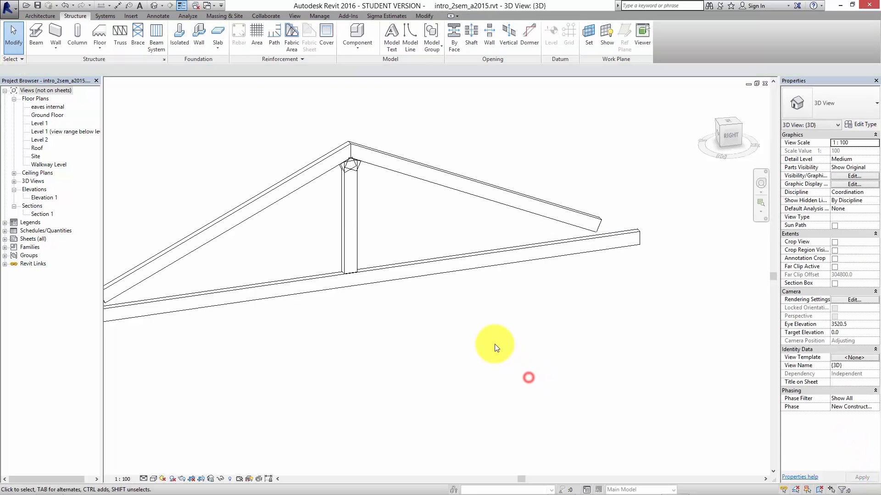
pyautogui.scroll(2, 478, 350)
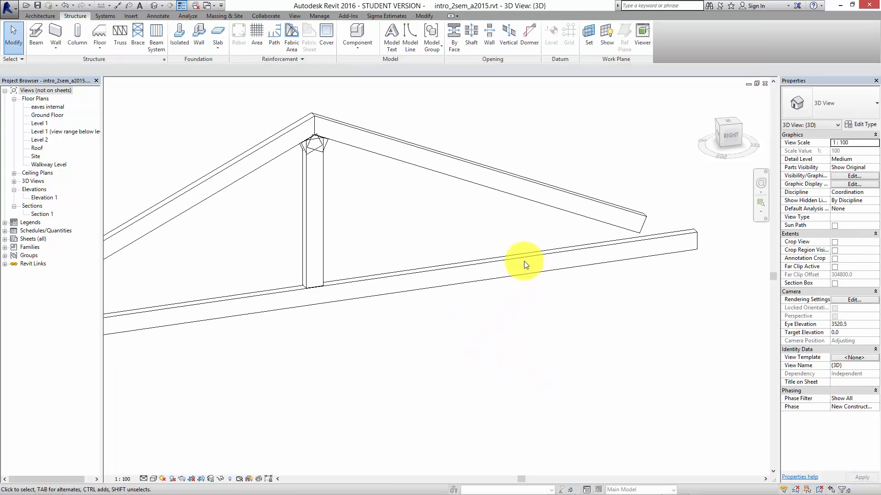
# Assign the HEB (framing):HEB 200 structural framing type to the top chords in the truss's type properties.
pyautogui.click(524, 273)
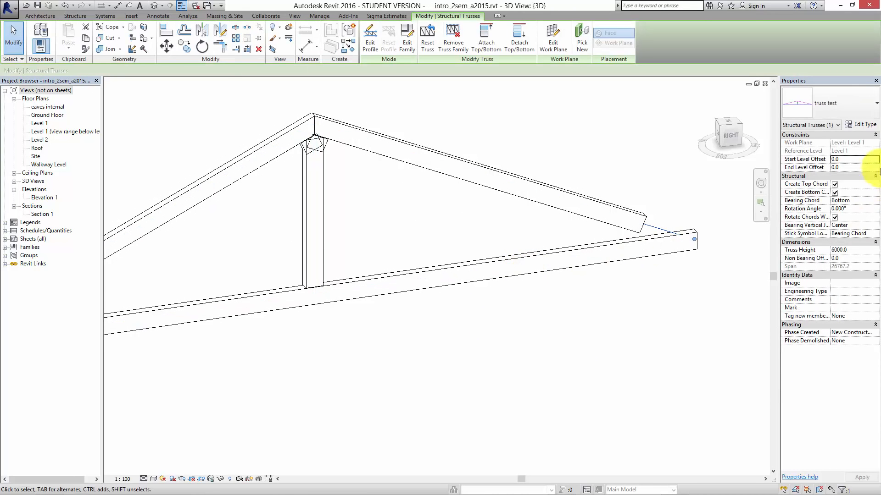
pyautogui.click(853, 126)
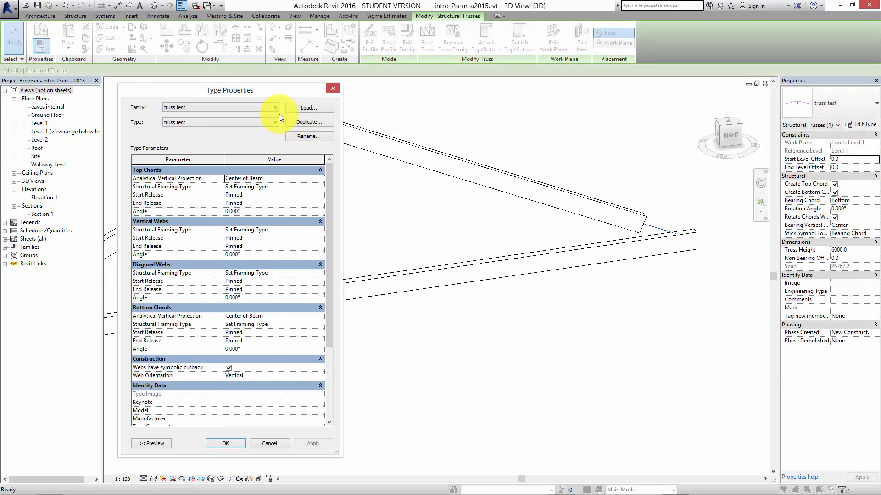
pyautogui.moveTo(276, 91); pyautogui.dragTo(644, 87)
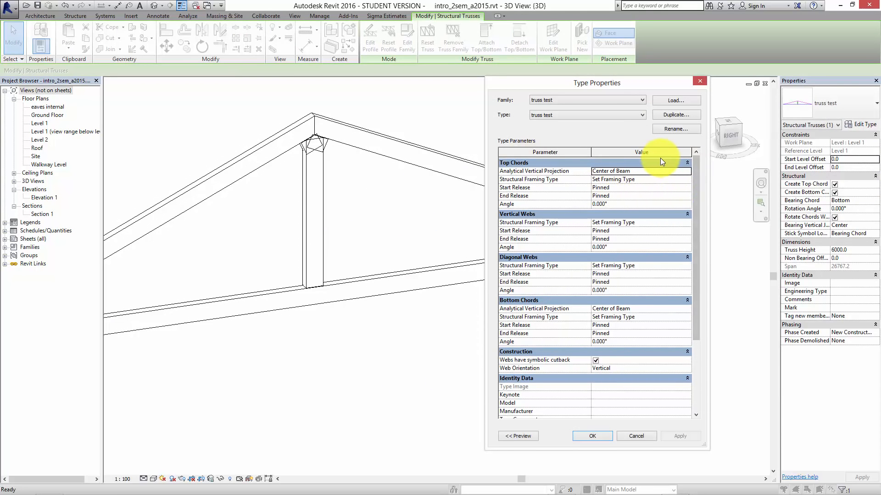
pyautogui.click(684, 180)
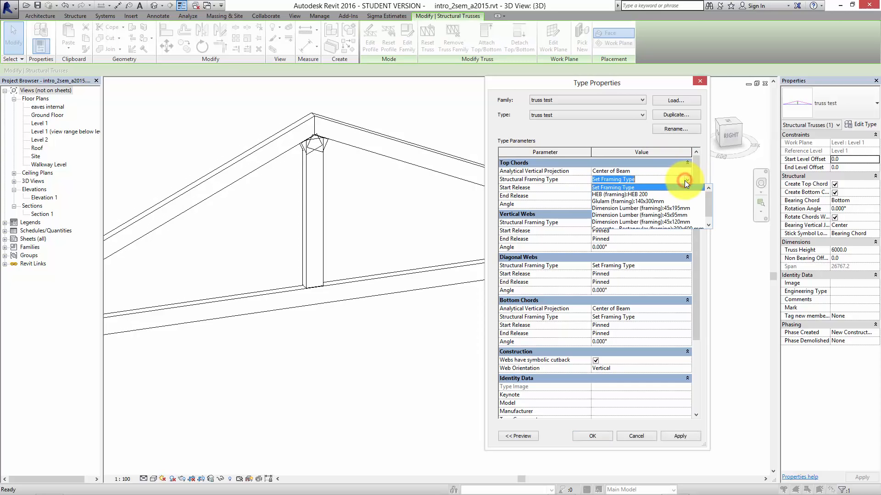
pyautogui.click(609, 195)
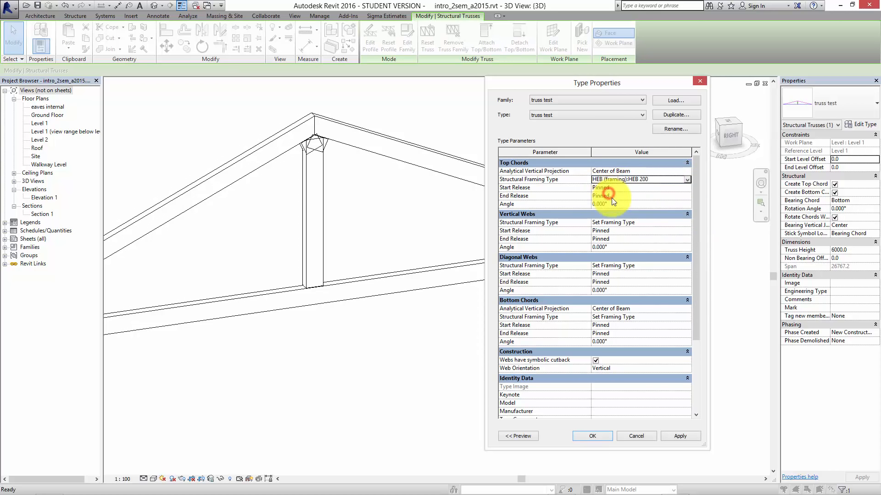
pyautogui.click(678, 435)
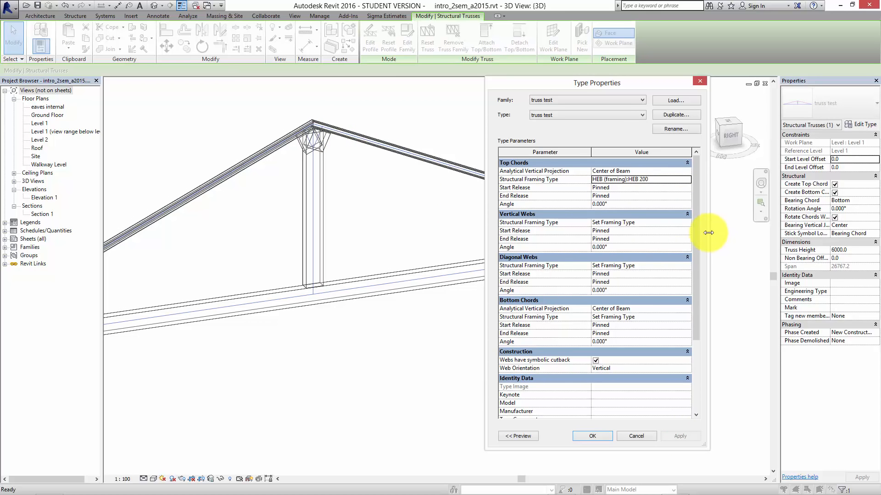
# Assign the HEB (framing):HEB 200 structural framing type to the vertical webs in the truss's type properties.
pyautogui.click(685, 222)
pyautogui.click(686, 223)
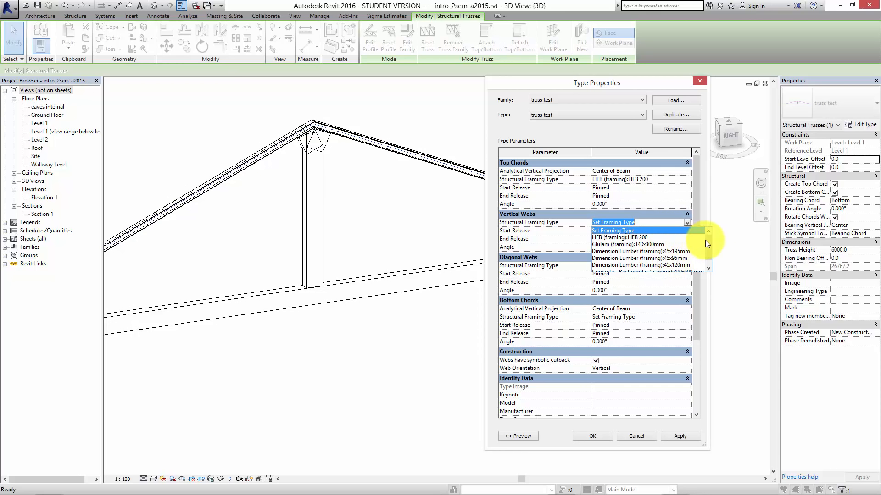
pyautogui.scroll(-1, 689, 241)
pyautogui.click(673, 229)
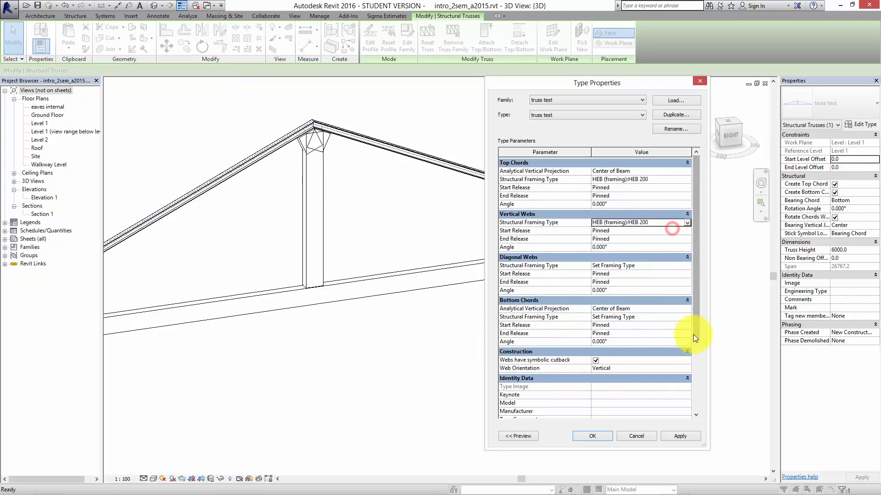
pyautogui.click(680, 436)
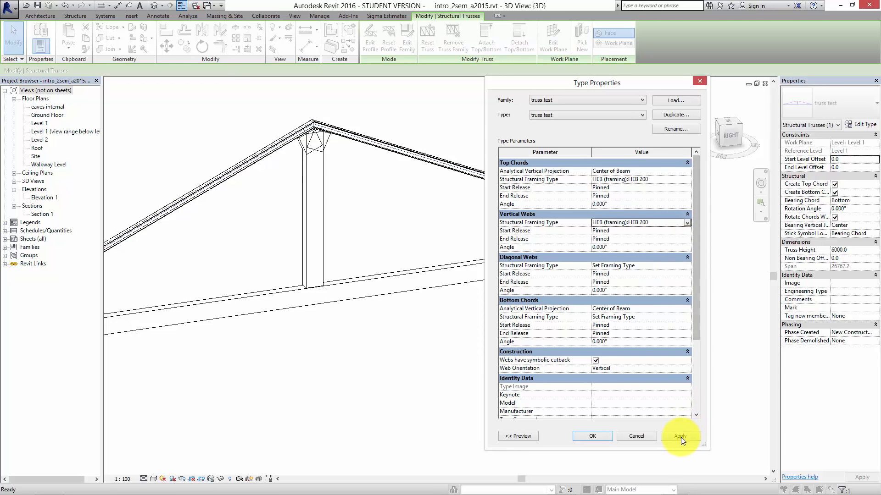
# Assign the HEB (framing):HEB 200 structural framing type to the truss's diagonal webs and bottom chords.
pyautogui.click(686, 266)
pyautogui.click(654, 278)
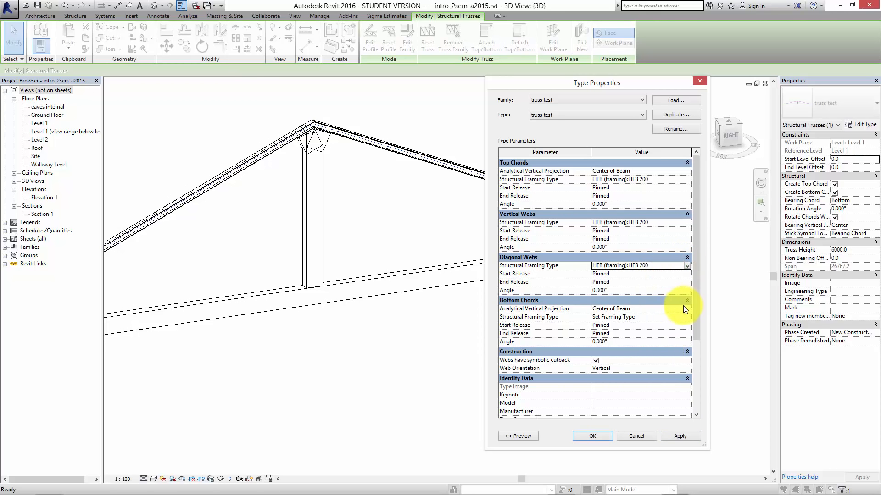
pyautogui.click(688, 318)
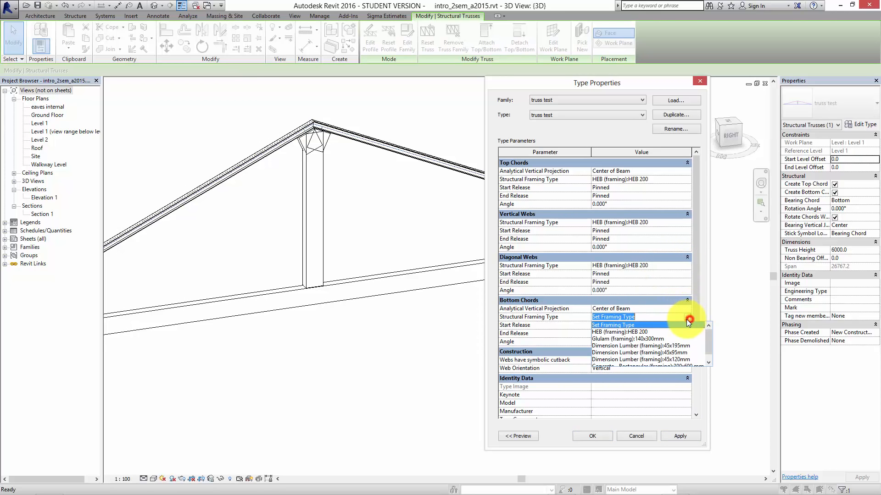
pyautogui.click(647, 332)
pyautogui.click(679, 436)
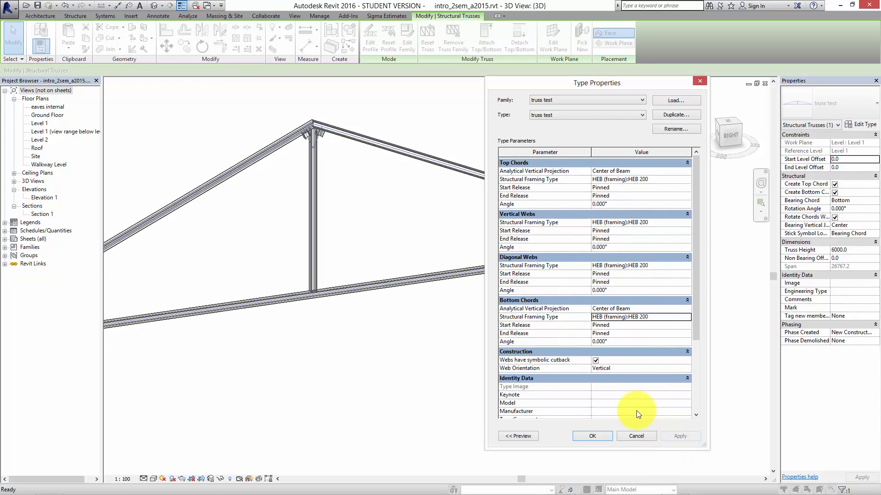
pyautogui.click(592, 436)
pyautogui.click(431, 389)
# Examine how the vertical and diagonal webs meet the chords at the truss's peak and base.
pyautogui.scroll(5, 369, 255)
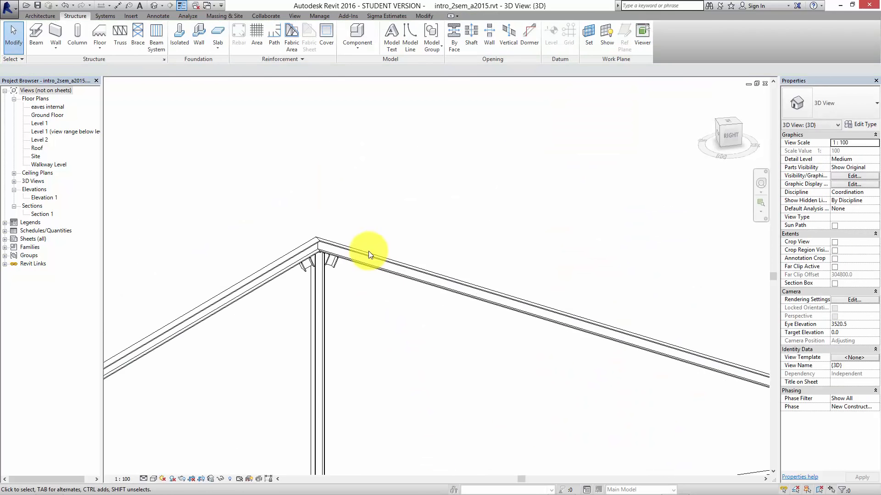
pyautogui.scroll(-4, 415, 198)
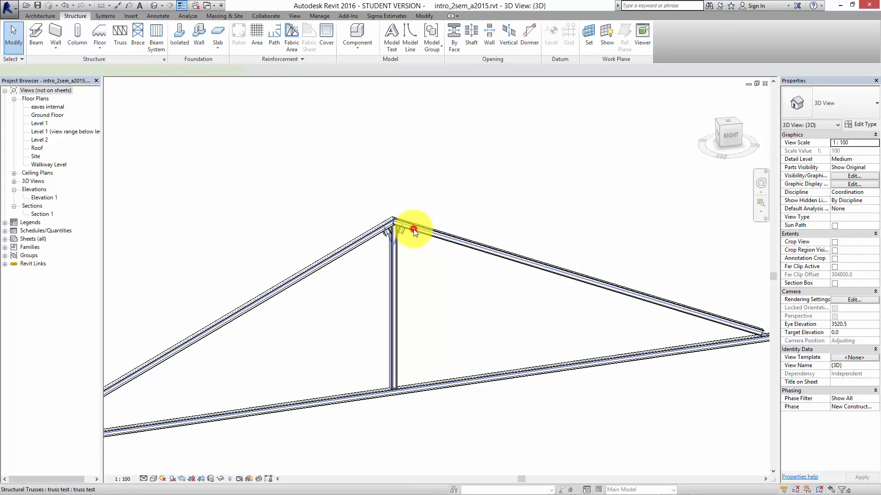
pyautogui.click(413, 228)
pyautogui.scroll(2, 389, 245)
pyautogui.scroll(4, 389, 245)
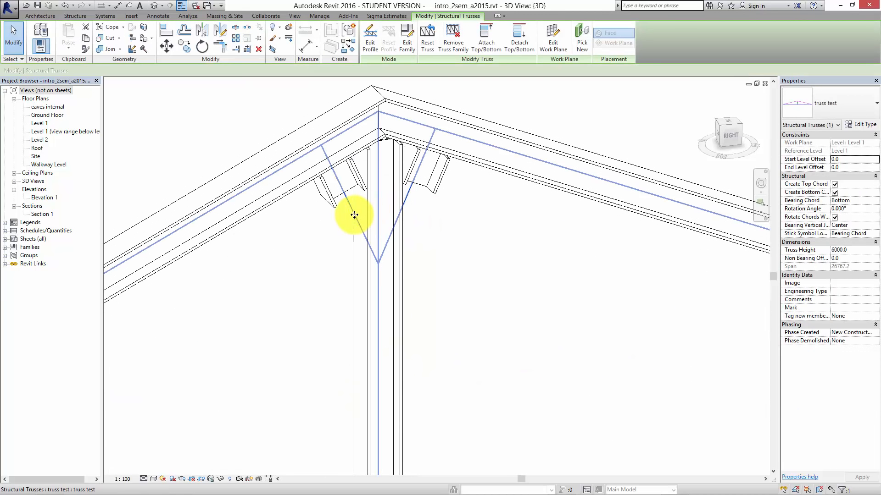
pyautogui.scroll(-4, 354, 216)
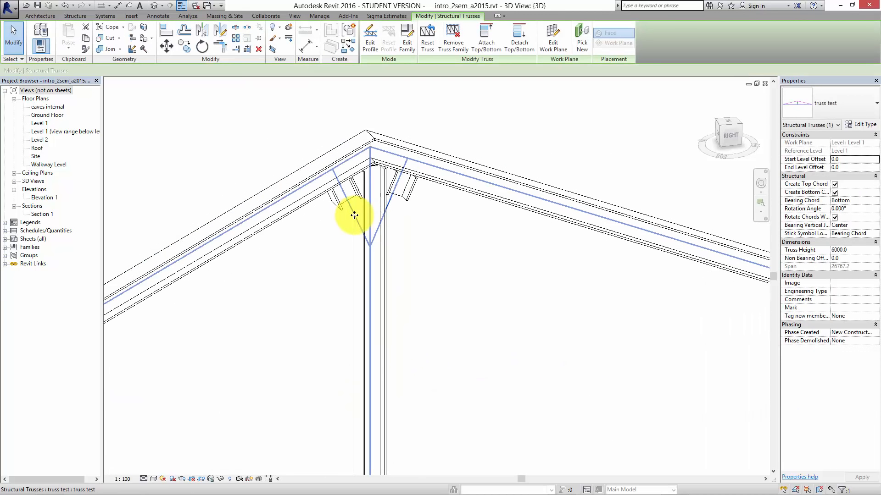
pyautogui.scroll(-4, 400, 182)
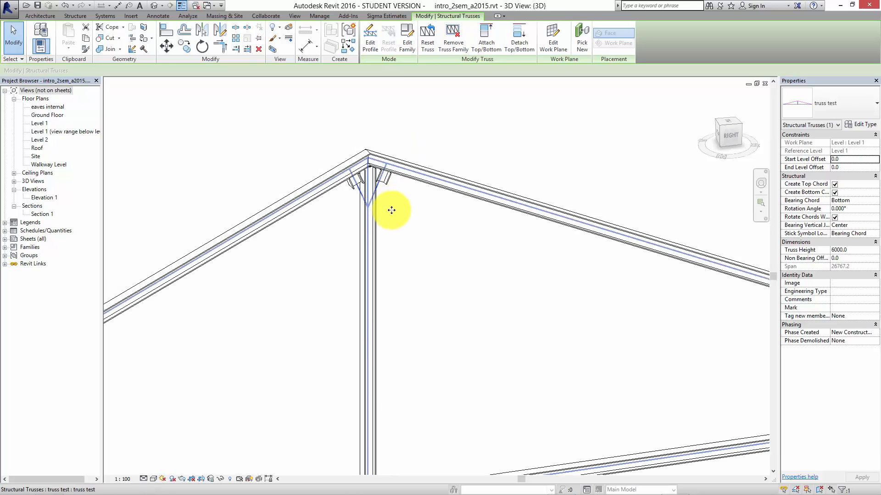
pyautogui.moveTo(389, 232); pyautogui.dragTo(363, 216, button='middle')
pyautogui.scroll(2, 360, 206)
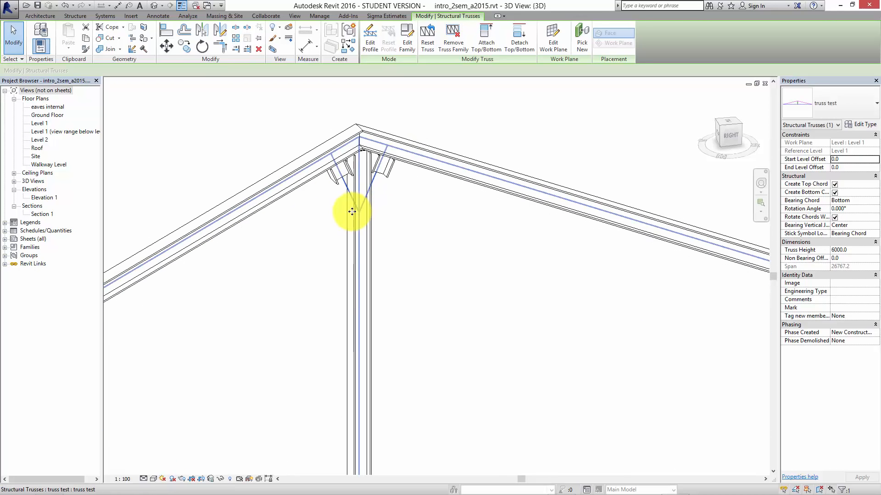
pyautogui.scroll(-4, 367, 211)
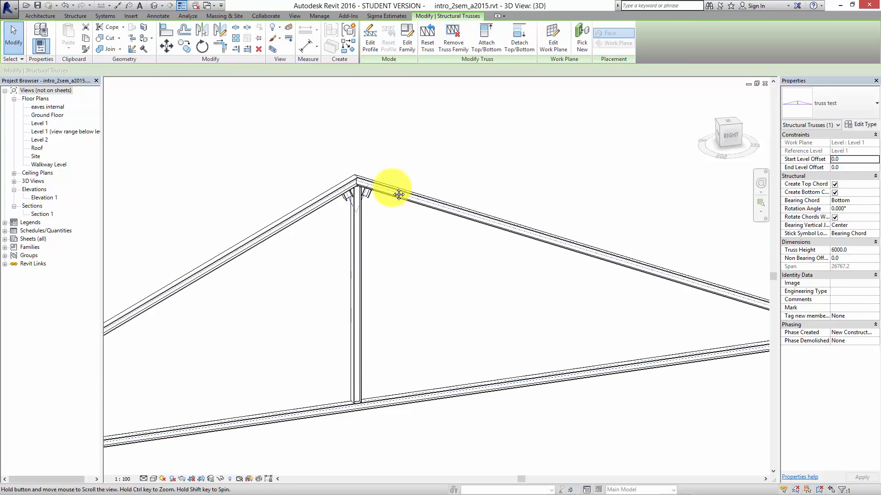
pyautogui.scroll(3, 367, 156)
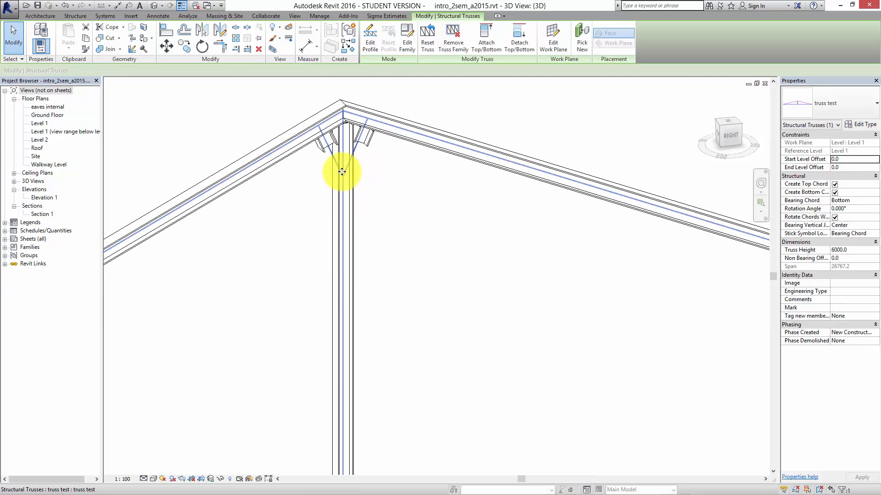
pyautogui.scroll(-3, 357, 239)
pyautogui.scroll(2, 295, 368)
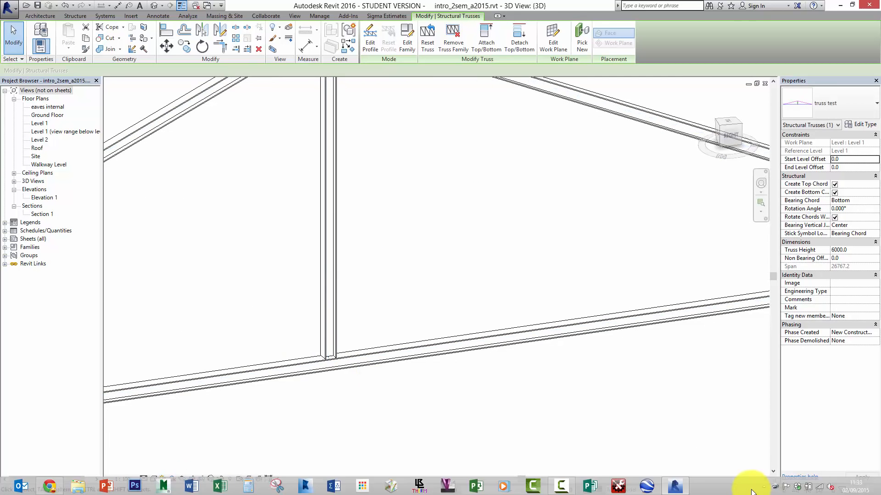
pyautogui.scroll(-3, 411, 337)
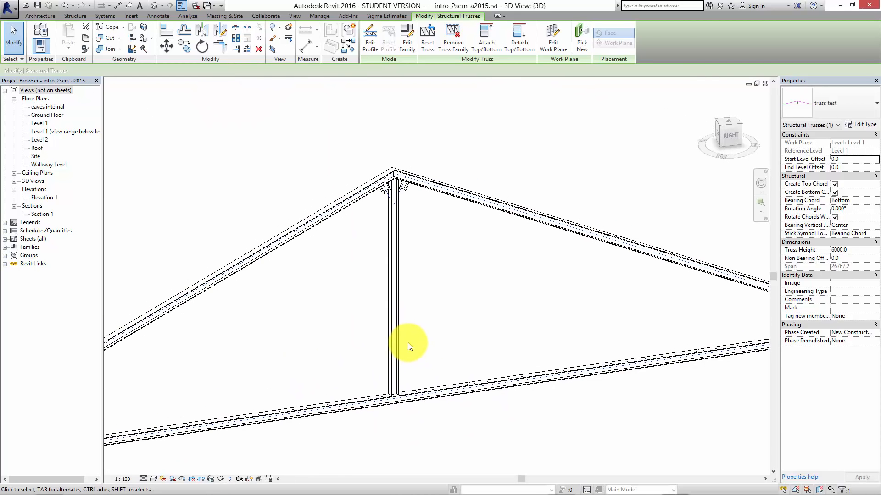
pyautogui.moveTo(409, 353)
pyautogui.mouseDown(button='middle')
pyautogui.moveTo(414, 360)
pyautogui.moveTo(408, 347)
pyautogui.mouseUp(button='middle')
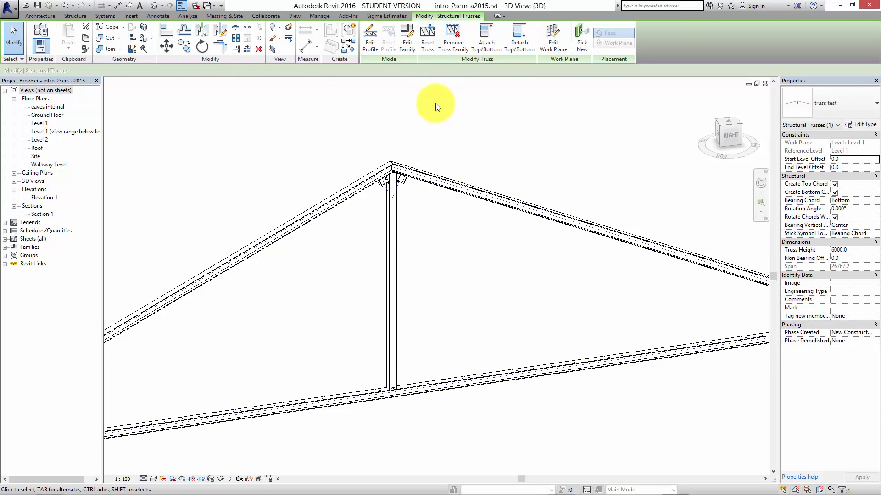
pyautogui.moveTo(429, 108); pyautogui.dragTo(434, 93, button='middle')
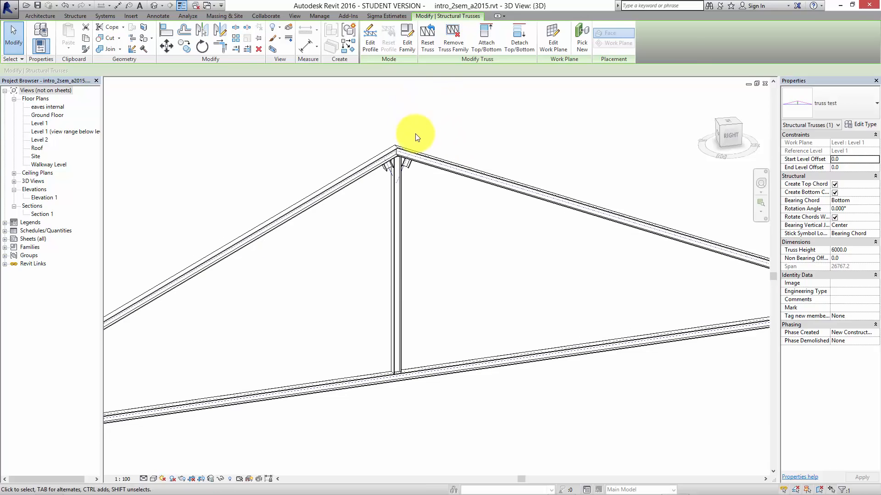
# Open the placed truss's family for editing.
pyautogui.click(398, 148)
pyautogui.click(425, 161)
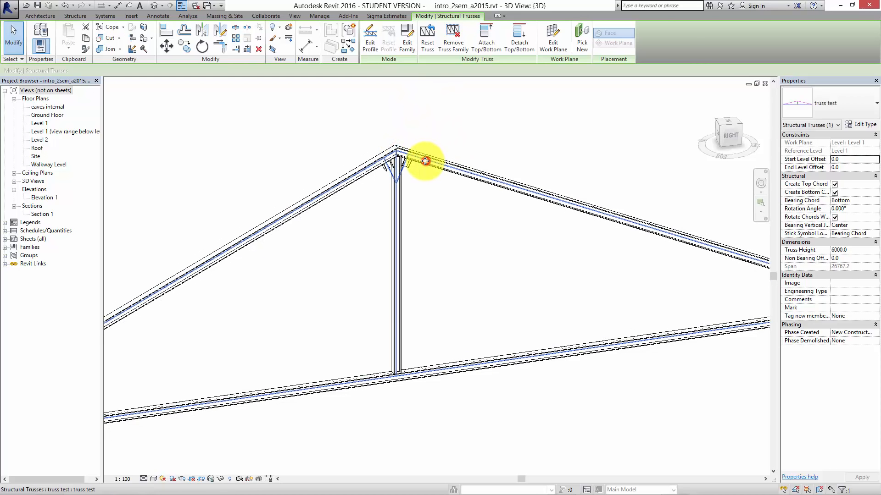
pyautogui.press('Escape')
pyautogui.click(454, 170)
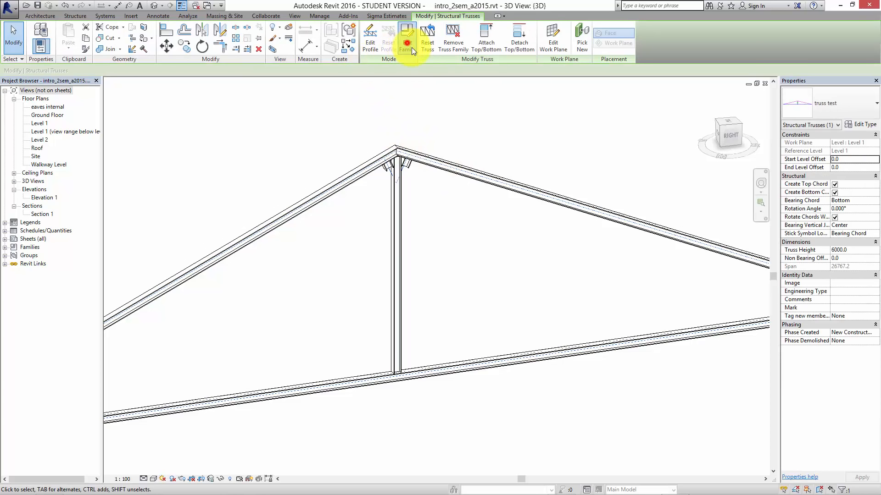
pyautogui.click(408, 44)
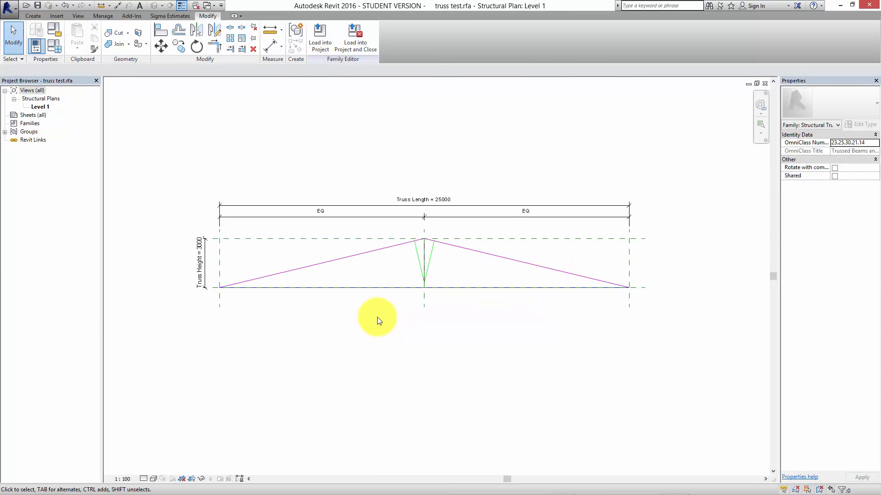
# Delete the two steep diagonal webs on either side of the central vertical web.
pyautogui.scroll(10, 395, 300)
pyautogui.moveTo(462, 261); pyautogui.dragTo(670, 300, button='middle')
pyautogui.scroll(-6, 364, 253)
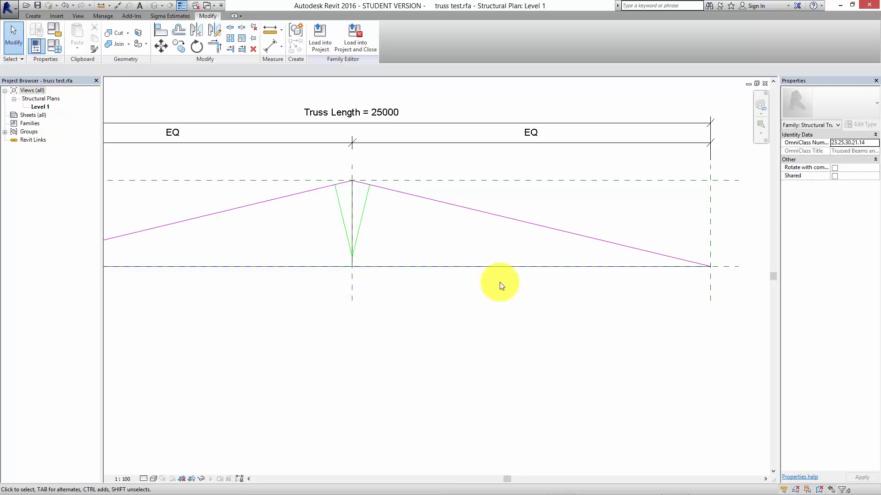
pyautogui.scroll(4, 436, 282)
pyautogui.scroll(-3, 399, 267)
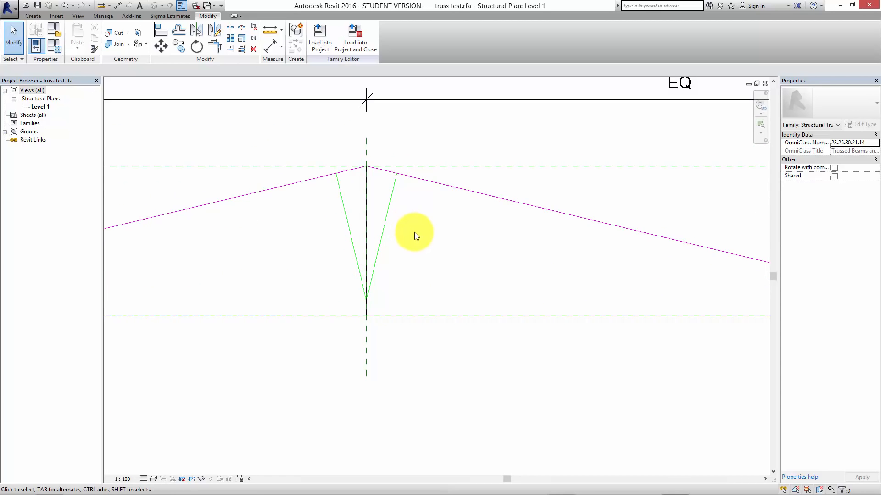
pyautogui.click(406, 229)
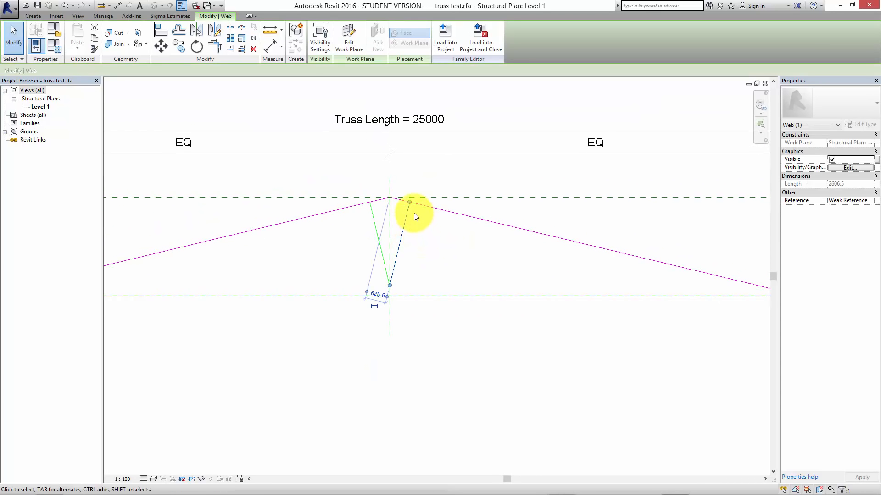
pyautogui.press('Delete')
pyautogui.click(377, 232)
pyautogui.press('Delete')
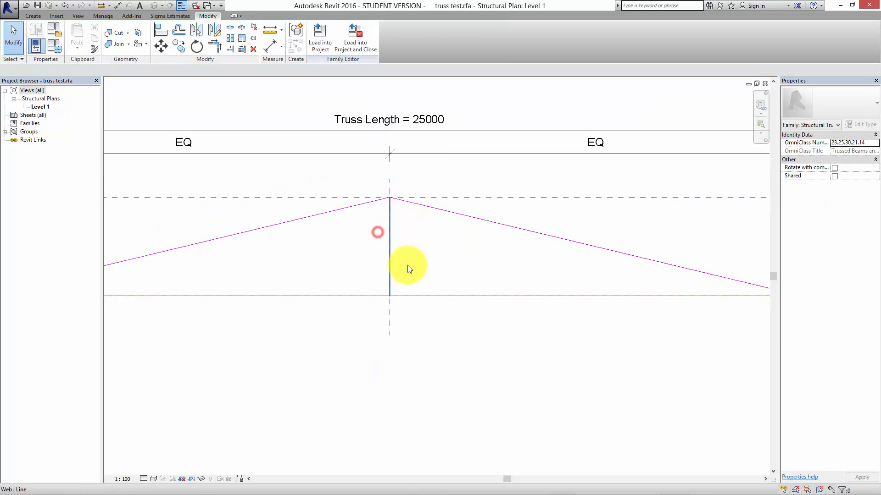
# Draw two diagonal webs from the base of the central vertical web to the midpoint of each top chord.
pyautogui.click(143, 105)
pyautogui.click(33, 15)
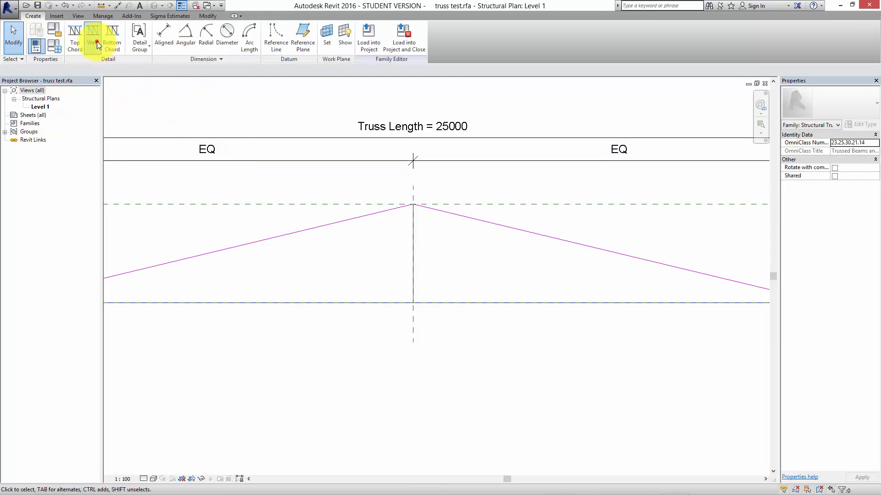
pyautogui.click(96, 42)
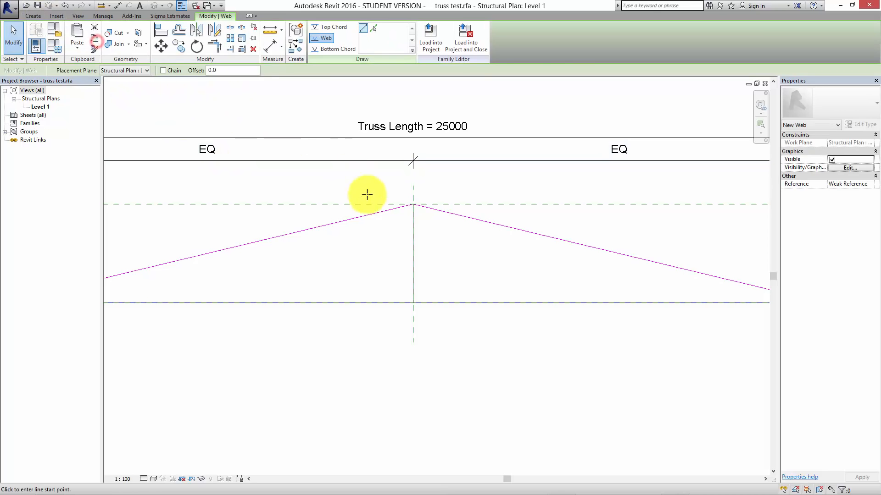
pyautogui.click(412, 302)
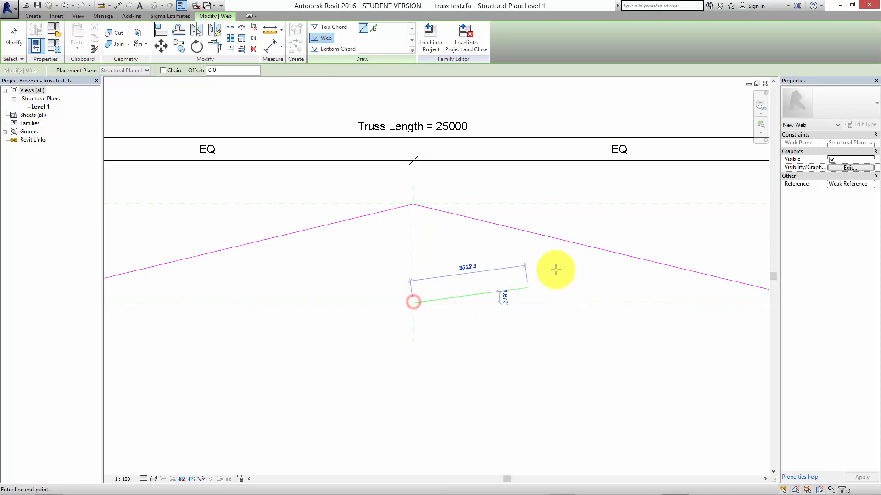
pyautogui.click(619, 254)
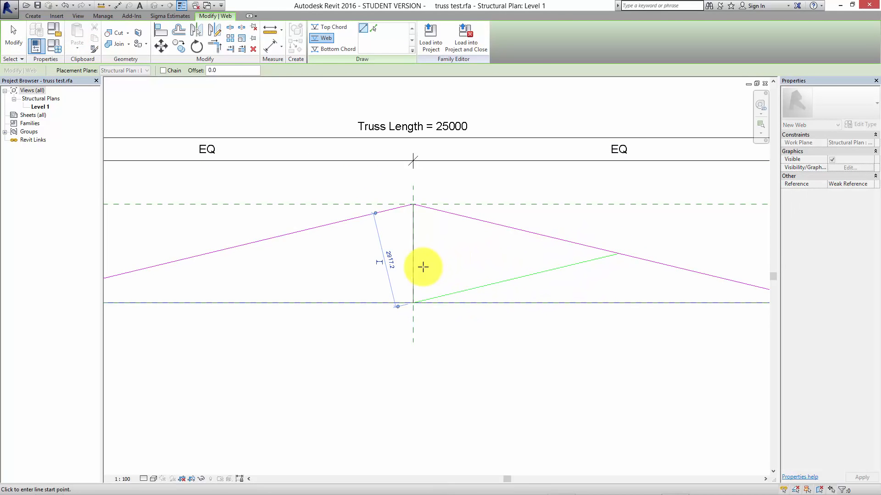
pyautogui.click(414, 303)
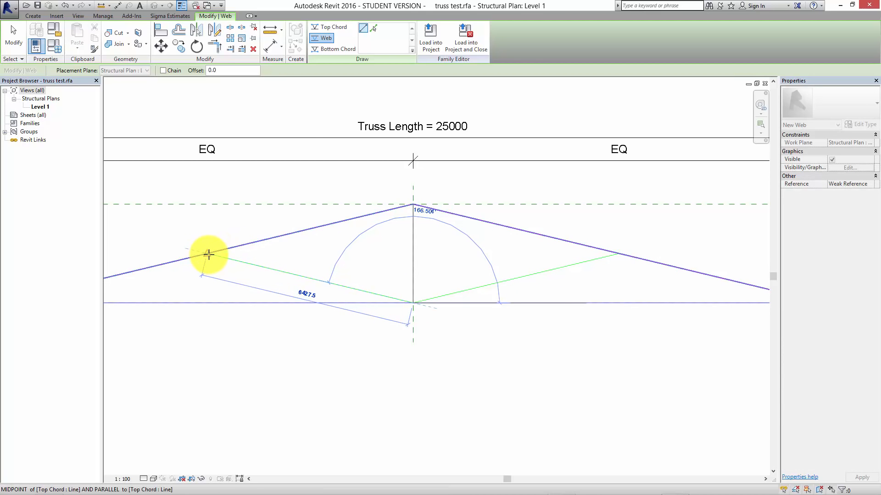
pyautogui.click(208, 254)
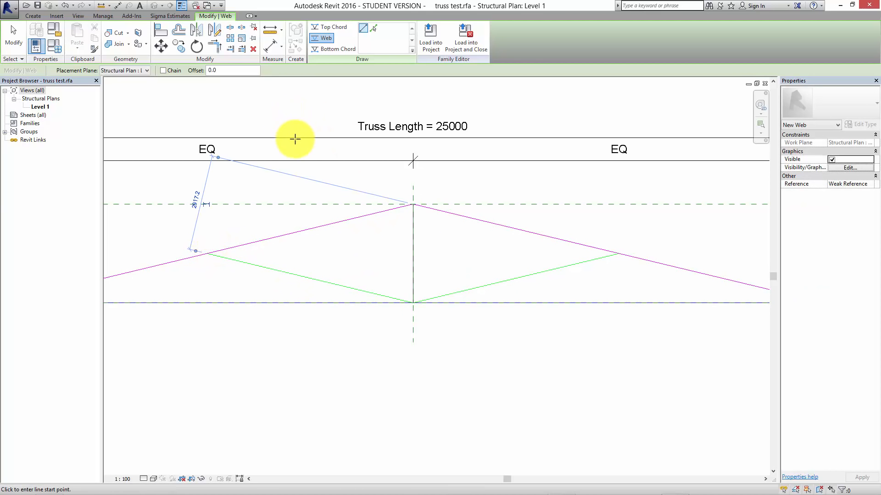
pyautogui.press('Escape')
pyautogui.press('Escape')
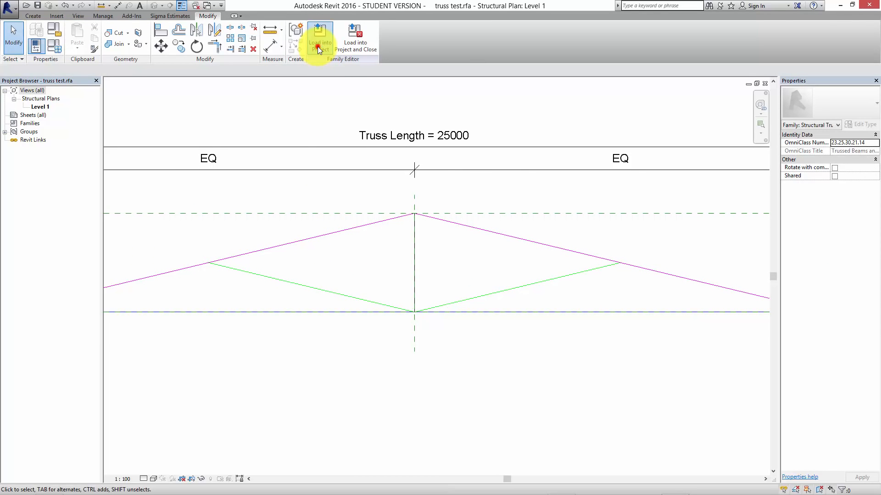
# Load the edited truss family into the project, overwriting the existing version and its parameter values.
pyautogui.click(317, 45)
pyautogui.click(415, 317)
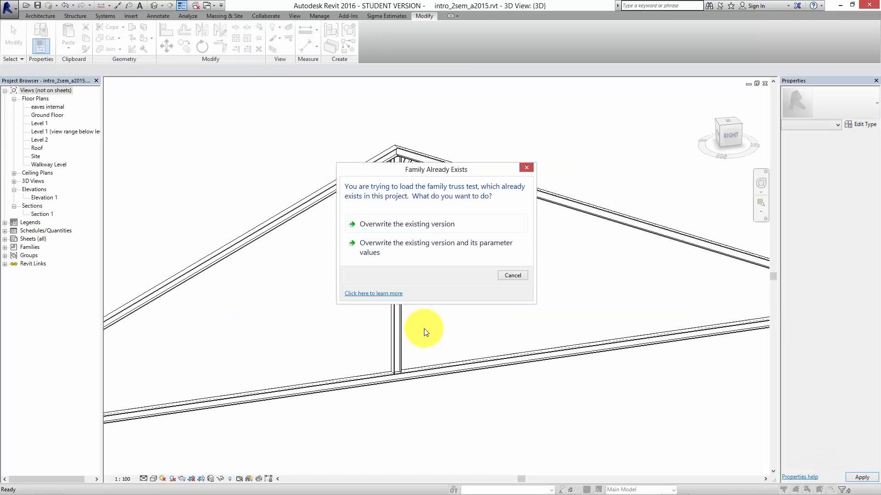
pyautogui.click(401, 250)
pyautogui.scroll(-3, 497, 338)
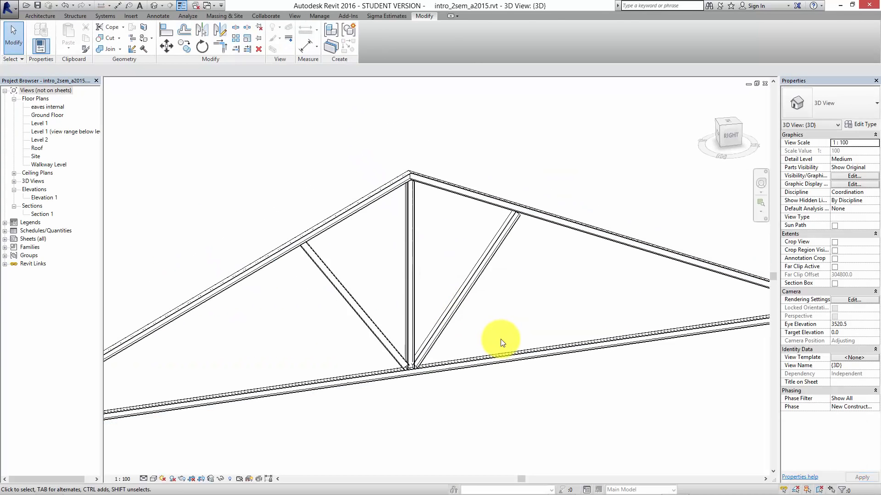
pyautogui.moveTo(501, 338); pyautogui.dragTo(502, 274, button='middle')
pyautogui.scroll(-3, 481, 299)
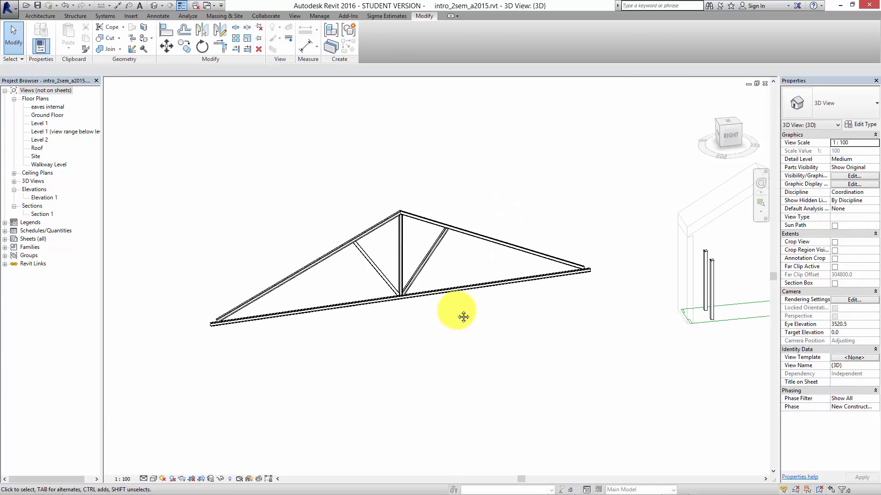
# Examine how the HEB 200 members meet at the truss's apex, web joints and eave end.
pyautogui.scroll(5, 408, 341)
pyautogui.scroll(-2, 449, 349)
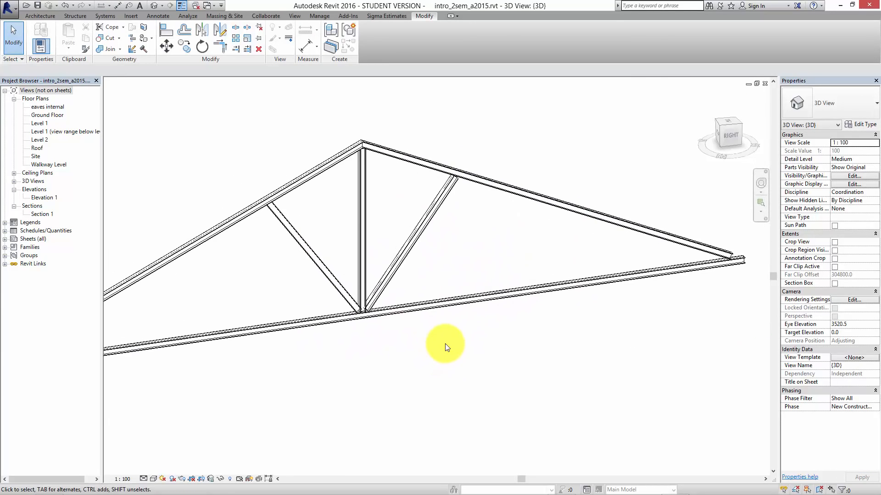
pyautogui.keyDown('shift'); pyautogui.moveTo(469, 331); pyautogui.dragTo(491, 285, button='middle'); pyautogui.keyUp('shift')
pyautogui.scroll(3, 492, 284)
pyautogui.moveTo(379, 191); pyautogui.dragTo(397, 222, button='middle')
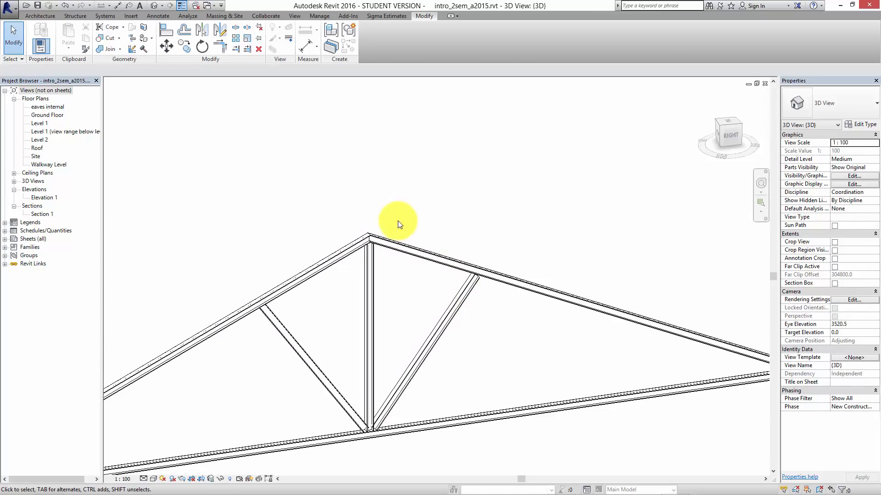
pyautogui.scroll(3, 379, 263)
pyautogui.moveTo(379, 264); pyautogui.dragTo(472, 291, button='middle')
pyautogui.scroll(-2, 360, 246)
pyautogui.scroll(-3, 615, 309)
pyautogui.scroll(5, 596, 291)
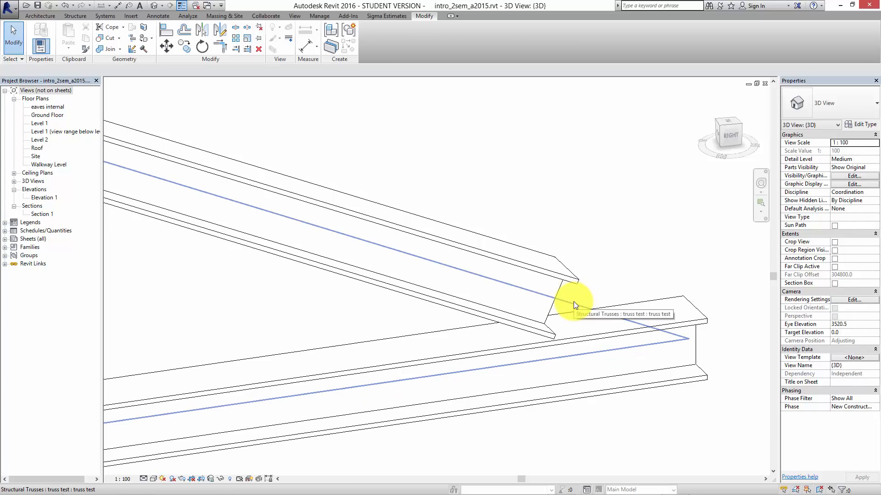
# Dismiss the save reminder and use Beam/Column Joins to mitre the top and bottom chords at the truss's eave end.
pyautogui.scroll(-2, 573, 301)
pyautogui.scroll(-1, 573, 301)
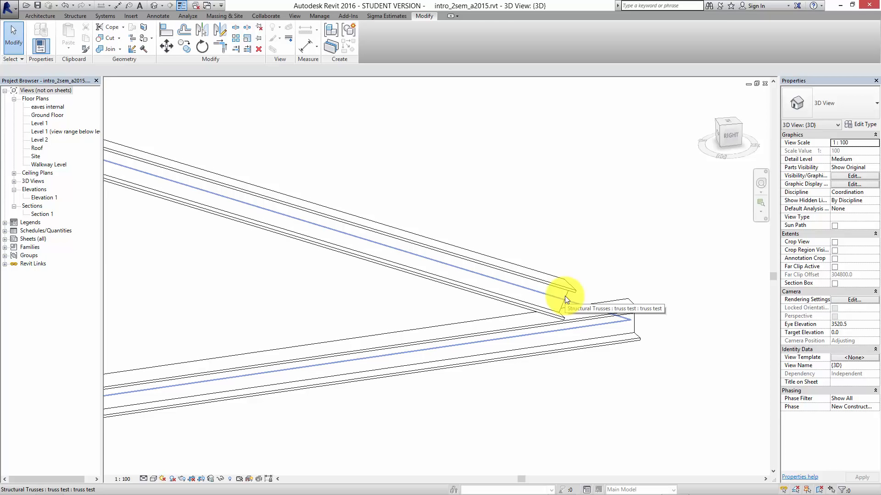
pyautogui.scroll(-1, 565, 296)
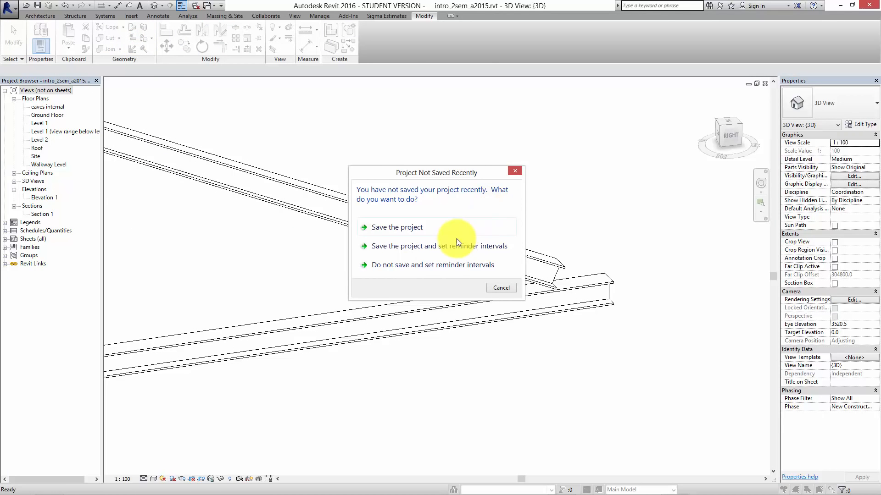
pyautogui.click(494, 287)
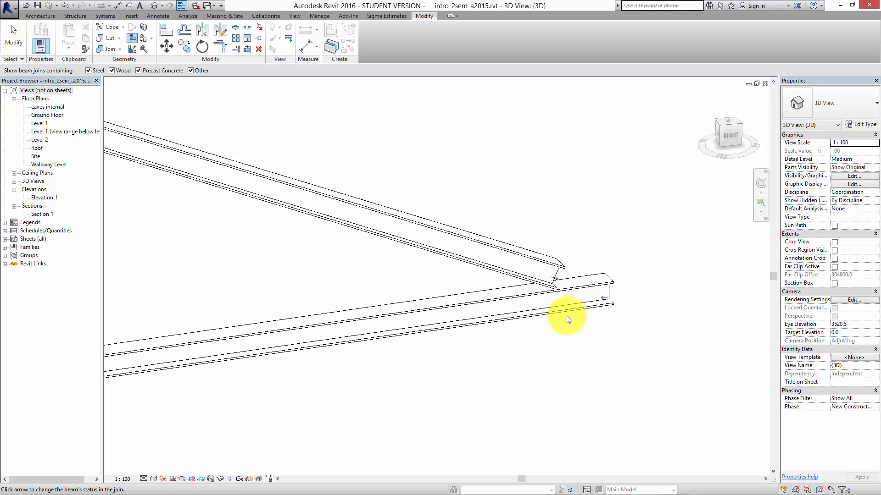
pyautogui.scroll(2, 567, 320)
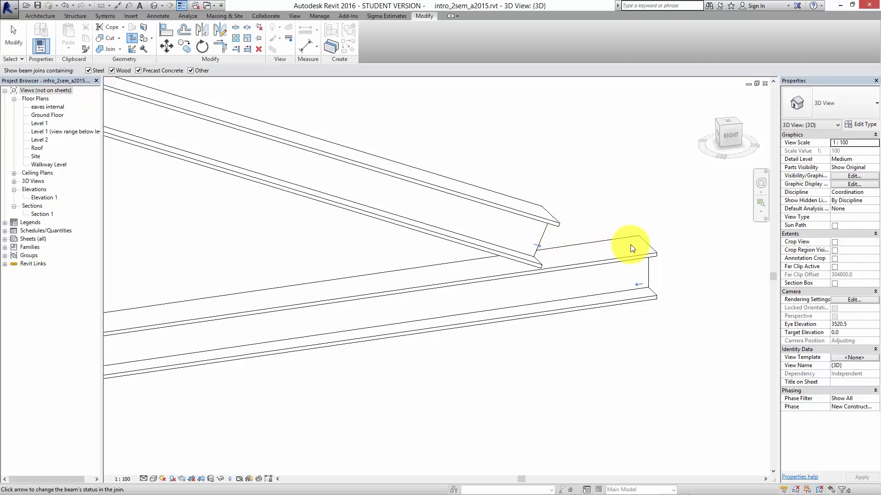
pyautogui.click(538, 246)
pyautogui.scroll(-2, 478, 285)
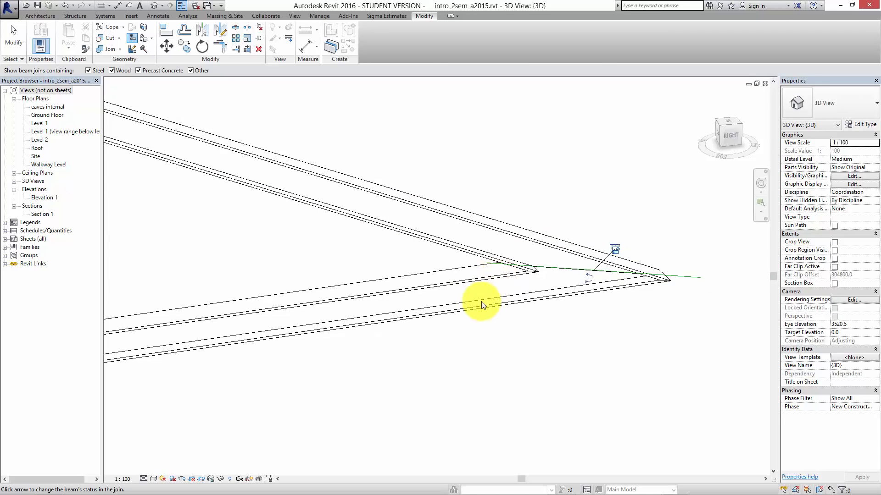
pyautogui.click(517, 342)
pyautogui.moveTo(430, 355); pyautogui.dragTo(561, 356, button='middle')
# Change the join between the two top chords at the truss's apex from mitred to cut back.
pyautogui.scroll(-4, 479, 312)
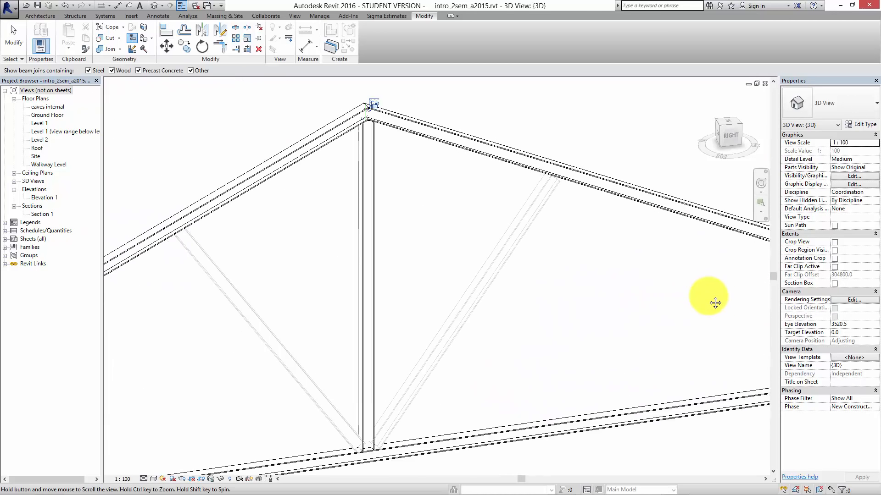
pyautogui.scroll(5, 428, 252)
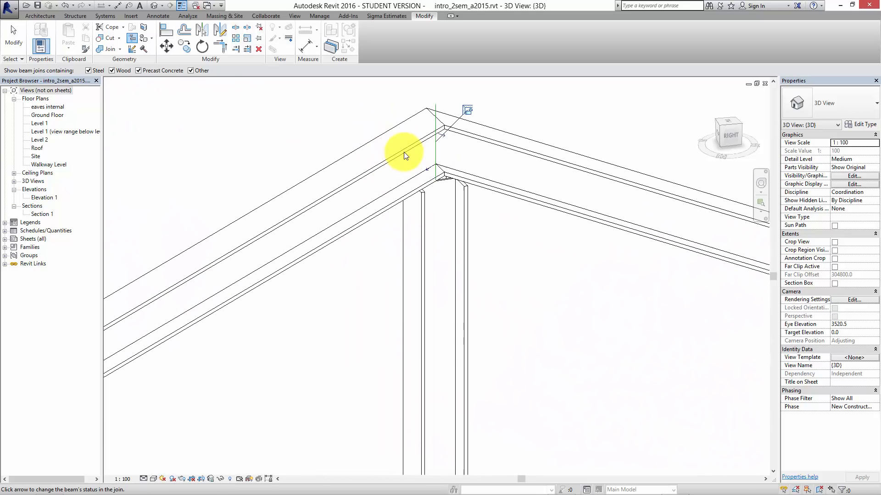
pyautogui.click(428, 169)
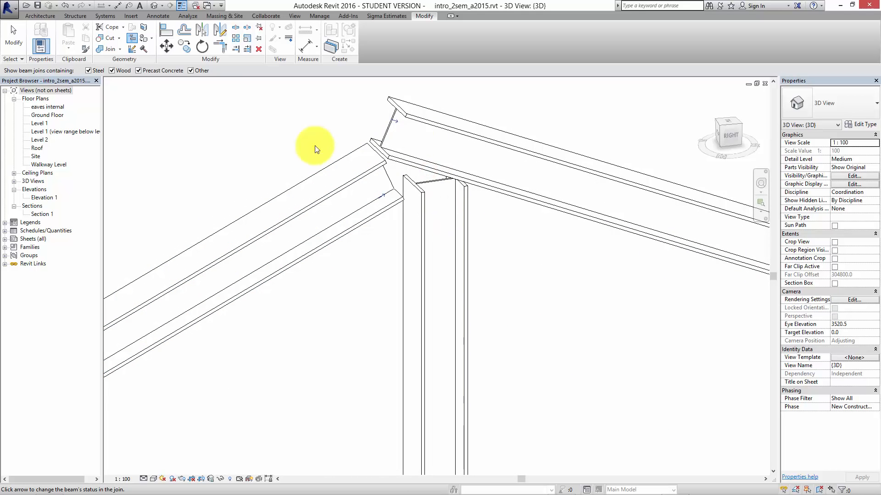
pyautogui.click(396, 121)
pyautogui.click(396, 120)
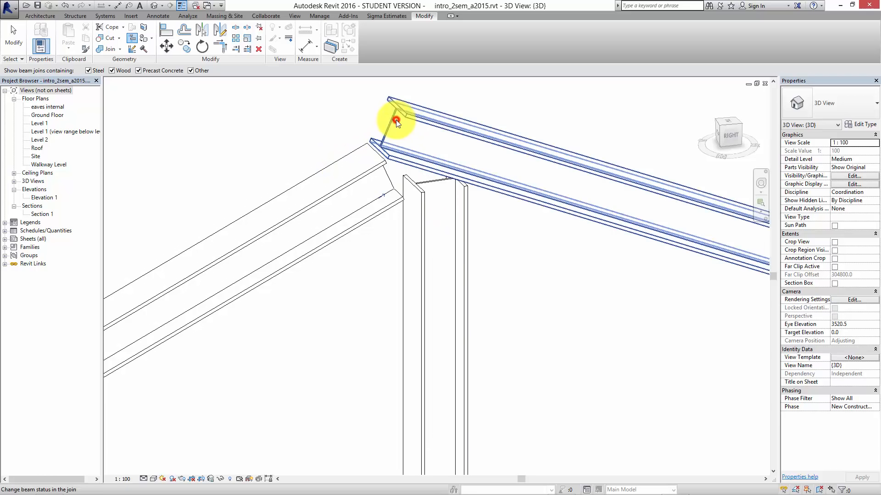
pyautogui.scroll(-3, 446, 257)
pyautogui.scroll(-4, 458, 301)
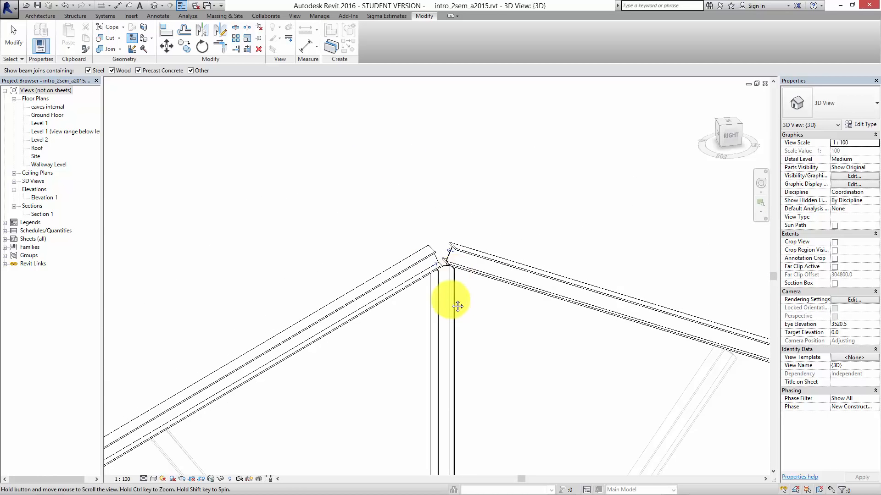
pyautogui.press('Escape')
# Stretch the central vertical web's upper end up past the top chords, to an end join cutback of about -487 mm.
pyautogui.scroll(-2, 425, 269)
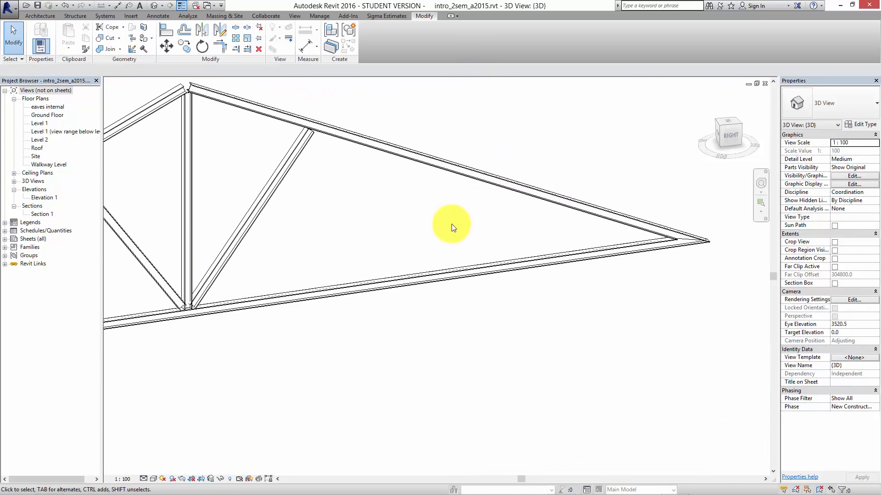
pyautogui.scroll(2, 389, 271)
pyautogui.scroll(5, 390, 271)
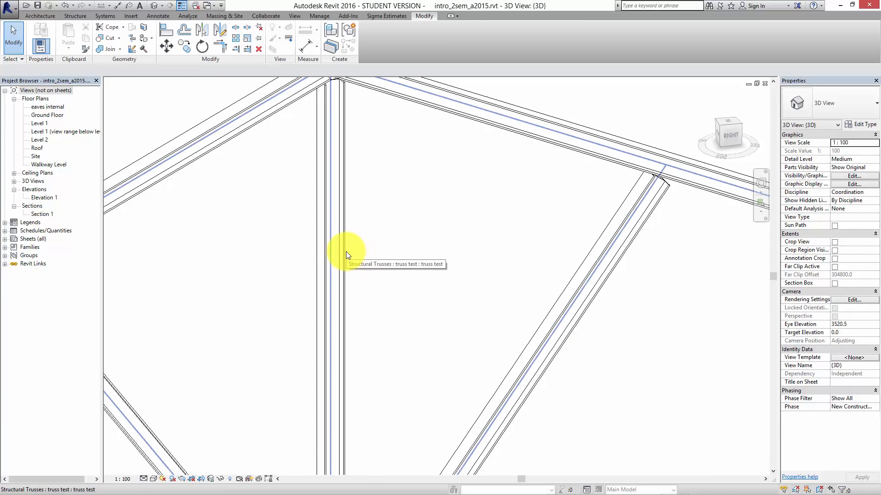
pyautogui.scroll(-3, 346, 251)
pyautogui.press('Tab')
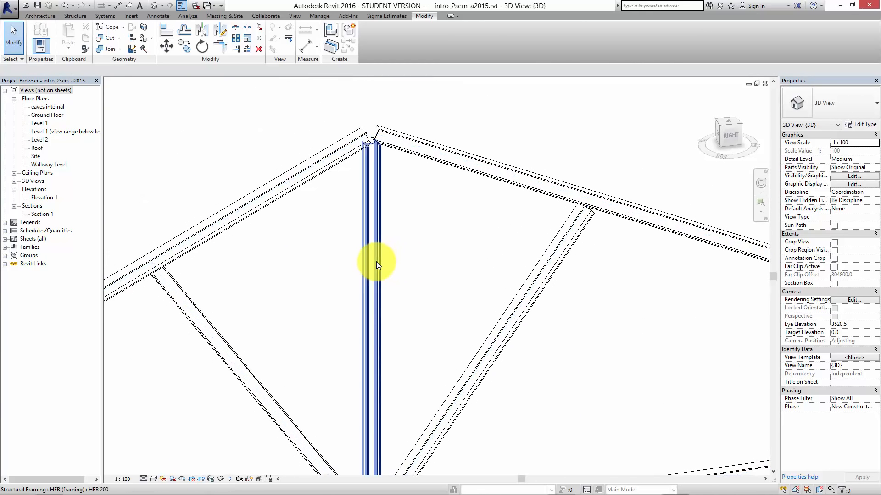
pyautogui.click(376, 264)
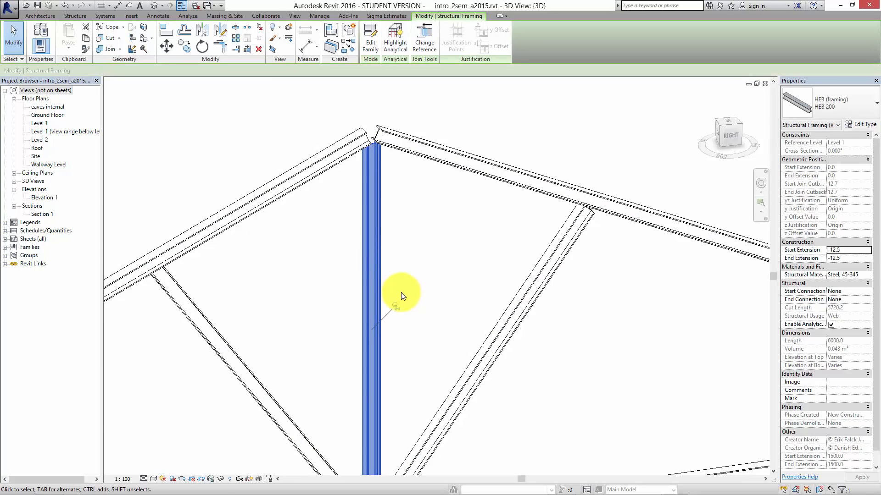
pyautogui.scroll(3, 367, 130)
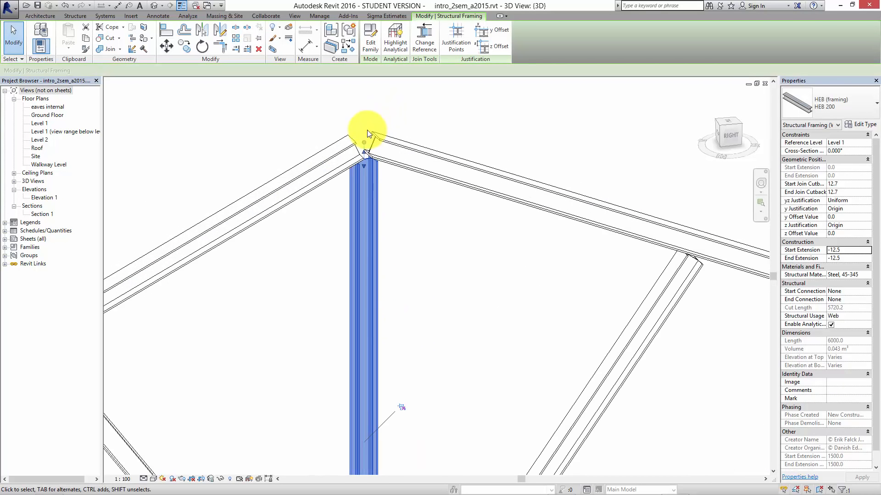
pyautogui.moveTo(362, 156); pyautogui.dragTo(358, 95)
pyautogui.scroll(-2, 395, 295)
pyautogui.moveTo(418, 418); pyautogui.dragTo(407, 343, button='middle')
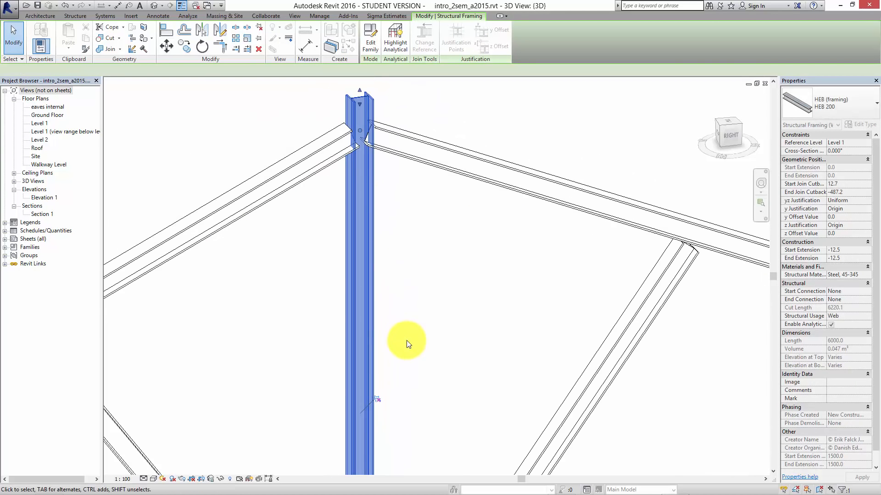
# Stretch the central vertical web's lower end down through and below the bottom chord.
pyautogui.scroll(-3, 407, 342)
pyautogui.moveTo(409, 447); pyautogui.dragTo(394, 238, button='middle')
pyautogui.scroll(5, 375, 290)
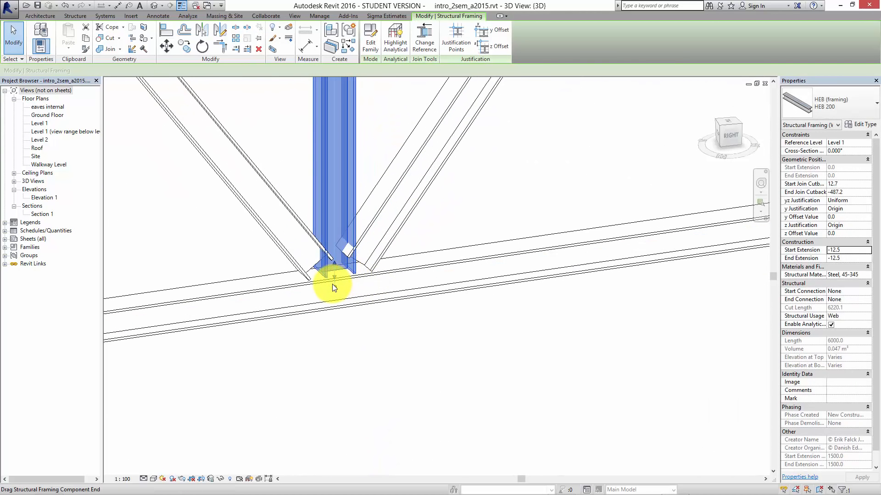
pyautogui.moveTo(335, 281); pyautogui.dragTo(344, 360)
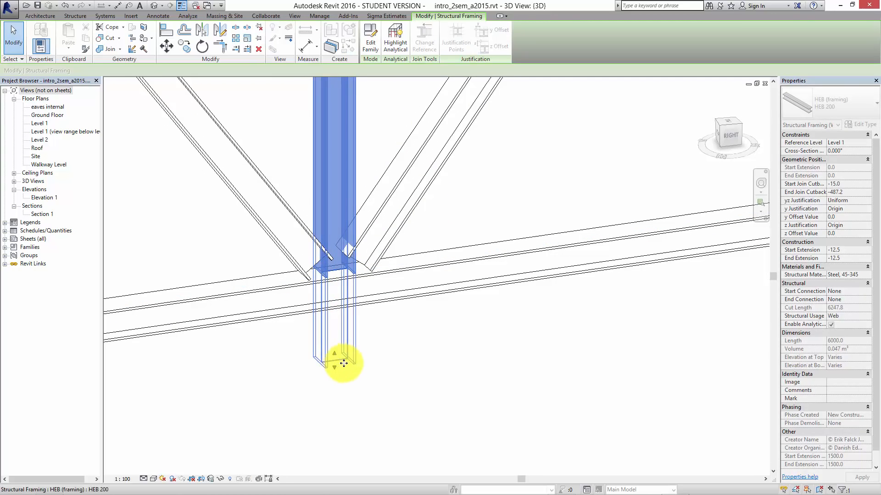
pyautogui.click(438, 347)
pyautogui.scroll(-4, 438, 348)
pyautogui.scroll(-1, 441, 357)
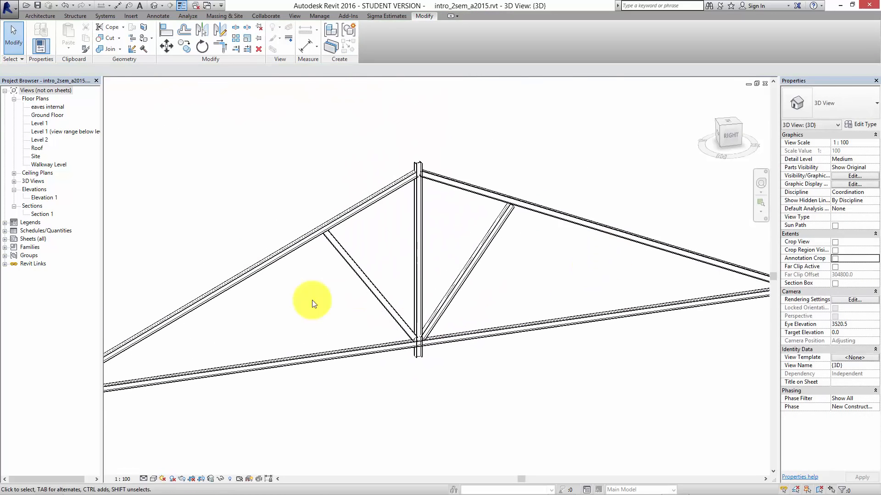
# Inspect the bottom chord's mitred eave joint and the overall truss, selecting the truss to view its properties.
pyautogui.scroll(5, 418, 275)
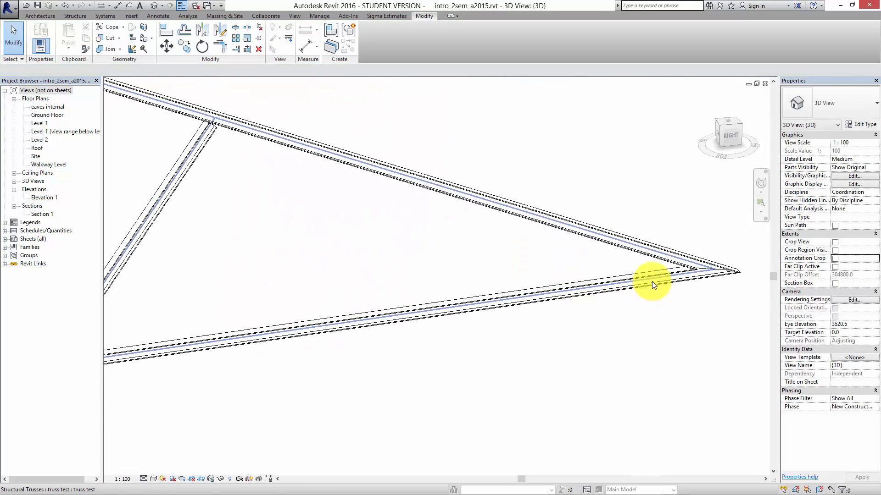
pyautogui.moveTo(653, 284); pyautogui.dragTo(459, 272, button='middle')
pyautogui.scroll(2, 507, 268)
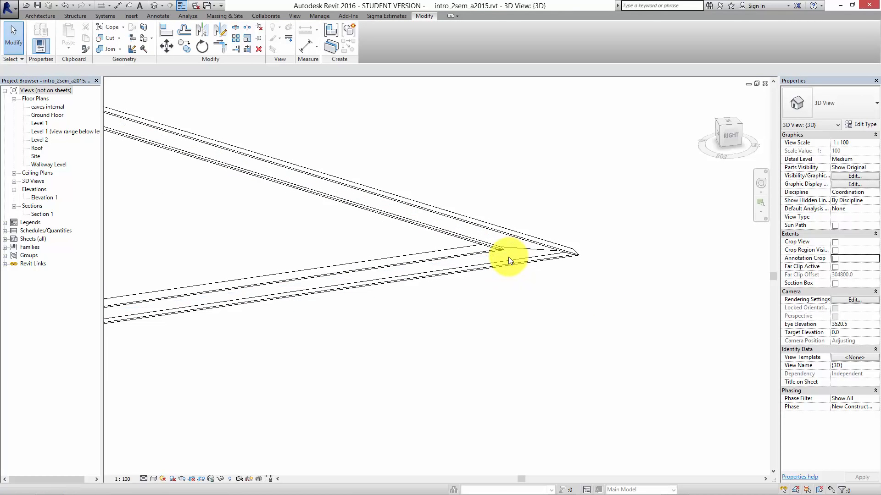
pyautogui.click(508, 262)
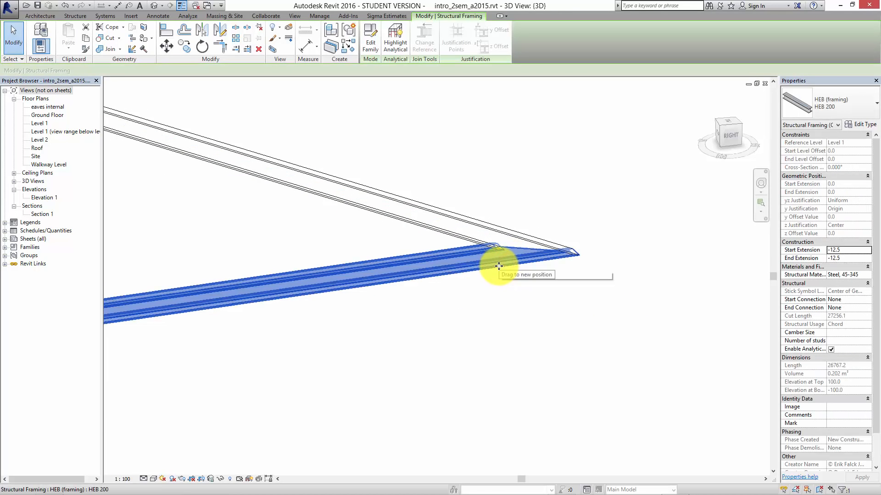
pyautogui.moveTo(503, 284); pyautogui.dragTo(581, 253, button='middle')
pyautogui.scroll(-1, 551, 266)
pyautogui.moveTo(476, 270); pyautogui.dragTo(489, 302, button='middle')
pyautogui.click(351, 163)
pyautogui.scroll(-5, 404, 241)
pyautogui.scroll(4, 314, 230)
pyautogui.scroll(-2, 314, 231)
pyautogui.moveTo(334, 241); pyautogui.dragTo(480, 201, button='middle')
pyautogui.moveTo(443, 177); pyautogui.dragTo(388, 173, button='middle')
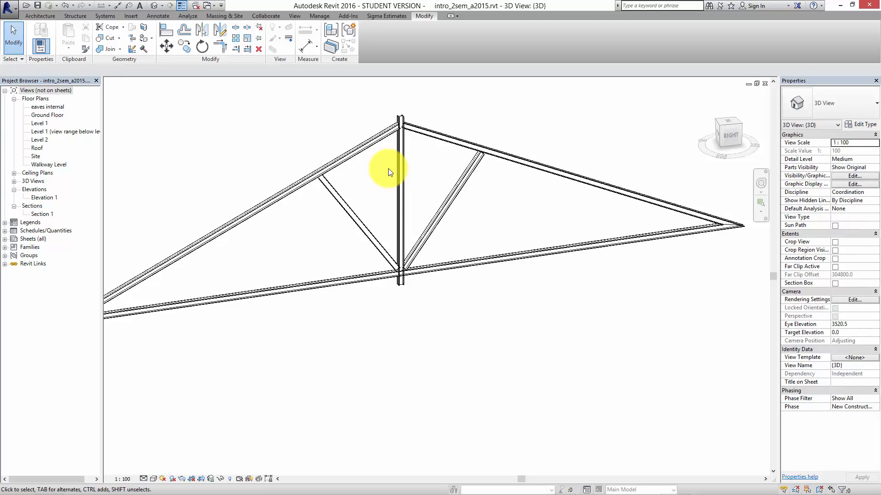
pyautogui.click(403, 150)
pyautogui.moveTo(477, 249); pyautogui.dragTo(420, 235, button='middle')
pyautogui.moveTo(504, 232); pyautogui.dragTo(588, 279, button='middle')
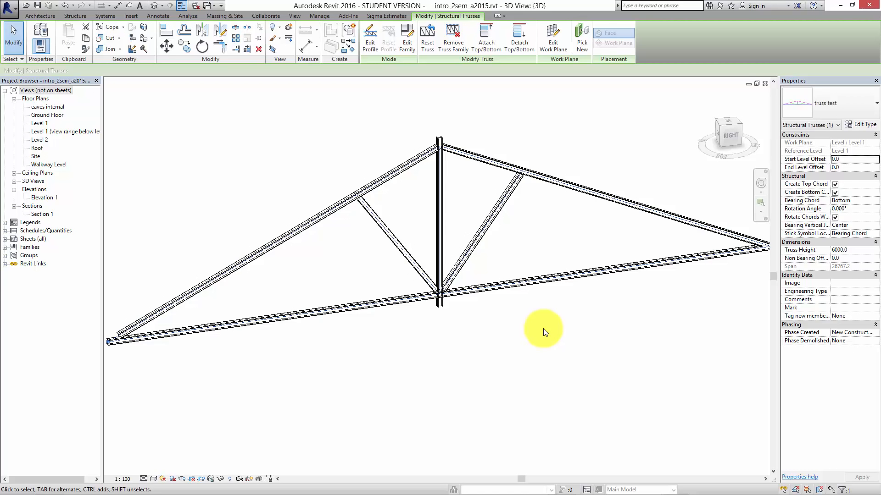
pyautogui.moveTo(640, 488)
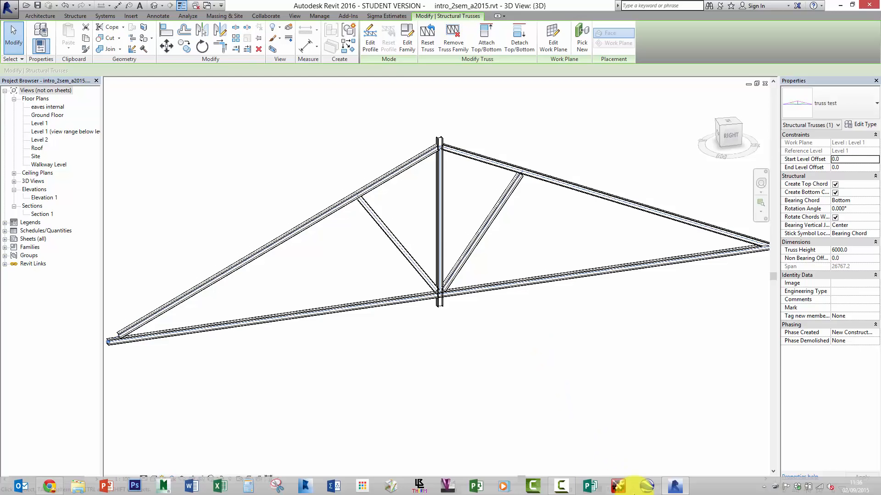
pyautogui.click(561, 485)
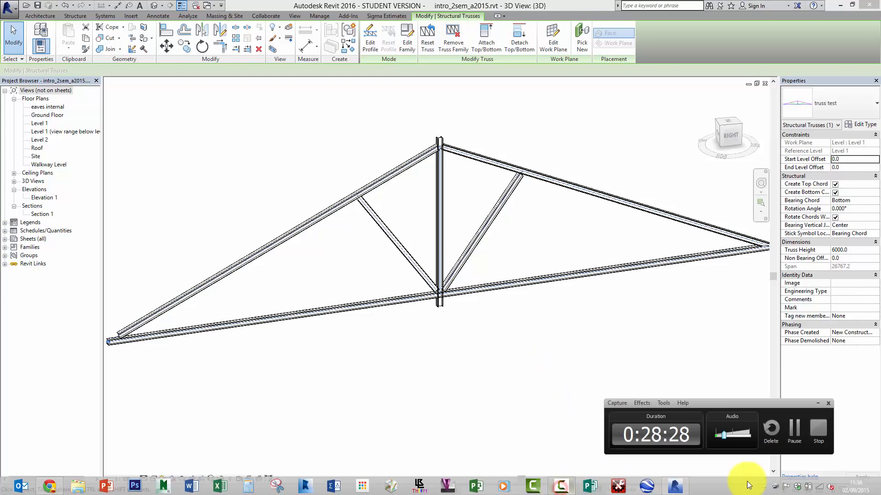
pyautogui.click(787, 429)
pyautogui.click(473, 372)
# Examine the finished truss alongside the assembly hall's columns and building outline.
pyautogui.moveTo(482, 309); pyautogui.dragTo(479, 428, button='middle')
pyautogui.scroll(-5, 478, 427)
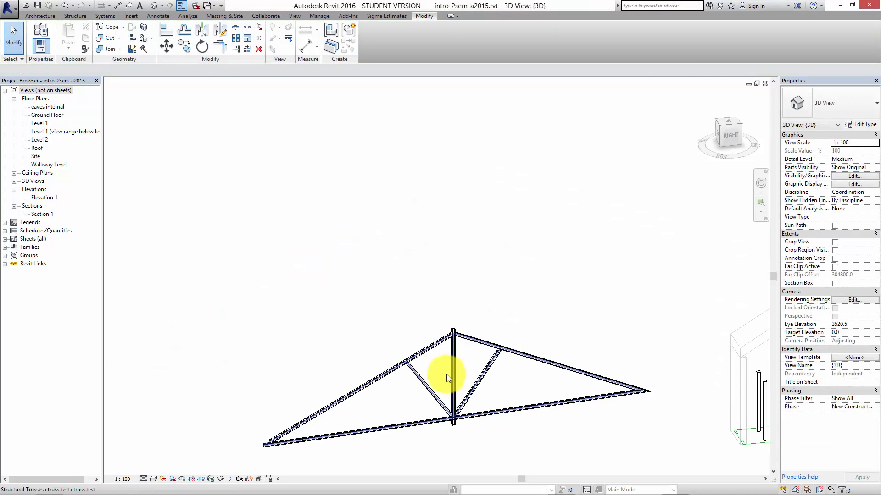
pyautogui.moveTo(473, 362); pyautogui.dragTo(440, 259, button='middle')
pyautogui.moveTo(416, 286); pyautogui.dragTo(404, 283, button='middle')
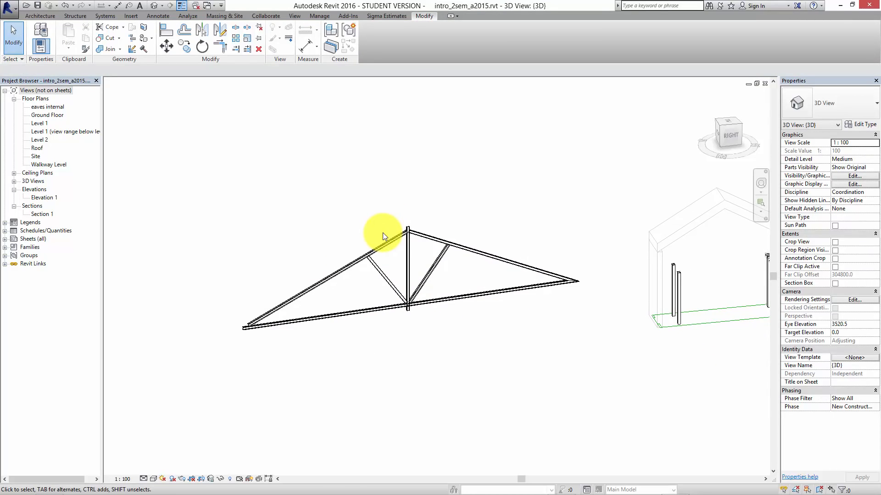
pyautogui.moveTo(382, 232); pyautogui.dragTo(236, 240, button='middle')
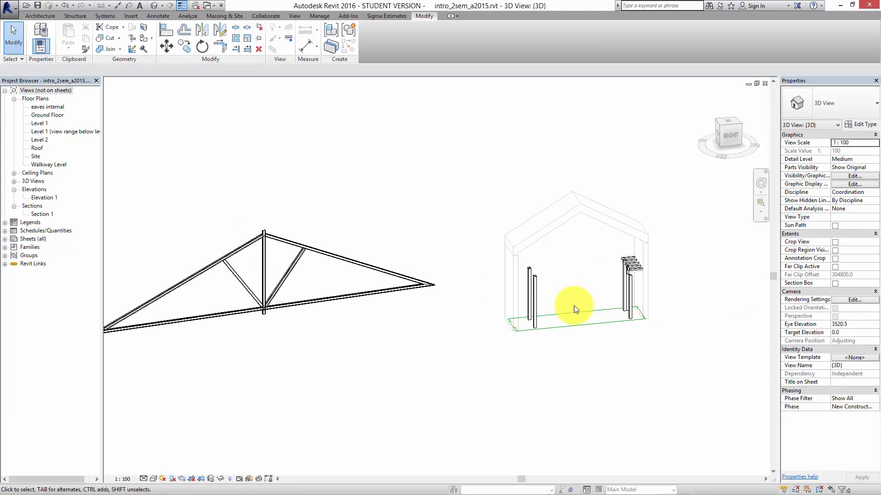
pyautogui.moveTo(580, 314); pyautogui.dragTo(578, 323, button='middle')
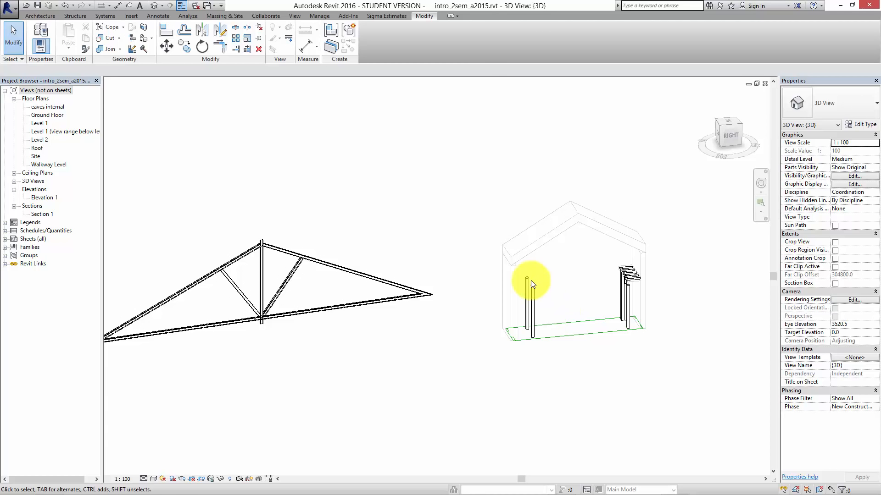
pyautogui.moveTo(463, 316); pyautogui.dragTo(425, 306, button='middle')
pyautogui.scroll(2, 471, 295)
pyautogui.moveTo(477, 290); pyautogui.dragTo(491, 304, button='middle')
pyautogui.scroll(3, 434, 266)
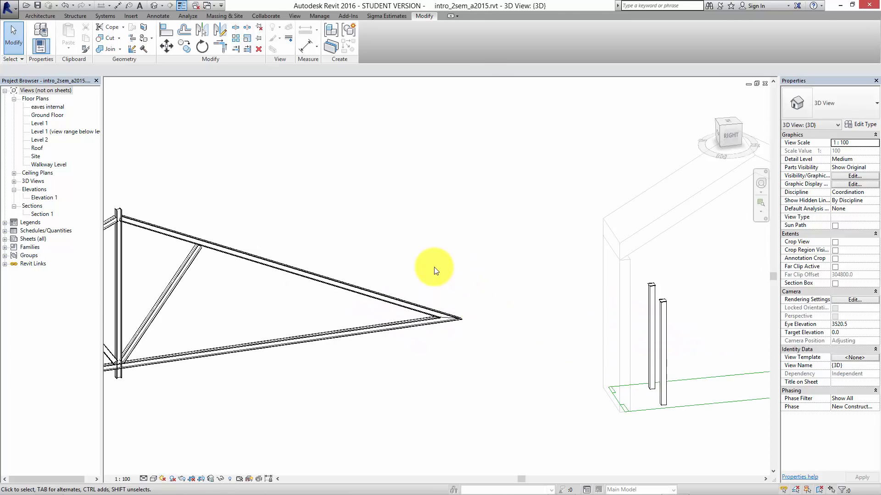
pyautogui.moveTo(445, 281); pyautogui.dragTo(522, 281, button='middle')
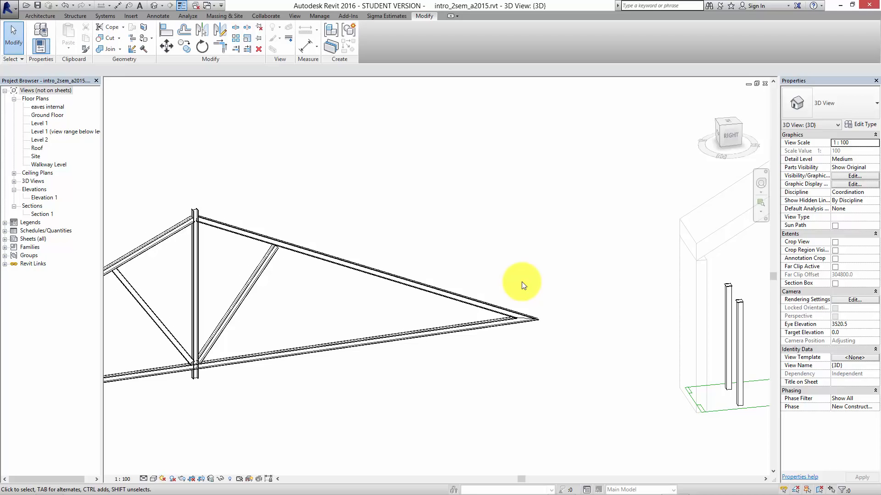
pyautogui.moveTo(701, 481)
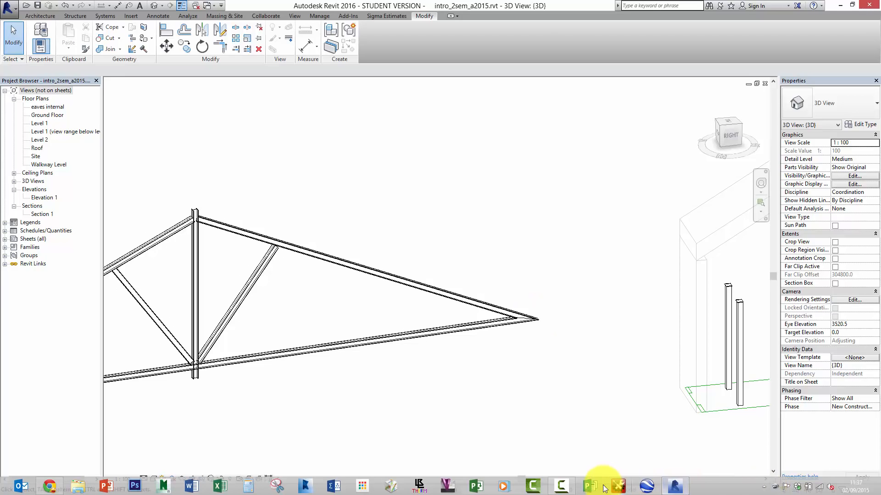
pyautogui.click(563, 486)
pyautogui.click(797, 437)
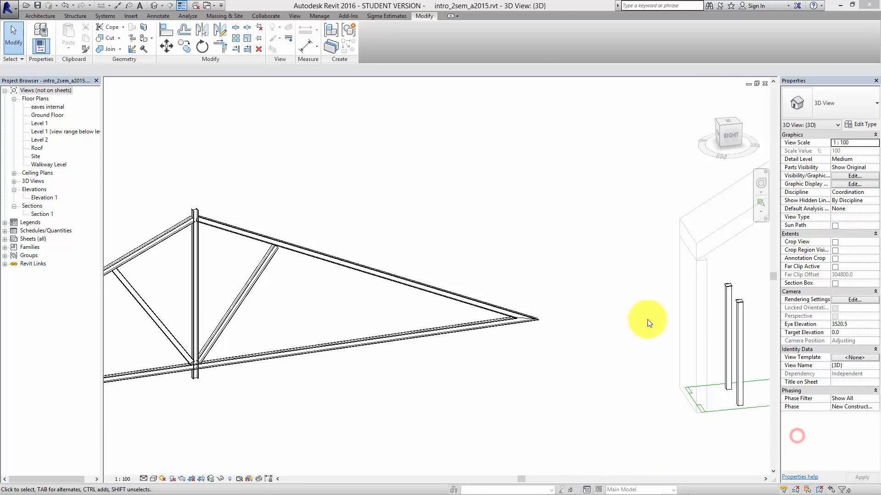
pyautogui.moveTo(633, 322); pyautogui.dragTo(448, 405, button='middle')
pyautogui.scroll(-2, 449, 406)
pyautogui.keyDown('shift'); pyautogui.moveTo(456, 340); pyautogui.dragTo(491, 332, button='middle'); pyautogui.keyUp('shift')
pyautogui.moveTo(375, 361); pyautogui.dragTo(405, 338, button='middle')
pyautogui.scroll(-3, 564, 364)
pyautogui.moveTo(488, 362); pyautogui.dragTo(369, 347, button='middle')
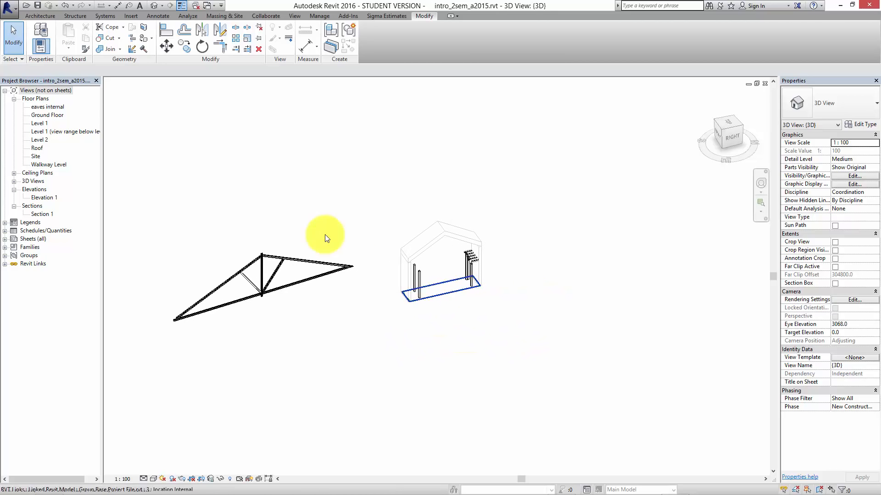
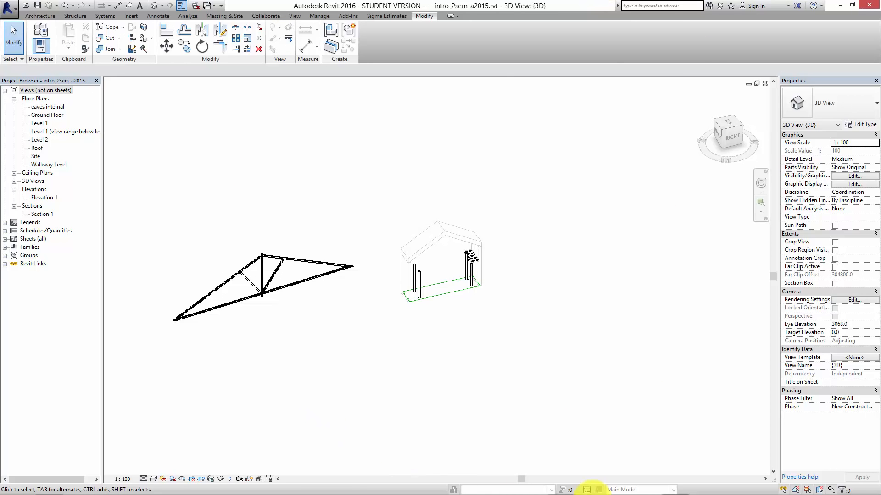
pyautogui.moveTo(614, 331)
pyautogui.mouseDown(button='middle')
pyautogui.moveTo(598, 310)
pyautogui.moveTo(633, 336)
pyautogui.moveTo(603, 322)
pyautogui.mouseUp(button='middle')
# Open the Section 1 view showing the hall's roof profile and levels.
pyautogui.doubleClick(41, 214)
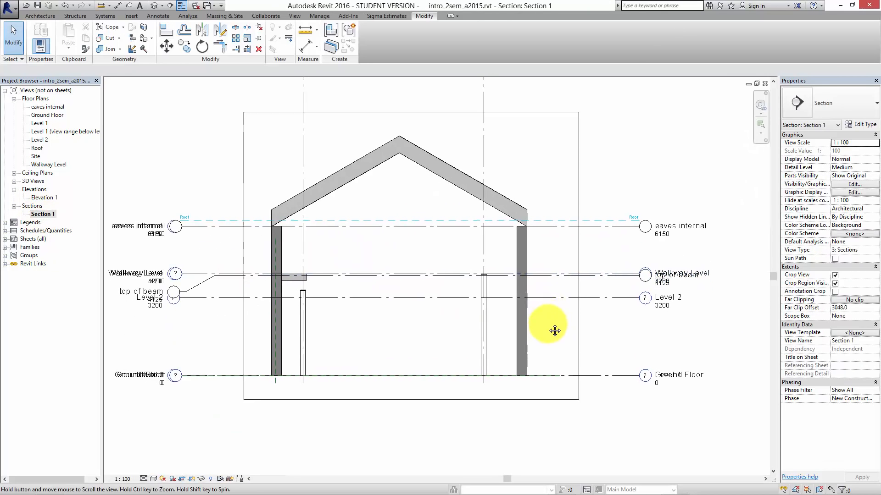
pyautogui.scroll(2, 527, 330)
pyautogui.scroll(-2, 529, 339)
pyautogui.scroll(5, 615, 308)
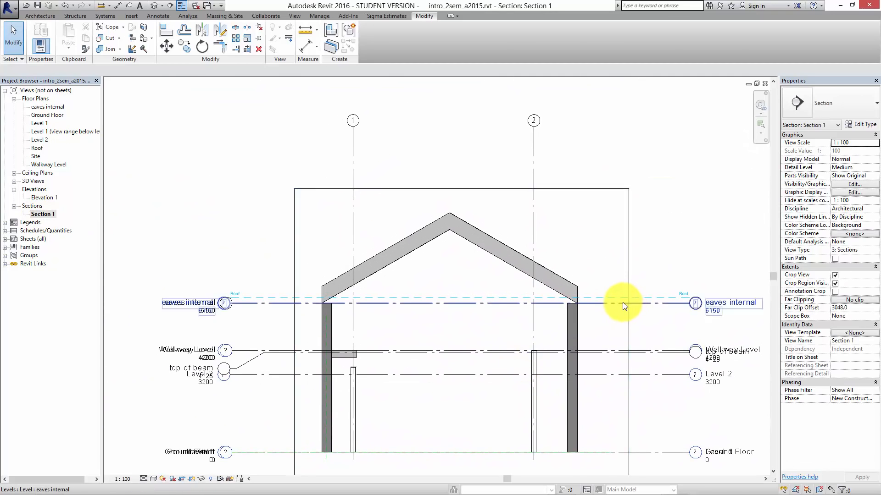
pyautogui.moveTo(560, 358); pyautogui.dragTo(615, 376, button='middle')
# Copy the eaves internal level vertically up to the outer roof ridge, at an elevation of about 9886.
pyautogui.click(668, 308)
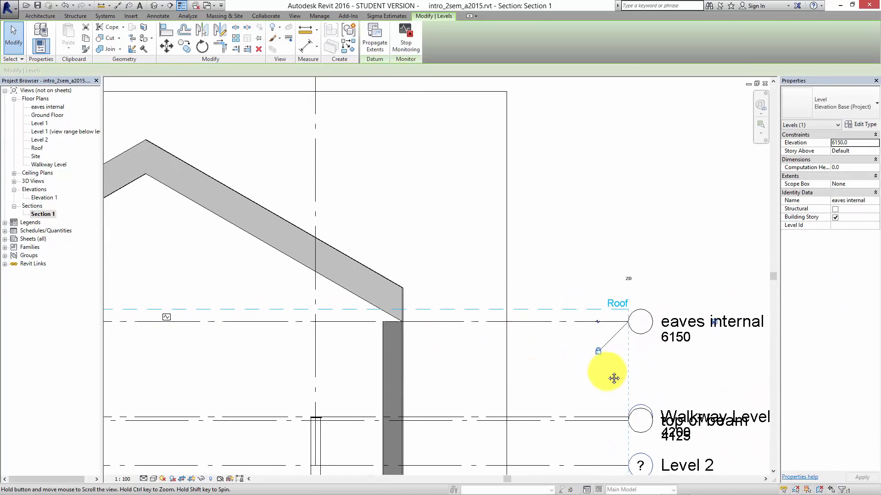
pyautogui.scroll(-1, 634, 376)
pyautogui.scroll(-1, 567, 379)
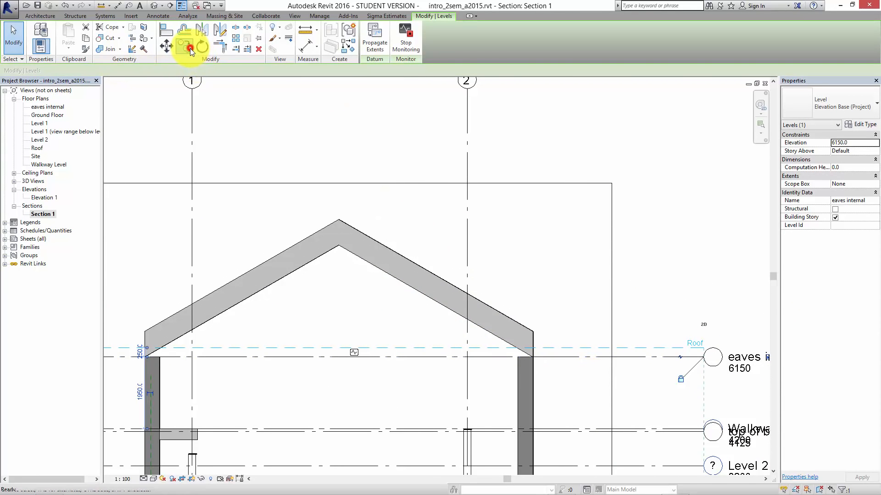
pyautogui.click(190, 48)
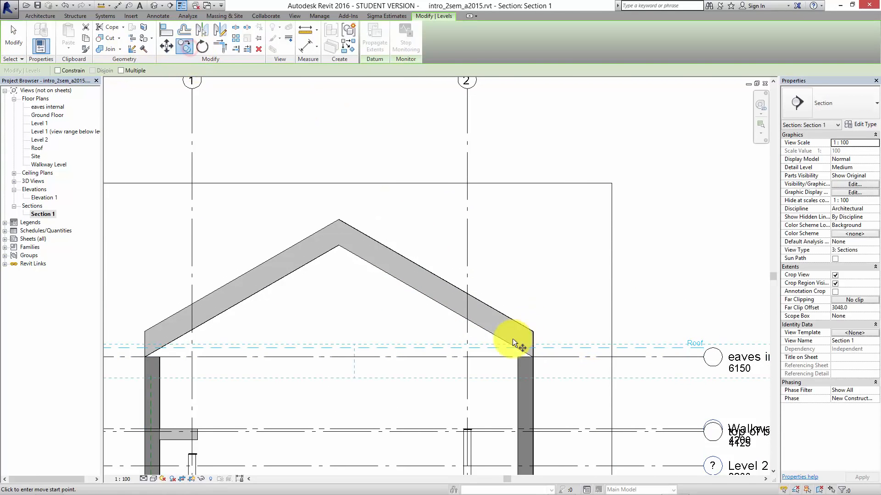
pyautogui.click(346, 357)
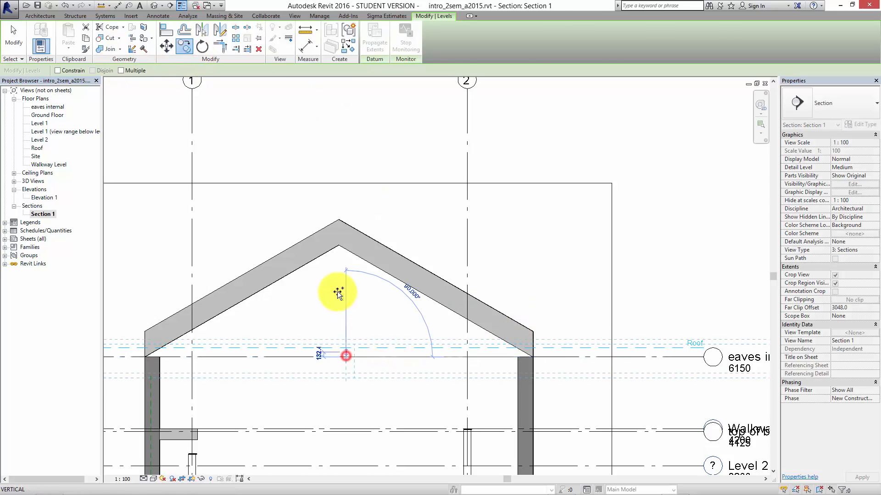
pyautogui.click(350, 220)
pyautogui.scroll(-1, 395, 280)
pyautogui.moveTo(419, 279); pyautogui.dragTo(436, 266, button='middle')
pyautogui.press('Escape')
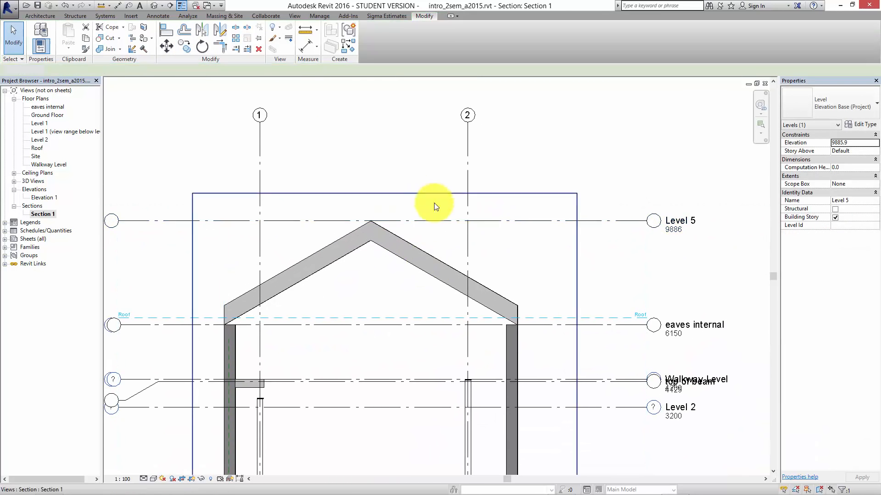
# Rename the new level at the roof ridge to Ridge Beam.
pyautogui.moveTo(482, 247); pyautogui.dragTo(498, 266, button='middle')
pyautogui.scroll(2, 472, 241)
pyautogui.moveTo(531, 302); pyautogui.dragTo(499, 282, button='middle')
pyautogui.moveTo(502, 315); pyautogui.dragTo(475, 296, button='middle')
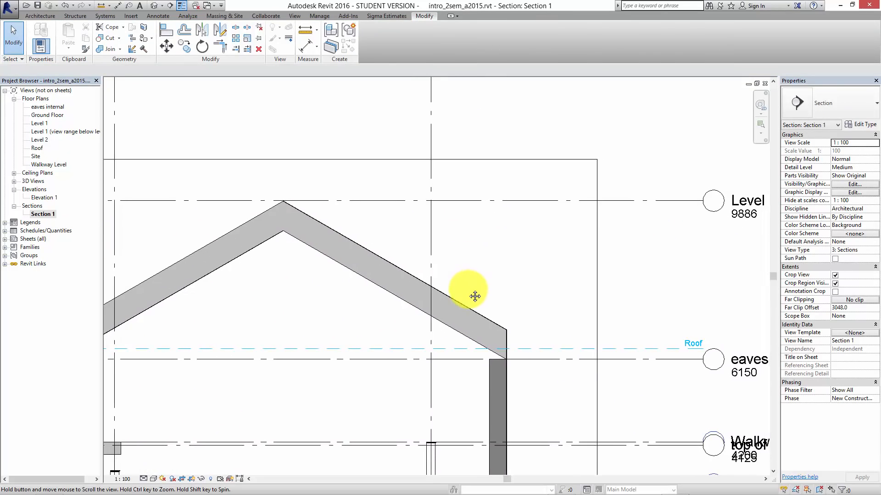
pyautogui.scroll(-1, 475, 297)
pyautogui.scroll(1, 327, 253)
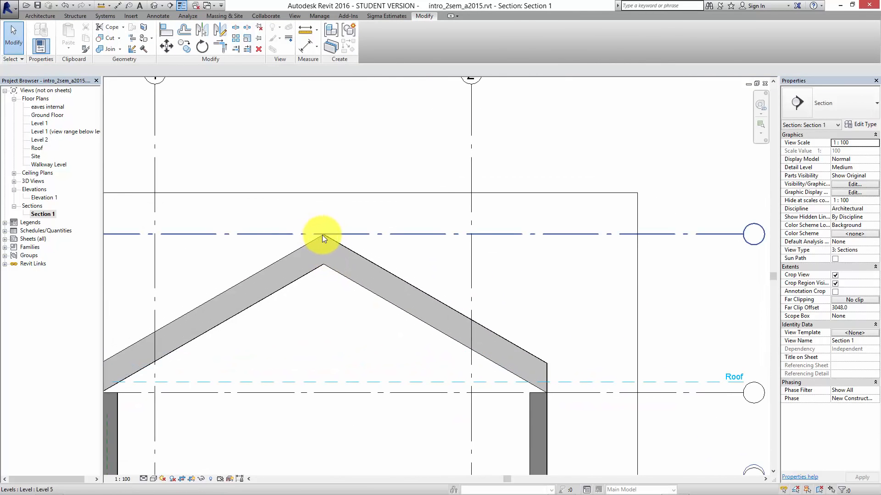
pyautogui.scroll(-2, 348, 240)
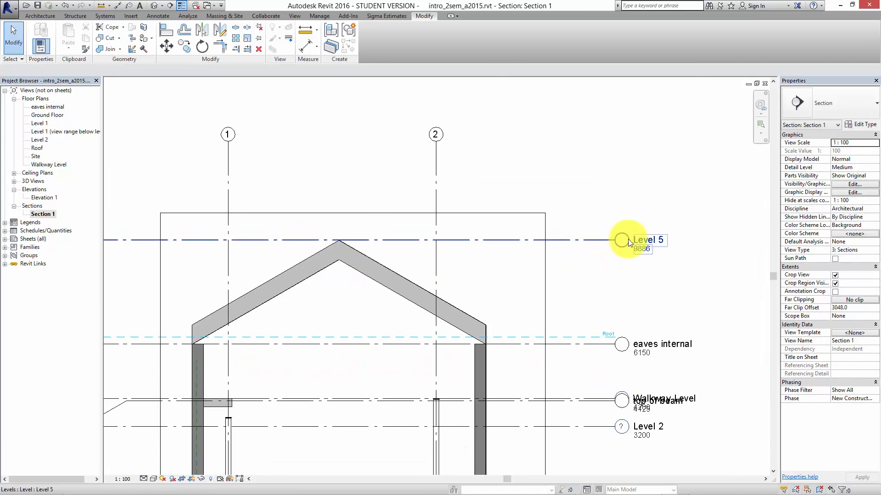
pyautogui.click(640, 242)
pyautogui.click(640, 241)
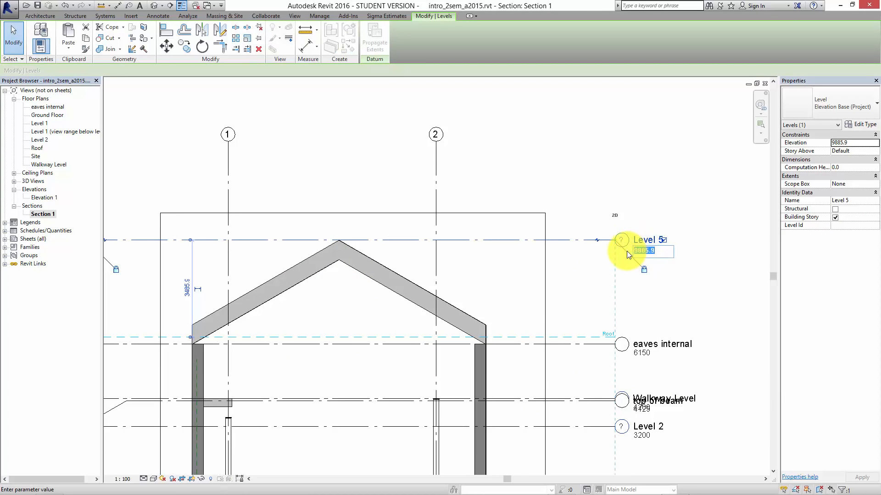
pyautogui.click(624, 252)
pyautogui.click(639, 238)
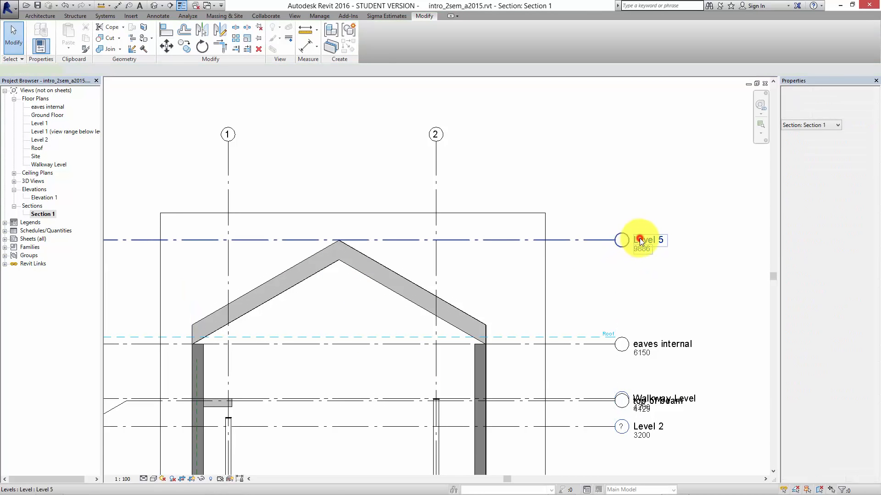
pyautogui.click(641, 238)
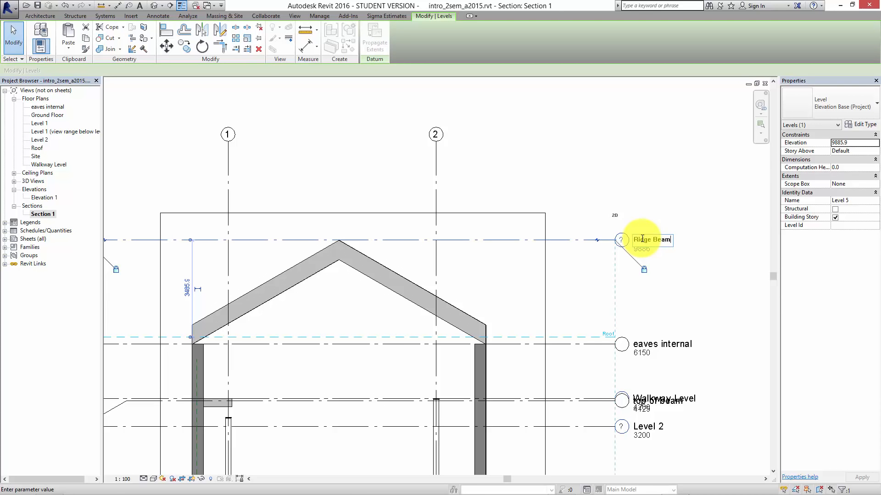
pyautogui.press('Return')
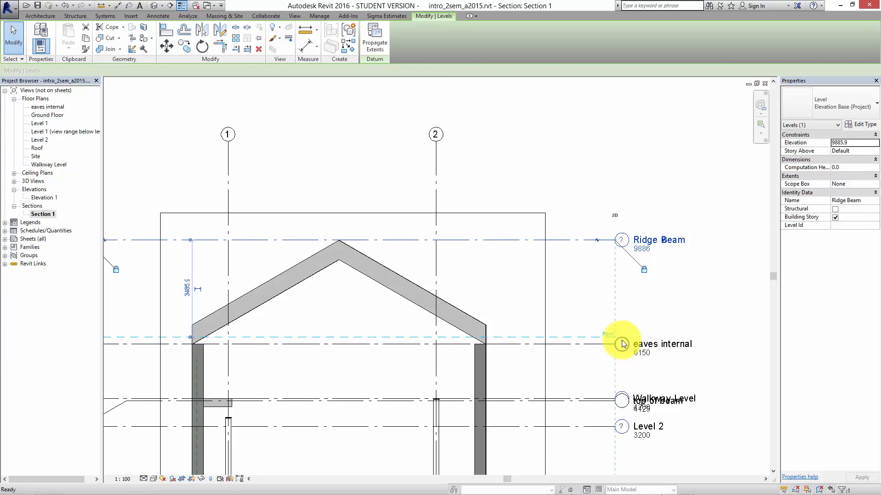
pyautogui.press('Escape')
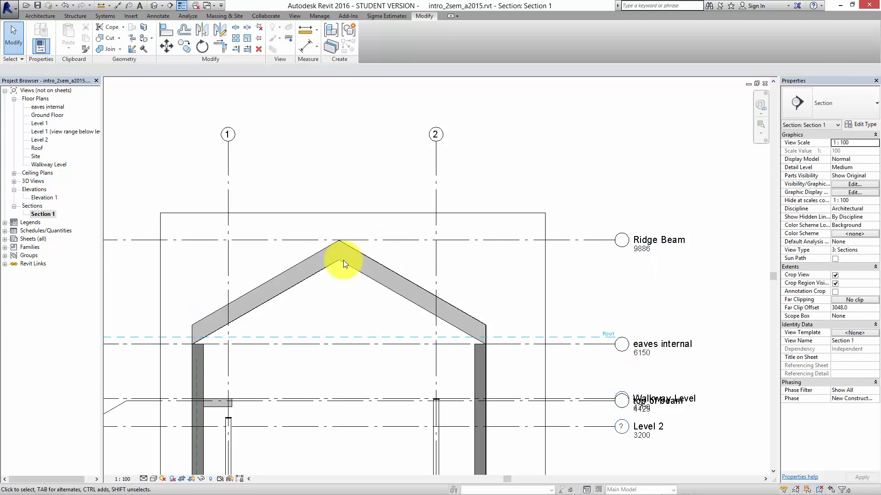
# Open the eaves internal floor plan and set its visual style to Hidden Line.
pyautogui.doubleClick(46, 107)
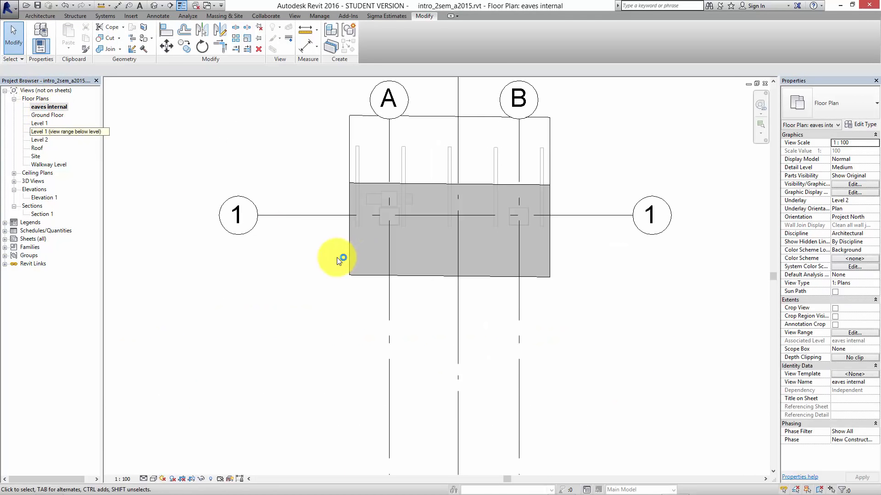
pyautogui.click(265, 306)
pyautogui.moveTo(336, 305); pyautogui.dragTo(343, 387, button='middle')
pyautogui.scroll(1, 343, 373)
pyautogui.scroll(1, 343, 373)
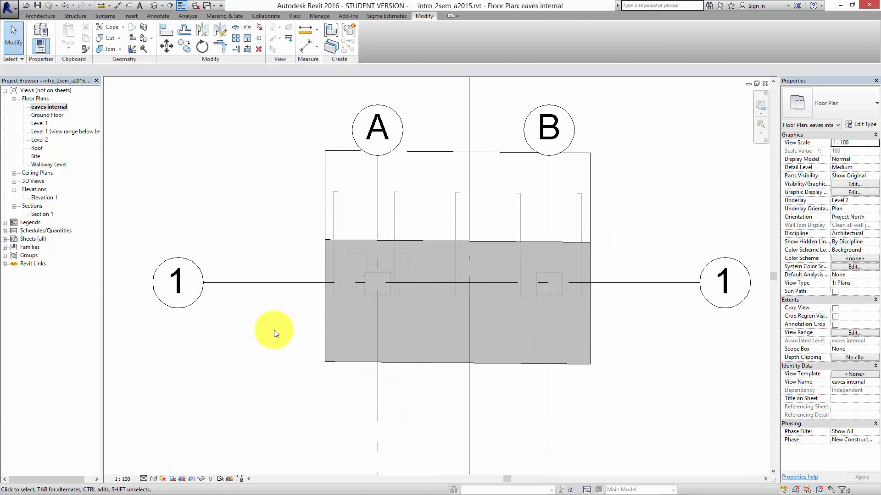
pyautogui.click(153, 479)
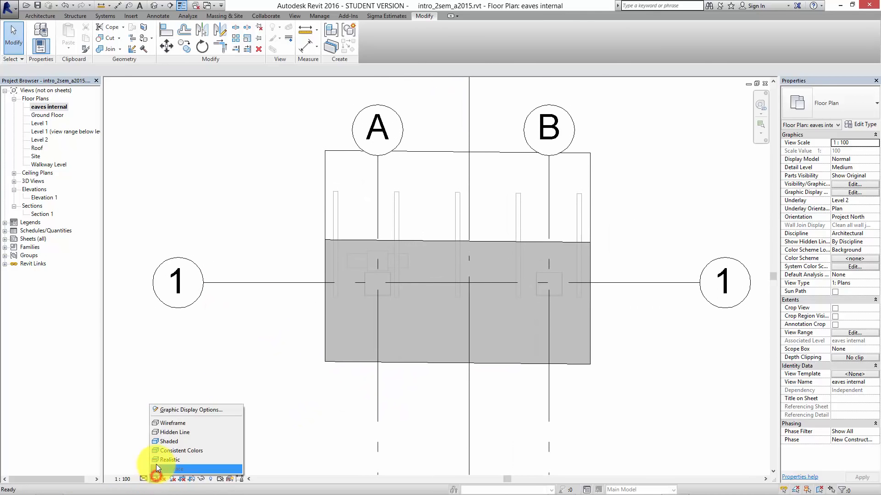
pyautogui.click(164, 433)
pyautogui.moveTo(555, 308); pyautogui.dragTo(532, 345, button='middle')
pyautogui.scroll(3, 518, 327)
pyautogui.scroll(-3, 529, 341)
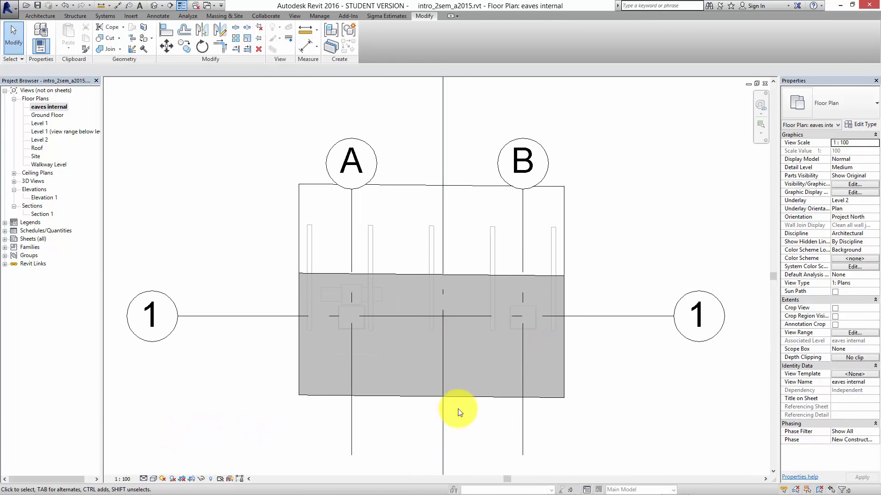
# Hide the Section 1 line and the linked Walls_Group member 1.rvt model in the eaves internal plan.
pyautogui.click(472, 397)
pyautogui.scroll(-4, 463, 372)
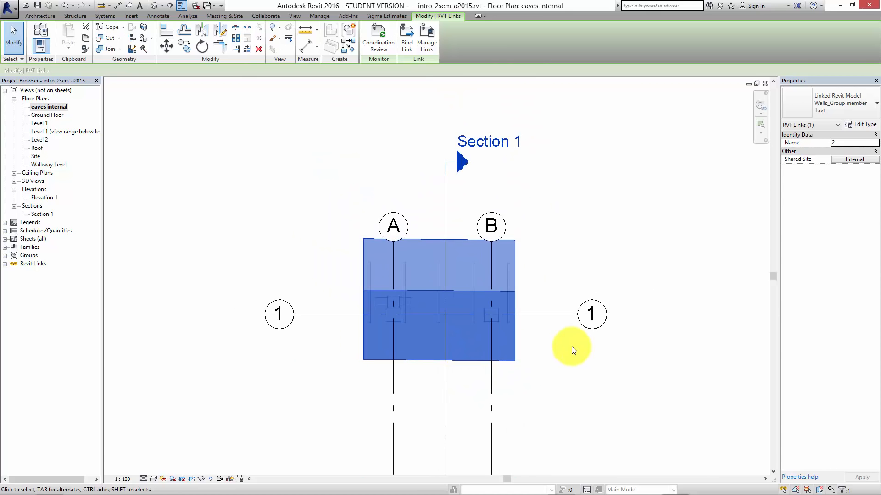
pyautogui.rightClick(446, 337)
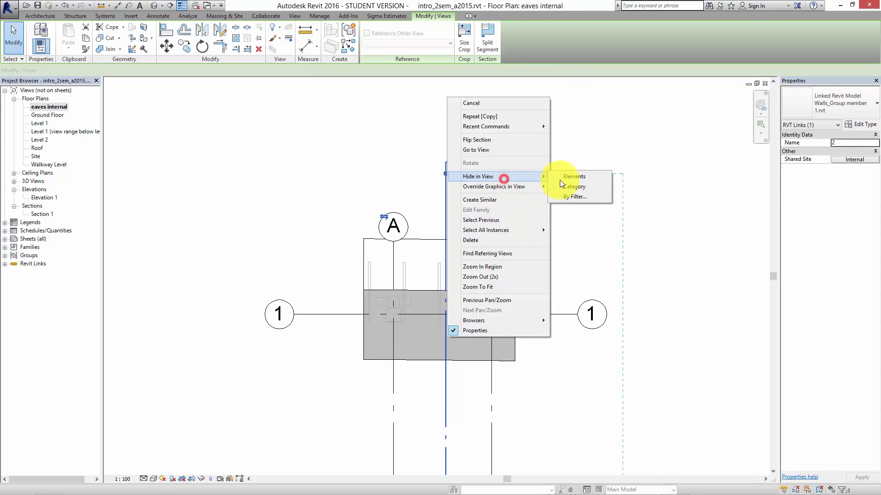
pyautogui.click(577, 180)
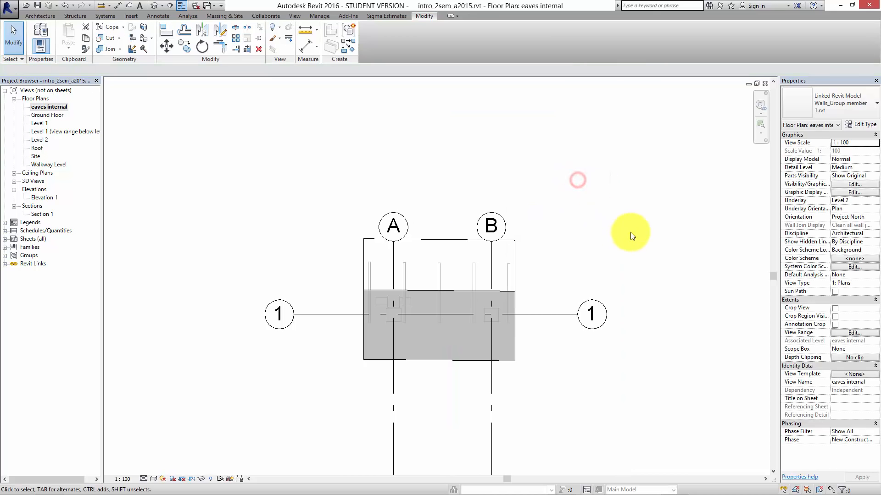
pyautogui.click(454, 359)
pyautogui.rightClick(454, 359)
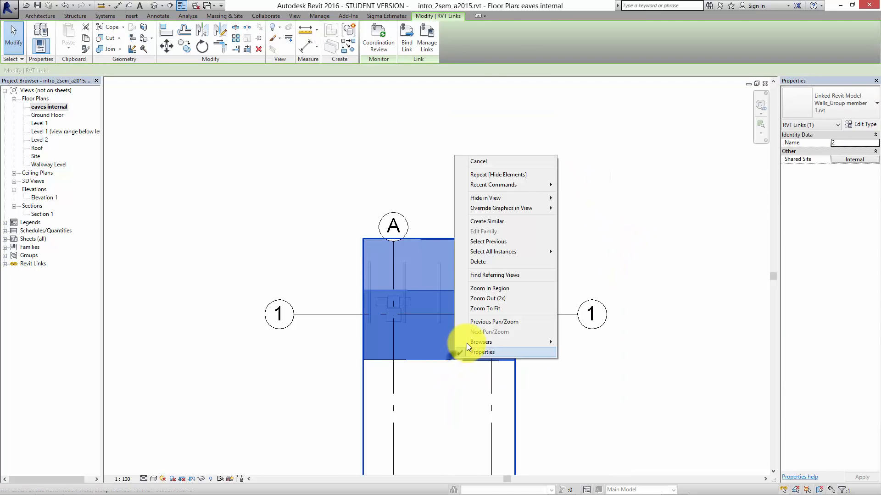
pyautogui.click(572, 198)
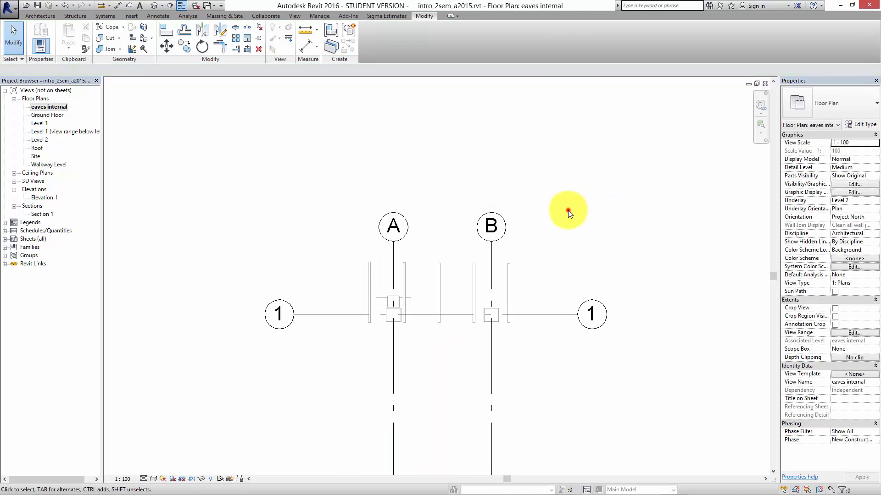
# Start placing a Concrete - Rectangular 300x600 mm beam with its reference level set to eaves internal.
pyautogui.scroll(5, 384, 384)
pyautogui.moveTo(415, 354); pyautogui.dragTo(360, 368, button='middle')
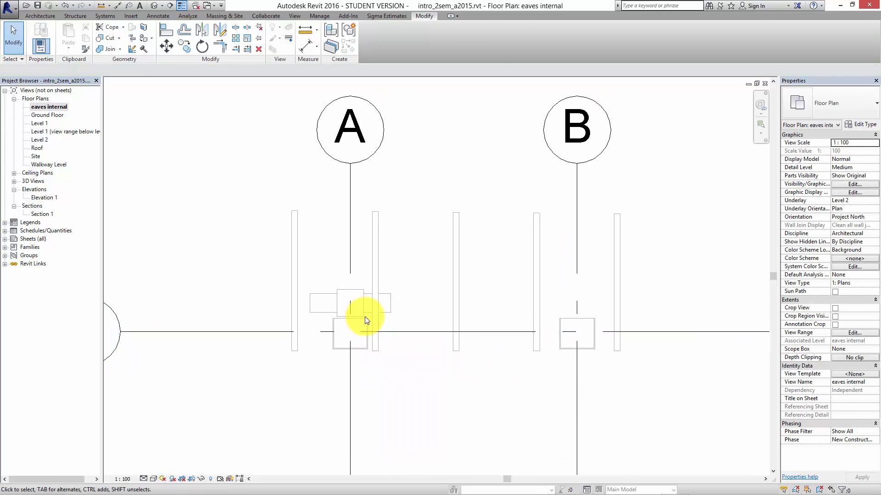
pyautogui.click(69, 16)
pyautogui.click(40, 34)
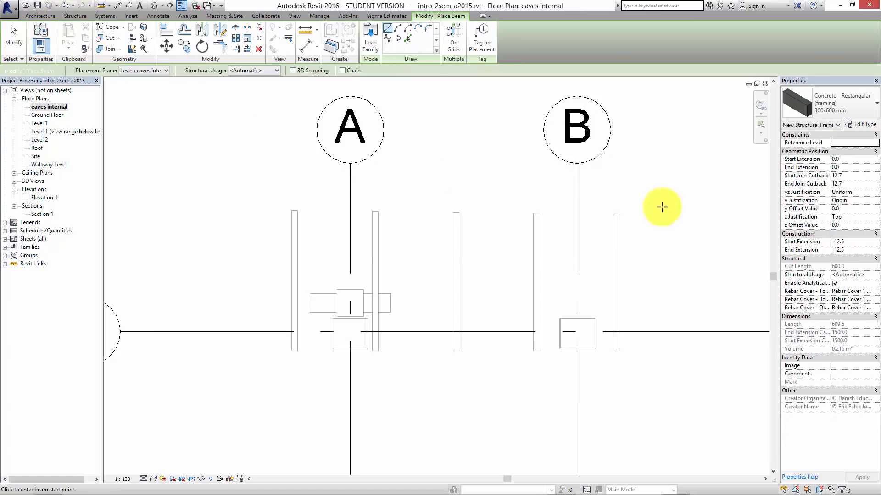
pyautogui.click(876, 142)
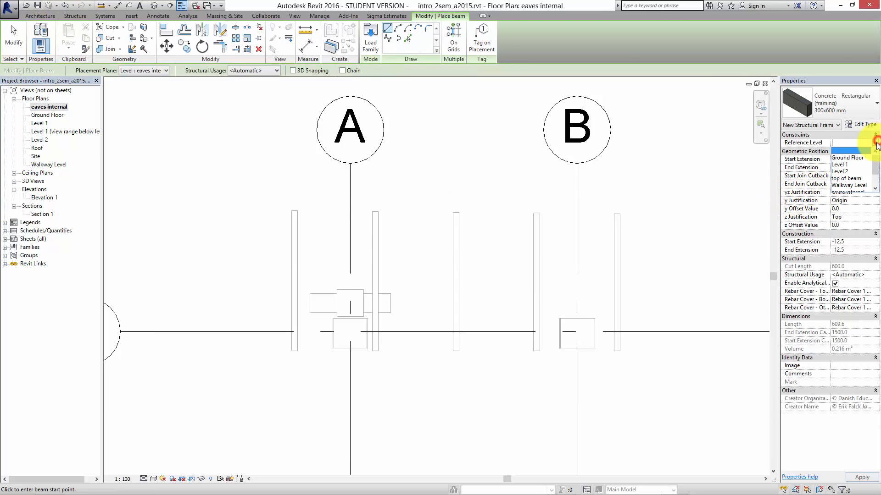
pyautogui.moveTo(877, 165); pyautogui.dragTo(876, 174)
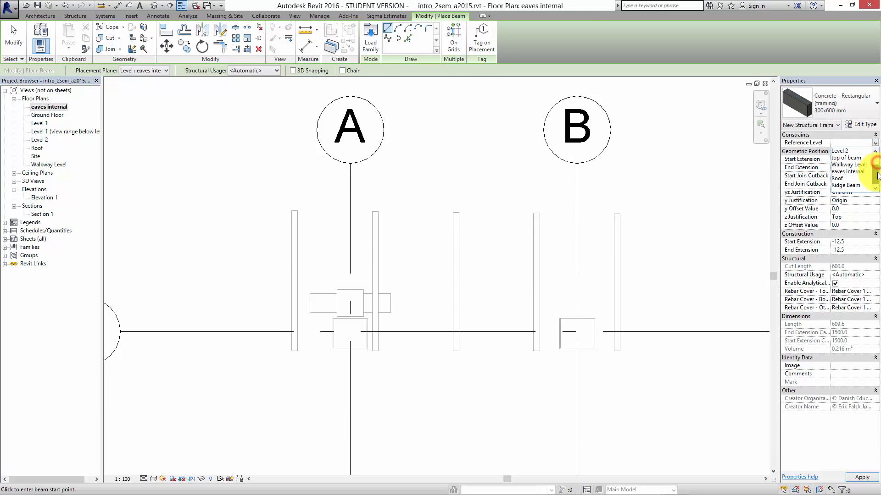
pyautogui.click(848, 171)
# Place the concrete beam along grid 1 on the eaves internal level, about 2450 mm long, spanning past grids A and B.
pyautogui.scroll(-3, 412, 282)
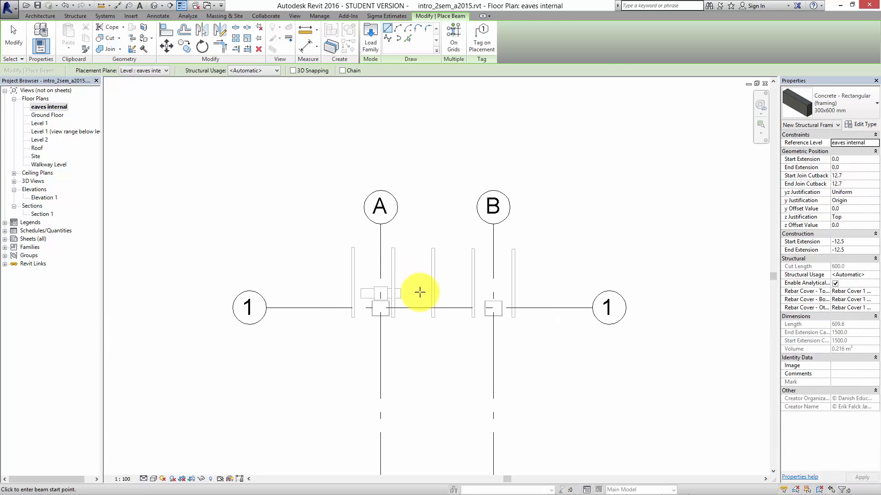
pyautogui.moveTo(419, 292); pyautogui.dragTo(416, 215, button='middle')
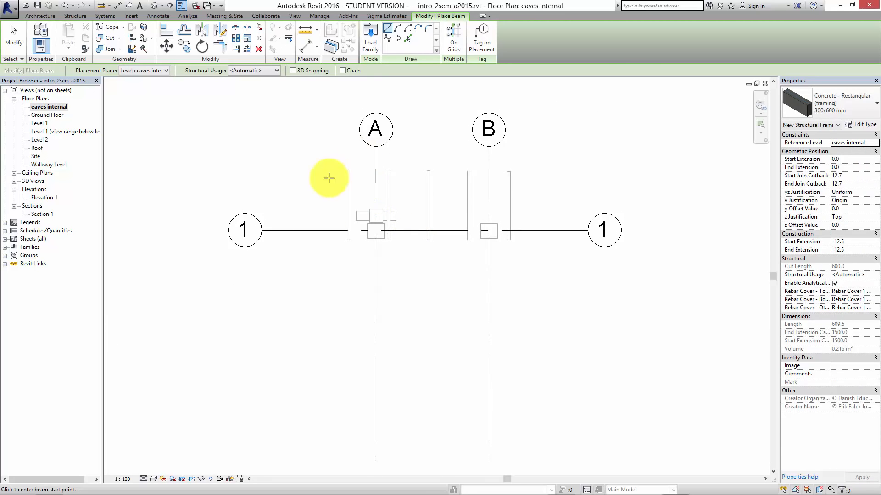
pyautogui.click(346, 232)
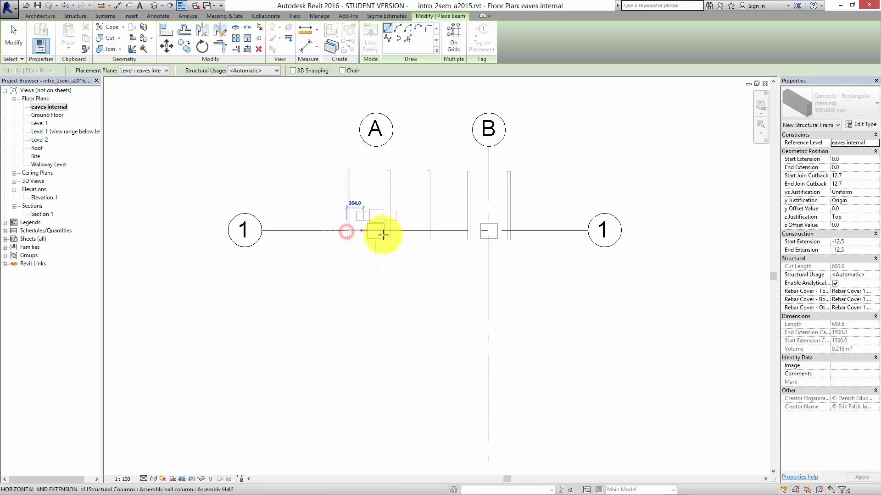
pyautogui.click(510, 229)
pyautogui.scroll(-1, 498, 246)
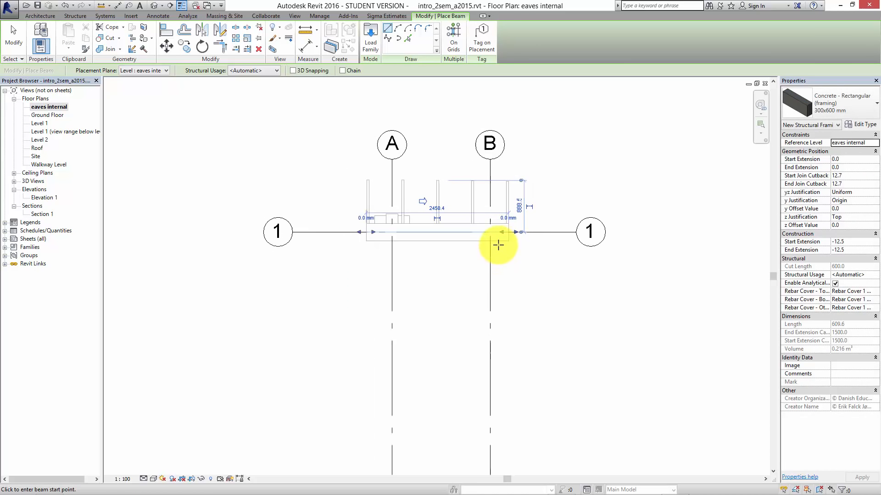
# Change the beam on grid 1 to the Dimension Lumber 45x95mm type and inspect it in the 3D view.
pyautogui.click(854, 109)
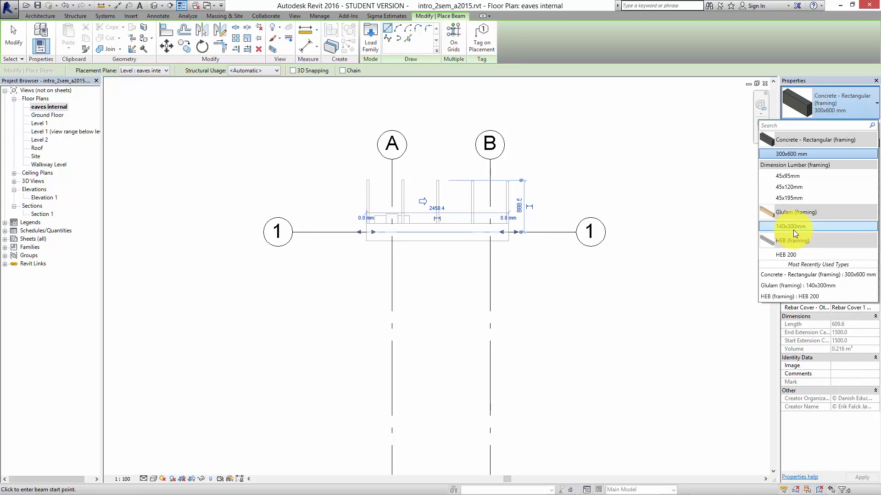
pyautogui.click(790, 178)
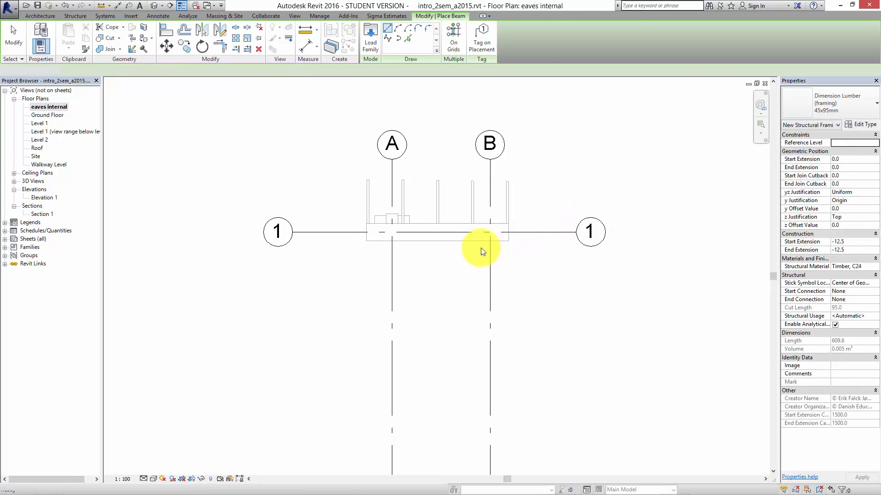
pyautogui.press('Escape')
pyautogui.click(154, 7)
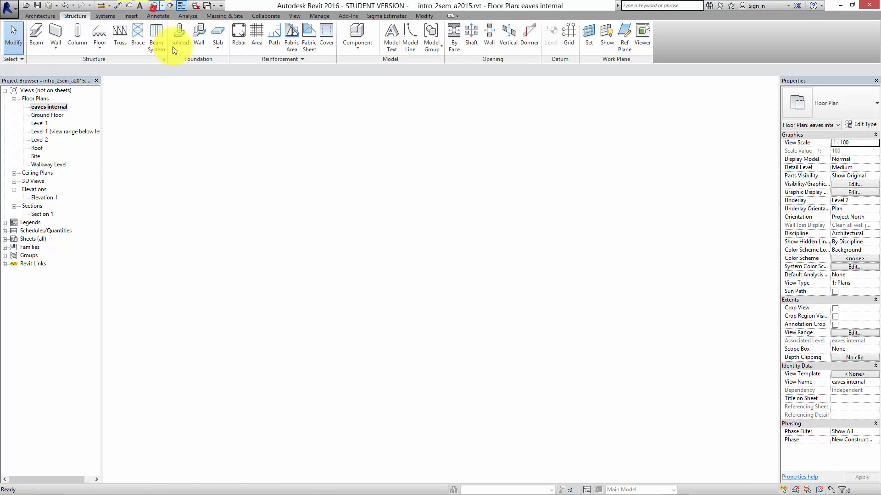
pyautogui.scroll(6, 418, 258)
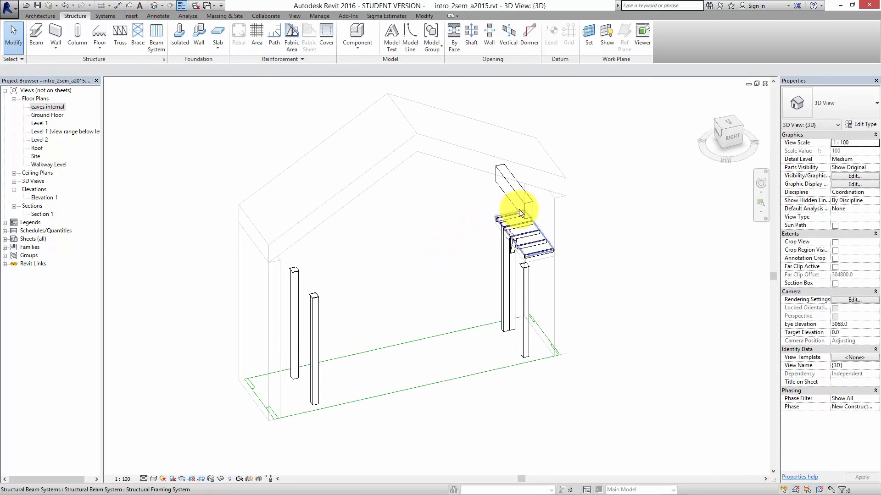
pyautogui.click(519, 207)
pyautogui.click(869, 117)
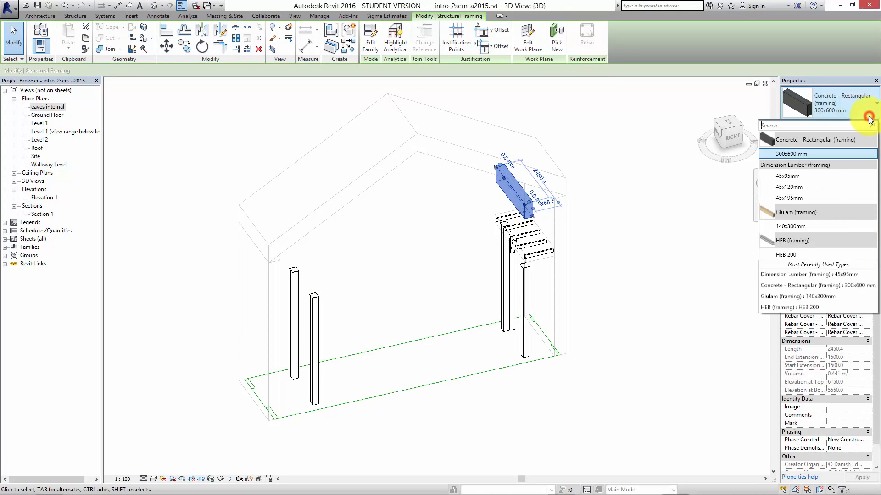
pyautogui.click(789, 176)
pyautogui.click(654, 233)
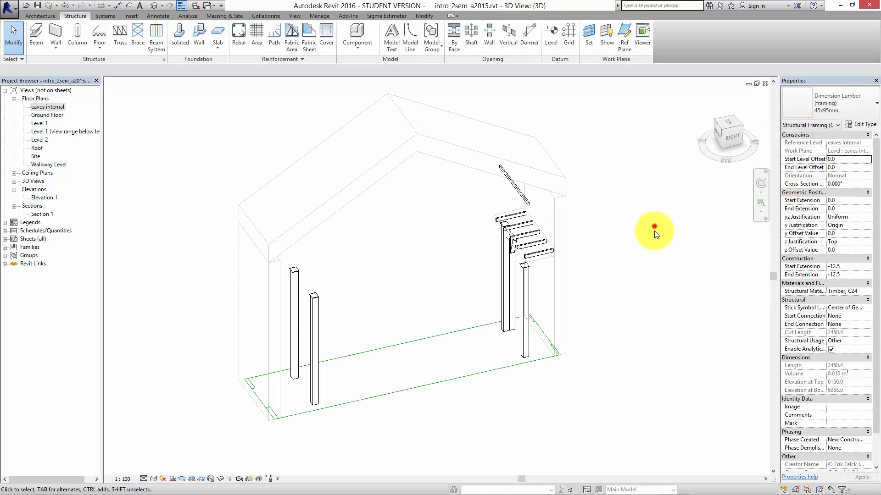
pyautogui.keyDown('shift'); pyautogui.moveTo(654, 233); pyautogui.dragTo(592, 262, button='middle'); pyautogui.keyUp('shift')
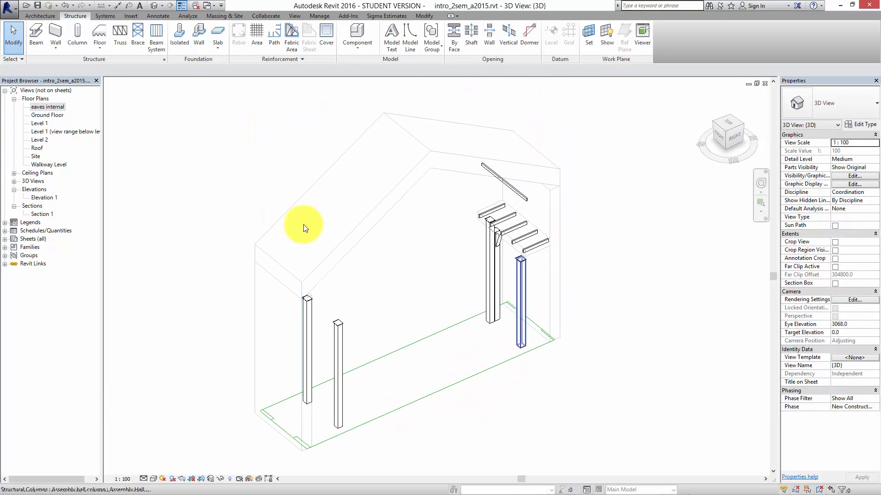
# In the eaves internal plan, place a 45x95mm beam about 5618 mm long across grids A and B, between grids 1 and 2, with reference level Ridge Beam.
pyautogui.doubleClick(54, 108)
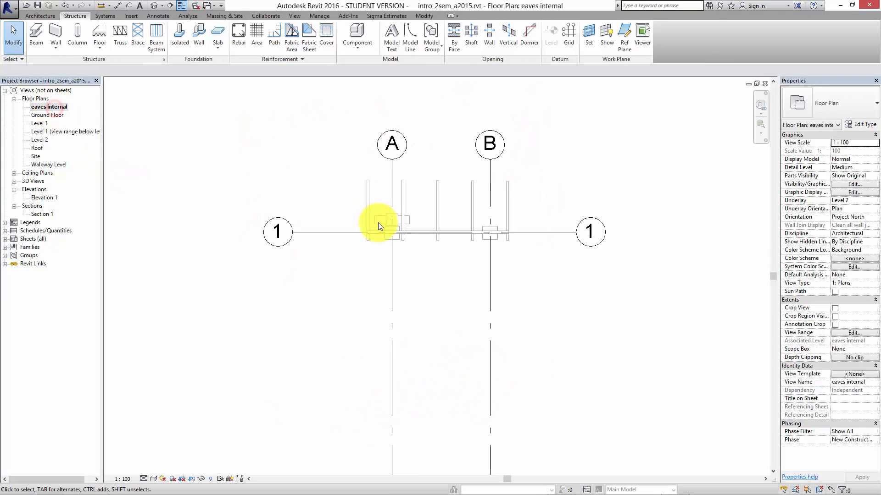
pyautogui.scroll(-2, 381, 264)
pyautogui.moveTo(451, 356); pyautogui.dragTo(440, 226, button='middle')
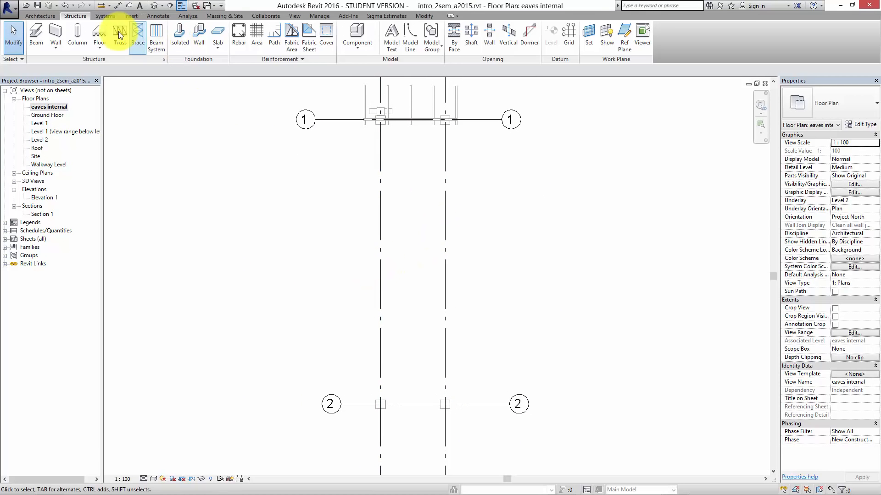
pyautogui.click(40, 34)
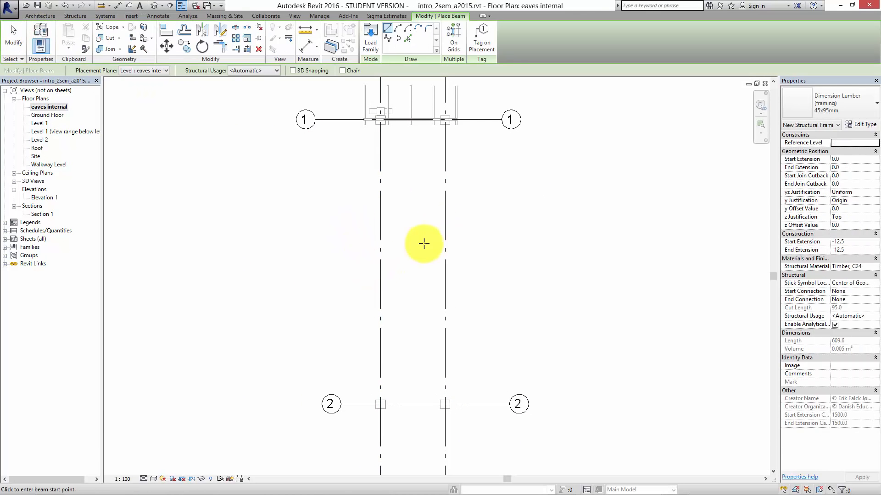
pyautogui.click(874, 143)
pyautogui.scroll(-2, 858, 179)
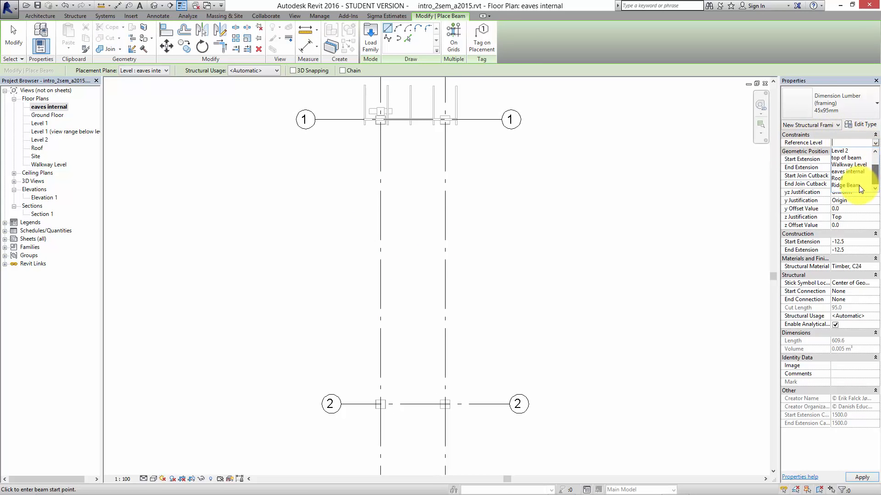
pyautogui.click(859, 185)
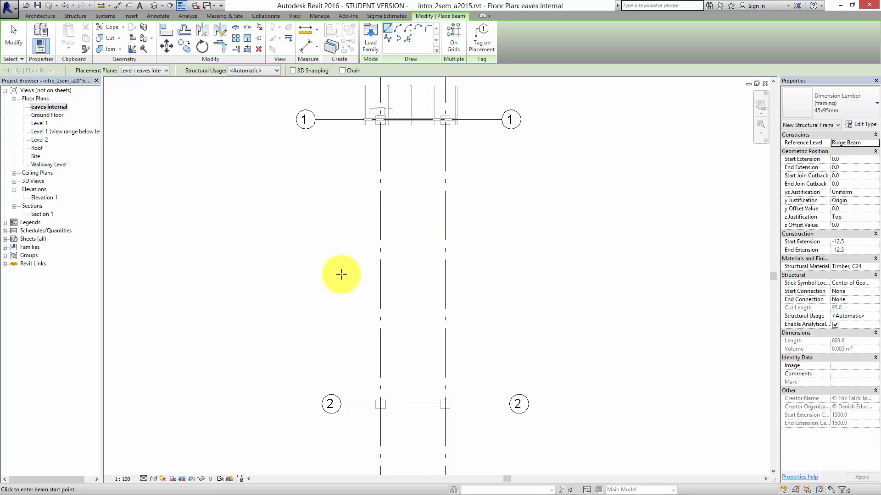
pyautogui.click(548, 267)
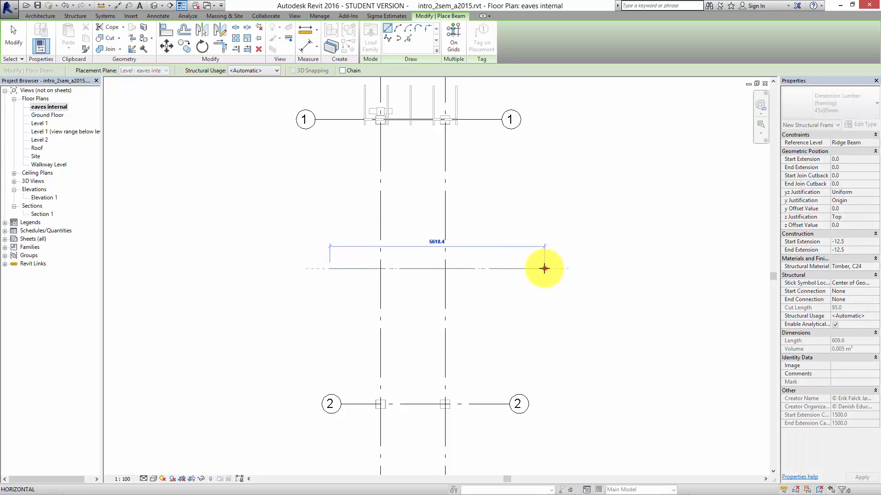
pyautogui.press('Escape')
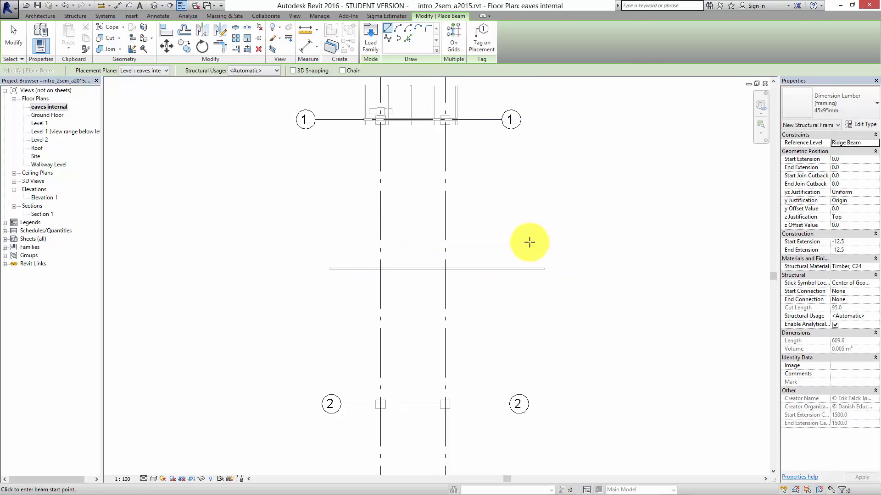
pyautogui.press('Escape')
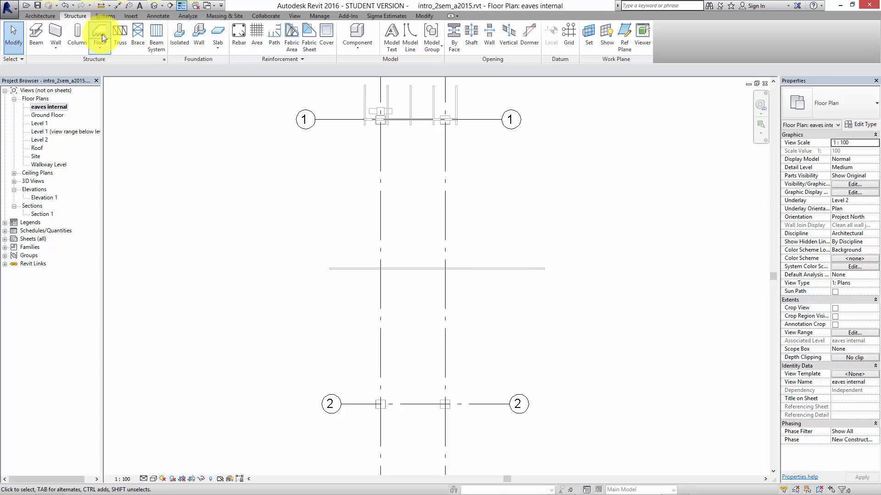
# In the 3D view, copy the middle 45x95mm beam and paste it aligned to the Ridge Beam level.
pyautogui.click(154, 6)
pyautogui.keyDown('shift'); pyautogui.moveTo(458, 249); pyautogui.dragTo(437, 248, button='middle'); pyautogui.keyUp('shift')
pyautogui.click(442, 225)
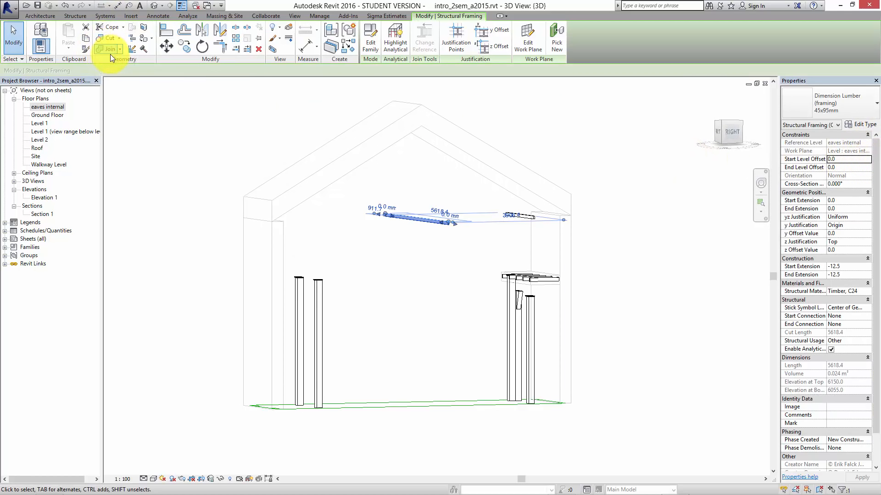
pyautogui.click(68, 52)
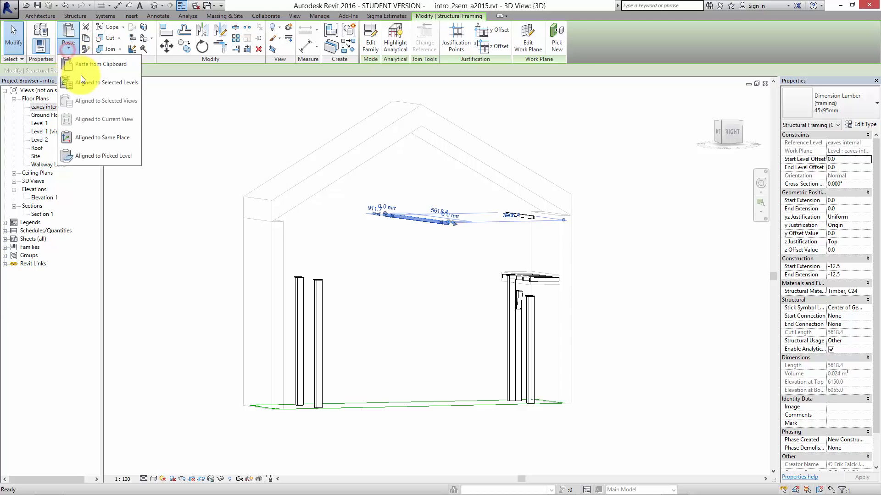
pyautogui.click(84, 82)
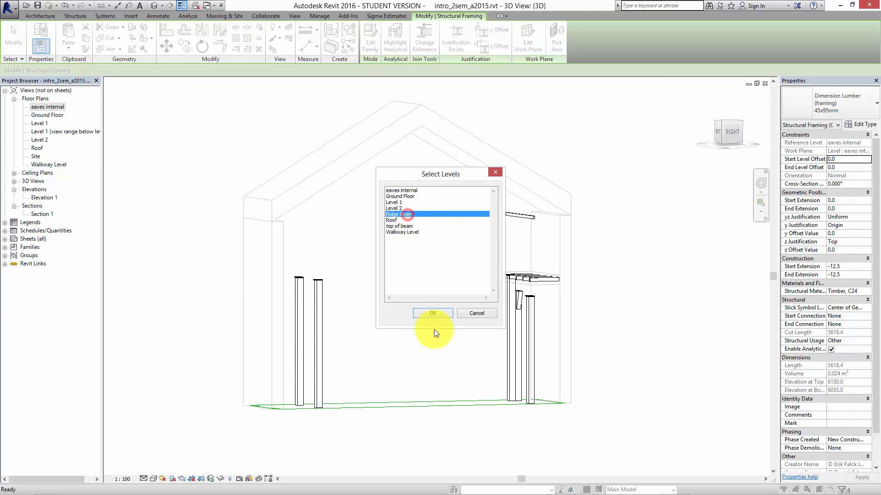
pyautogui.click(429, 314)
pyautogui.click(422, 315)
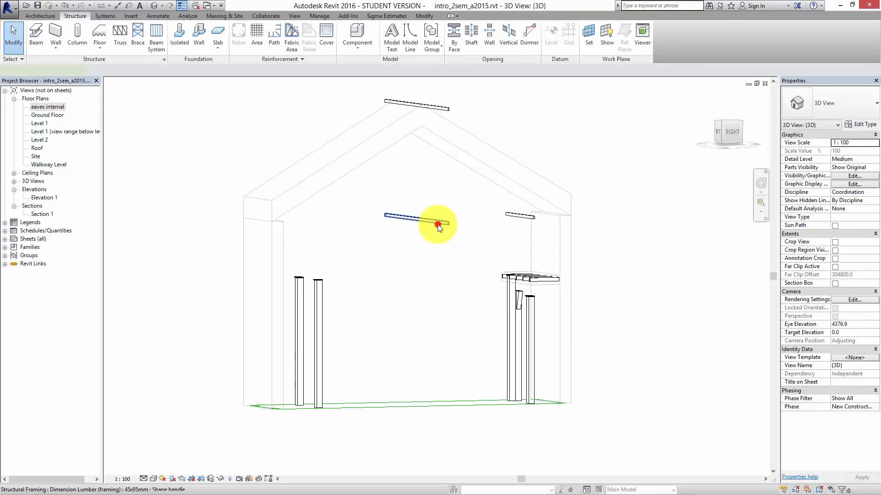
# Delete the original middle beam at the eaves level, keeping its copy at the ridge.
pyautogui.click(437, 224)
pyautogui.keyDown('shift'); pyautogui.moveTo(436, 224); pyautogui.dragTo(421, 287, button='middle'); pyautogui.keyUp('shift')
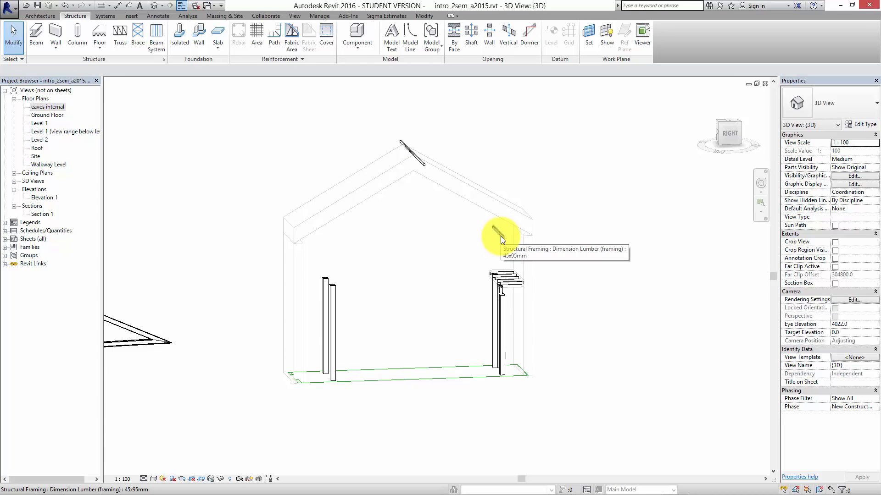
pyautogui.keyDown('shift'); pyautogui.moveTo(409, 252); pyautogui.dragTo(327, 212, button='middle'); pyautogui.keyUp('shift')
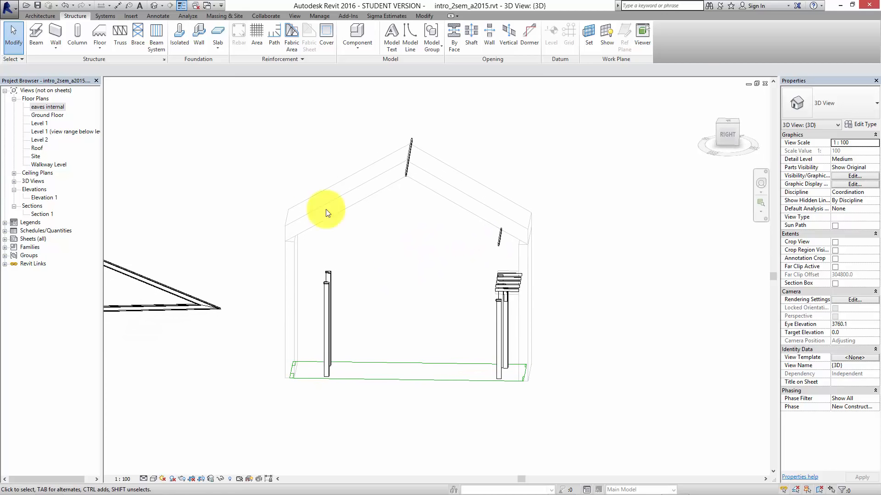
# Start a beam system boundary by picking the ridge beam and the eaves beam as supports.
pyautogui.click(156, 36)
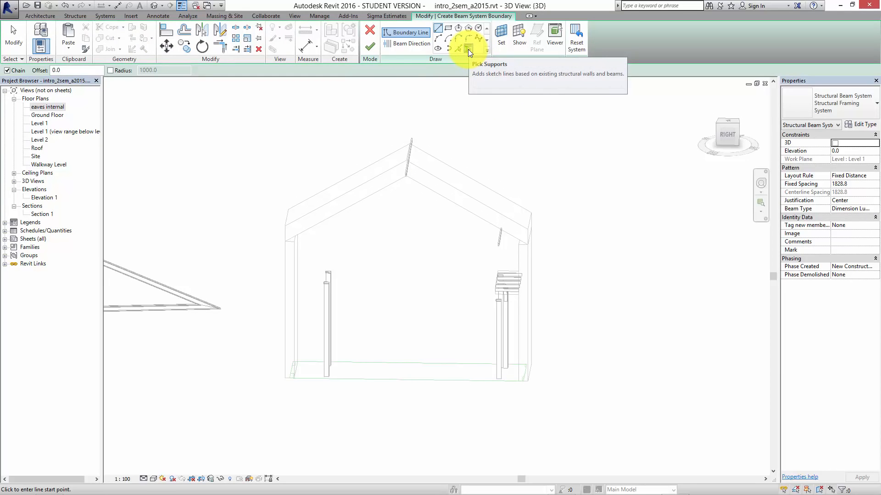
pyautogui.click(467, 49)
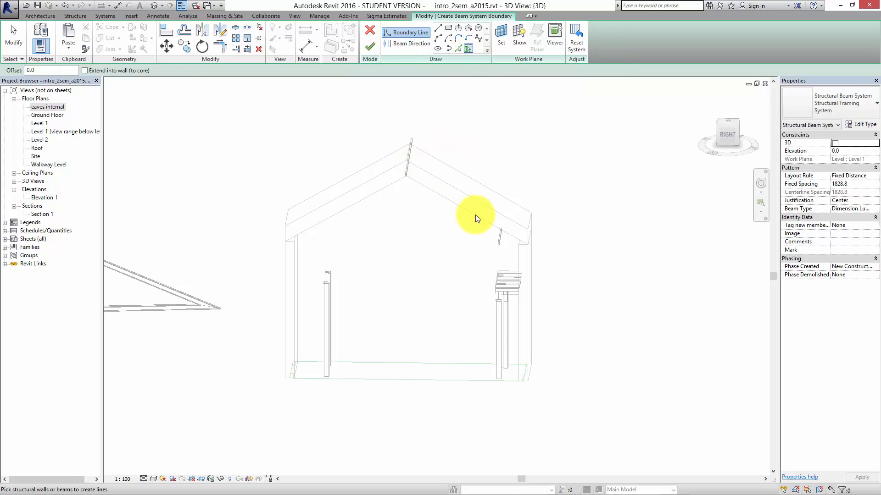
pyautogui.click(412, 149)
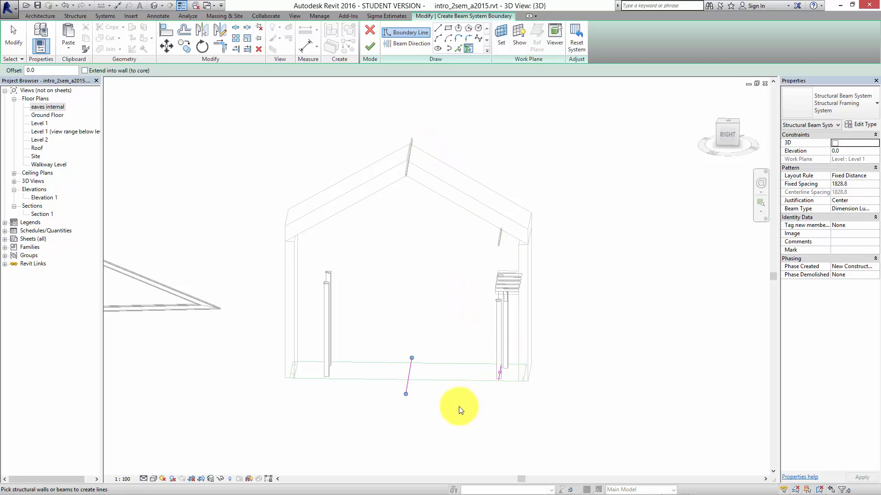
pyautogui.keyDown('shift'); pyautogui.moveTo(444, 402); pyautogui.dragTo(467, 390, button='middle'); pyautogui.keyUp('shift')
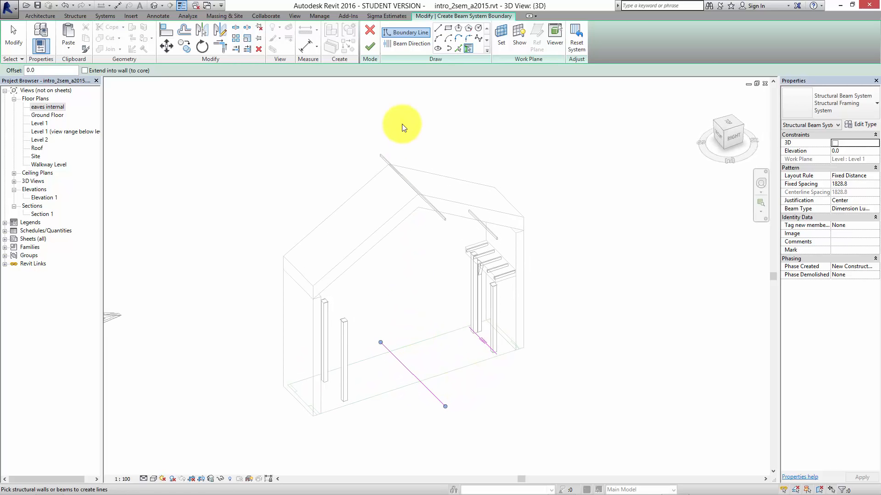
# Close the beam system boundary with two straight lines joining the ends of the ridge and eaves support lines.
pyautogui.click(436, 30)
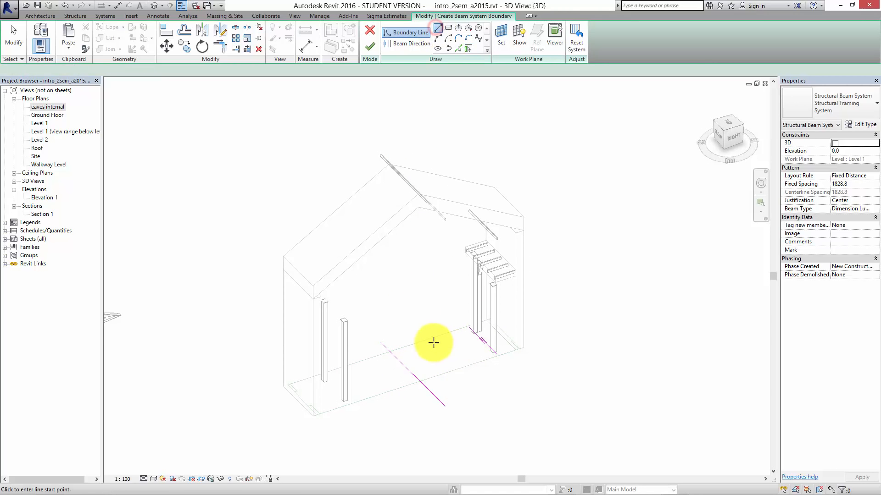
pyautogui.click(379, 342)
pyautogui.click(467, 329)
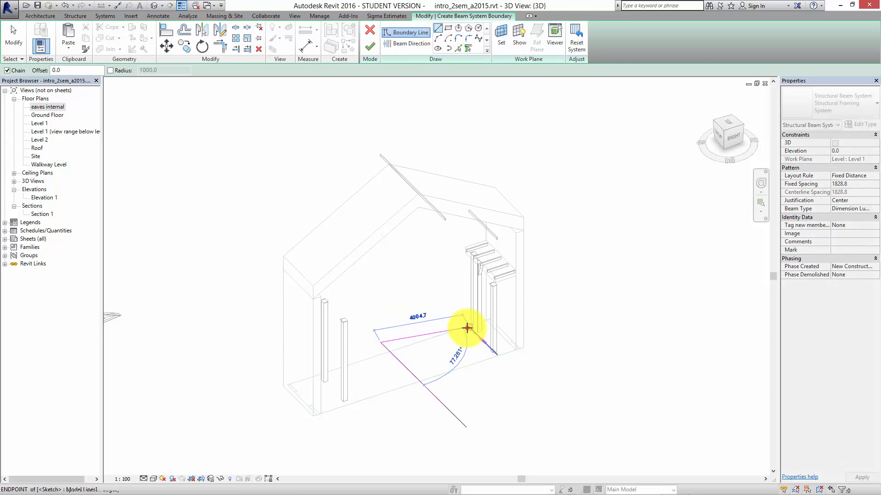
pyautogui.click(445, 407)
pyautogui.click(496, 354)
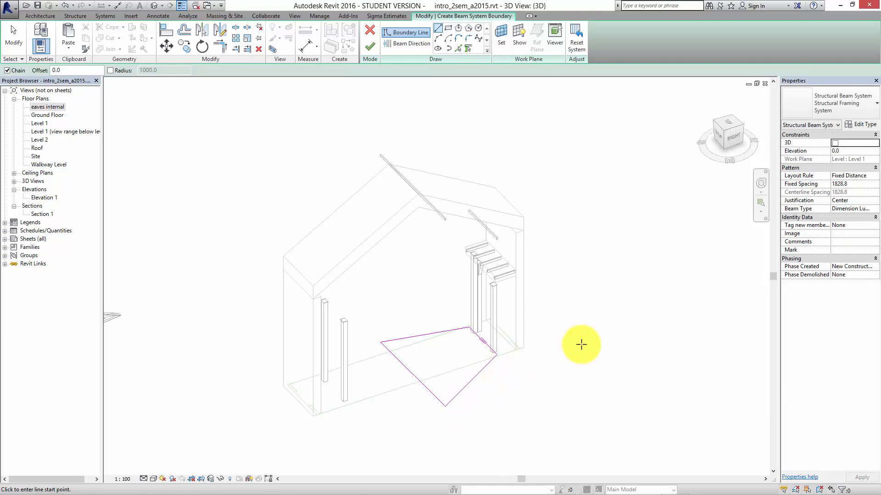
# Make the beam system 3D and finish its boundary sketch, then inspect the resulting sloped beams.
pyautogui.click(835, 143)
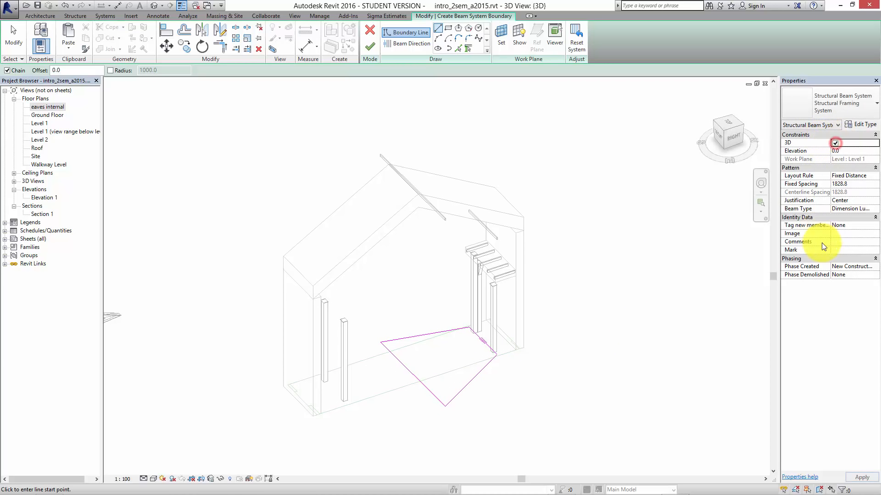
pyautogui.click(372, 49)
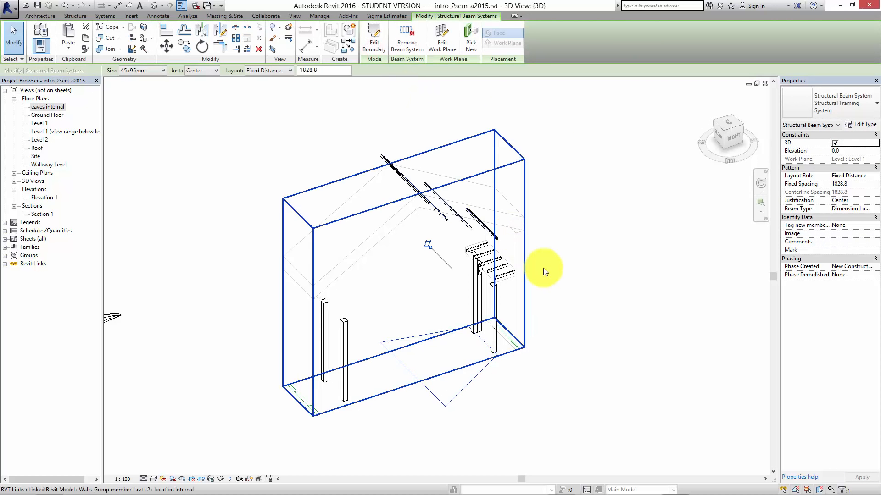
pyautogui.keyDown('shift'); pyautogui.moveTo(584, 321); pyautogui.dragTo(466, 315, button='middle'); pyautogui.keyUp('shift')
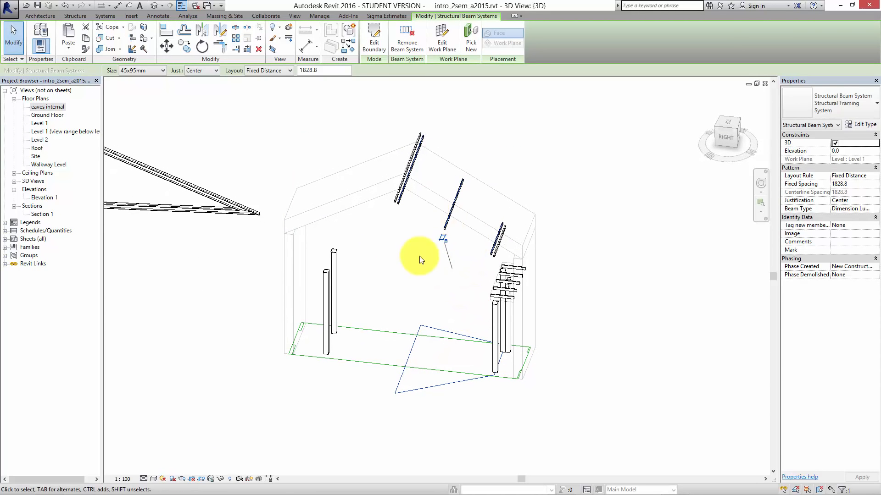
# Edit the beam system's boundary so its beams run parallel to the far side line between ridge and eaves, and finish the sketch.
pyautogui.click(437, 394)
pyautogui.click(436, 384)
pyautogui.click(371, 34)
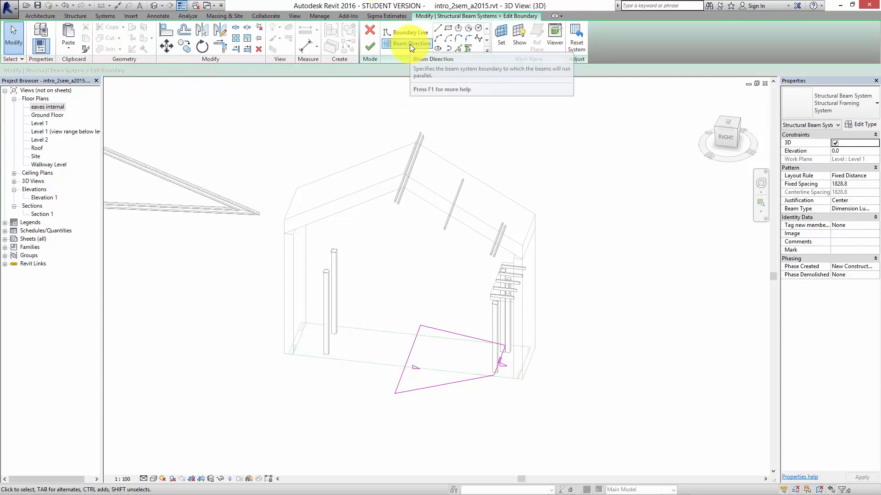
pyautogui.click(409, 44)
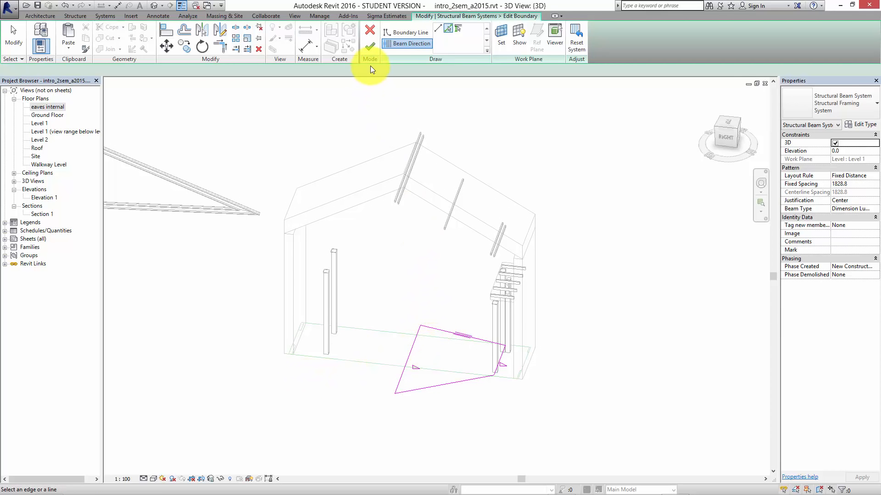
pyautogui.click(370, 47)
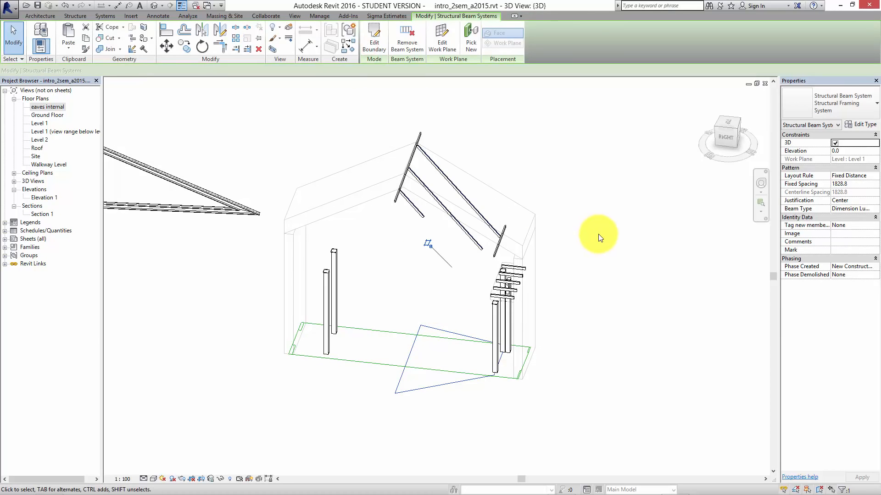
# Set the beam system's fixed spacing to 600 and inspect the sloped beams.
pyautogui.keyDown('shift'); pyautogui.moveTo(578, 231); pyautogui.dragTo(389, 404, button='middle'); pyautogui.keyUp('shift')
pyautogui.click(425, 375)
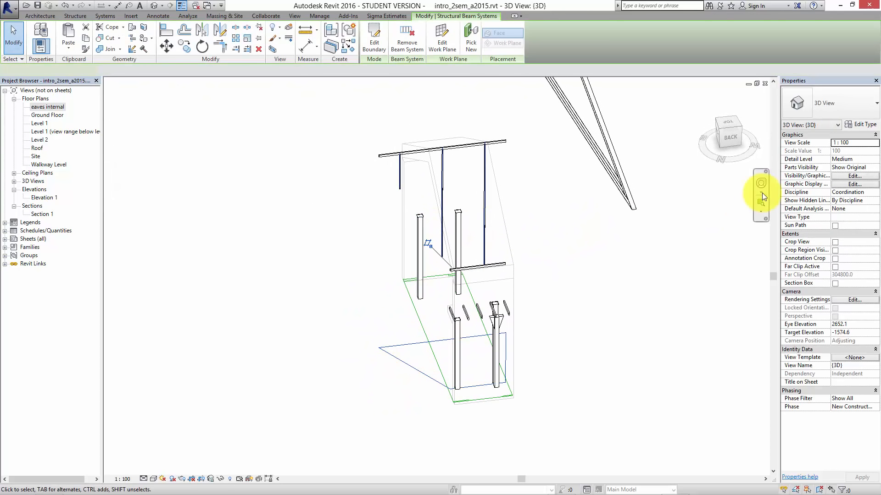
pyautogui.write('600')
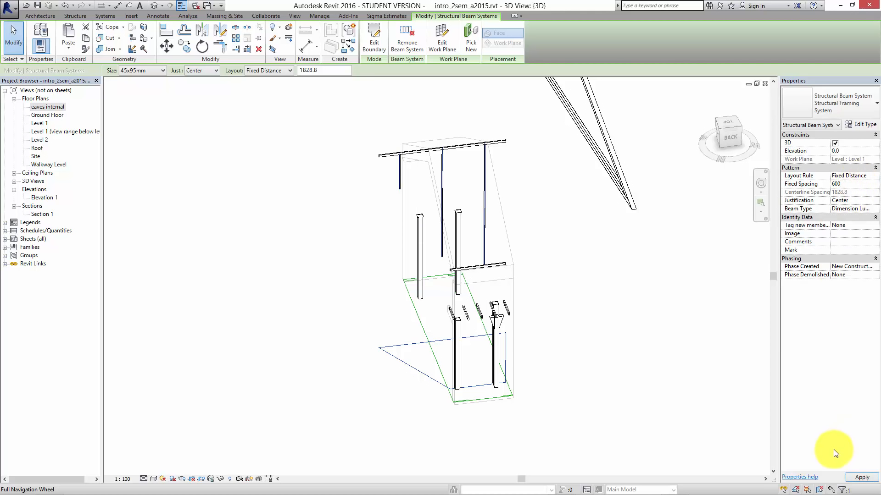
pyautogui.click(850, 479)
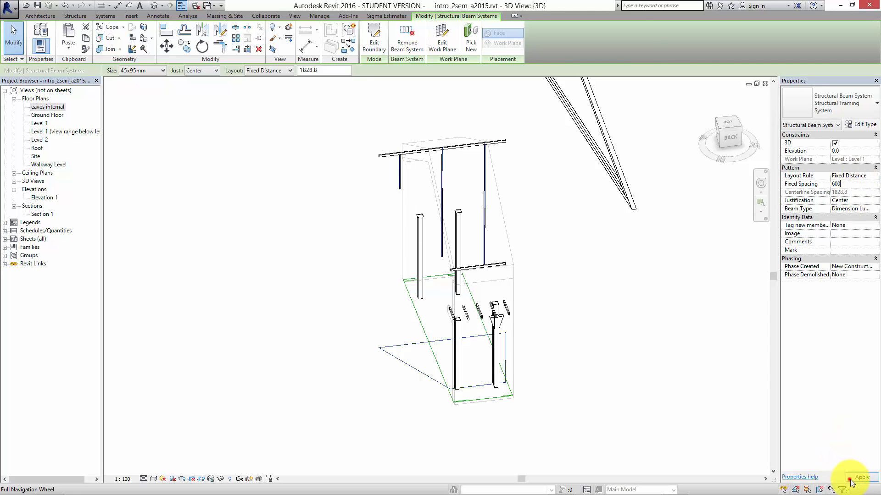
pyautogui.click(622, 388)
pyautogui.keyDown('shift'); pyautogui.moveTo(443, 427); pyautogui.dragTo(438, 277, button='middle'); pyautogui.keyUp('shift')
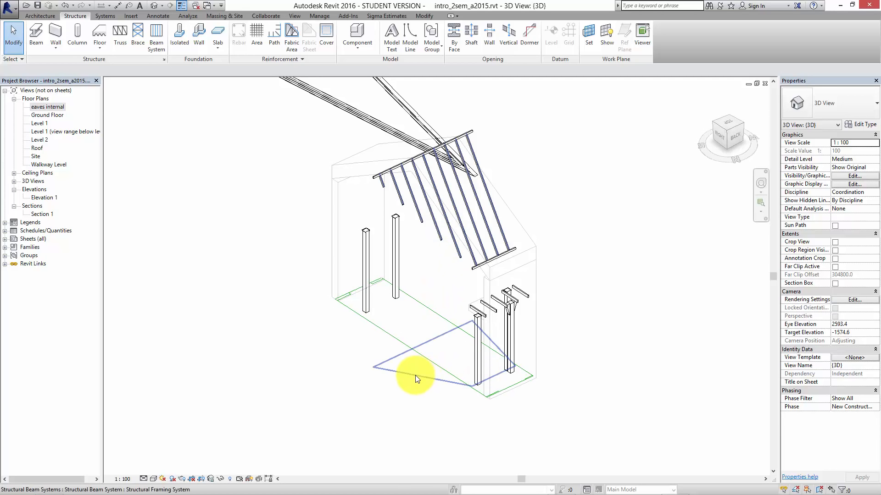
# Edit the beam system's boundary, moving the ridge end of the skewed near side line inward along the ridge line, aligned with the hall's long edge.
pyautogui.click(404, 361)
pyautogui.click(370, 52)
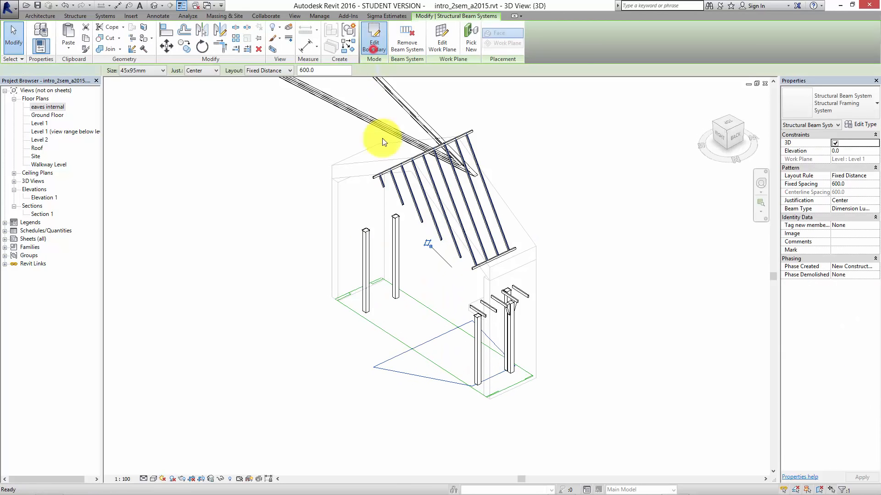
pyautogui.scroll(2, 423, 381)
pyautogui.scroll(1, 434, 382)
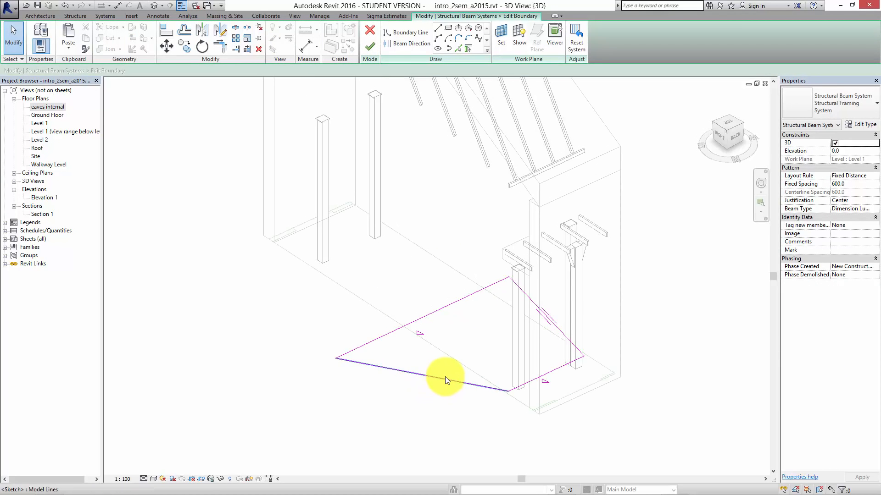
pyautogui.click(445, 377)
pyautogui.moveTo(335, 359); pyautogui.dragTo(402, 326)
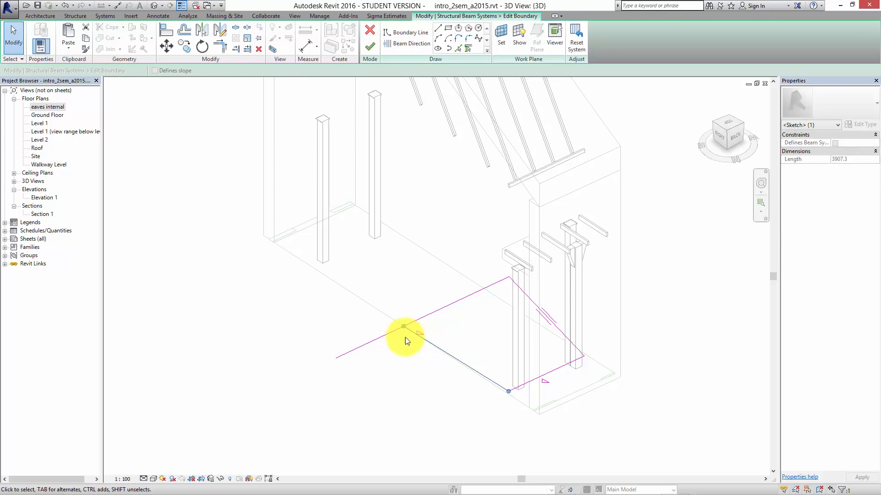
# Trim the ridge boundary line to the moved side line as a corner and finish the boundary sketch.
pyautogui.press('t')
pyautogui.press('r')
pyautogui.click(434, 344)
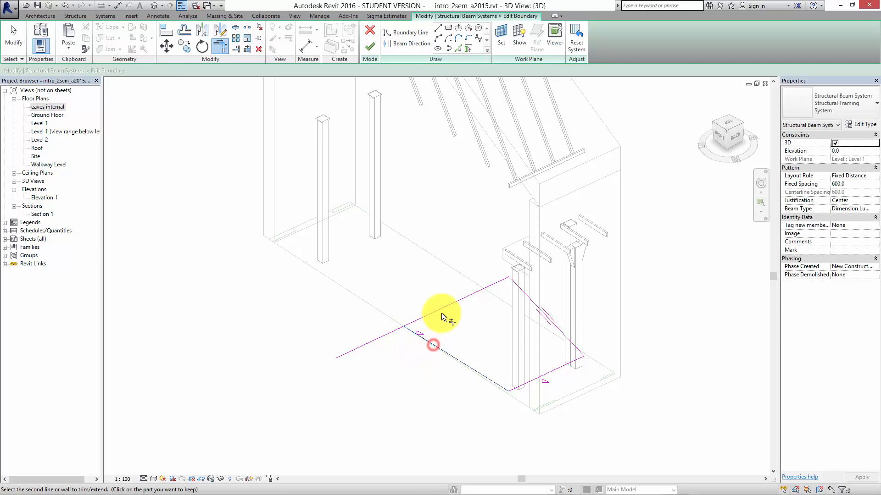
pyautogui.click(442, 307)
pyautogui.scroll(3, 390, 334)
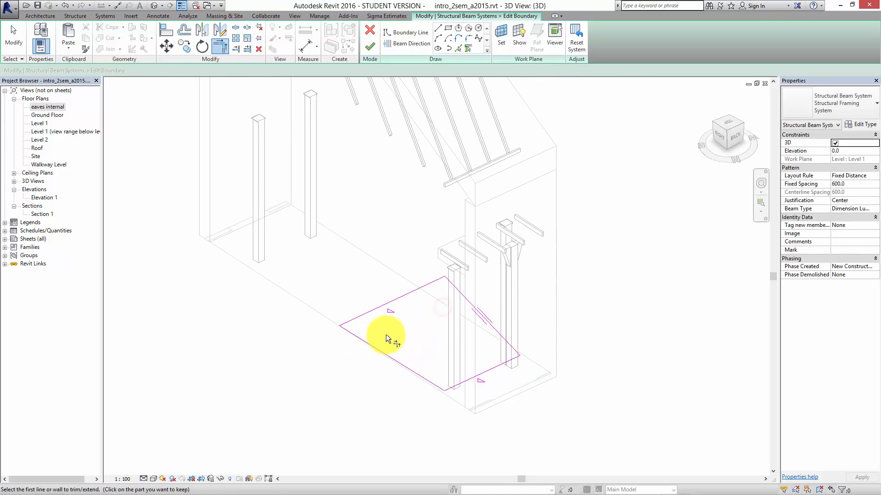
pyautogui.click(368, 46)
pyautogui.scroll(-5, 390, 229)
pyautogui.keyDown('shift'); pyautogui.moveTo(360, 269); pyautogui.dragTo(405, 385, button='middle'); pyautogui.keyUp('shift')
pyautogui.click(374, 303)
# Change the beam direction to run parallel to the straightened near side line, finish the boundary sketch and deselect the beam system.
pyautogui.scroll(5, 369, 288)
pyautogui.scroll(-3, 396, 365)
pyautogui.scroll(2, 397, 366)
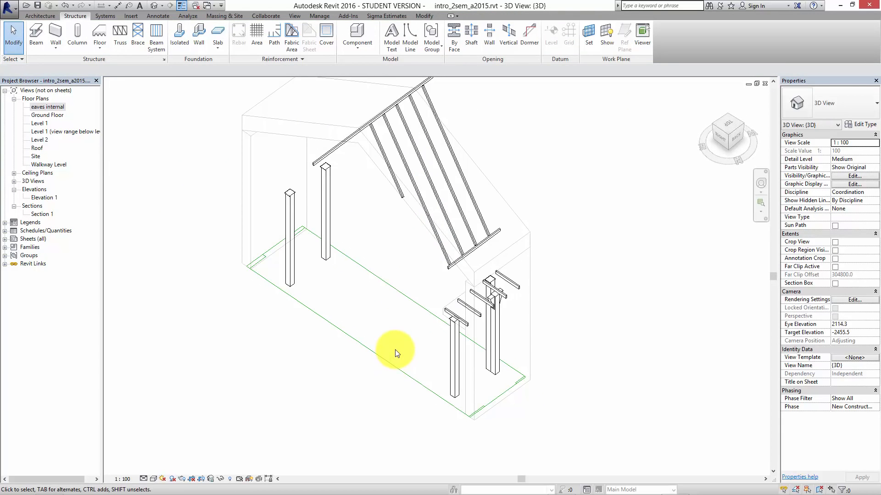
pyautogui.click(391, 368)
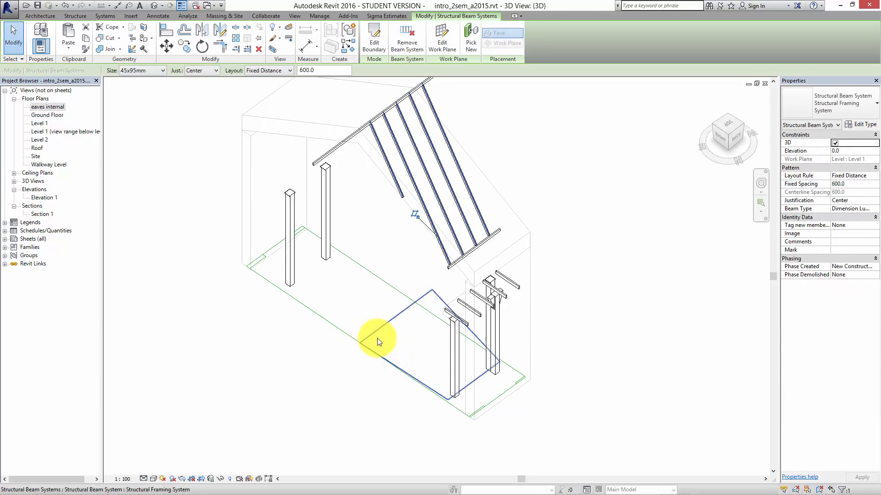
pyautogui.click(374, 44)
pyautogui.click(398, 47)
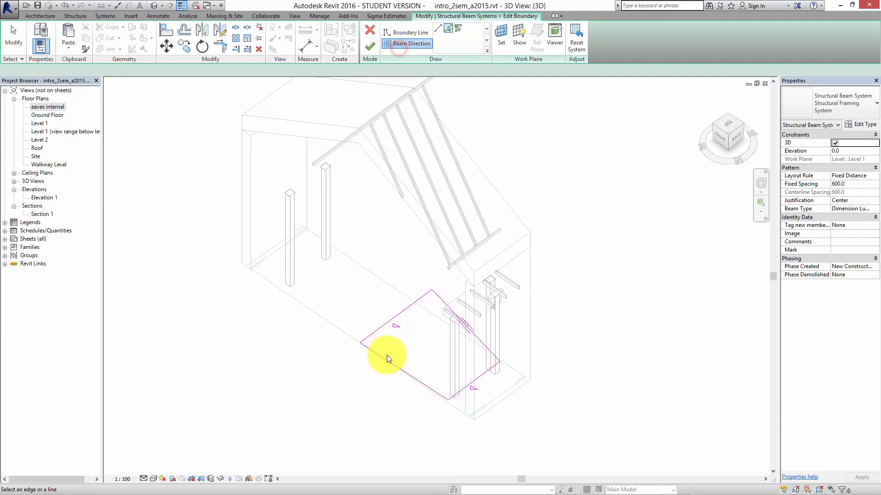
pyautogui.click(405, 370)
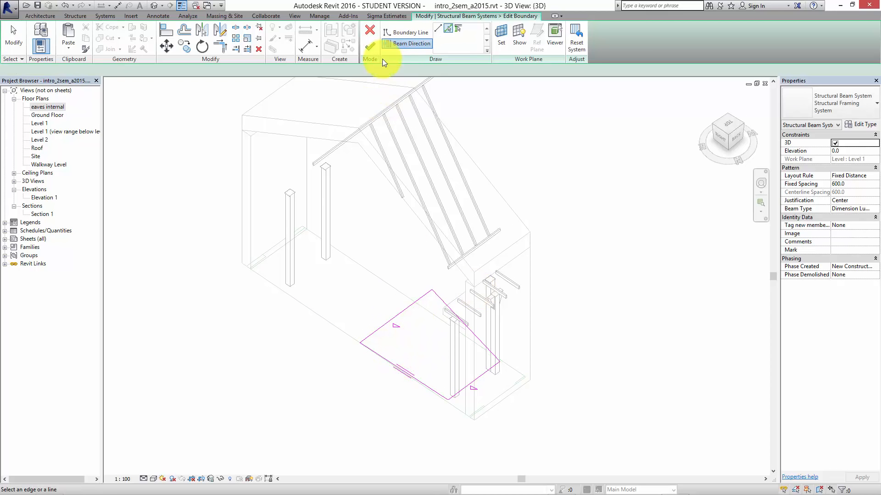
pyautogui.click(369, 46)
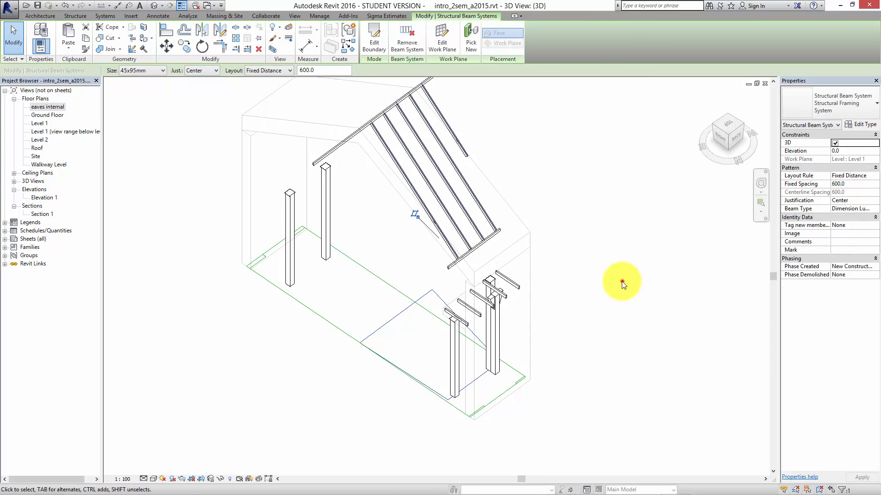
pyautogui.click(622, 281)
pyautogui.scroll(-2, 613, 310)
pyautogui.scroll(-2, 613, 310)
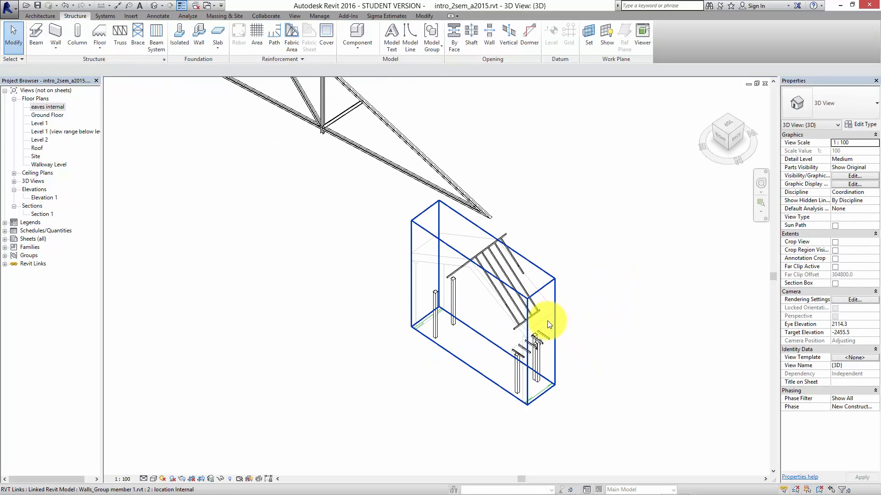
pyautogui.moveTo(548, 317); pyautogui.dragTo(553, 325, button='middle')
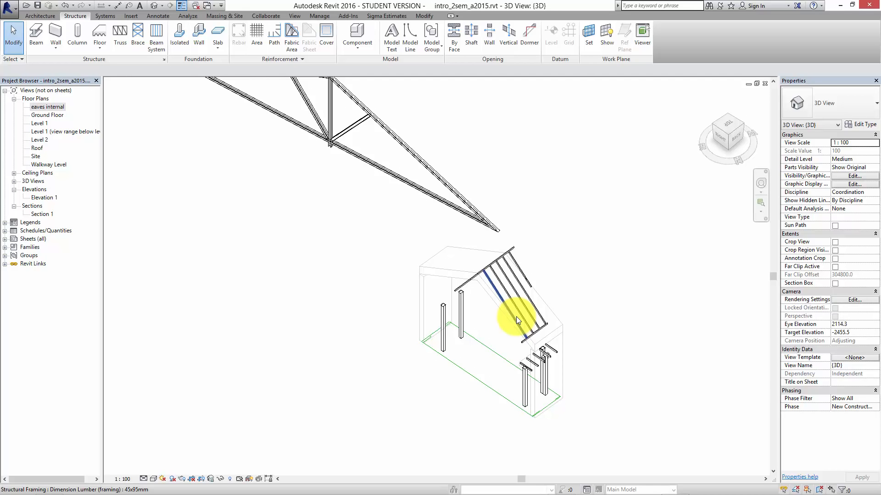
pyautogui.moveTo(574, 467)
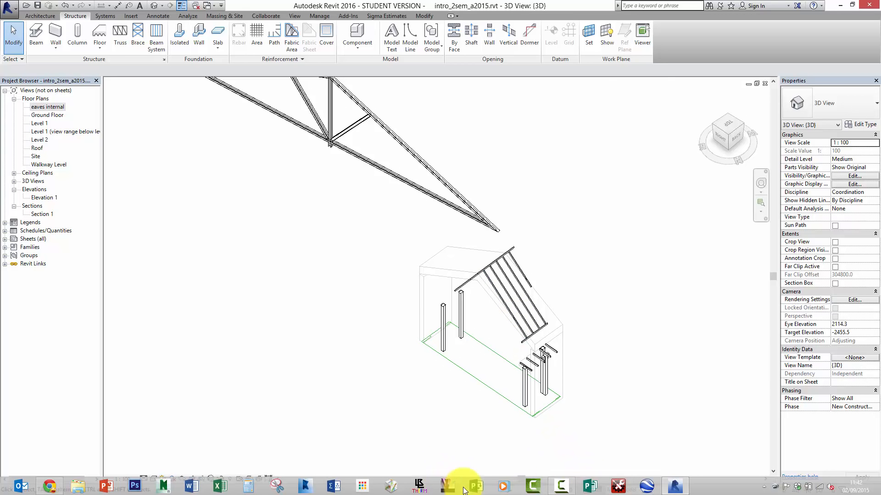